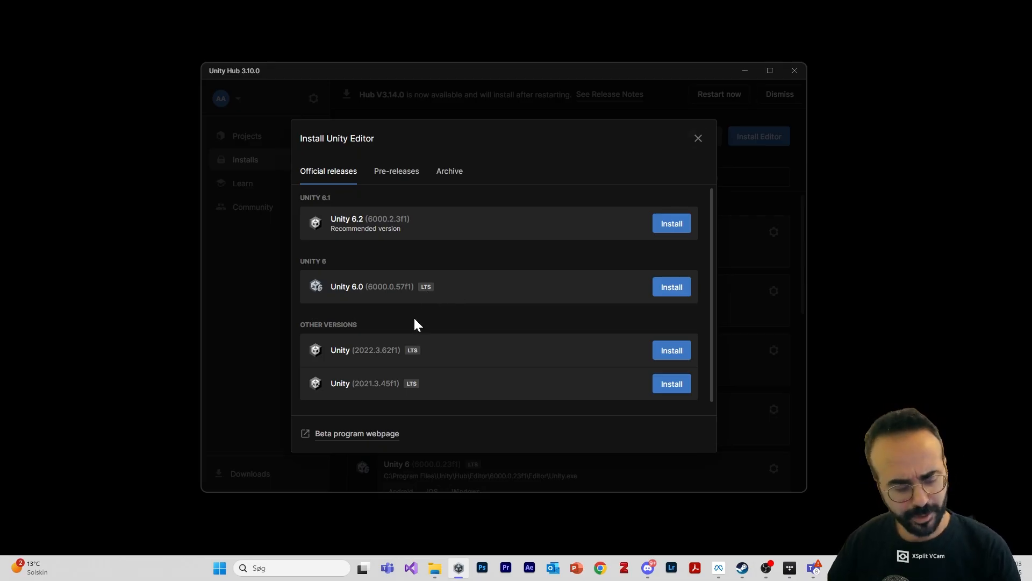
Dismiss the editor installation dialog and start a new project from the projects list.
left_click(698, 139)
left_click(265, 142)
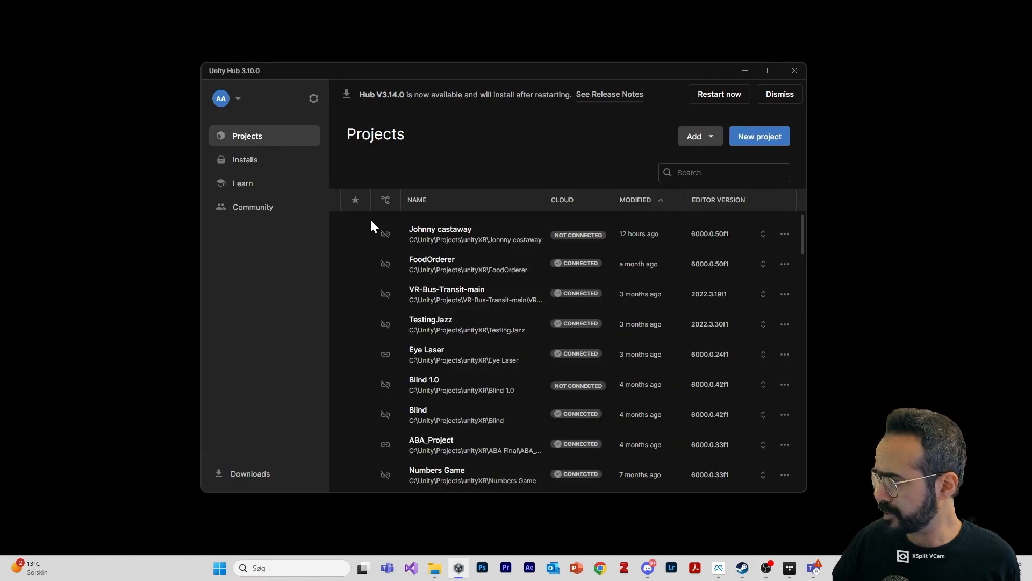
left_click(753, 136)
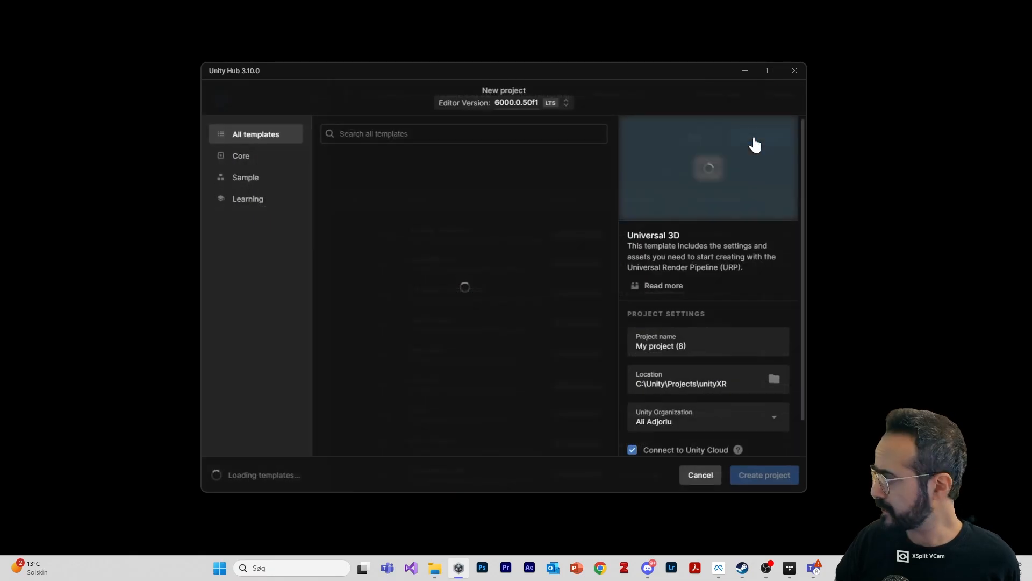
Create the Universal 3D project under the name "Medialogy VR" with the Unity Cloud connection turned off.
left_click(694, 346)
key("BackSpace")
key("BackSpace")
key("BackSpace")
key("BackSpace")
key("BackSpace")
key("BackSpace")
key("BackSpace")
key("BackSpace")
key("BackSpace")
key("BackSpace")
key("BackSpace")
key("BackSpace")
key("BackSpace")
key("BackSpace")
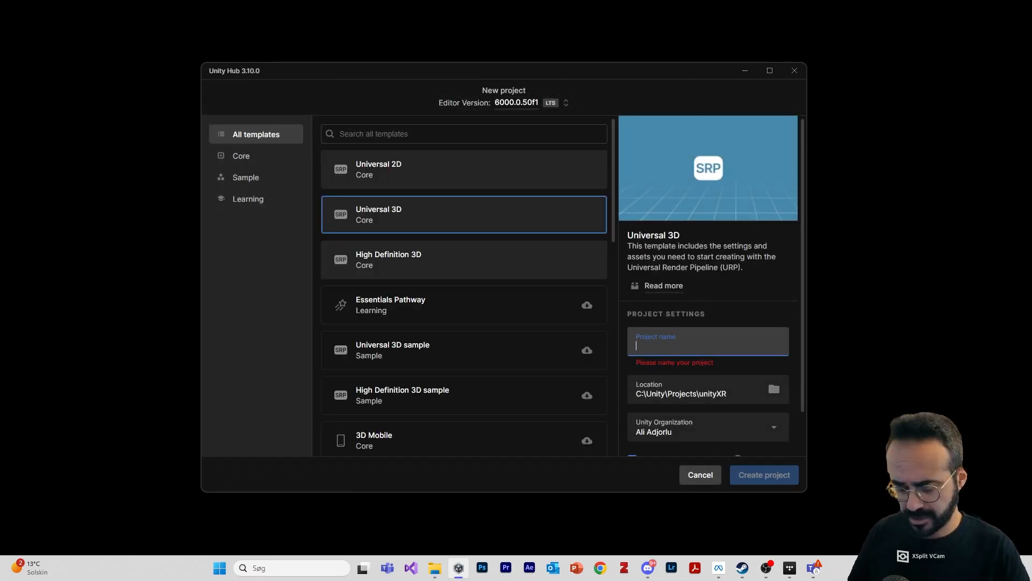
type("Medi")
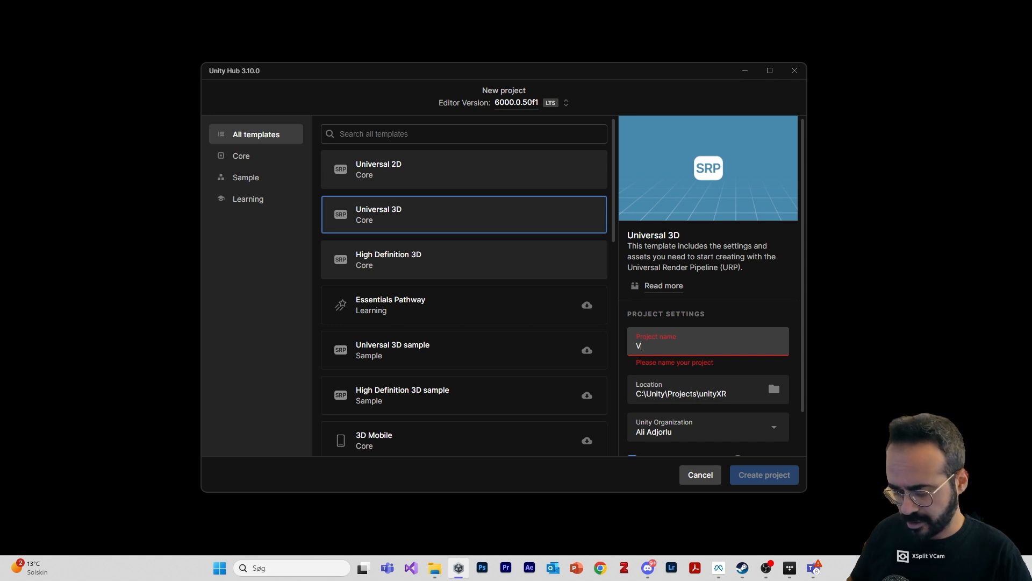
type("alogy ")
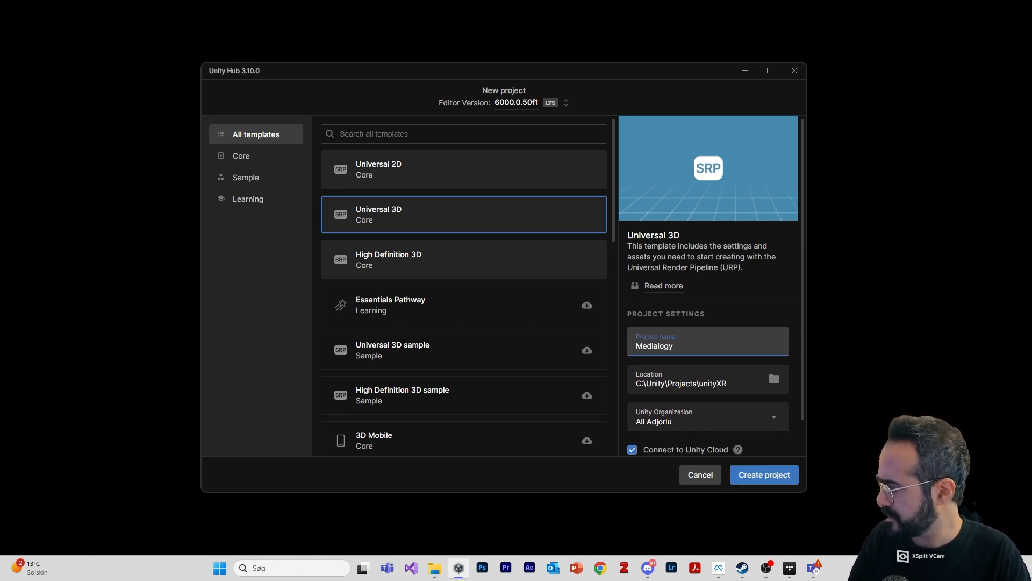
type("VR")
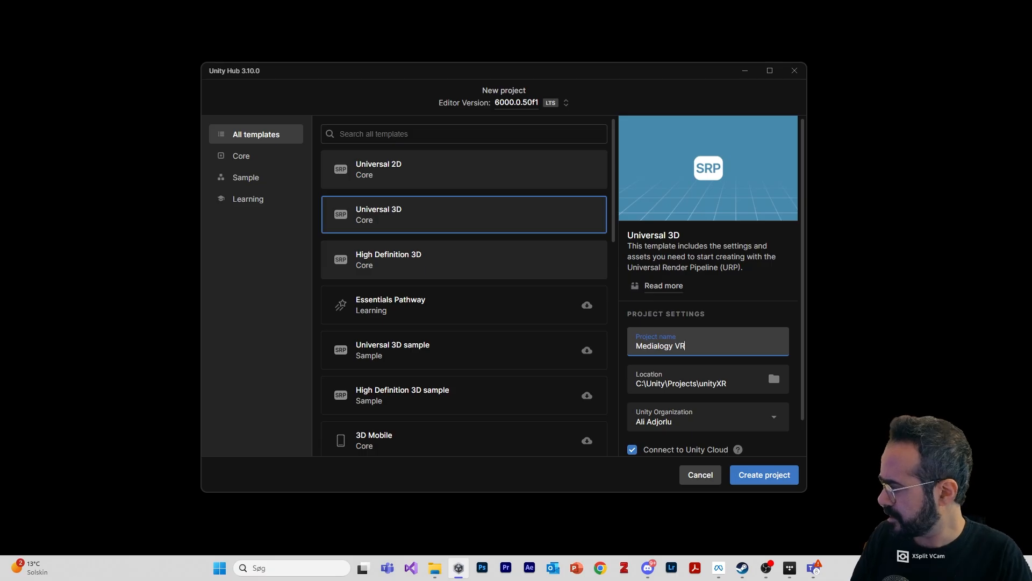
left_click(634, 450)
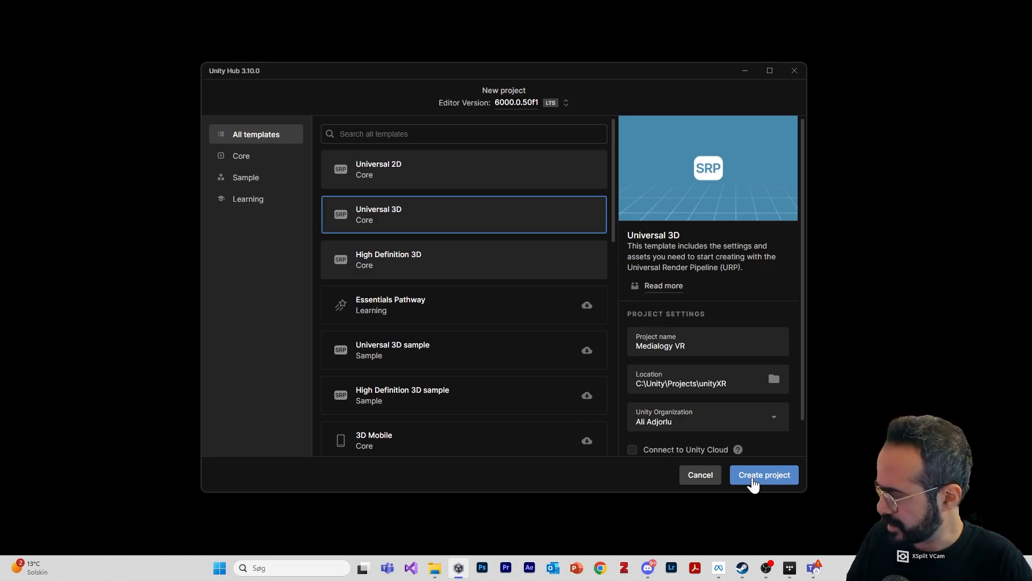
left_click(753, 480)
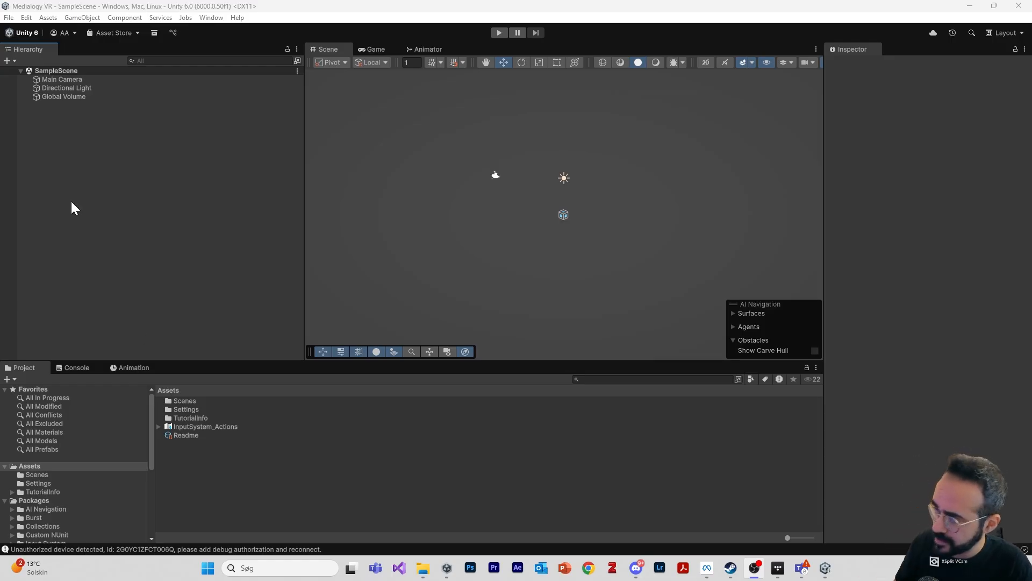
Delete the Main Camera from SampleScene.
left_click(62, 79)
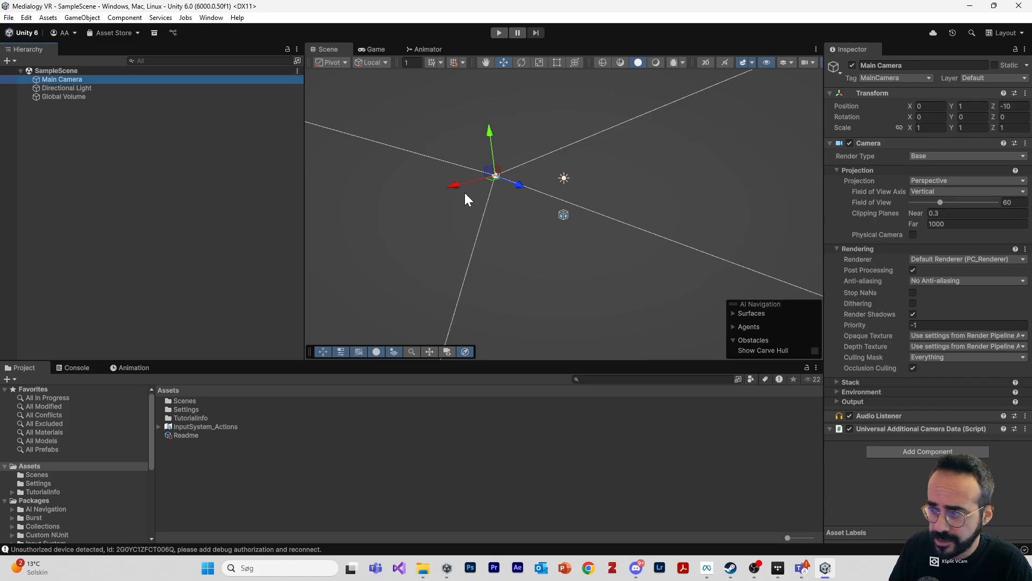
right_click(95, 79)
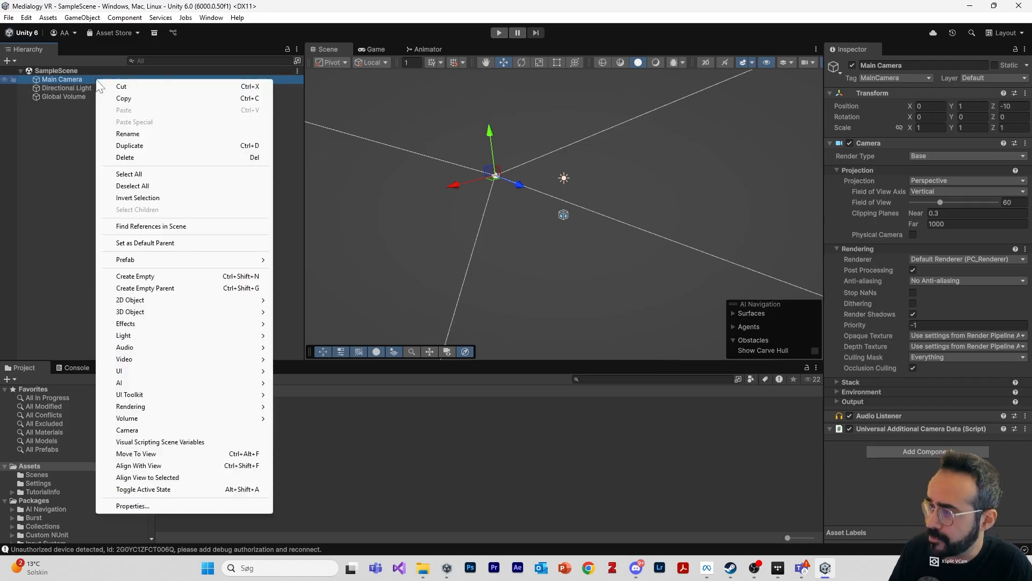
left_click(123, 157)
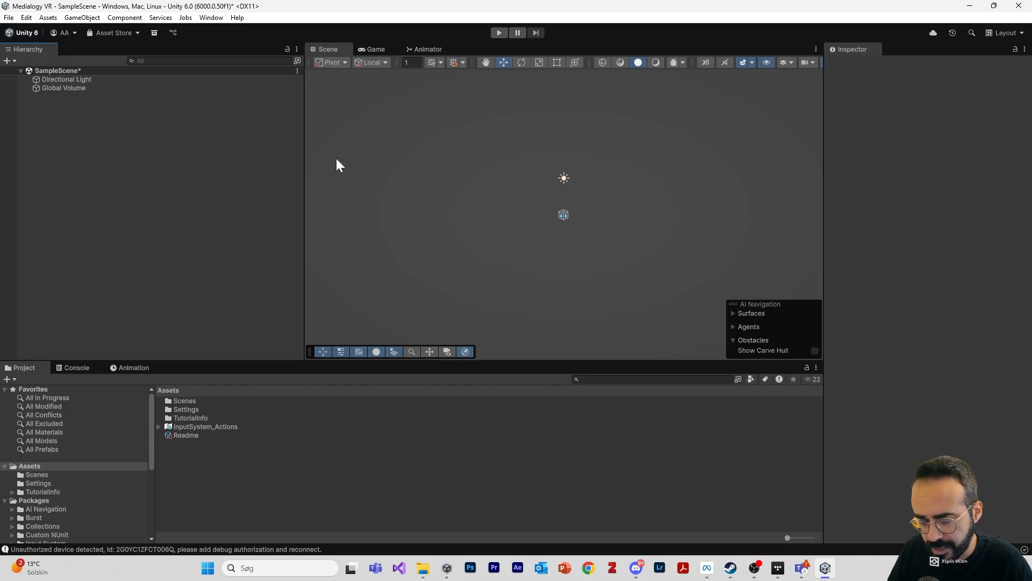
Find the XR Interaction Toolkit in the Unity Registry with the Package Manager and install it.
left_click(212, 17)
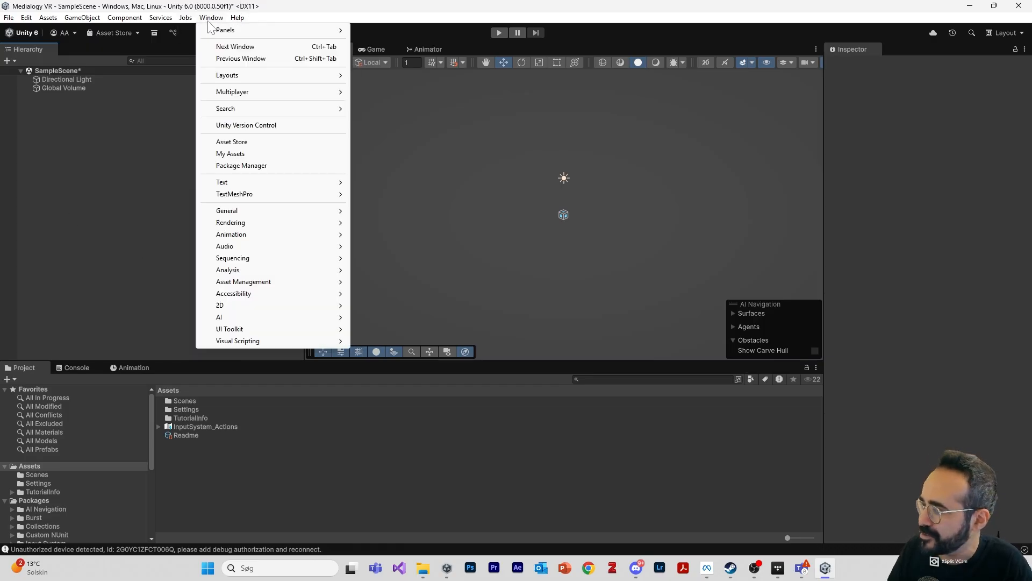
left_click(257, 166)
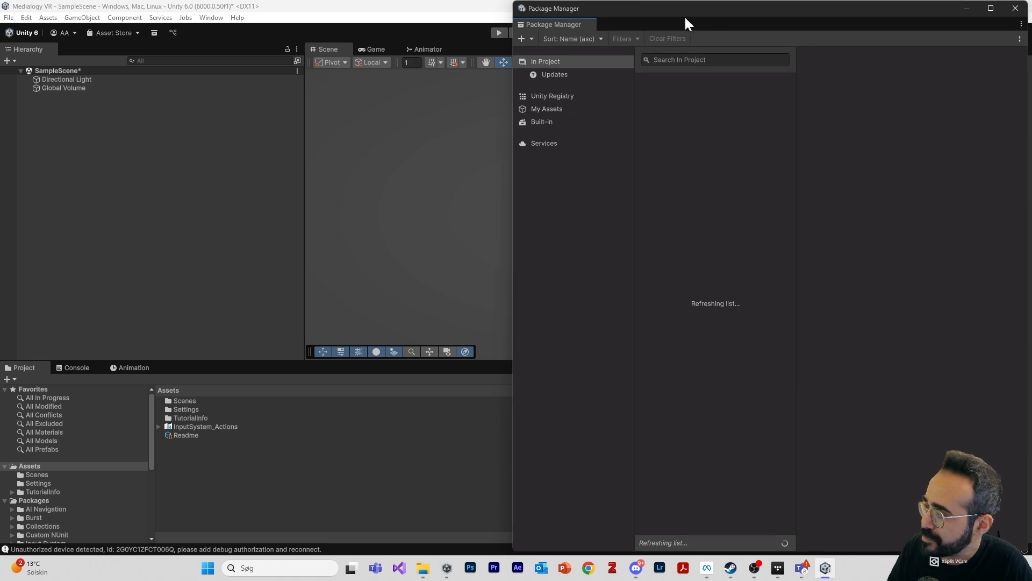
left_click_drag(685, 21, 302, 23)
left_click(253, 104)
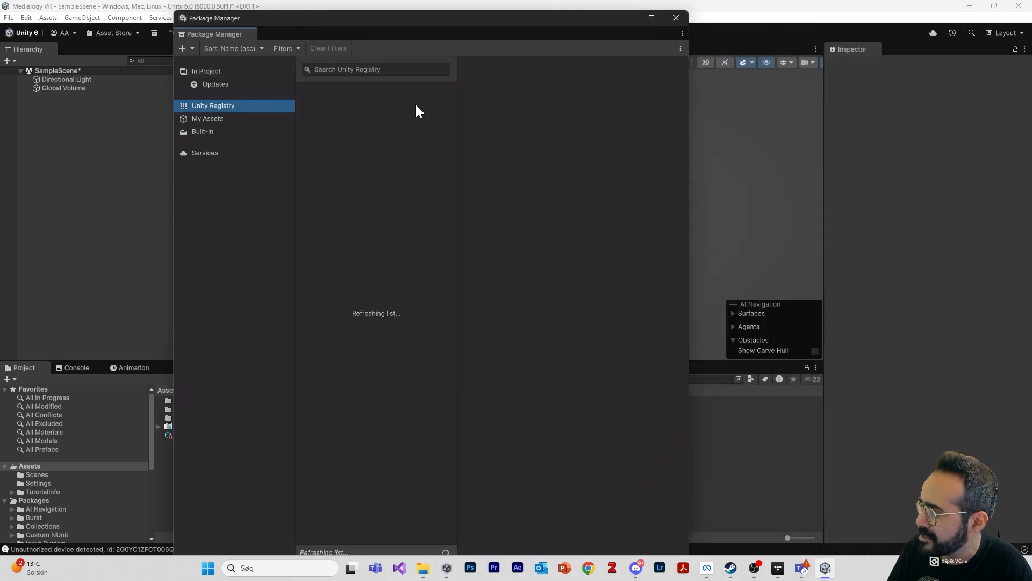
type("X")
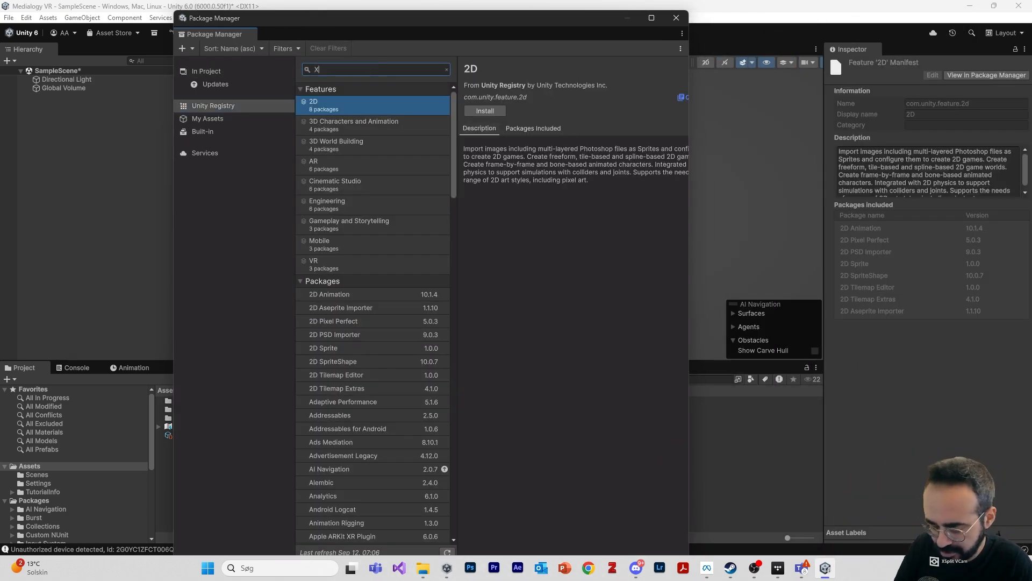
type("R interac")
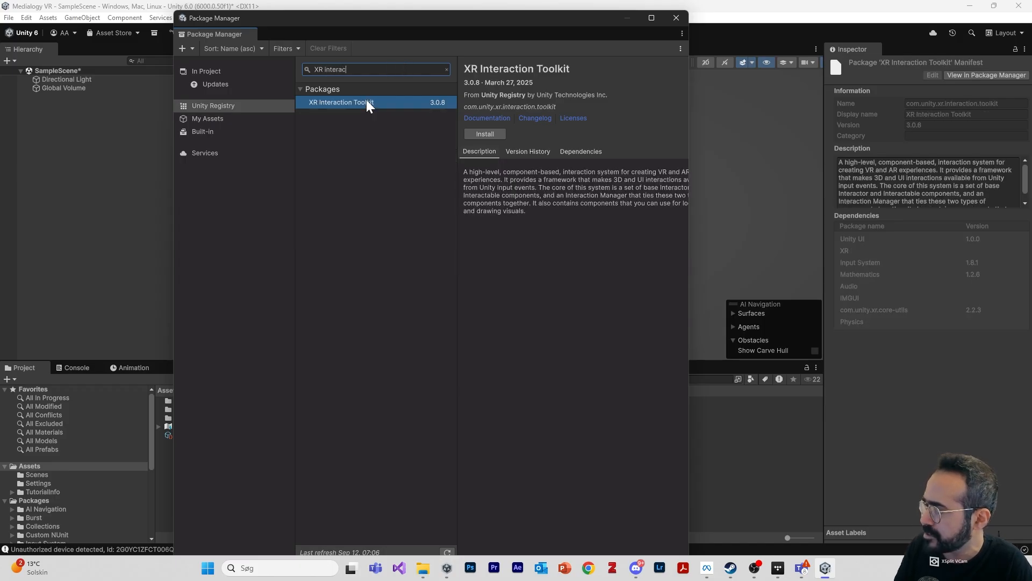
left_click(487, 133)
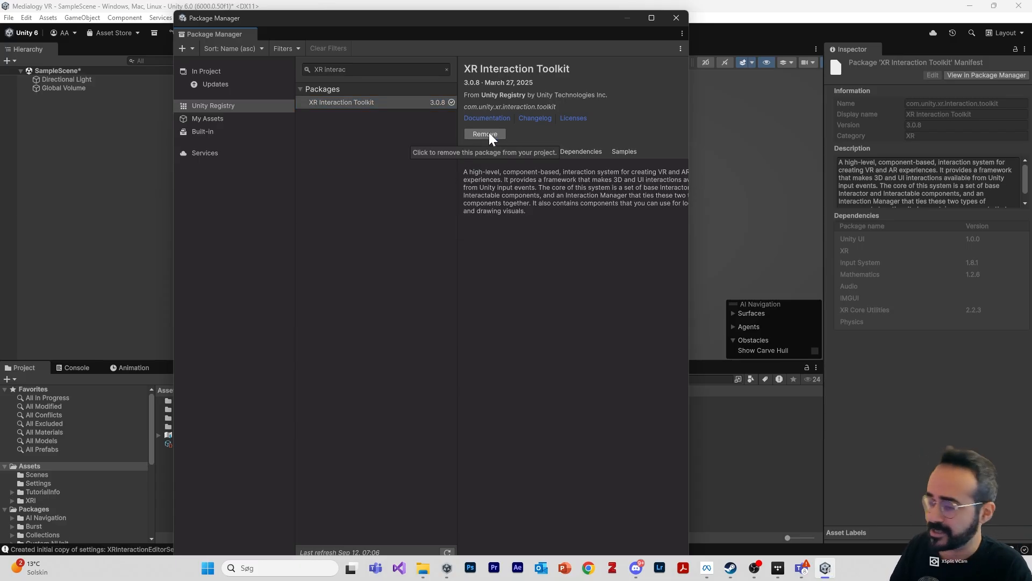
Import the Starter Assets sample of the XR Interaction Toolkit package.
left_click(616, 154)
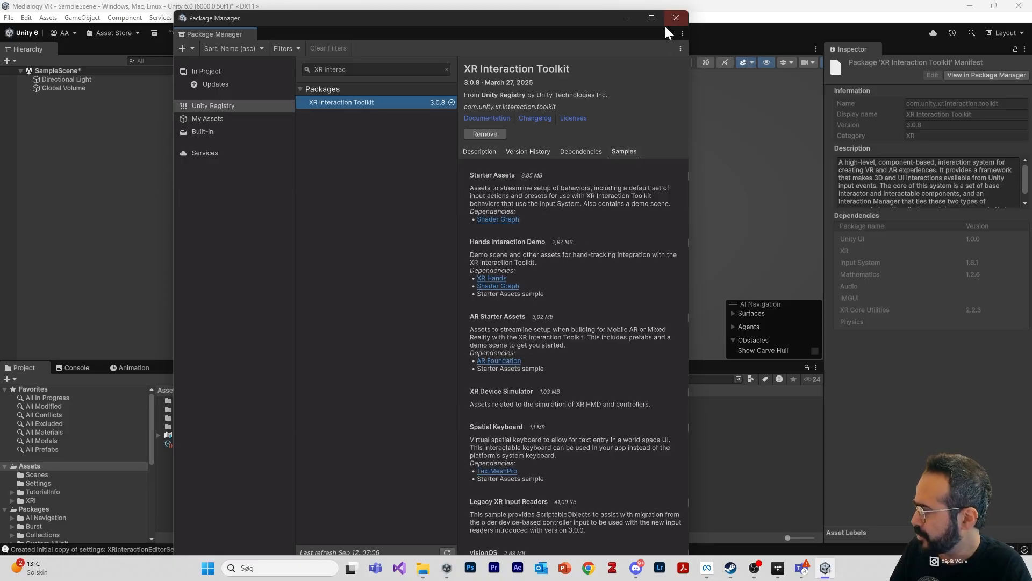
left_click(652, 17)
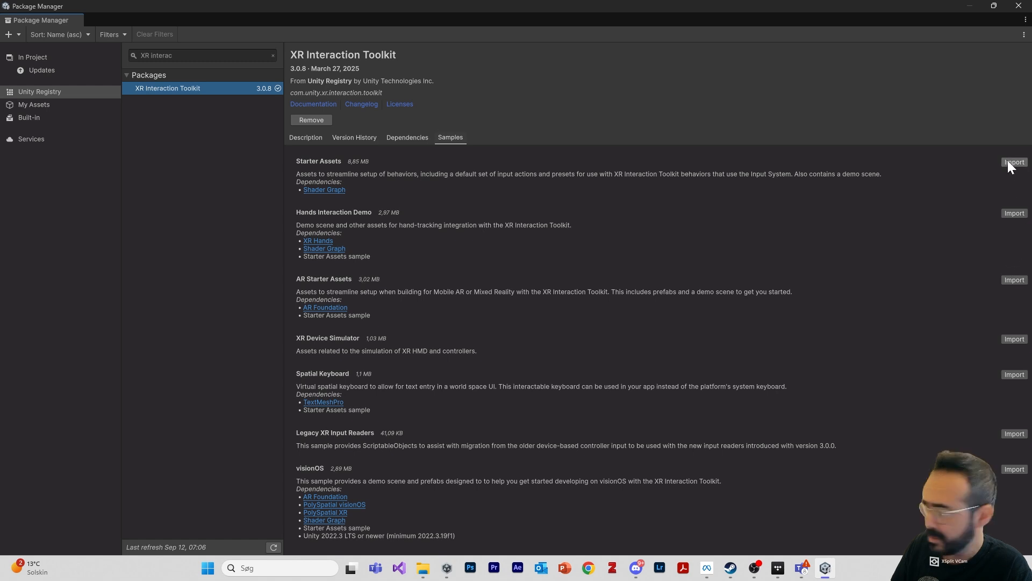
left_click(309, 137)
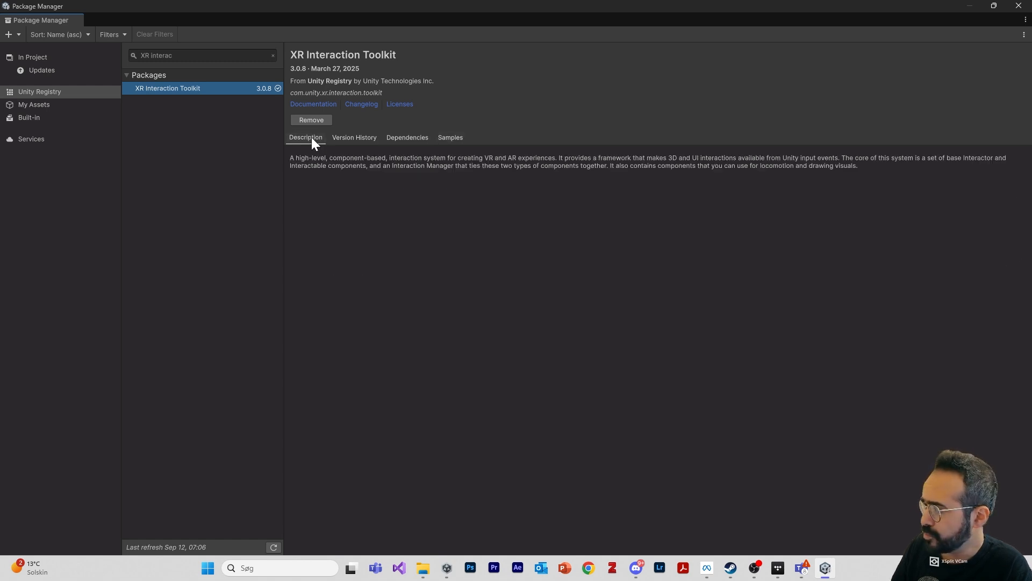
left_click(463, 137)
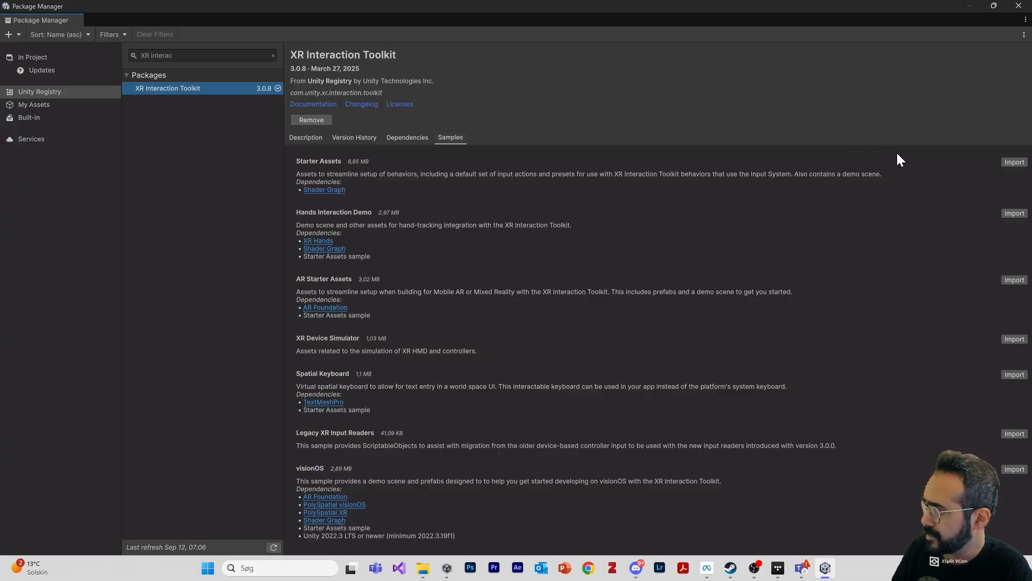
left_click(1015, 162)
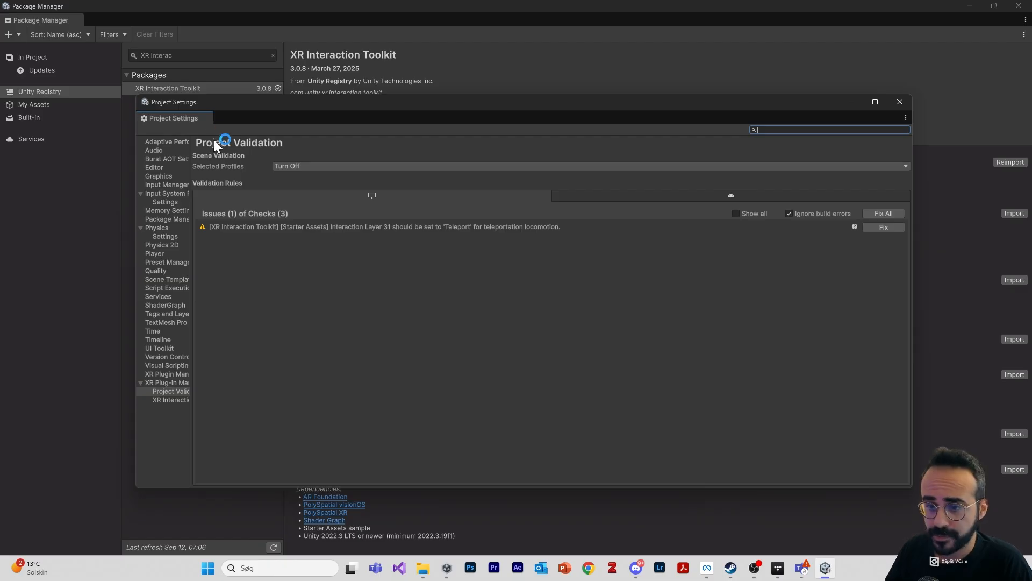
Fix the project validation issue about Interaction Layer 31 for teleportation, and close the Project Settings and Package Manager windows.
left_click_drag(191, 392, 233, 388)
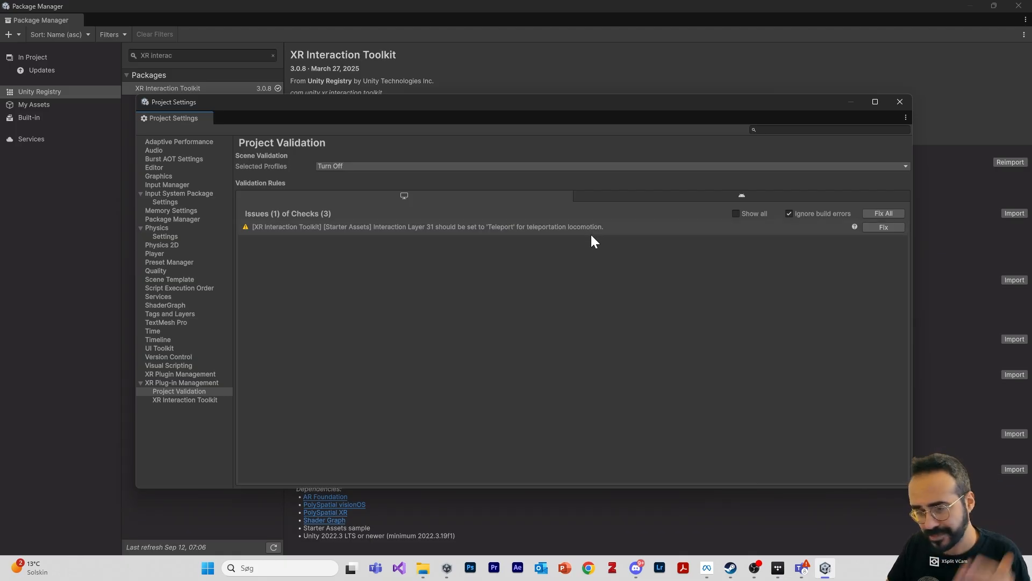
left_click(884, 227)
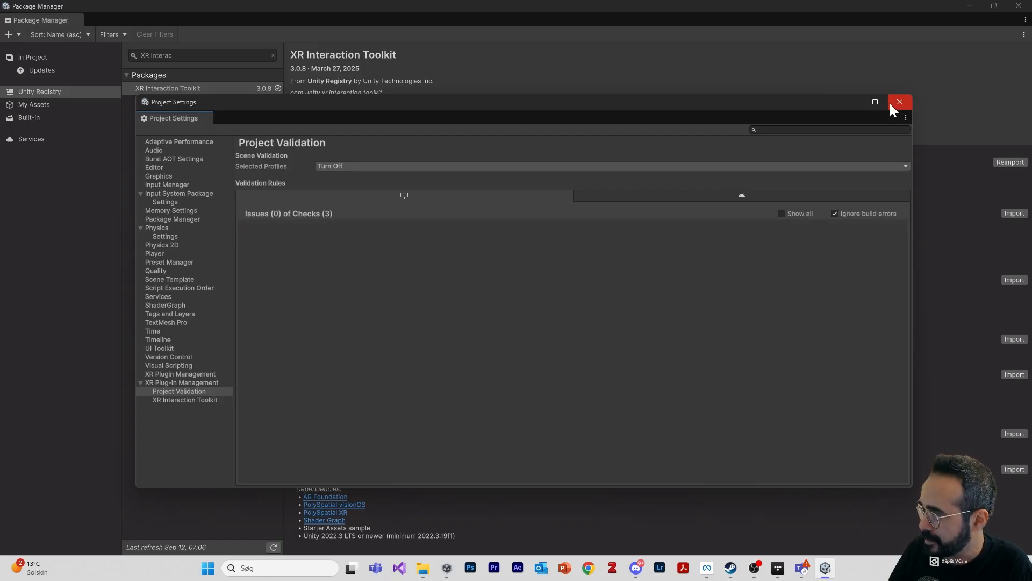
left_click_drag(305, 102, 270, 103)
left_click(146, 374)
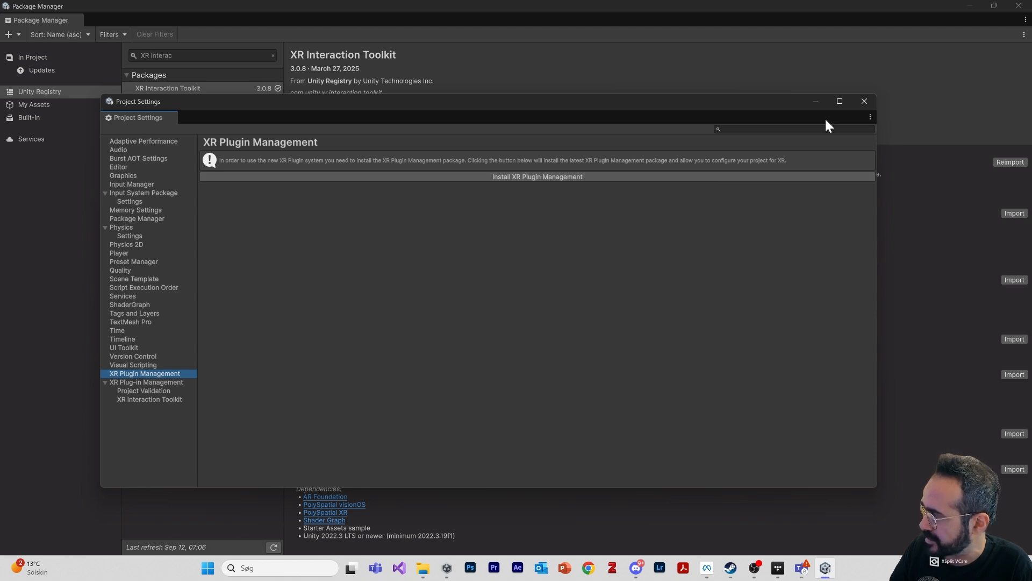
left_click(864, 102)
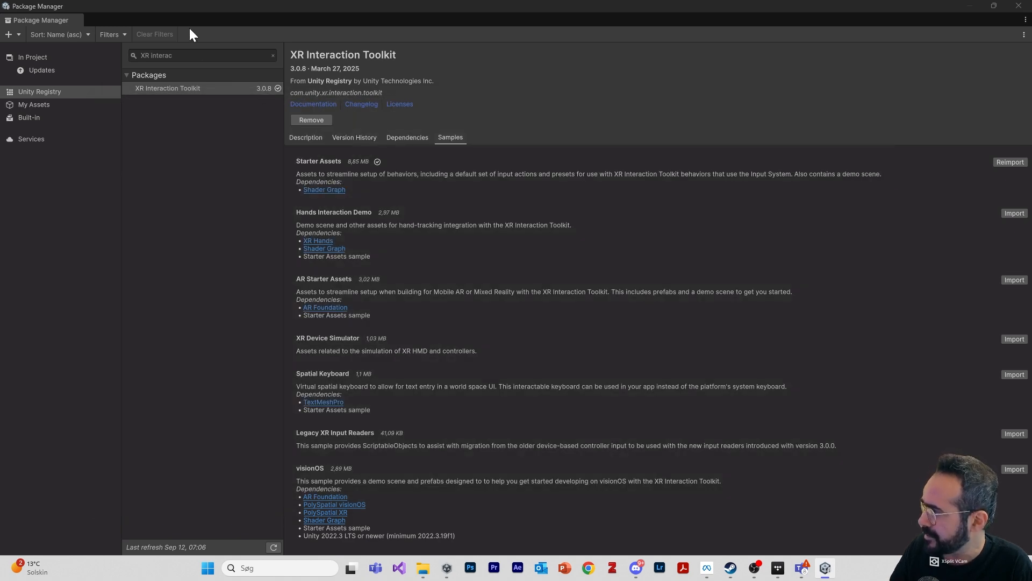
left_click(1018, 6)
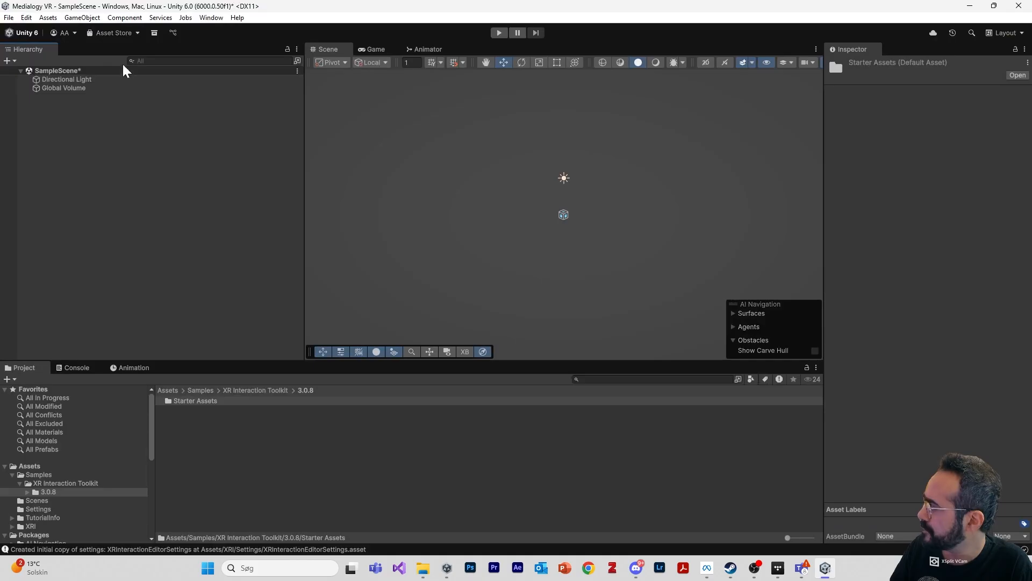
Install XR Plugin Management from the Project Settings.
left_click(27, 19)
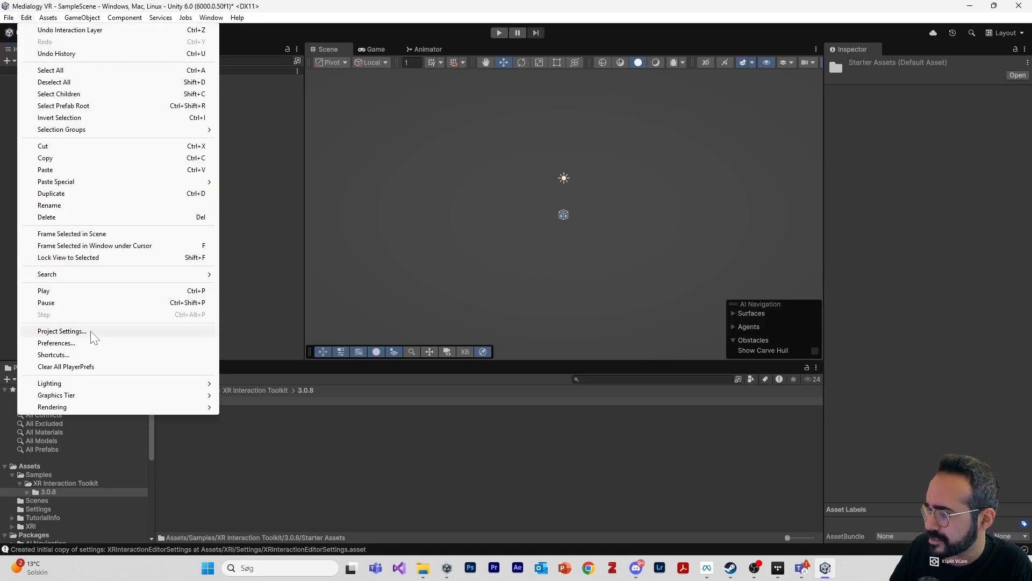
left_click(62, 330)
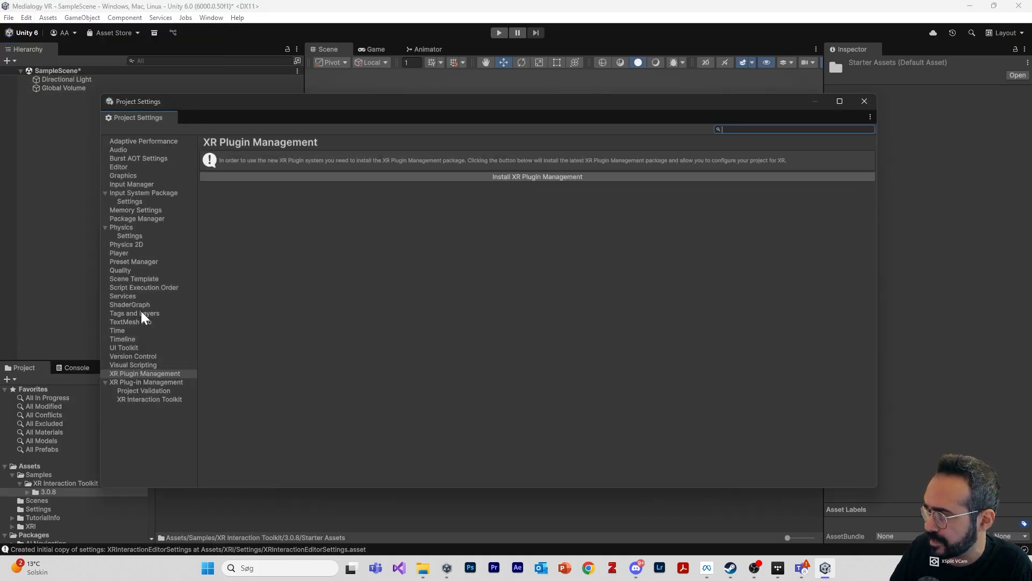
left_click(162, 363)
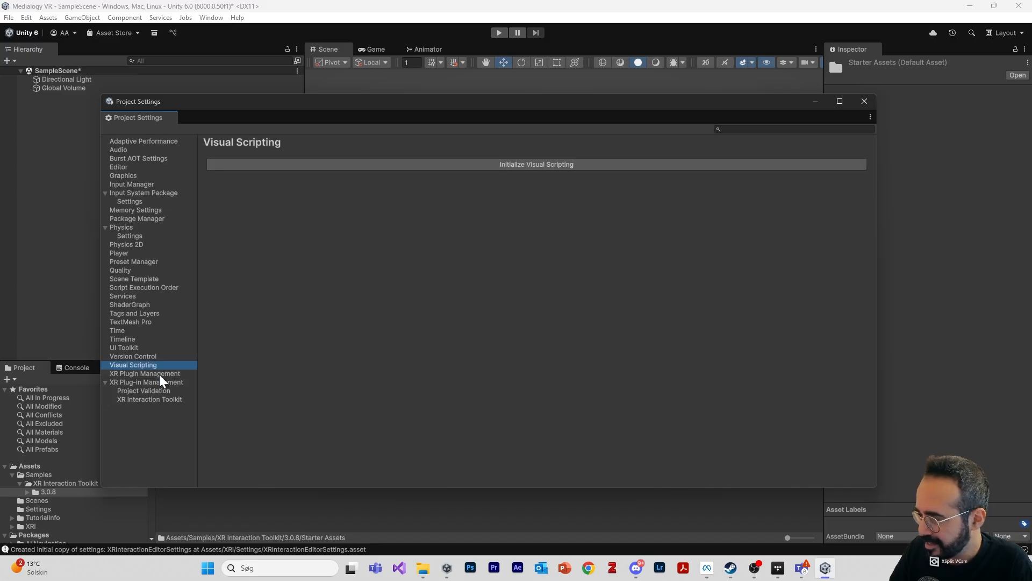
left_click(156, 374)
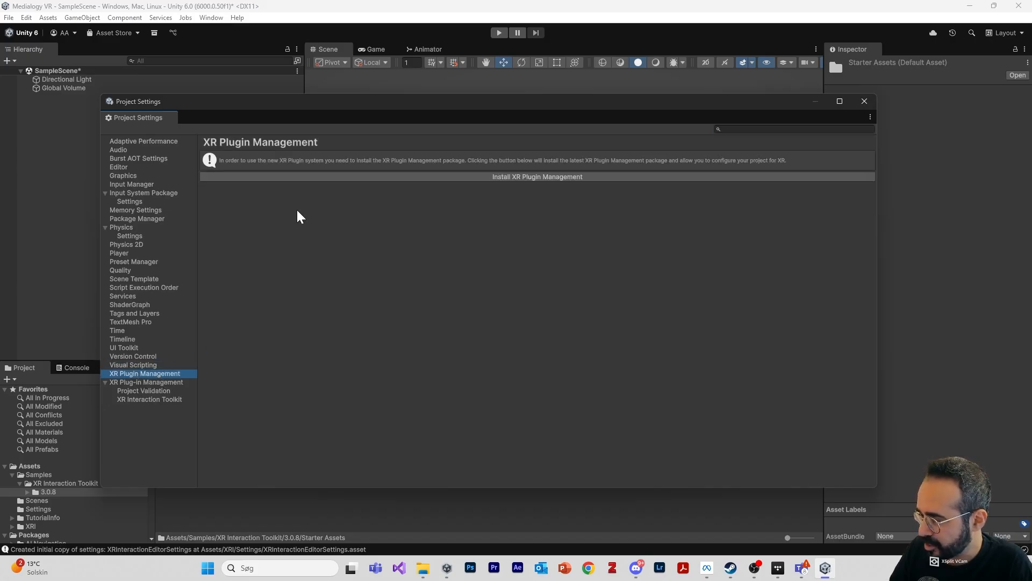
left_click(488, 179)
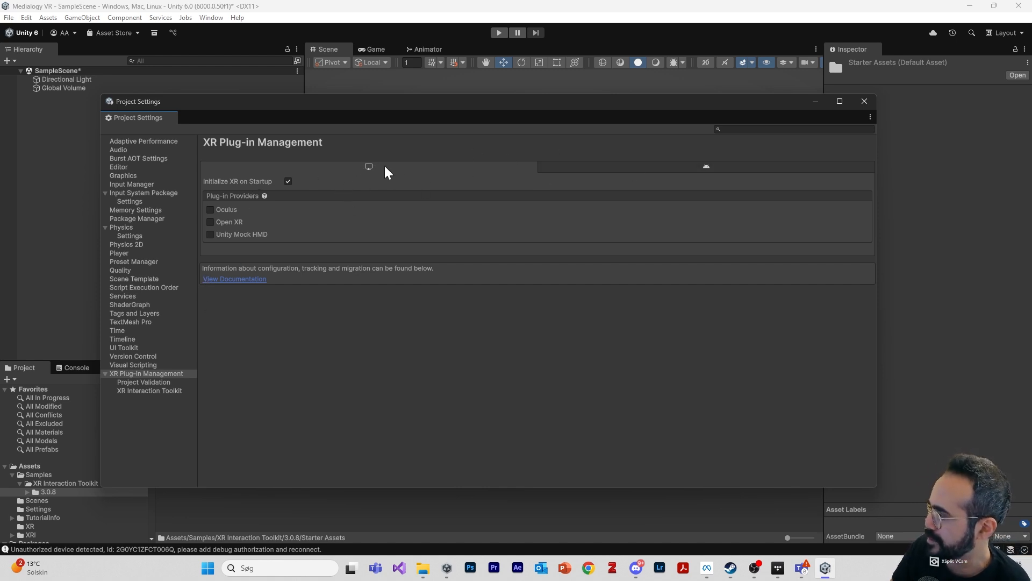
Enable the Open XR plug-in provider for the desktop platform.
left_click(662, 170)
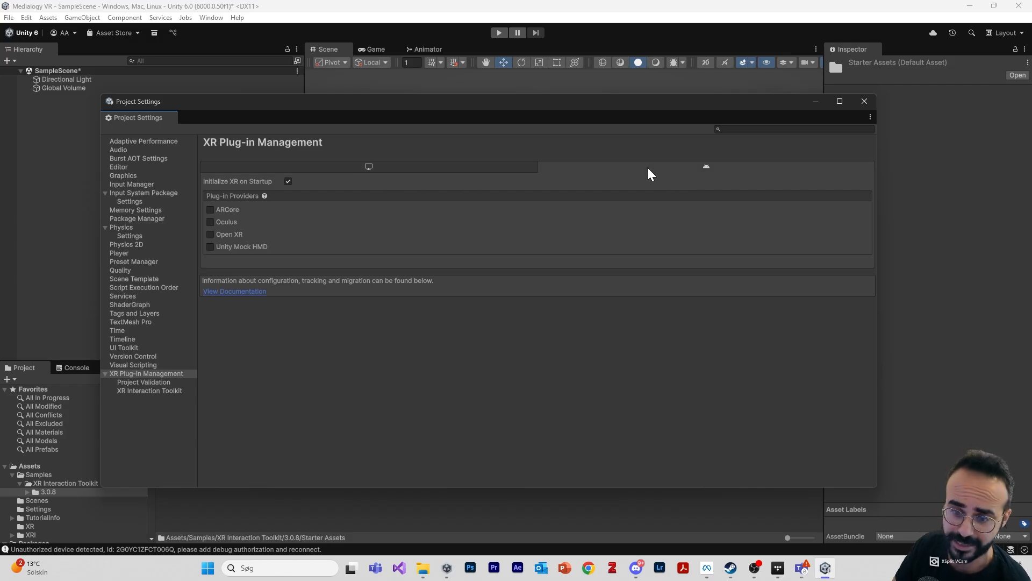
left_click(468, 163)
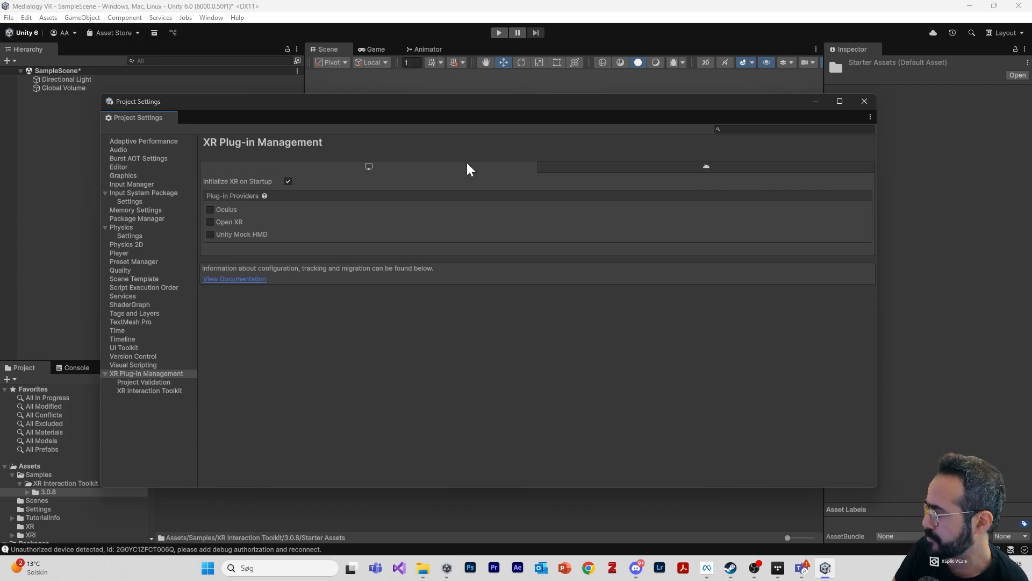
left_click(210, 223)
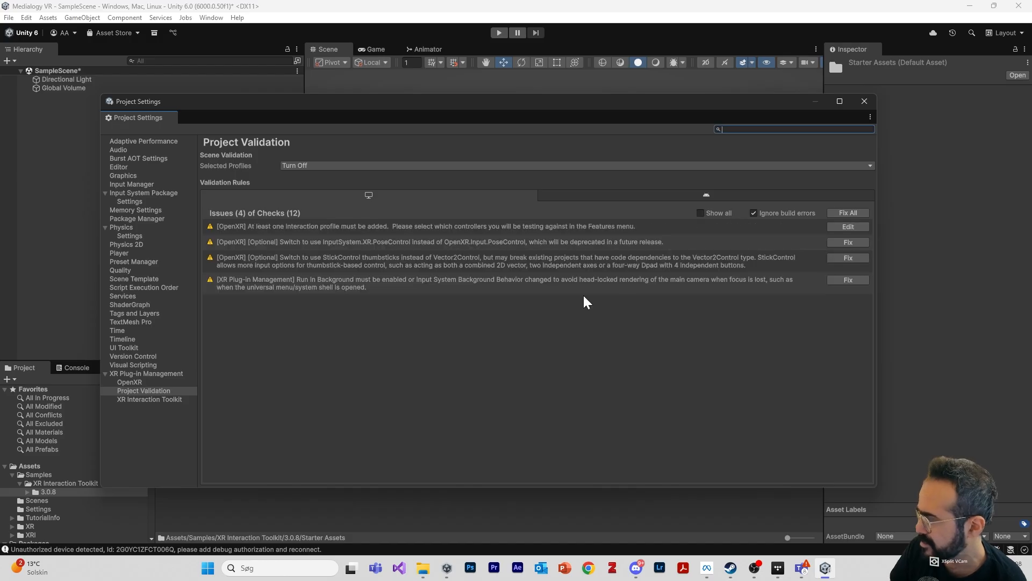
Fix all automatically fixable project validation issues for the desktop platform.
left_click(848, 213)
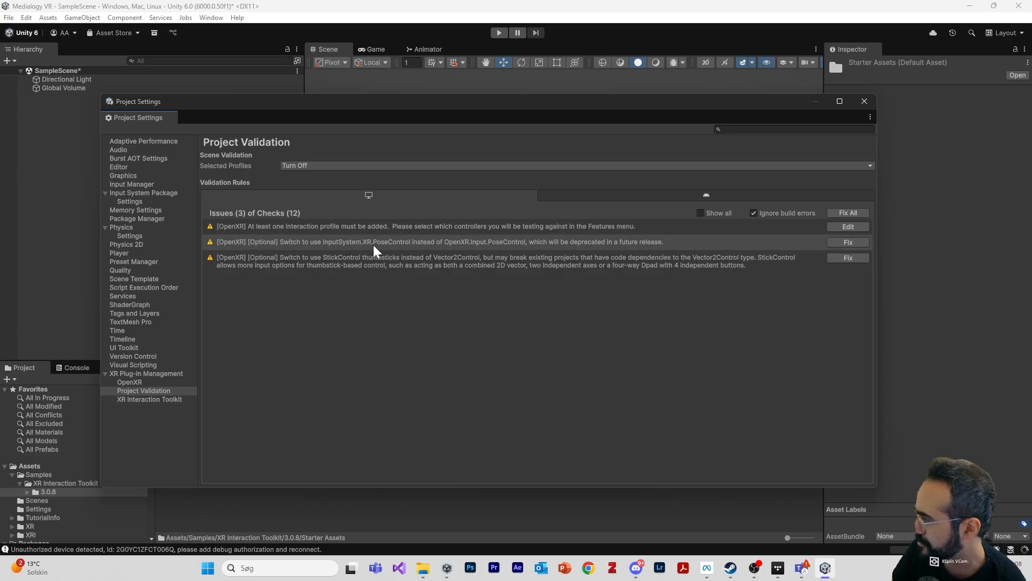
left_click(299, 228)
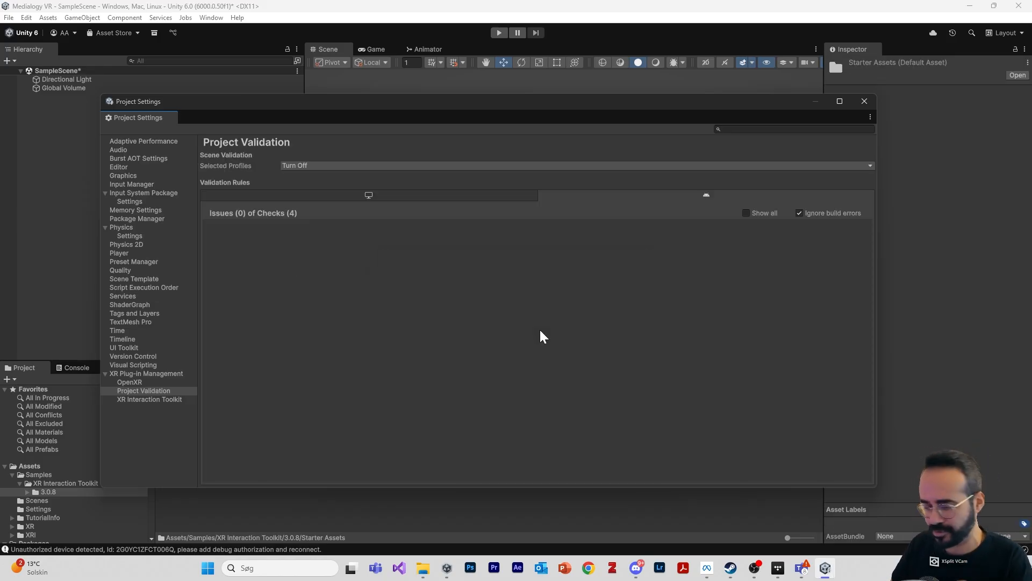
Enable the OpenXR plug-in provider for Android and check that it is also enabled for the desktop platform.
left_click(162, 374)
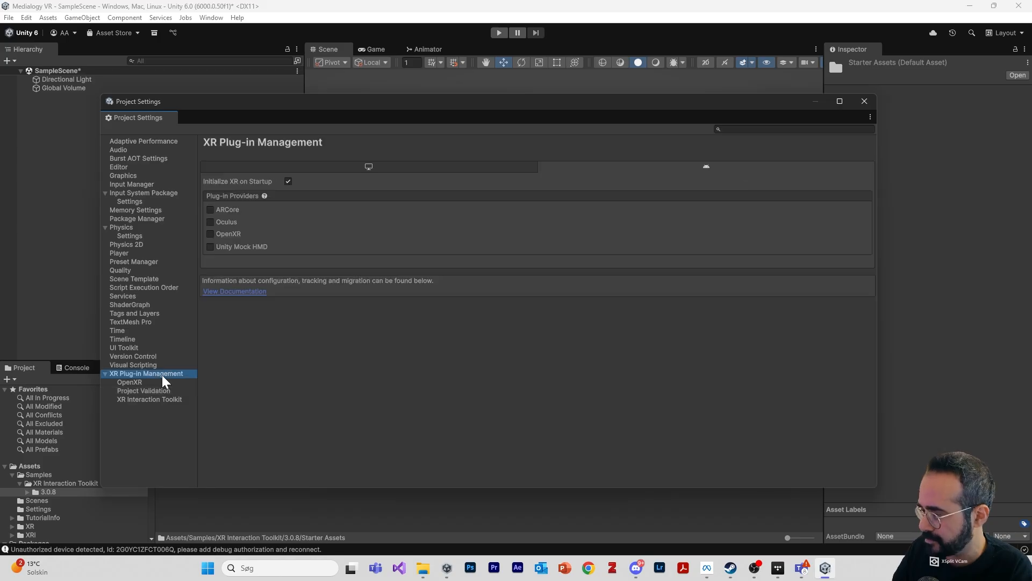
left_click(162, 387)
left_click(157, 376)
left_click(158, 379)
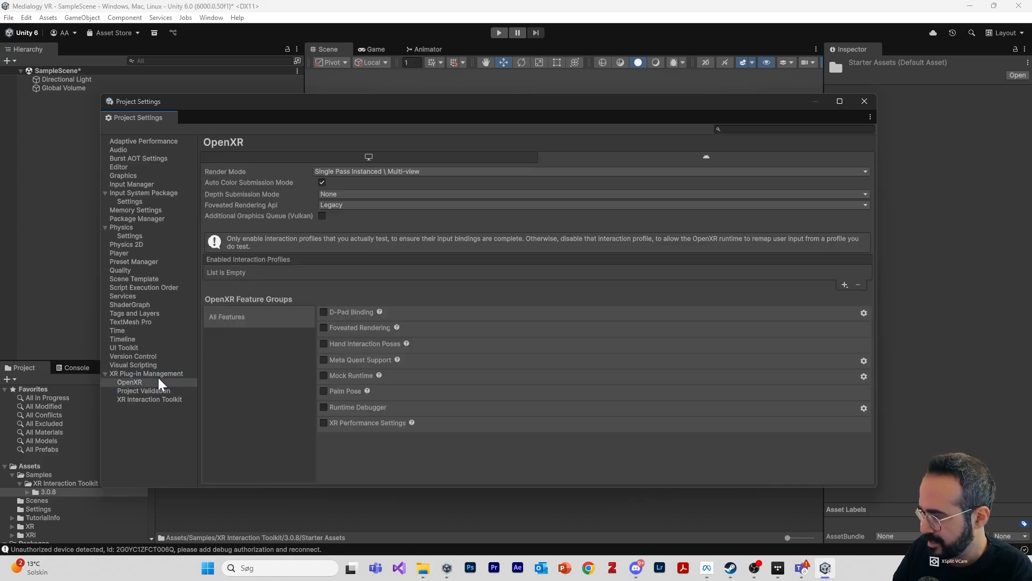
left_click(157, 373)
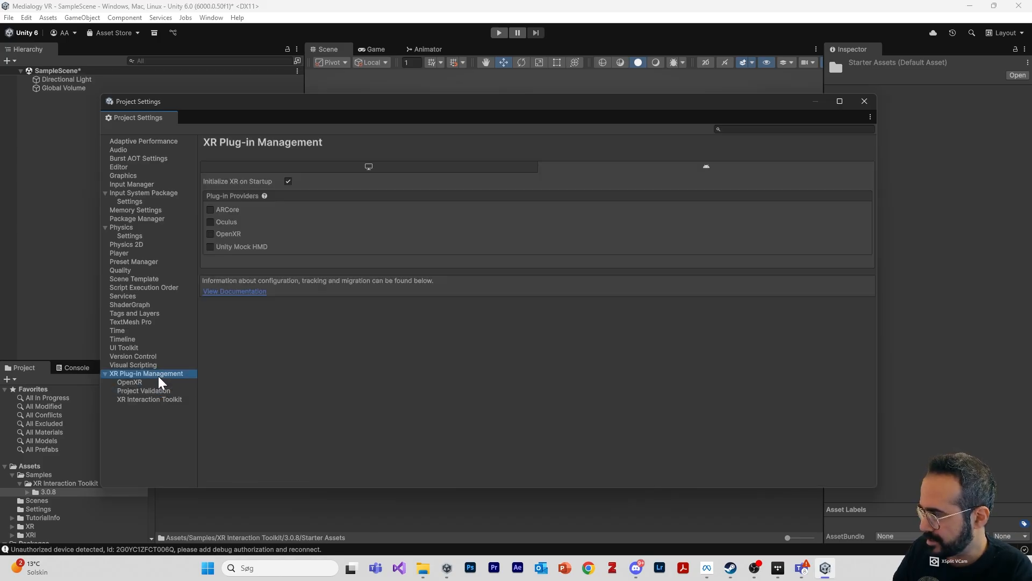
left_click(210, 234)
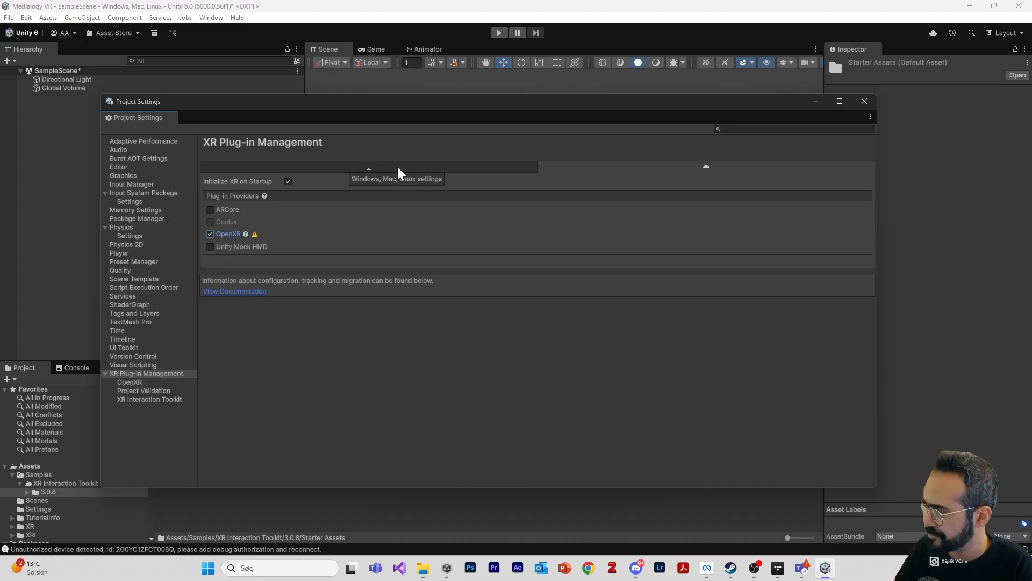
left_click(698, 169)
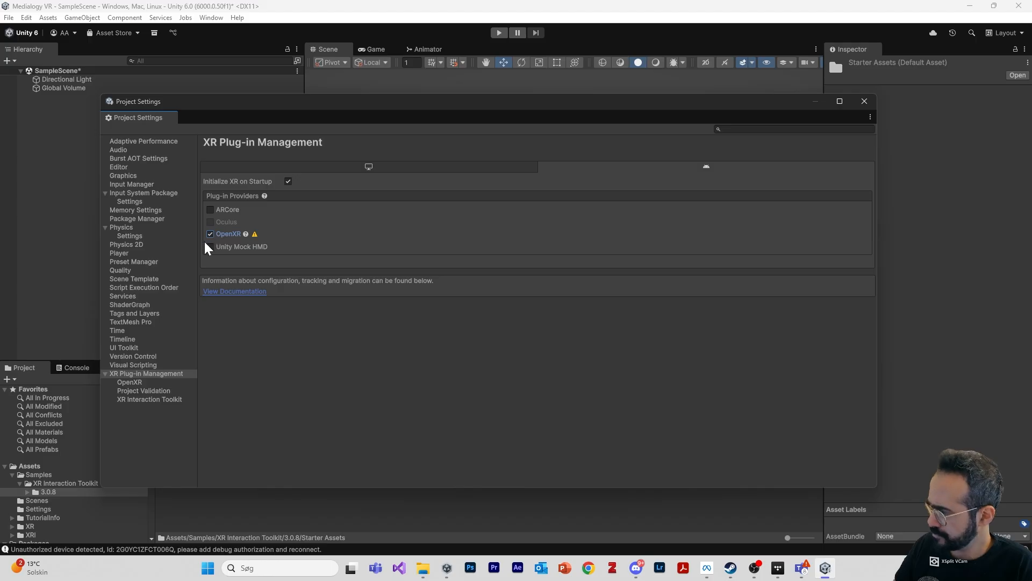
left_click(427, 168)
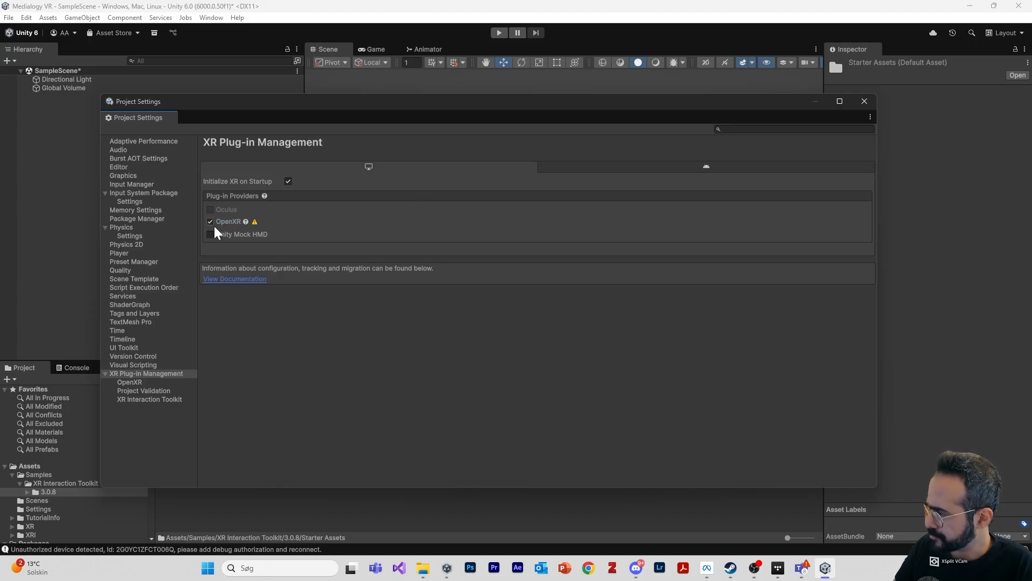
Add the Oculus Touch Controller Profile to the enabled OpenXR interaction profiles for the desktop platform.
left_click(163, 383)
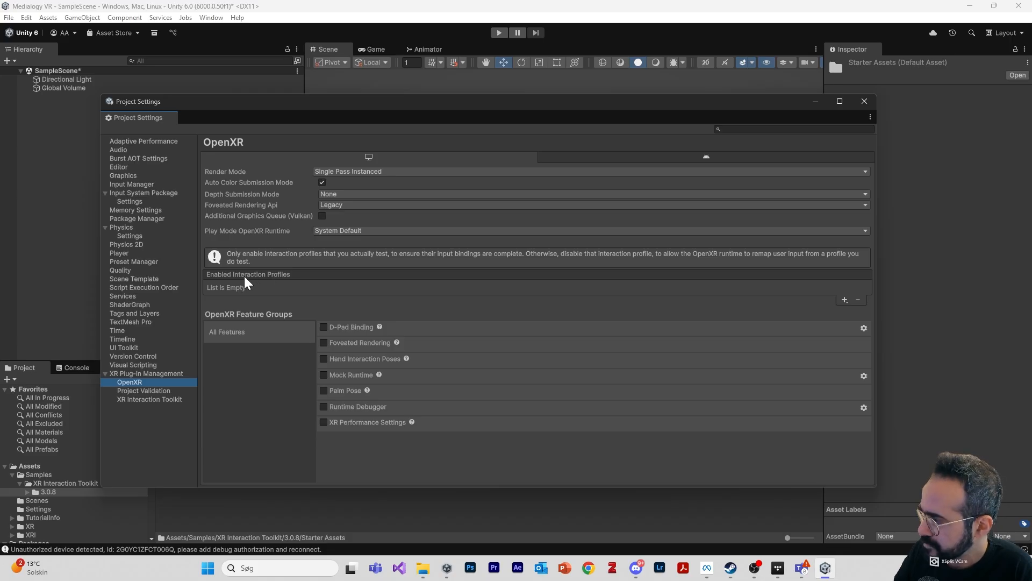
left_click(843, 300)
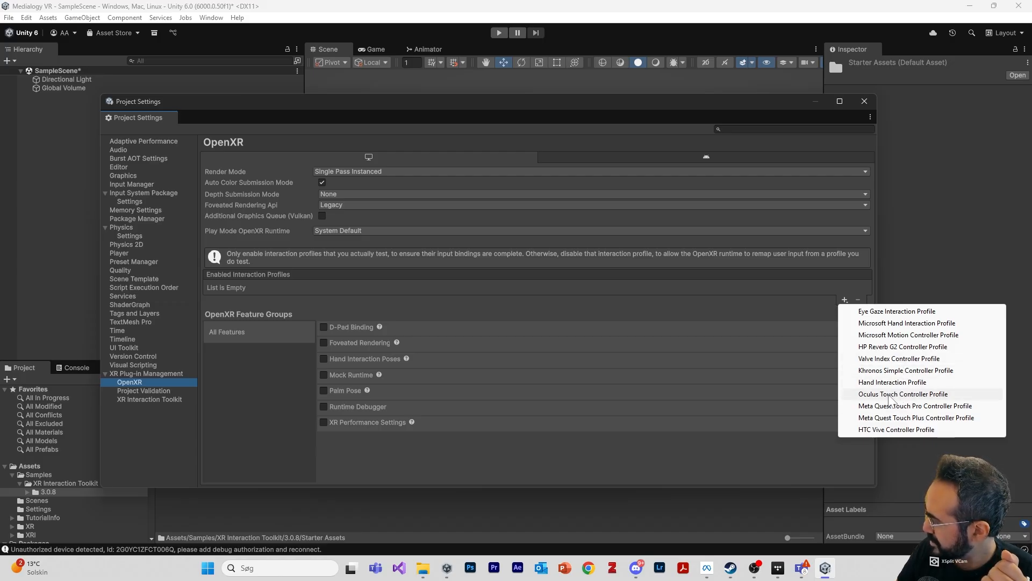
left_click(885, 394)
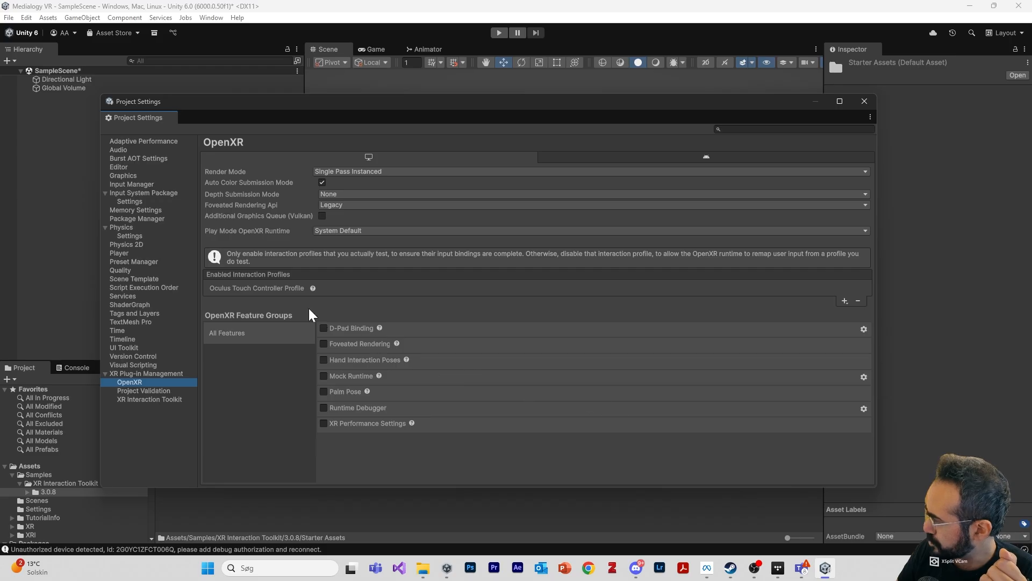
Add the Oculus Touch Controller Profile to the enabled OpenXR interaction profiles for Android.
left_click(636, 158)
left_click(845, 285)
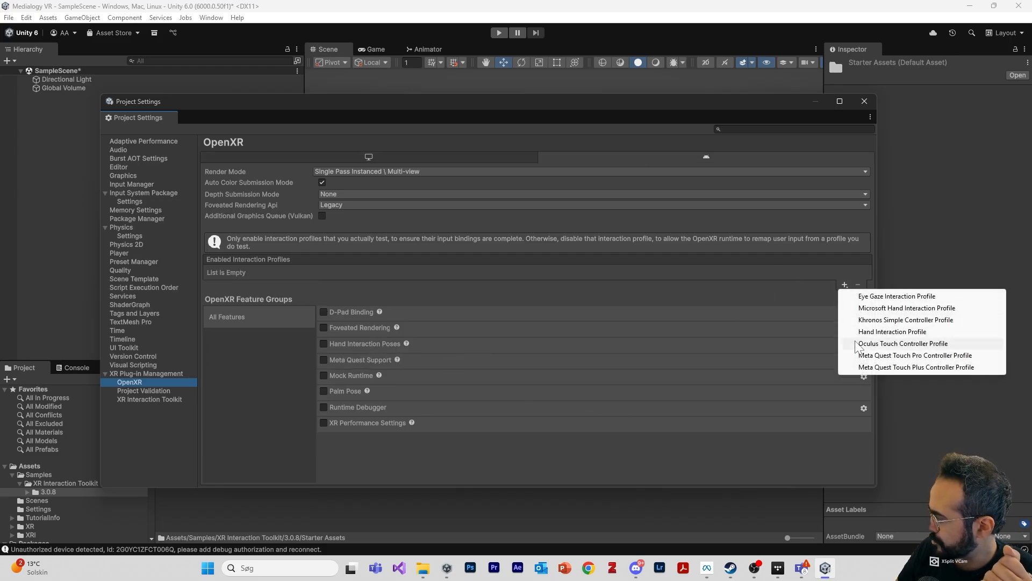
left_click(890, 343)
Review the desktop Project Validation, OpenXR and XR Plug-in Management settings, and close the Project Settings window.
left_click(368, 158)
left_click(141, 391)
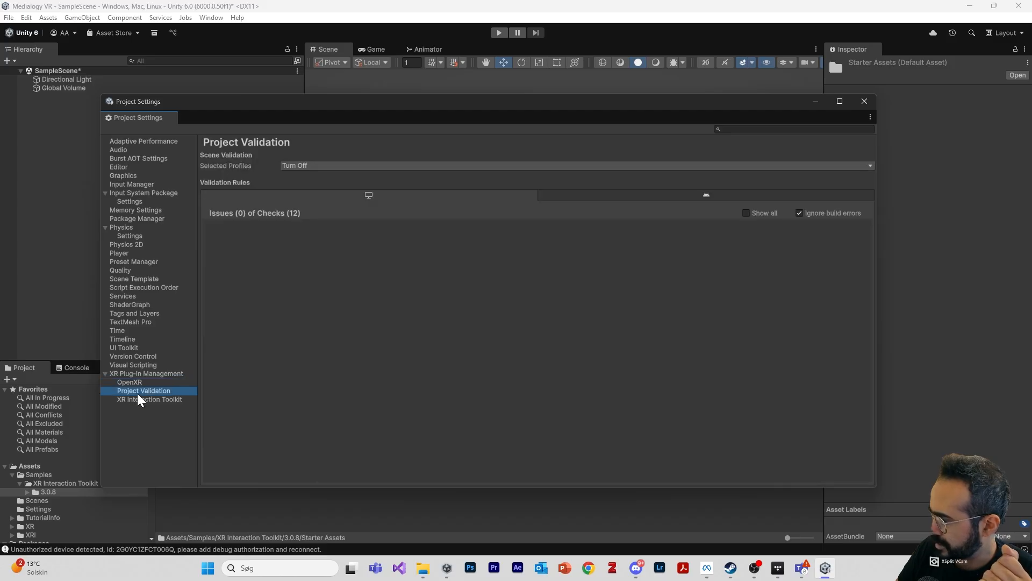
left_click(131, 382)
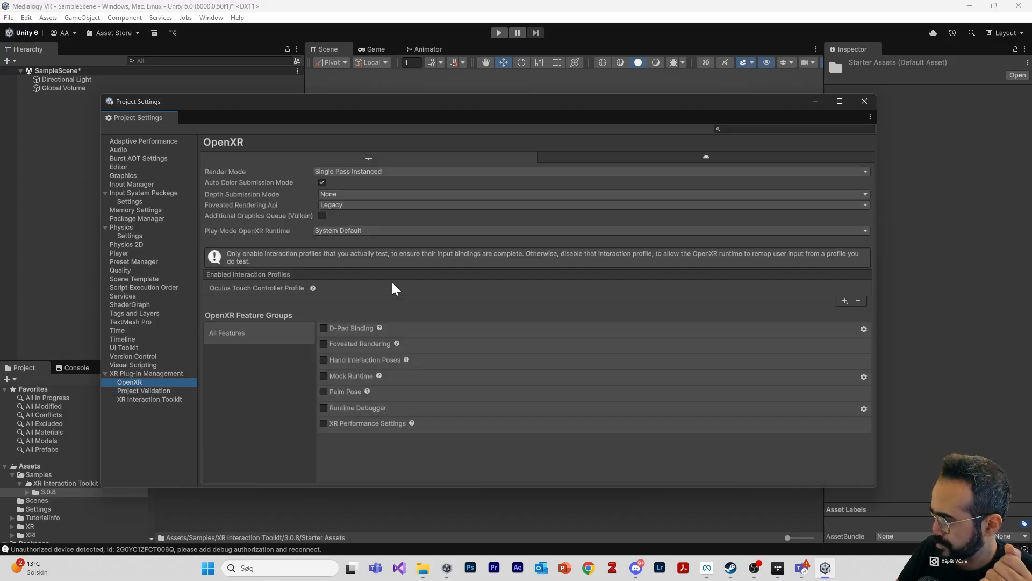
left_click(140, 365)
left_click(142, 373)
left_click(144, 381)
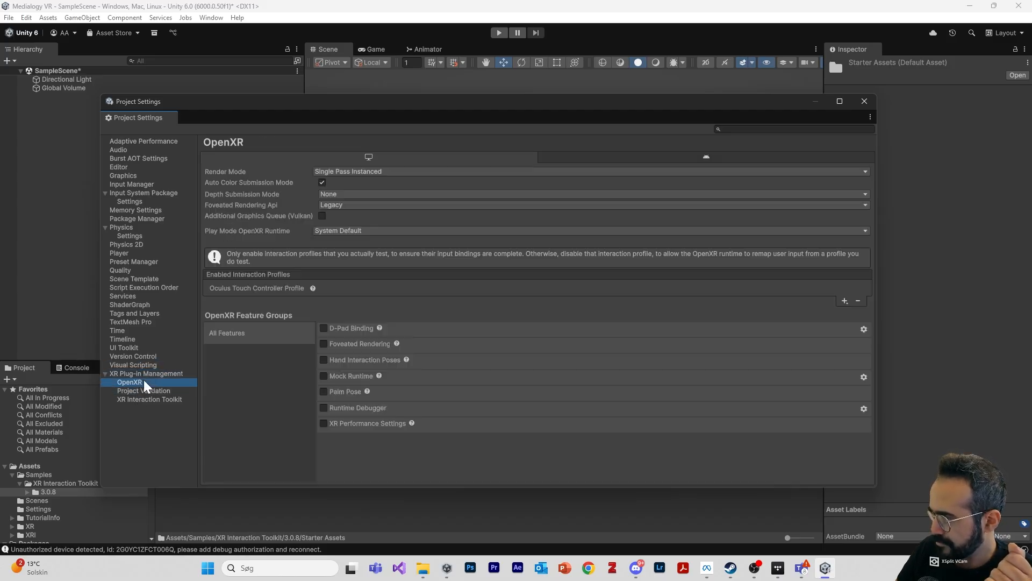
left_click(147, 390)
left_click(151, 382)
left_click(150, 373)
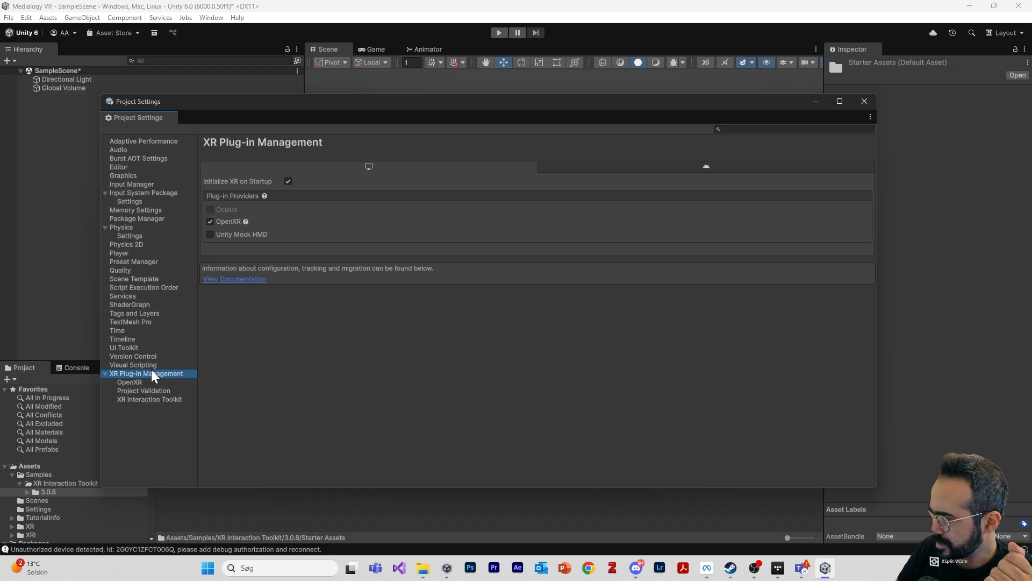
left_click(864, 102)
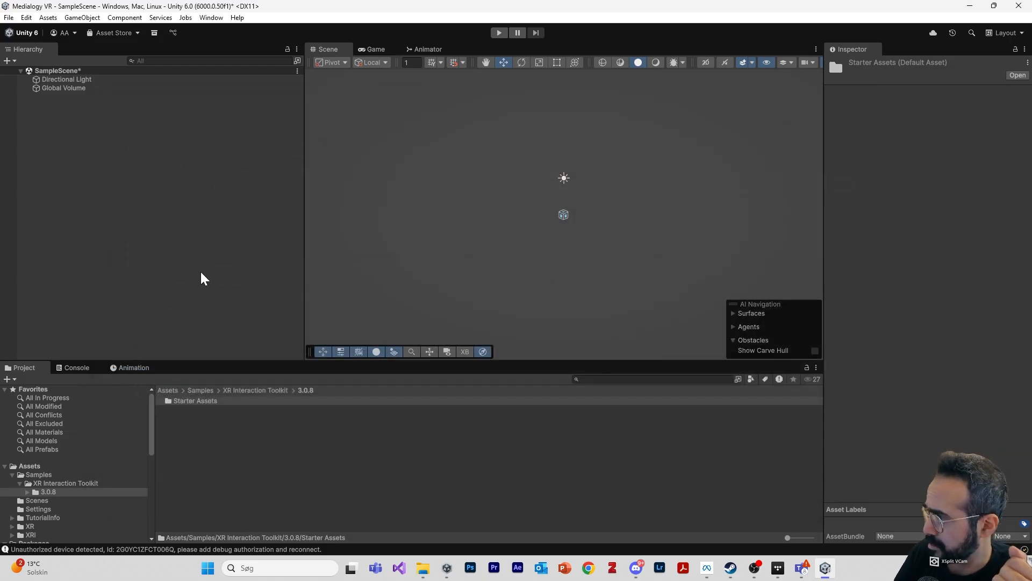
Create a 3D plane in SampleScene and name it Floor.
right_click(134, 203)
mouse_move(231, 403)
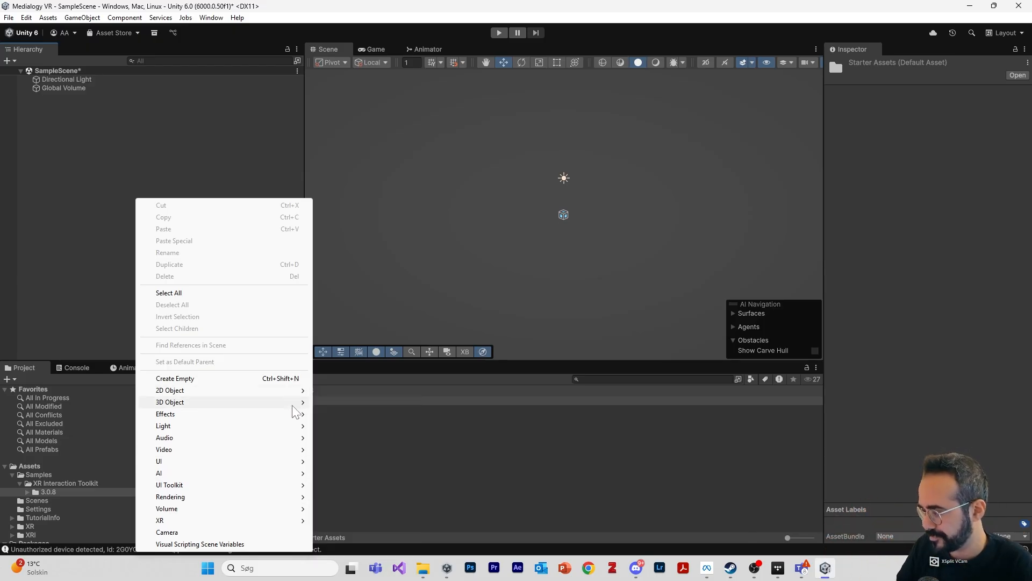
mouse_move(293, 406)
left_click(362, 453)
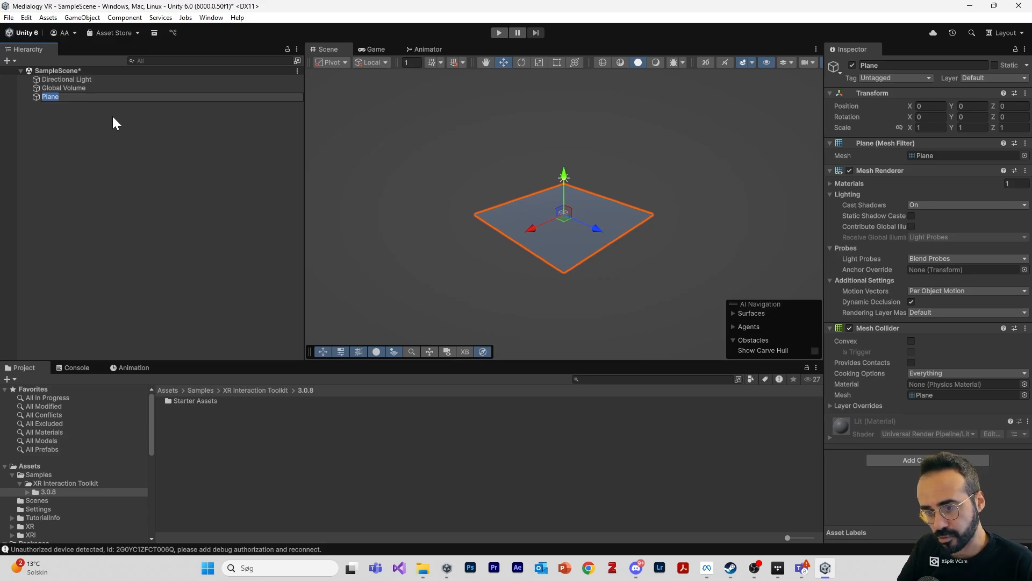
type("Floor")
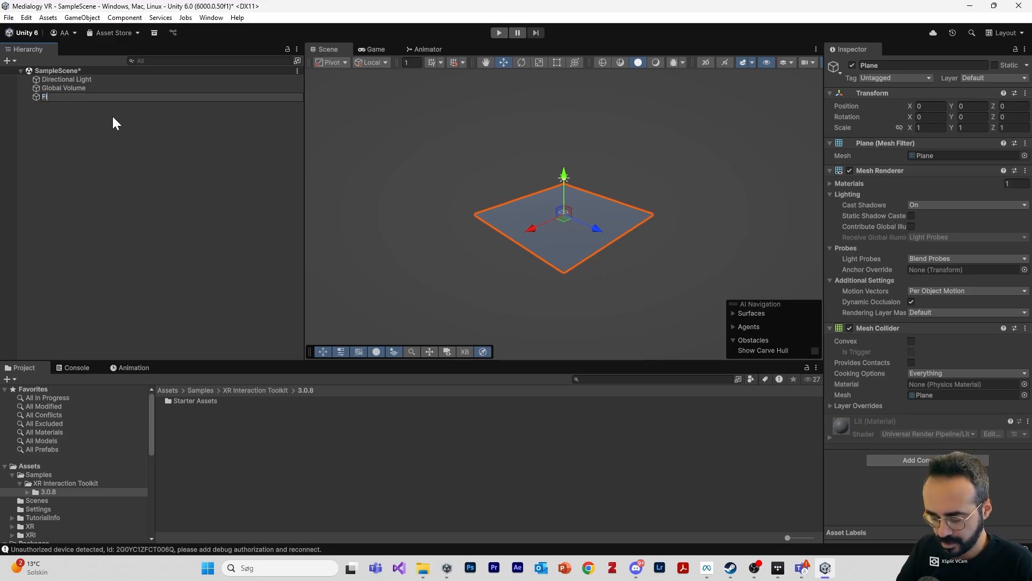
key("Return")
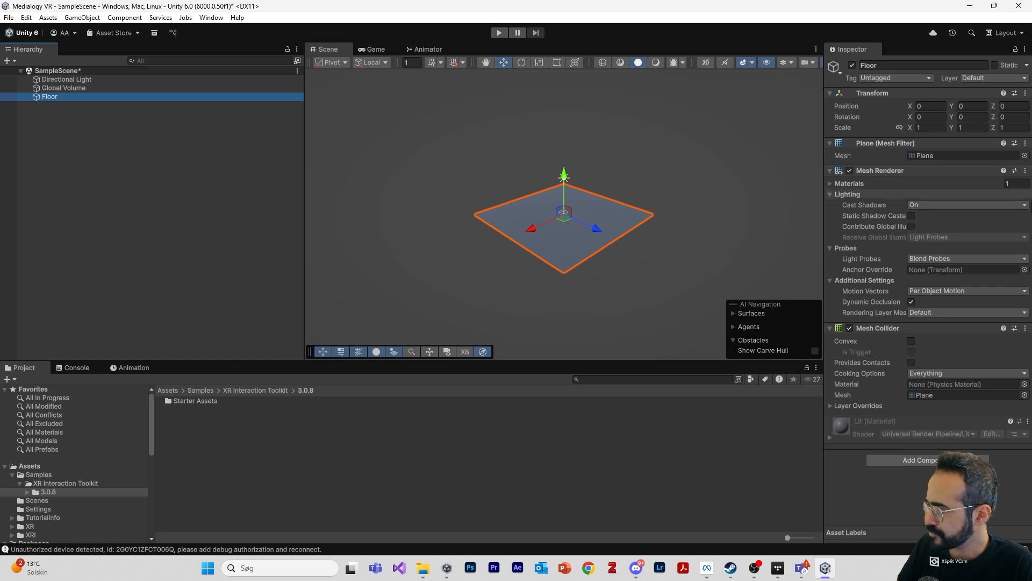
Reset the Transform component of the Floor plane.
left_click(1030, 94)
left_click(1025, 93)
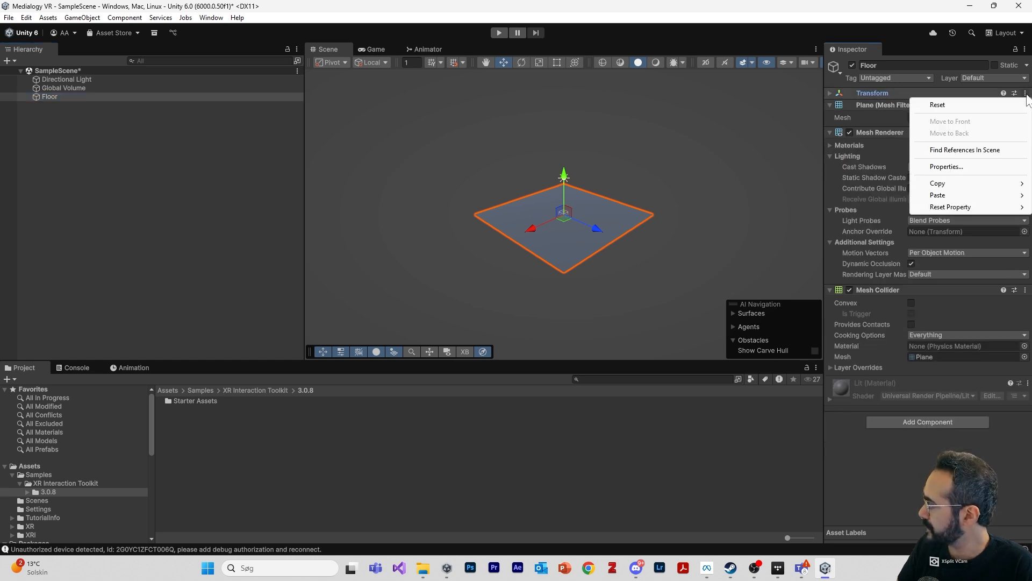
left_click(992, 106)
left_click(836, 94)
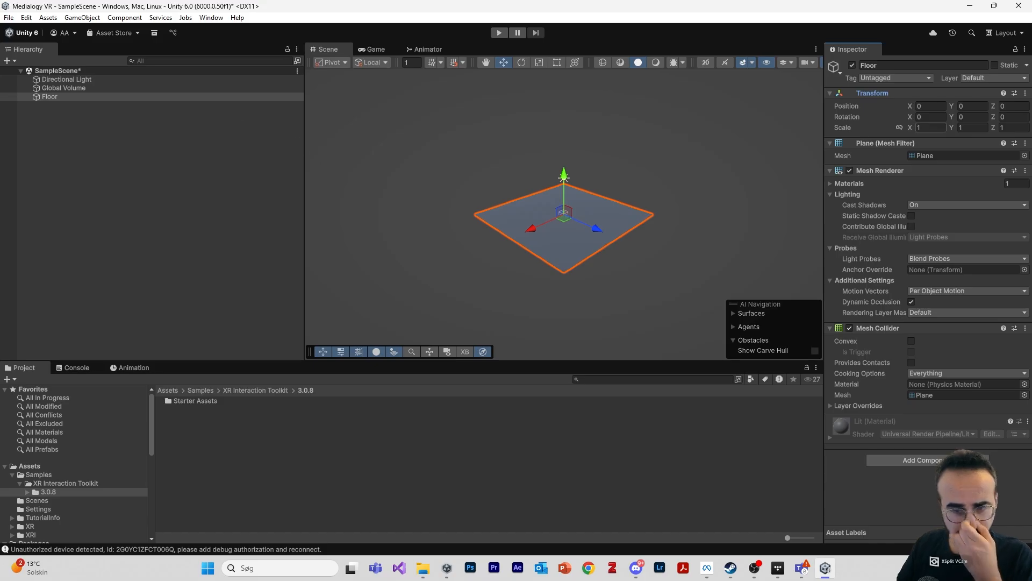
Add an XR Origin (VR) object at the root level of SampleScene.
right_click(99, 191)
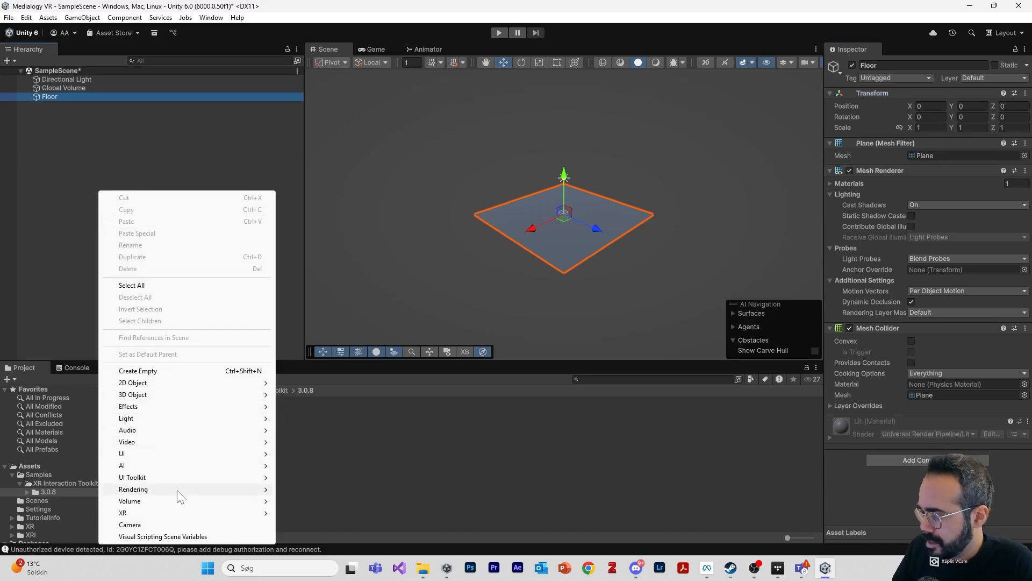
left_click(49, 208)
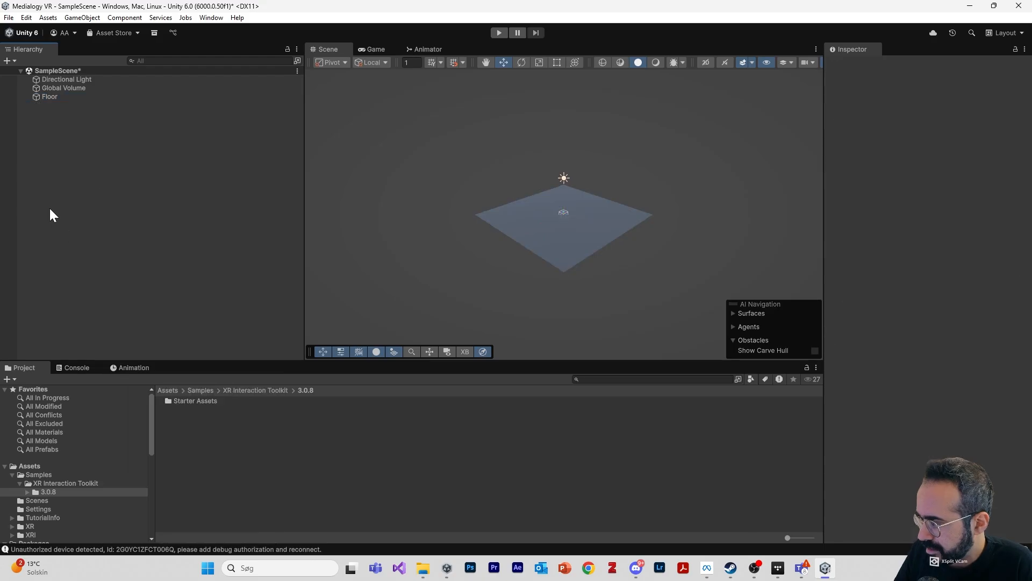
right_click(49, 208)
mouse_move(129, 525)
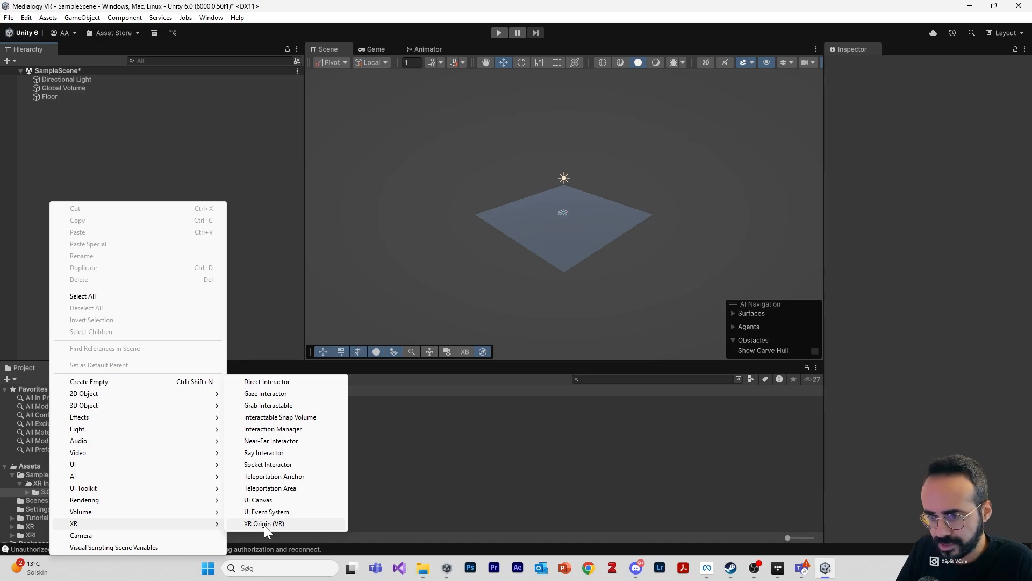
left_click(264, 524)
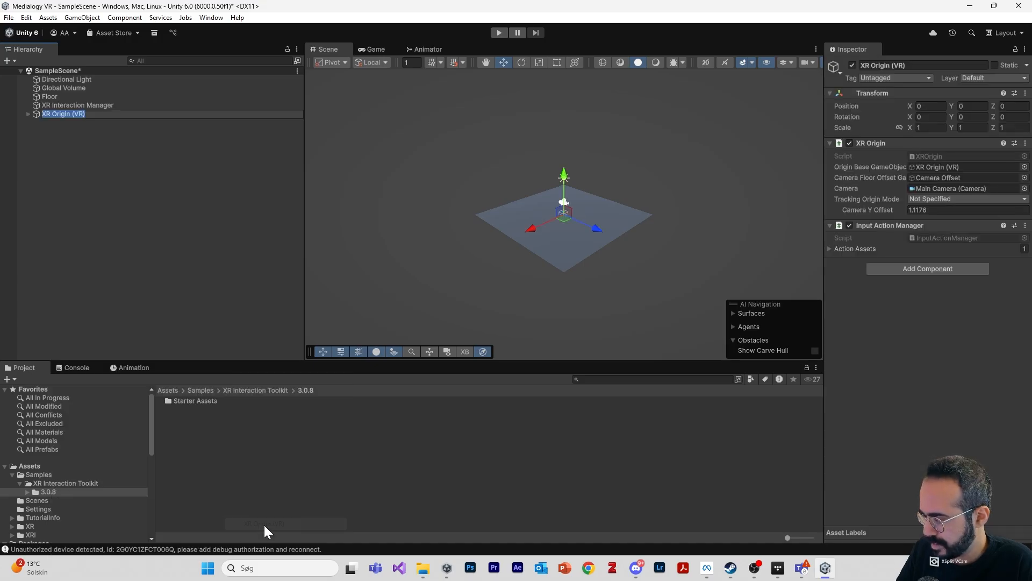
Examine the XR Interaction Manager and the Camera Offset and Main Camera objects nested in XR Origin (VR).
scroll(593, 221, "up", 3)
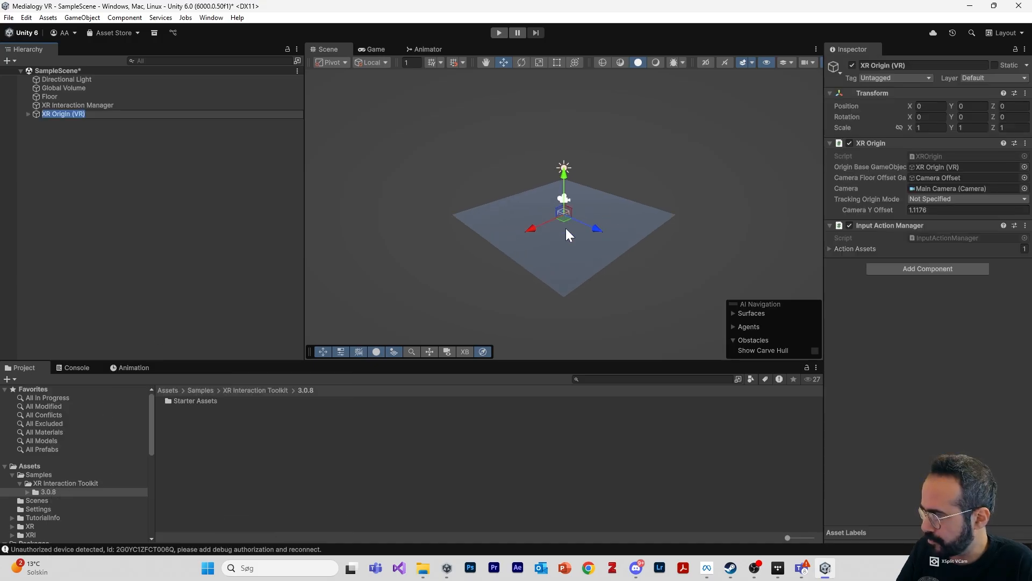
left_click(62, 209)
left_click(42, 105)
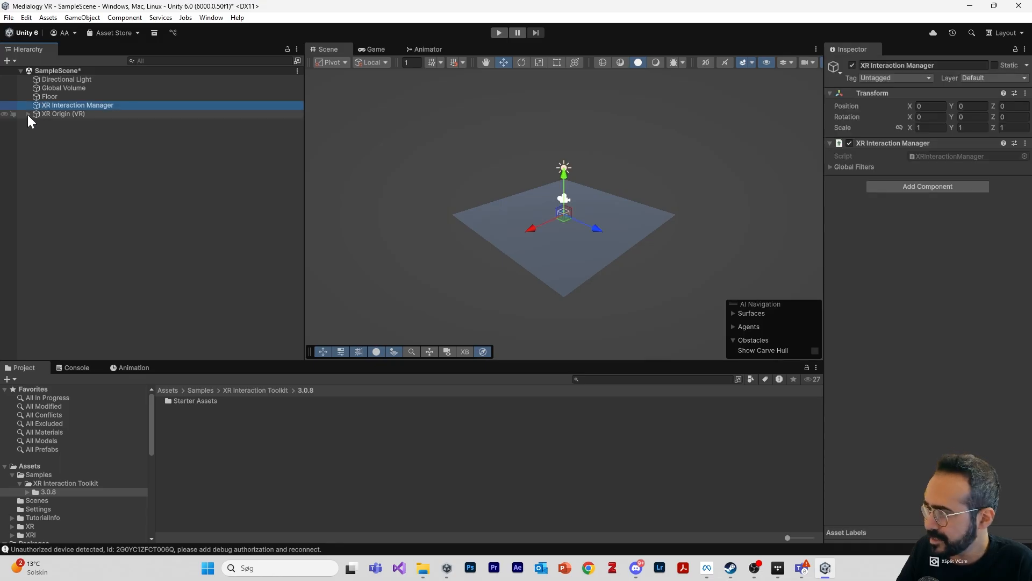
left_click(28, 114)
left_click(64, 120)
left_click(35, 123)
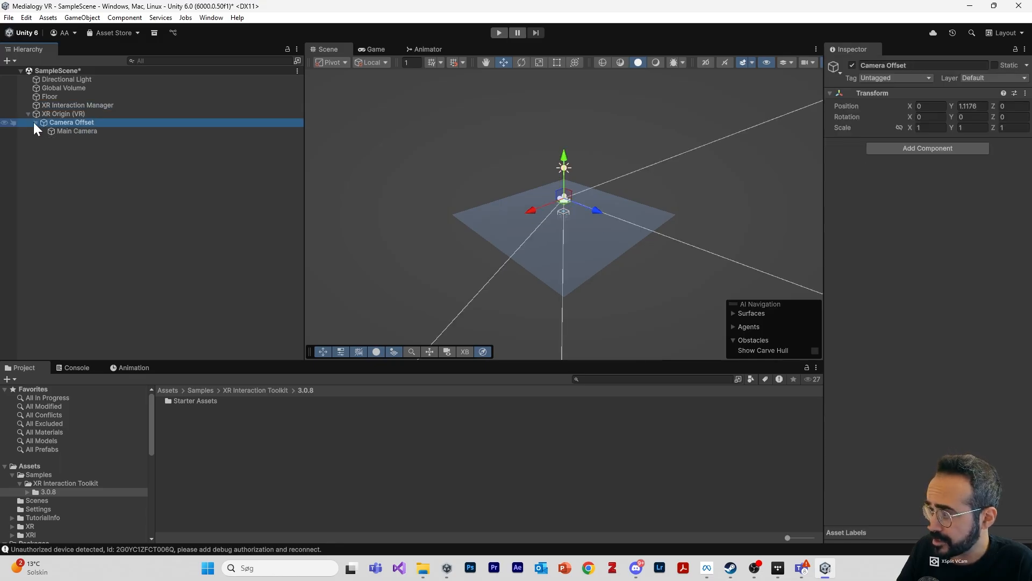
left_click(83, 131)
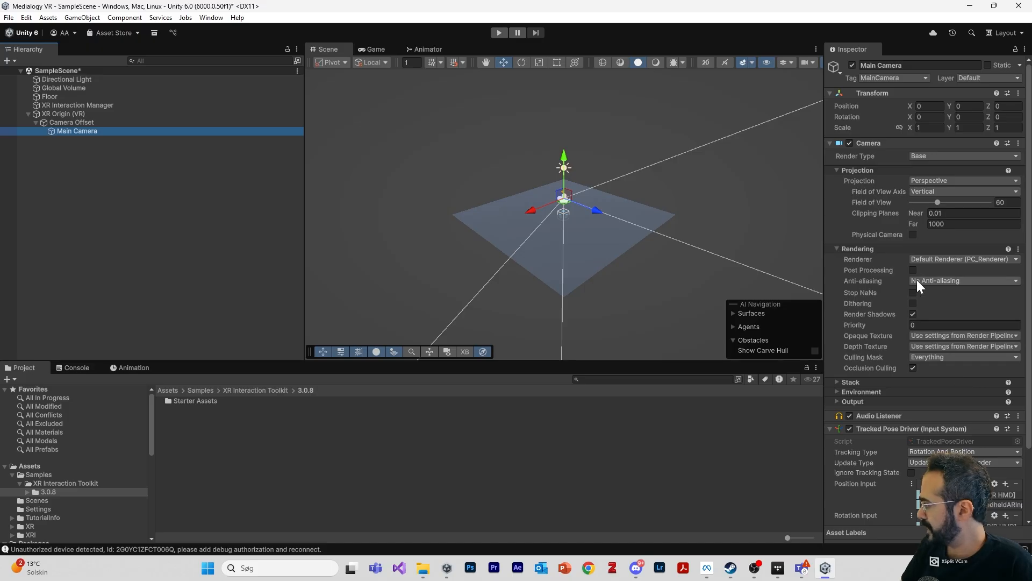
Set the Tracking Origin Mode of XR Origin (VR) to Floor and test the scene in Play mode.
left_click(128, 115)
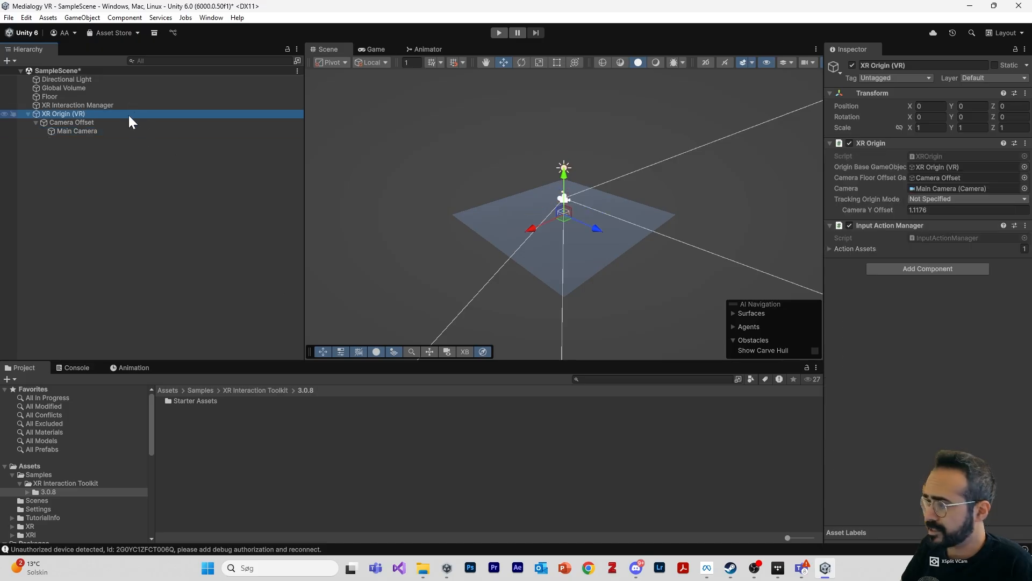
left_click(932, 198)
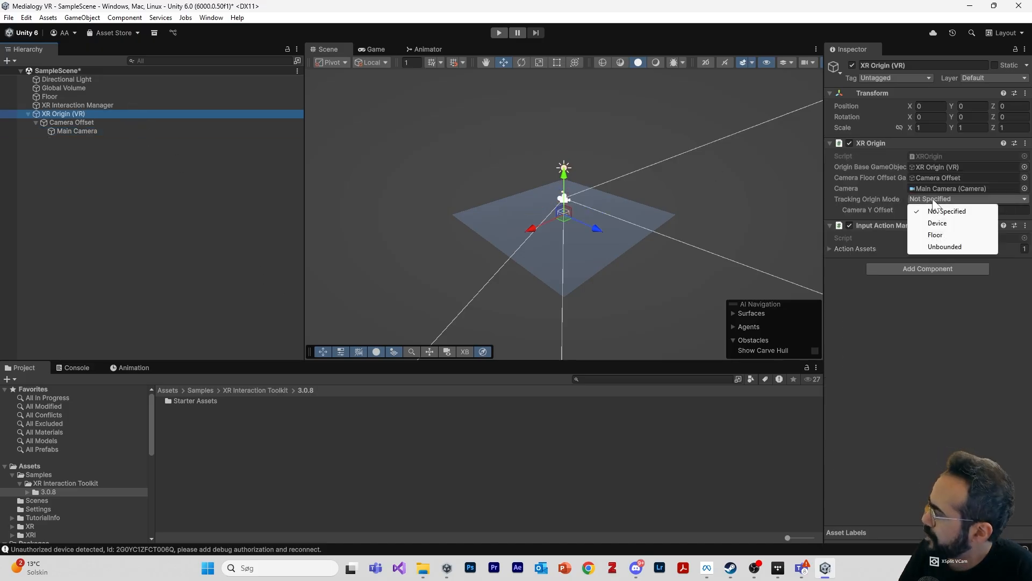
left_click(882, 226)
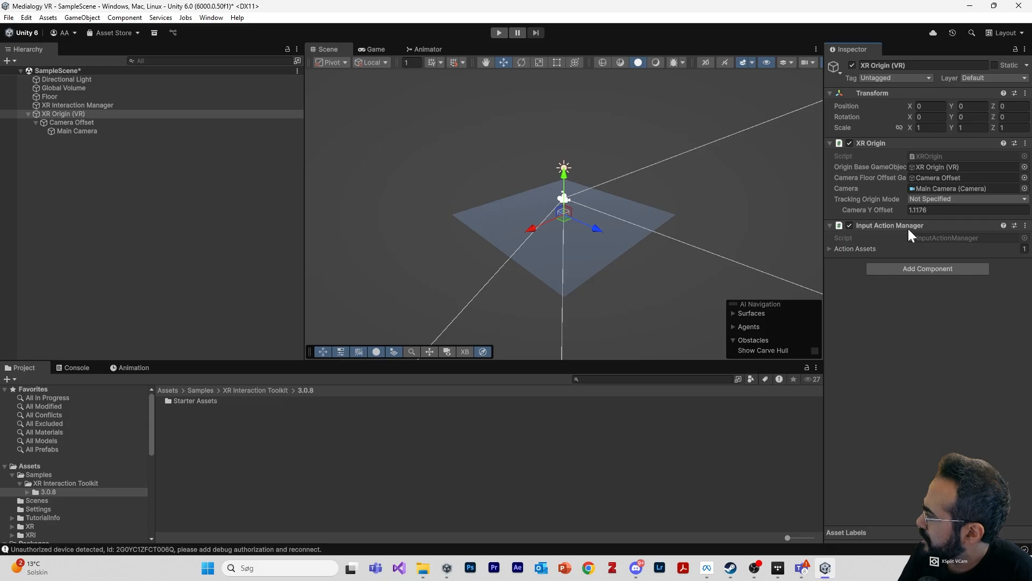
left_click(928, 198)
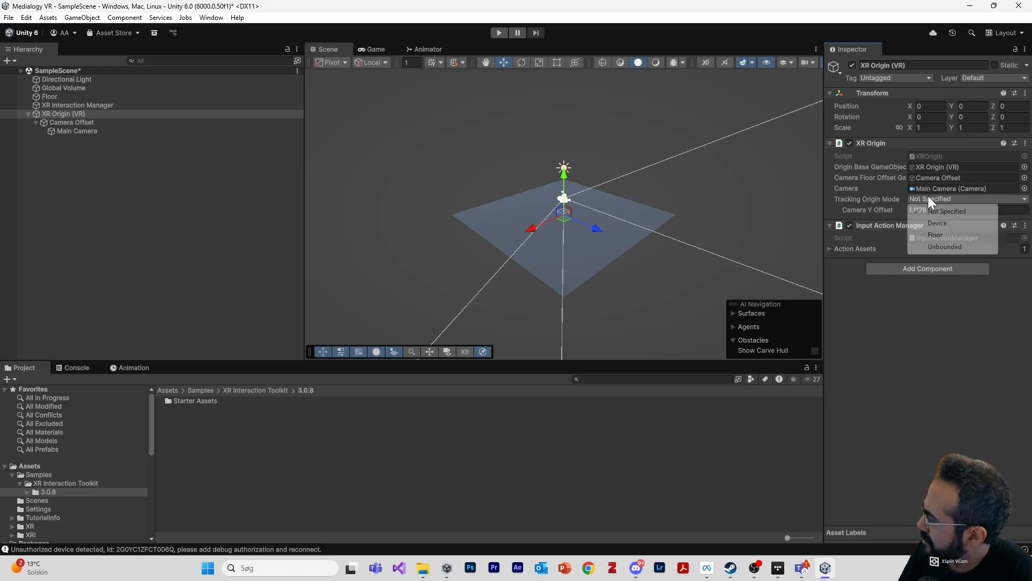
left_click(938, 235)
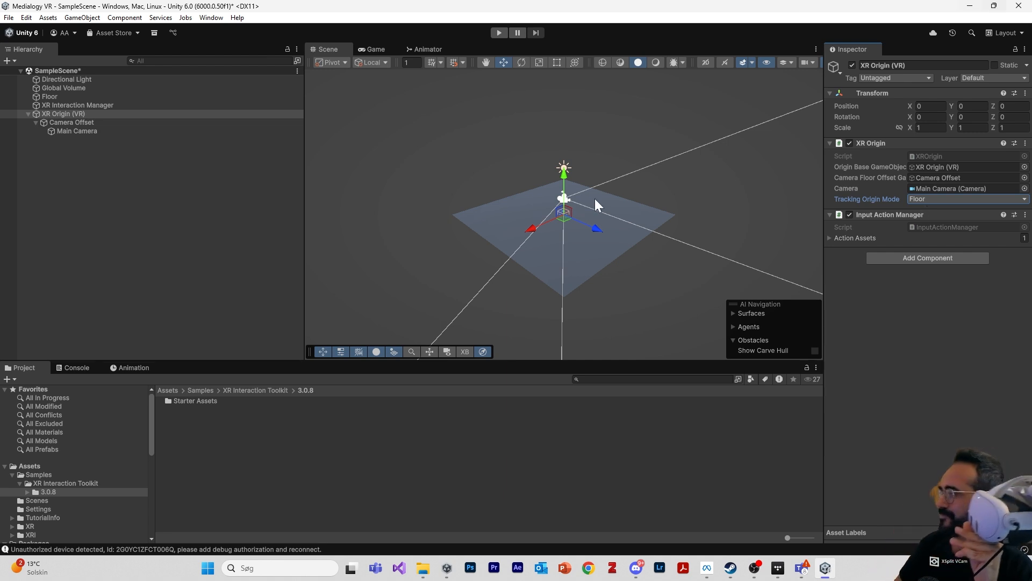
left_click(499, 32)
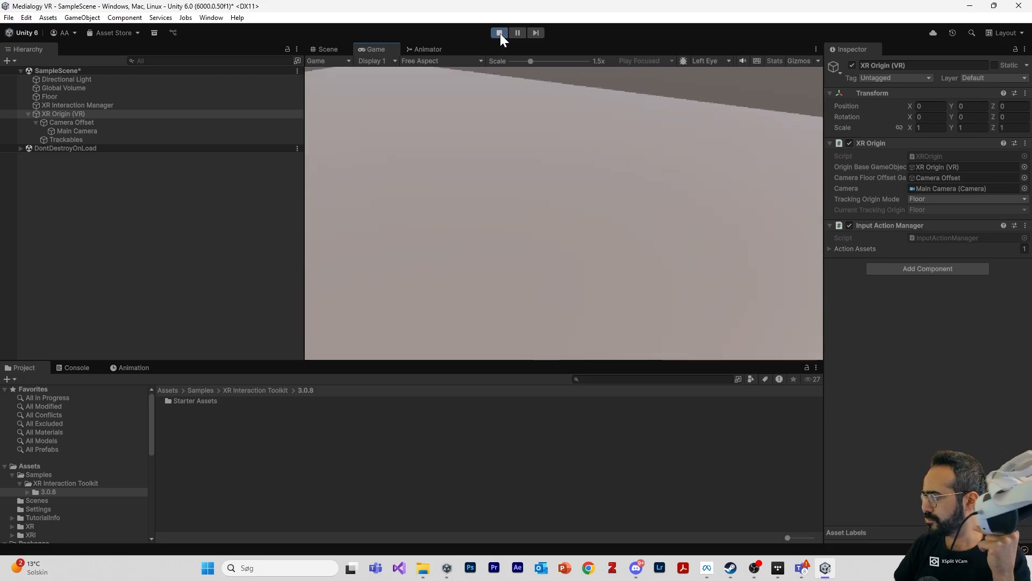
left_click(500, 33)
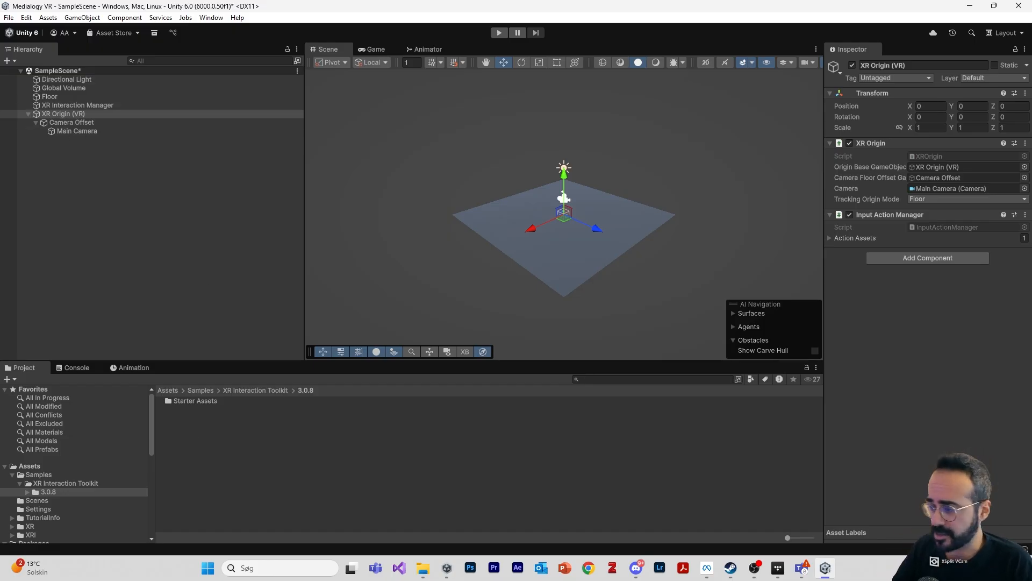
Create a folder named 3D Models in the project's root Assets folder and open it.
left_click(168, 390)
right_click(218, 490)
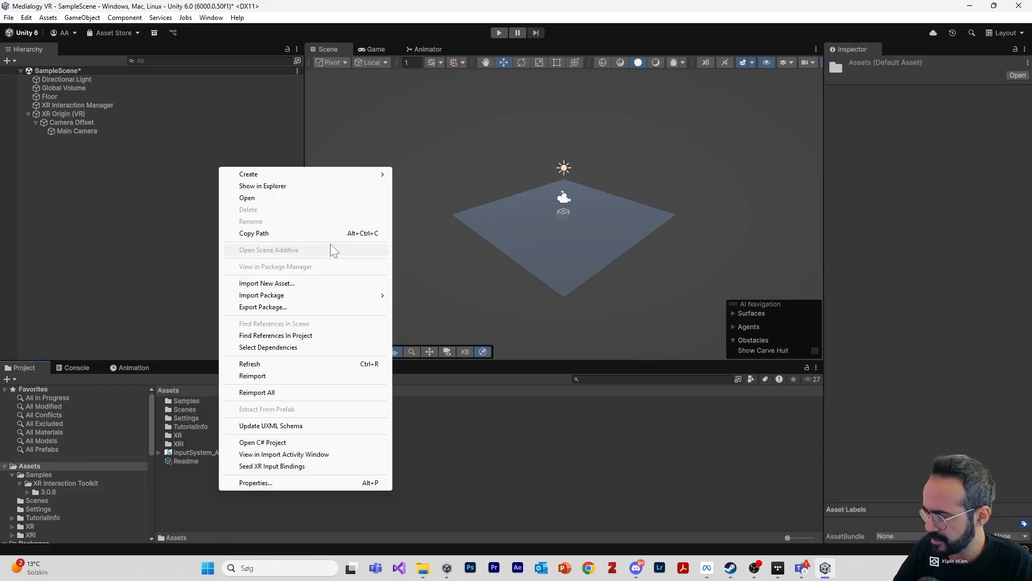
mouse_move(353, 175)
left_click(434, 173)
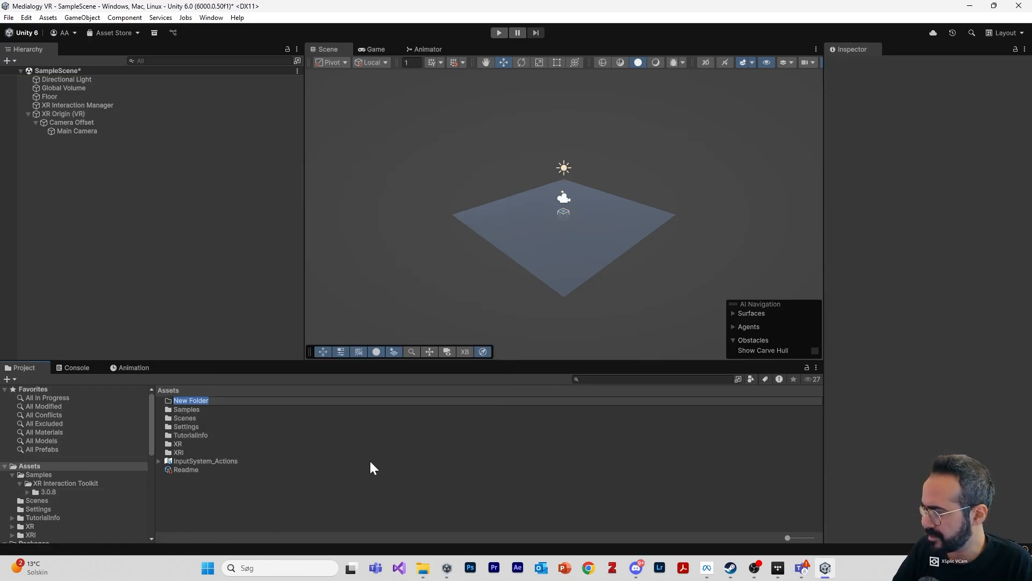
type("hand")
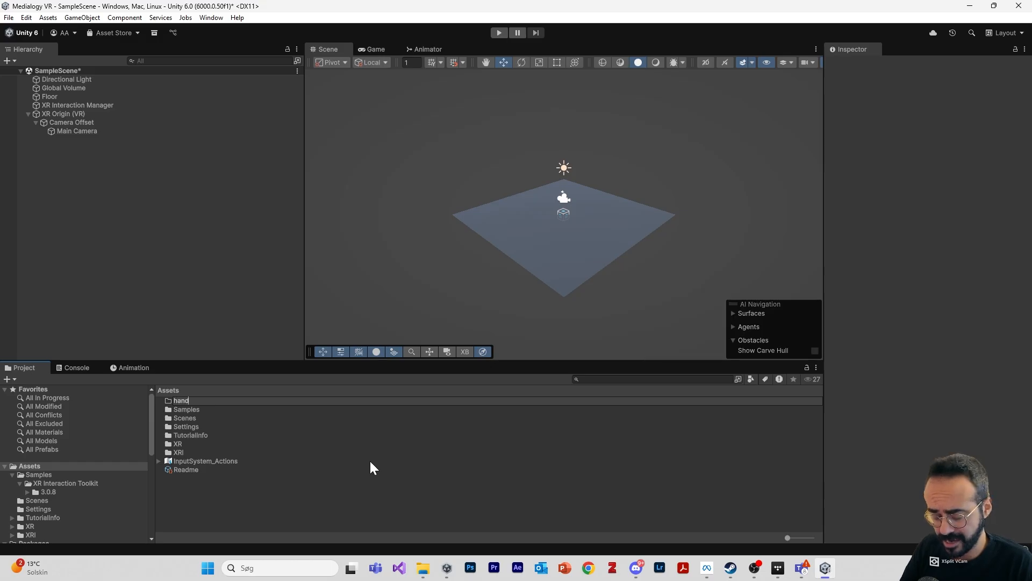
key("ctrl+a")
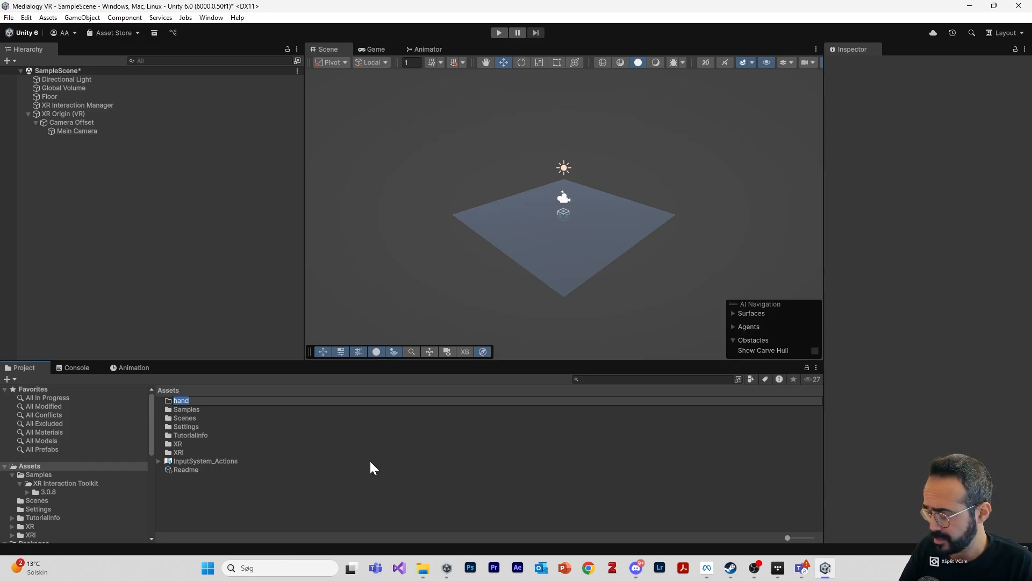
key("BackSpace")
type("hand")
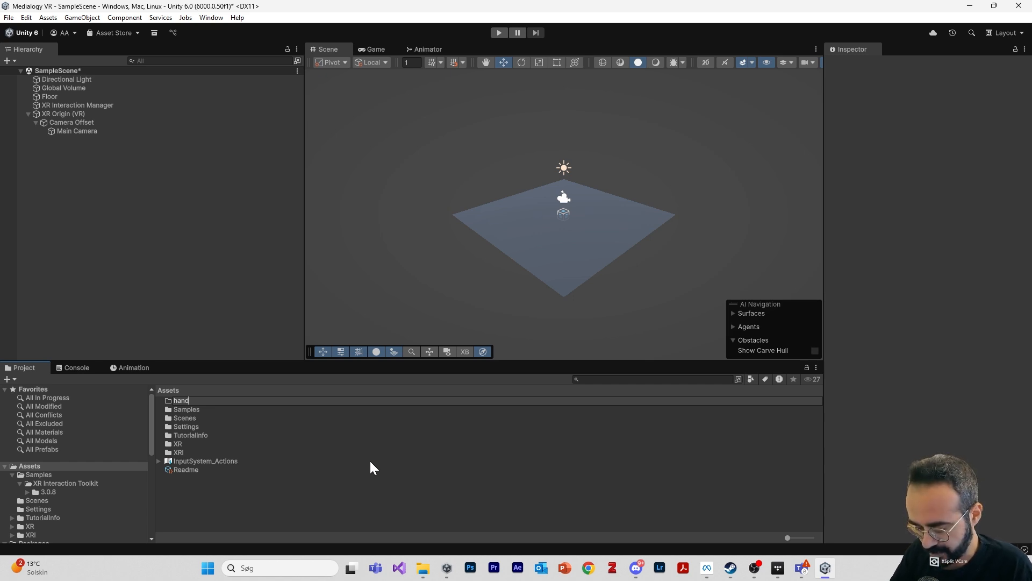
key("BackSpace")
key("BackSpace")
key("BackSpace")
key("BackSpace")
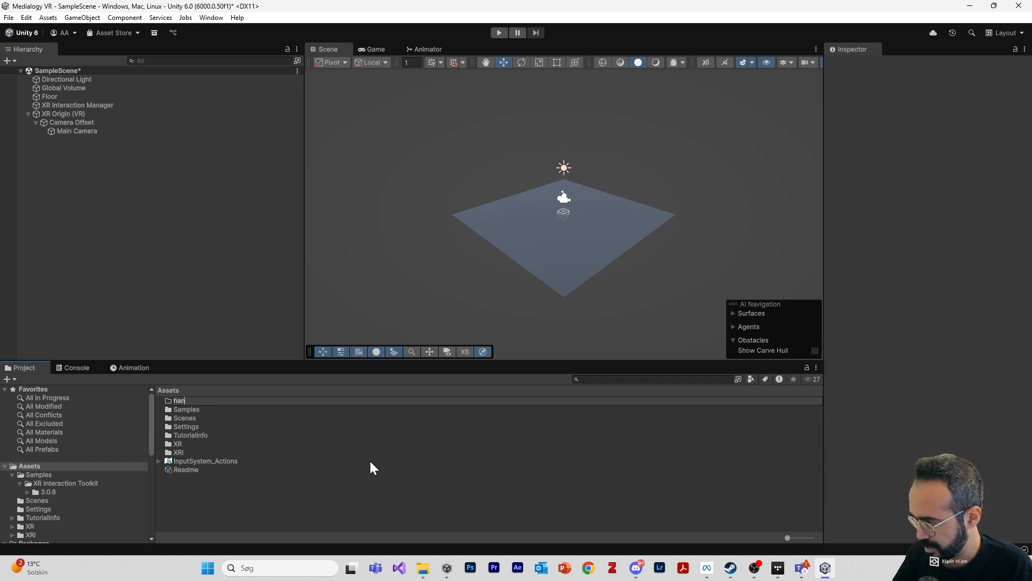
type("3D Models")
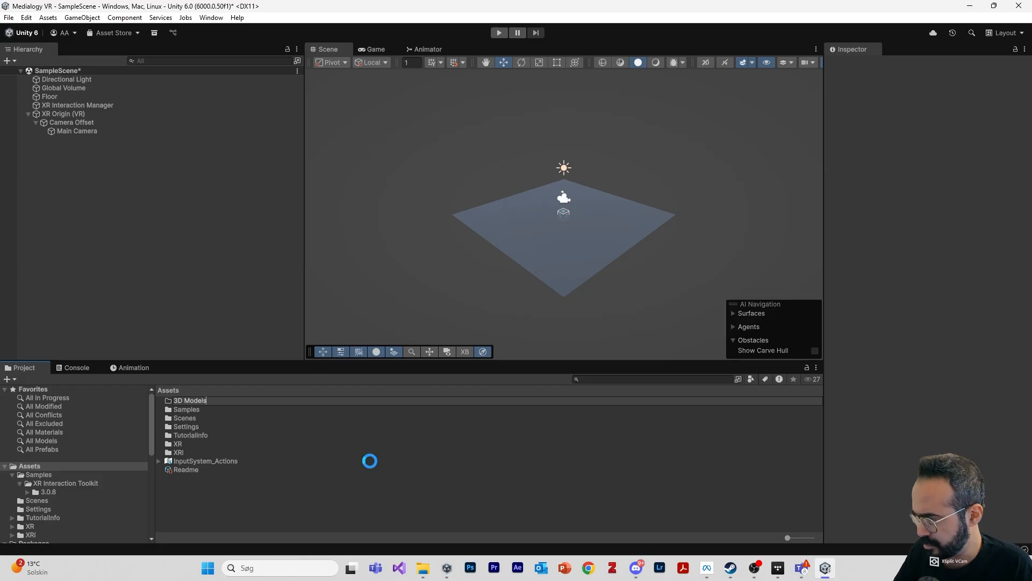
key("Return")
key("Return")
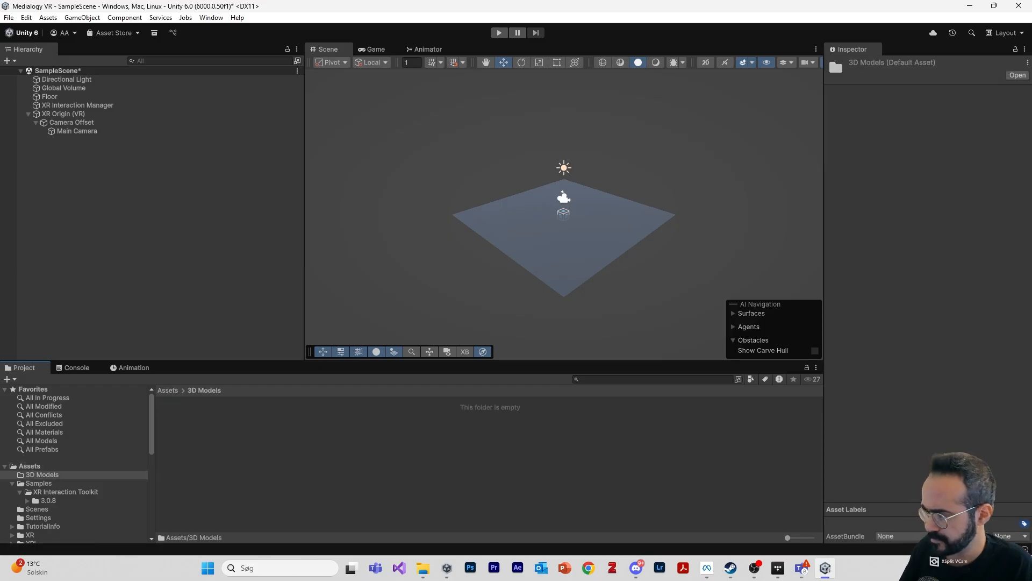
Switch to File Explorer and import the hands folder from hands (1) in Downloads into the project's 3D Models folder.
key("super+e")
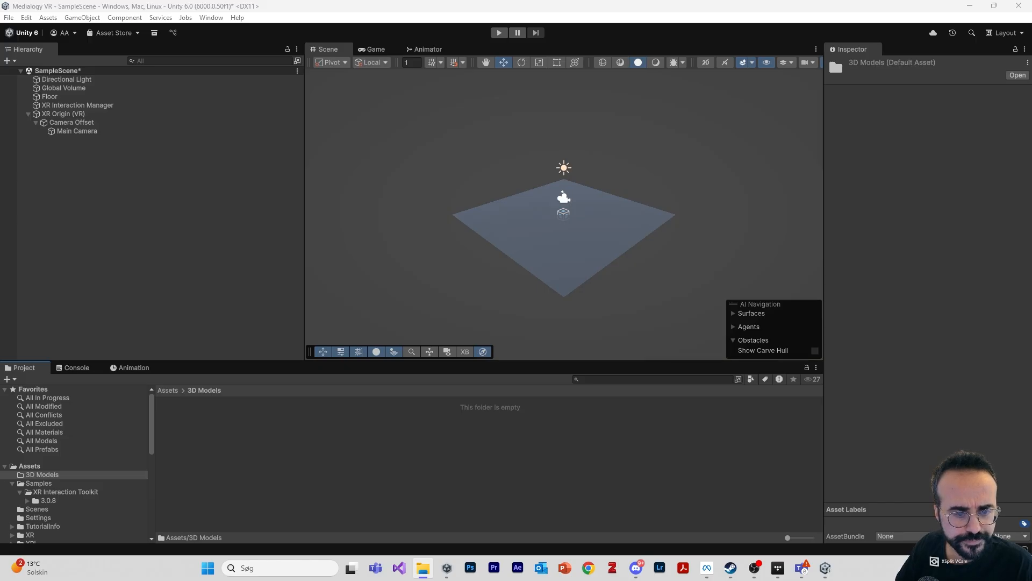
left_click_drag(509, 580, 683, 112)
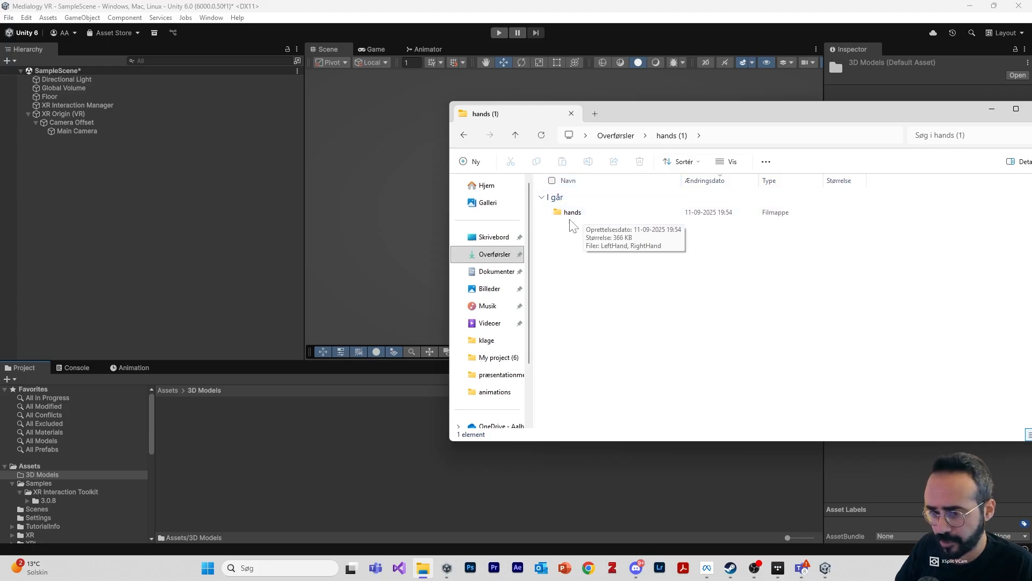
left_click_drag(585, 213, 572, 231)
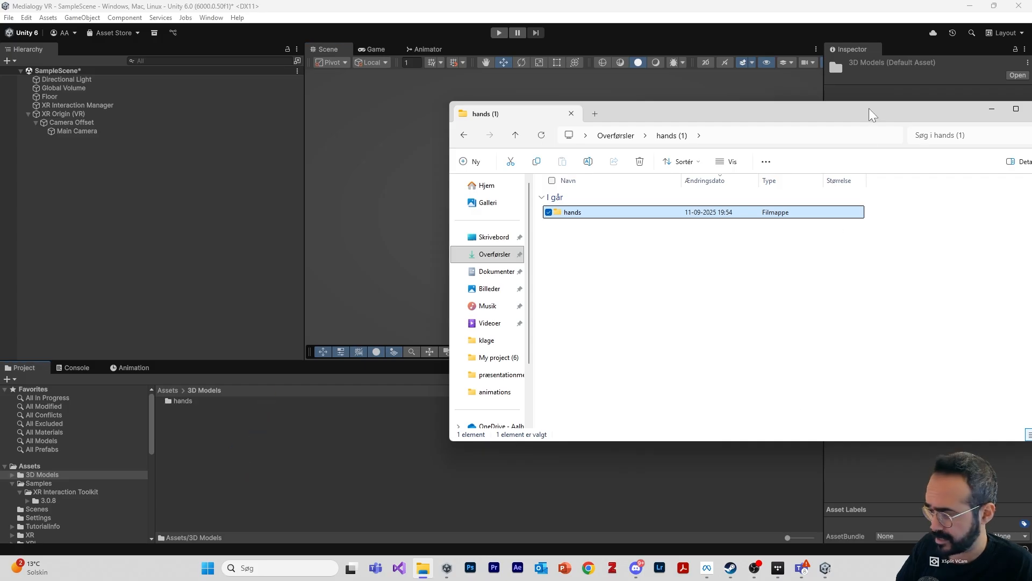
left_click_drag(868, 110, 0, 285)
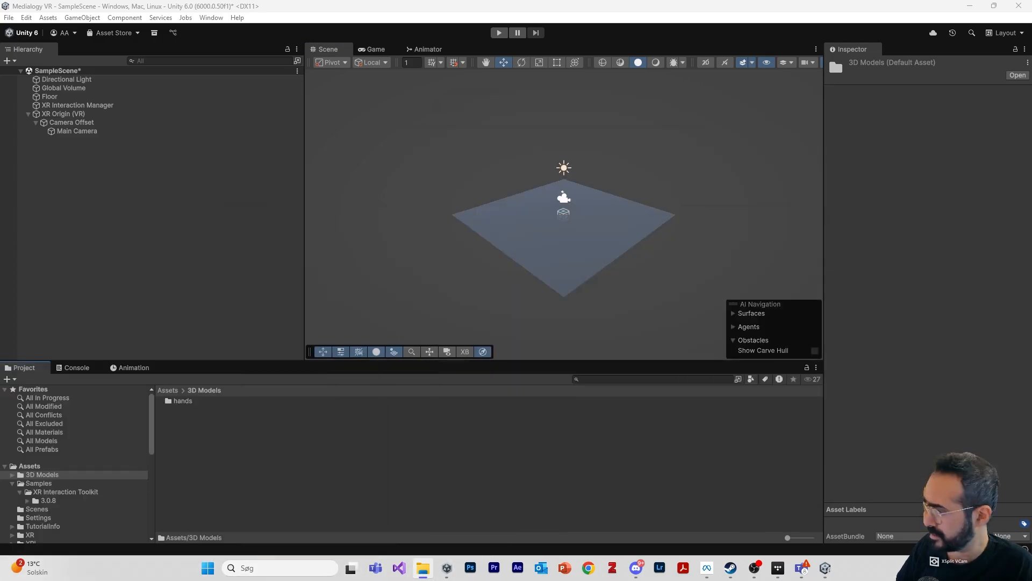
In the imported hands folder, set the LeftHand model's rig Avatar Definition to Create From This Model and save the import settings.
left_click(182, 401)
double_click(174, 401)
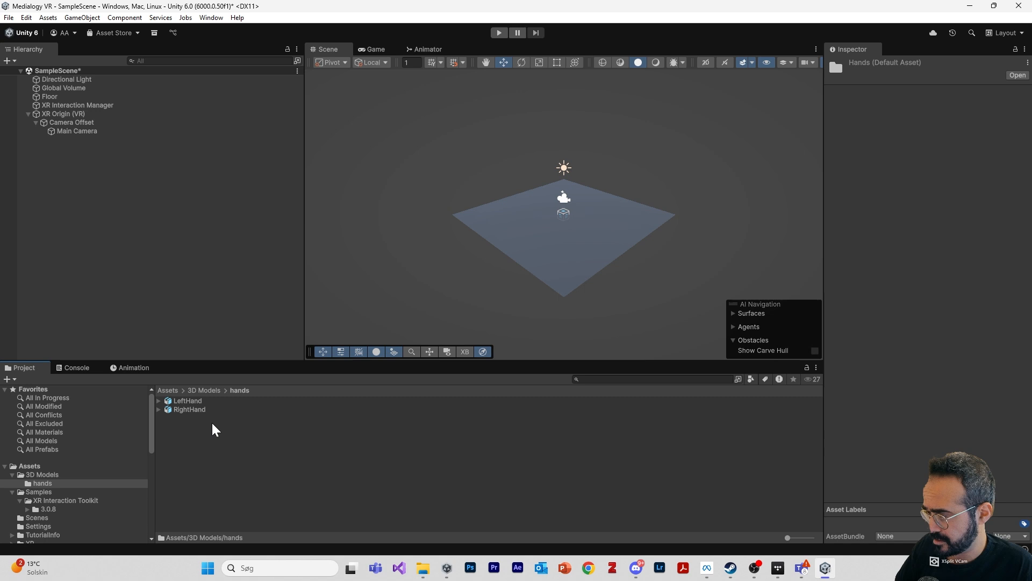
left_click(192, 401)
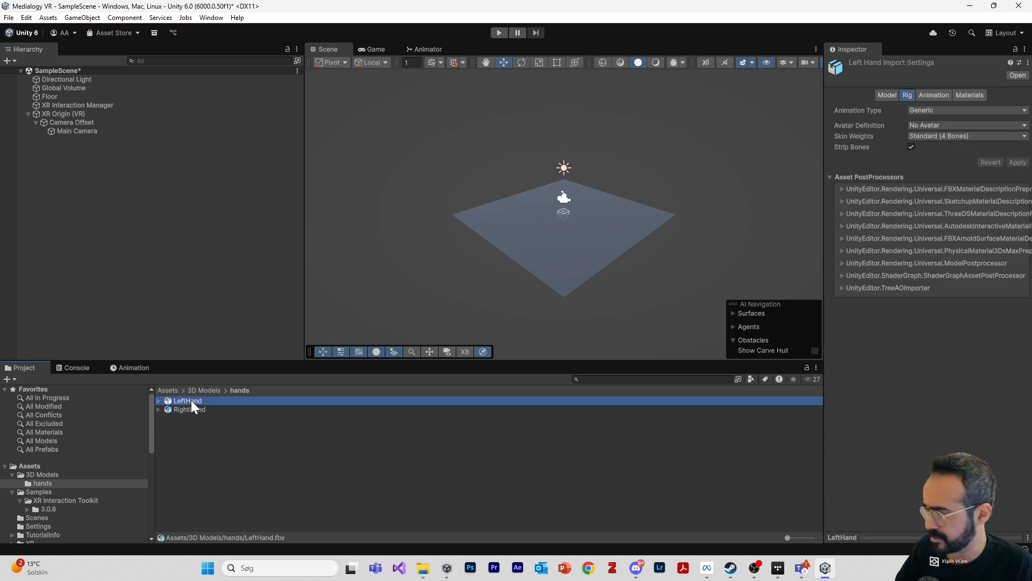
left_click(941, 125)
left_click(933, 149)
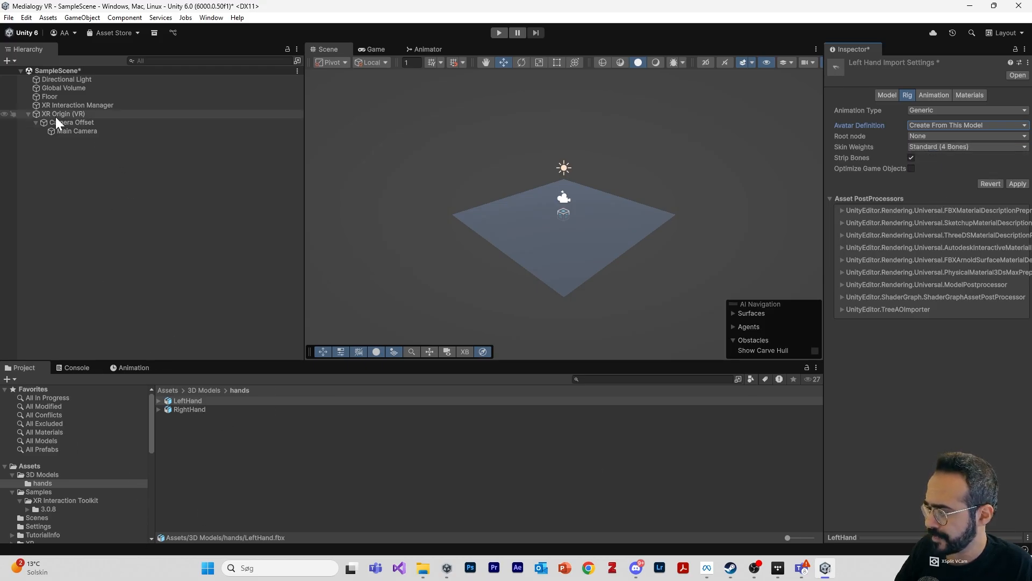
left_click(193, 408)
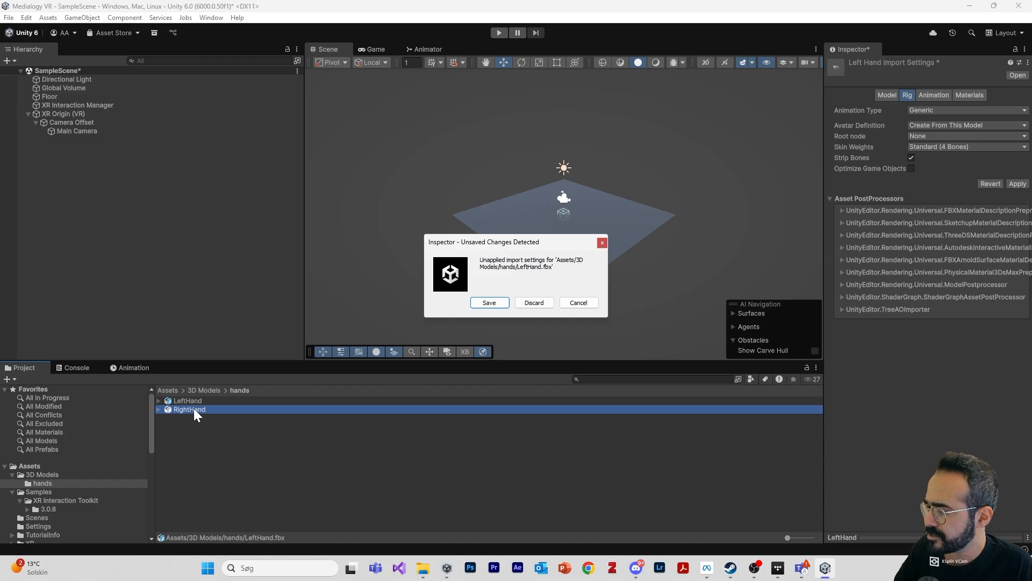
left_click(495, 301)
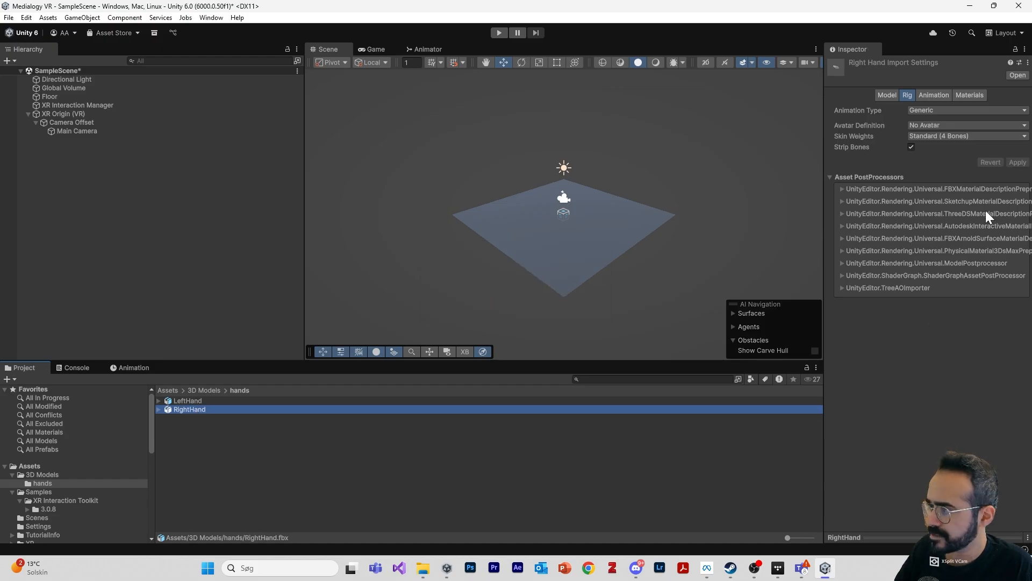
Set the RightHand model's rig Avatar Definition to Create From This Model and save the import settings.
left_click(924, 125)
left_click(947, 150)
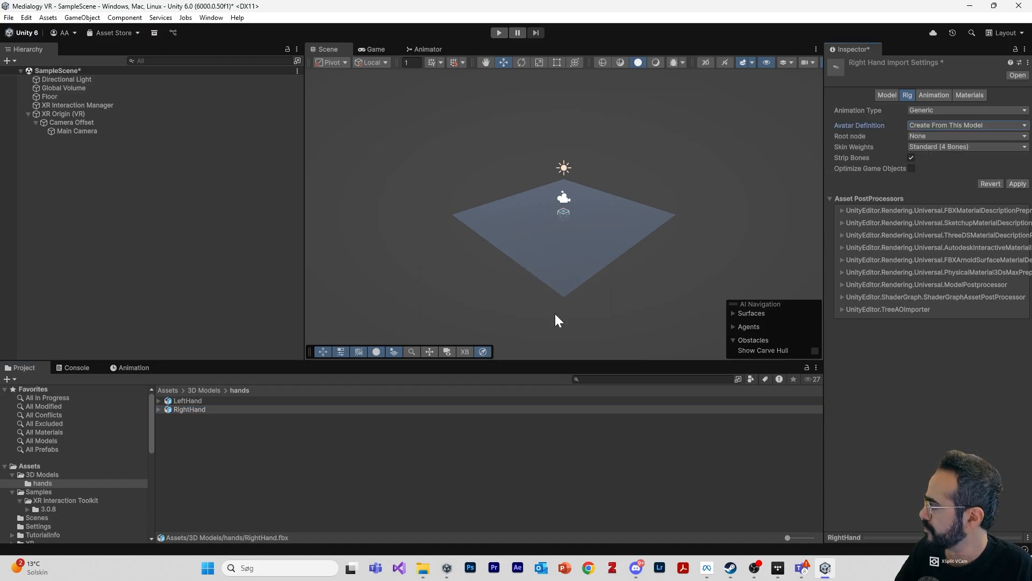
left_click(211, 409)
left_click(490, 302)
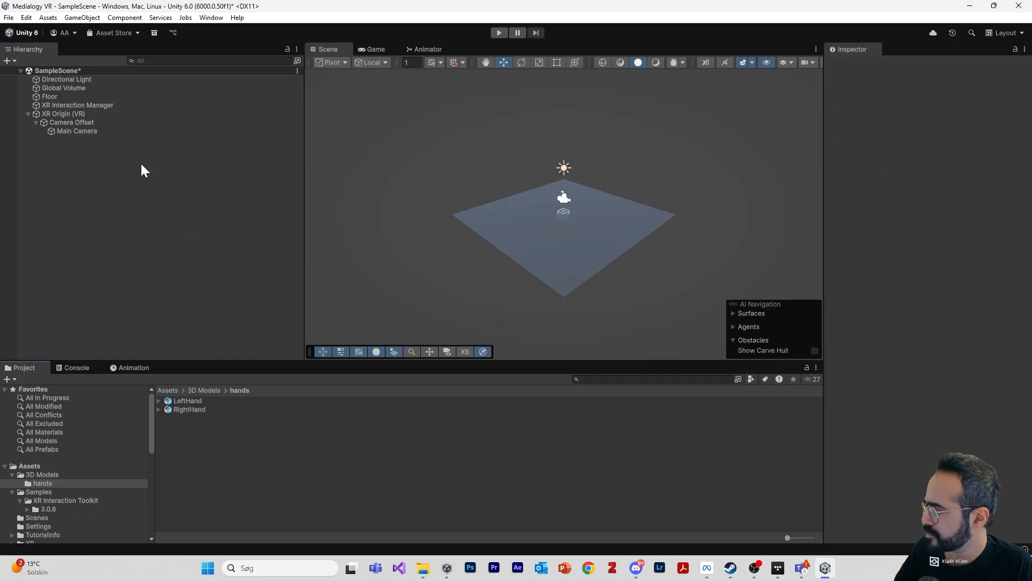
left_click(94, 122)
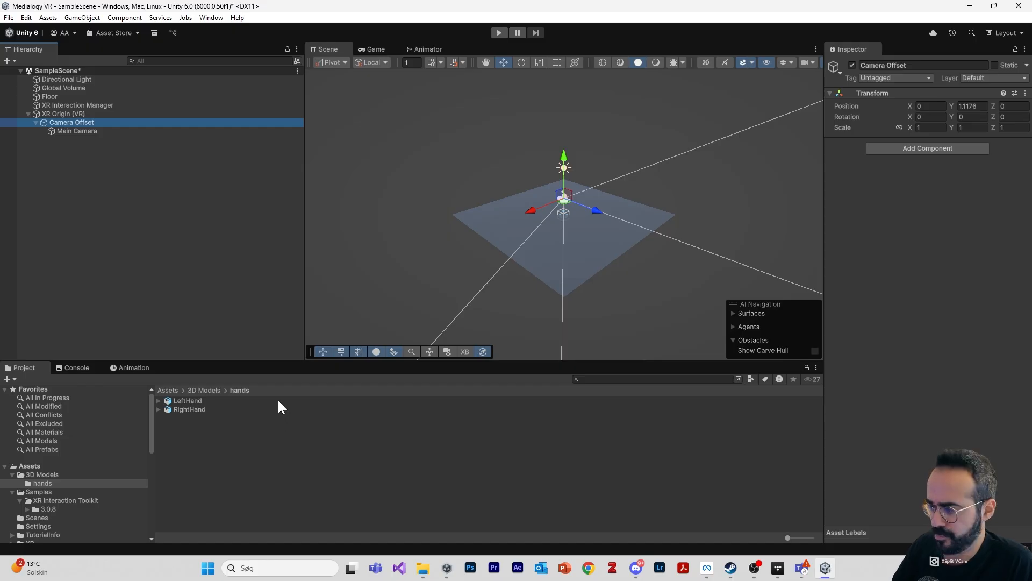
right_click(72, 122)
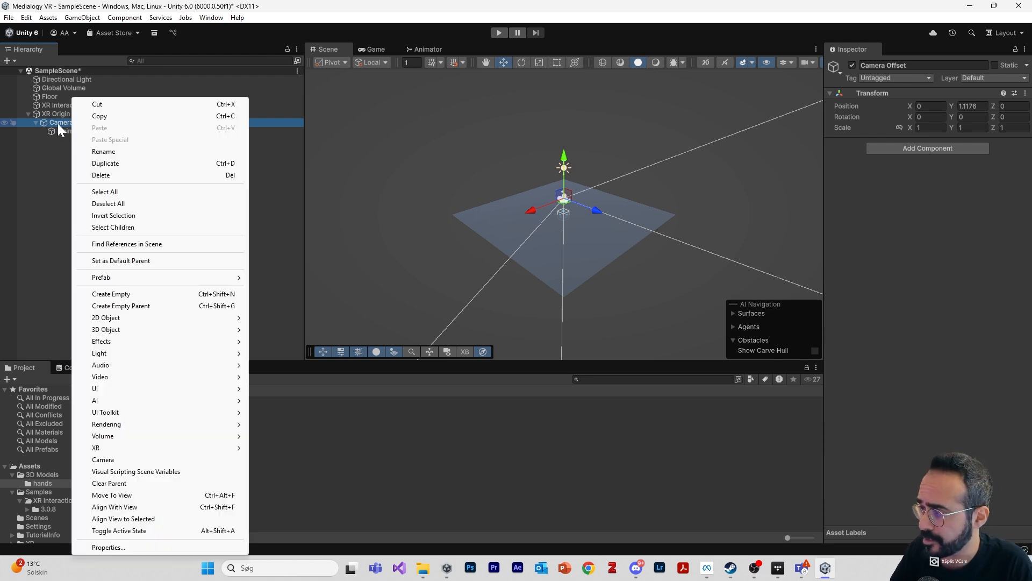
left_click(57, 123)
left_click(93, 162)
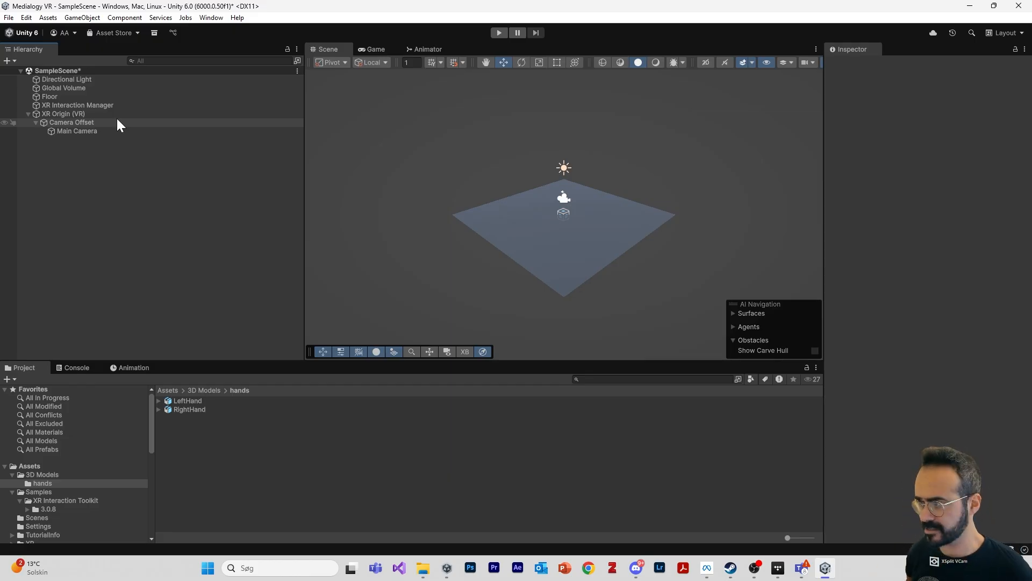
Create an empty child object under Camera Offset and name it LeftHand.
right_click(100, 122)
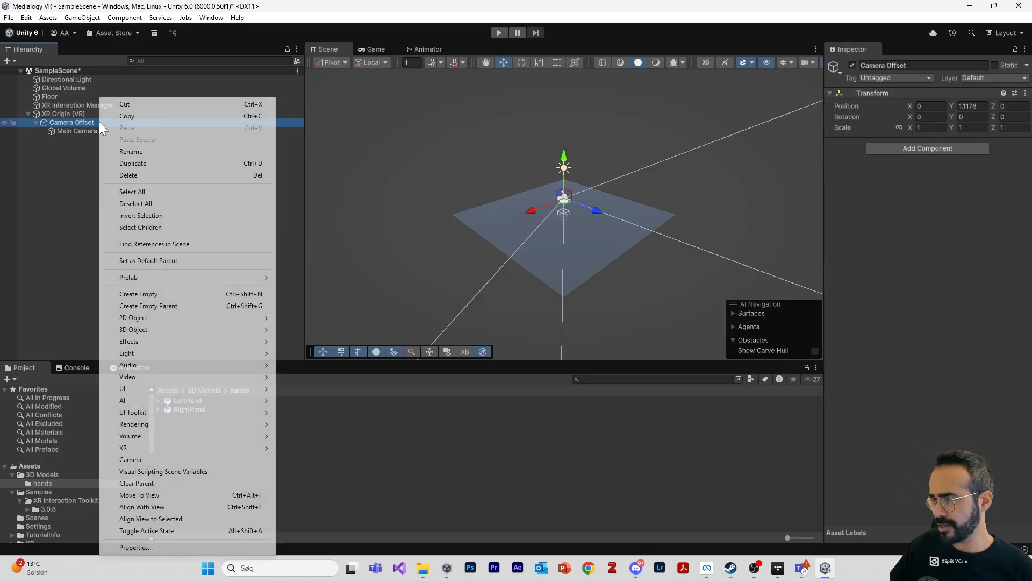
mouse_move(201, 334)
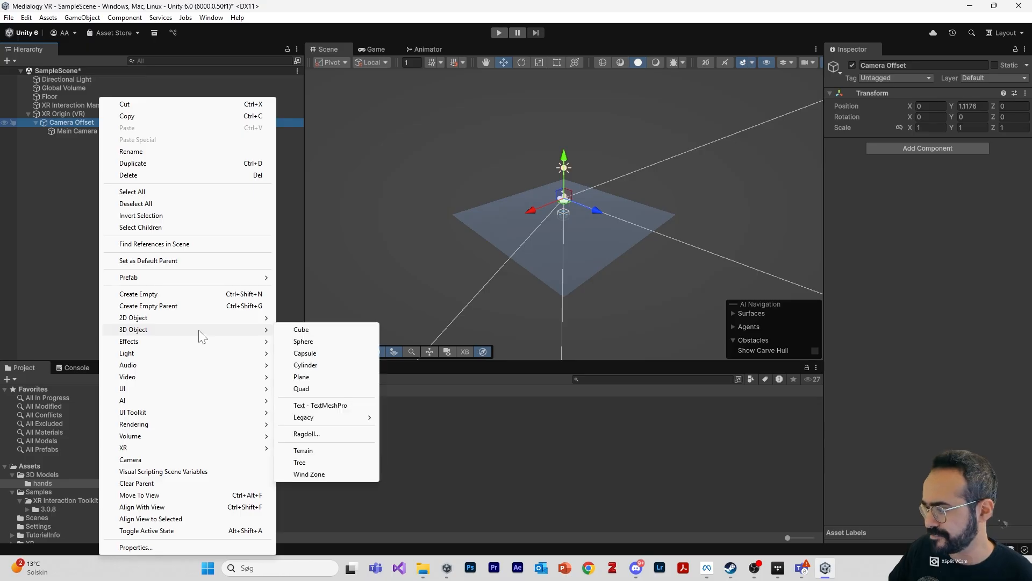
left_click(205, 295)
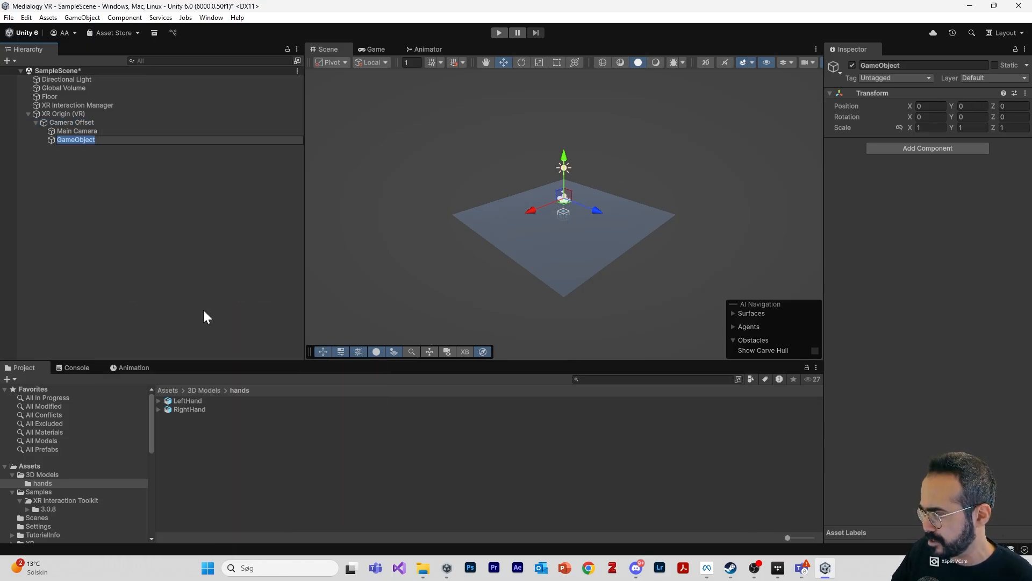
type("Left")
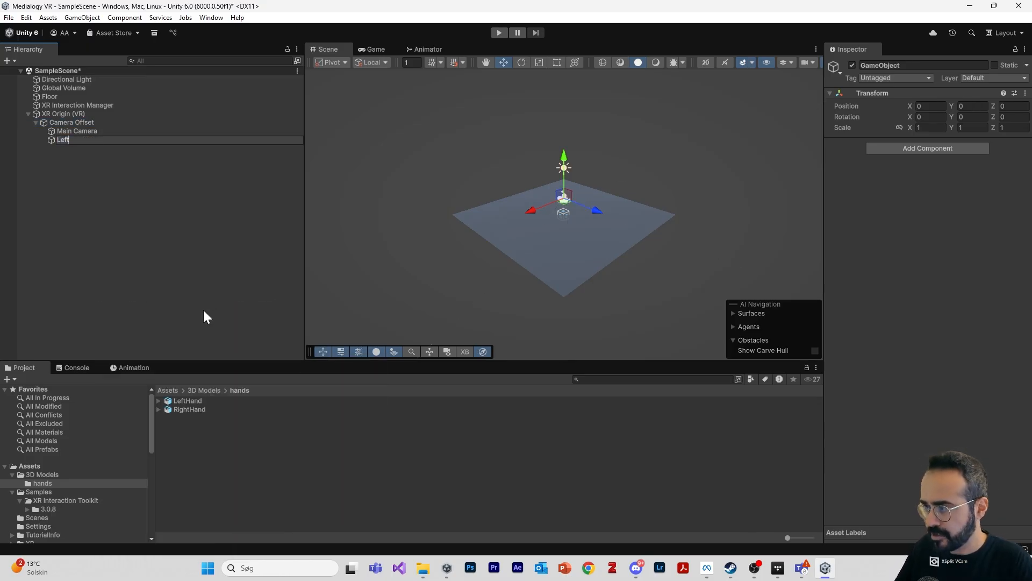
type("Hand")
key("Return")
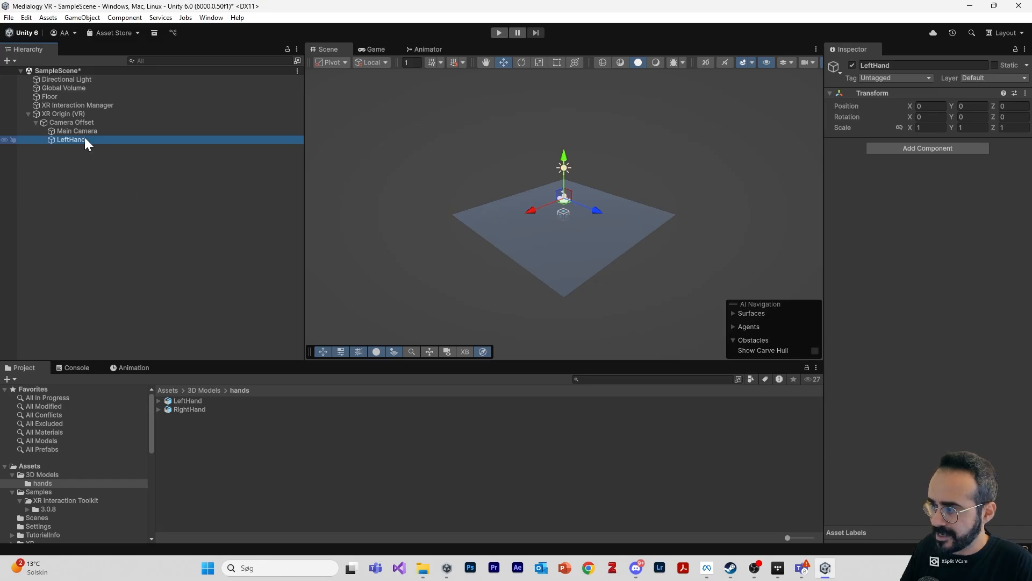
Create an empty child object under Camera Offset and name it RightHand.
left_click(79, 121)
right_click(79, 121)
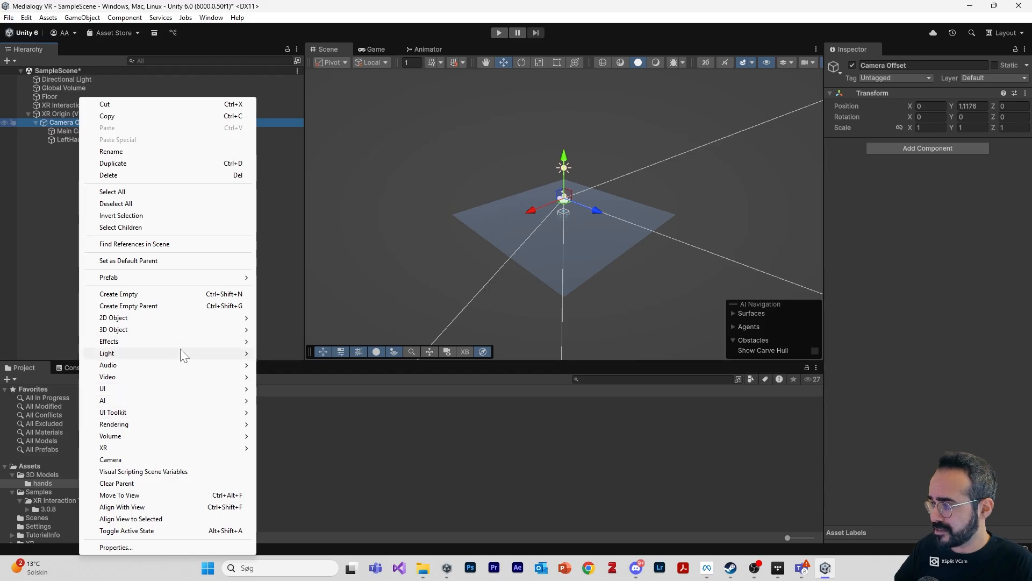
left_click(190, 293)
type("RightHand")
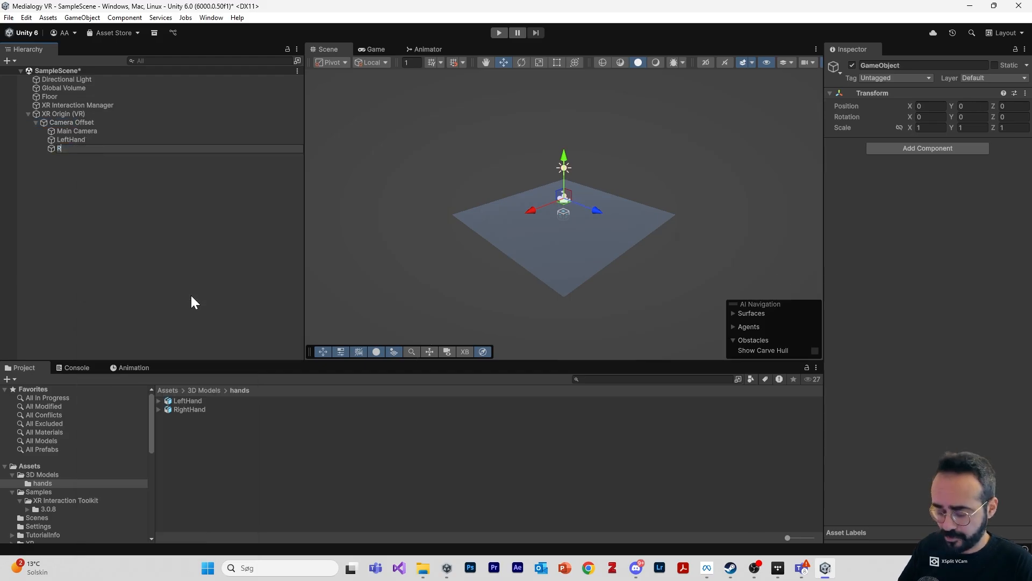
key("Return")
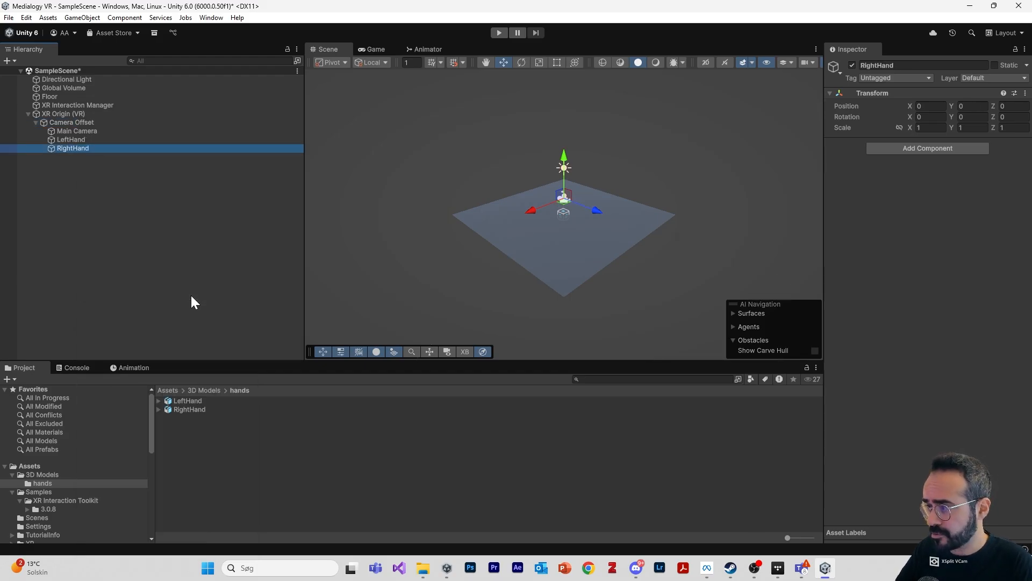
Add a Tracked Pose Driver (Input System) component to both the LeftHand and RightHand objects.
left_click(105, 141)
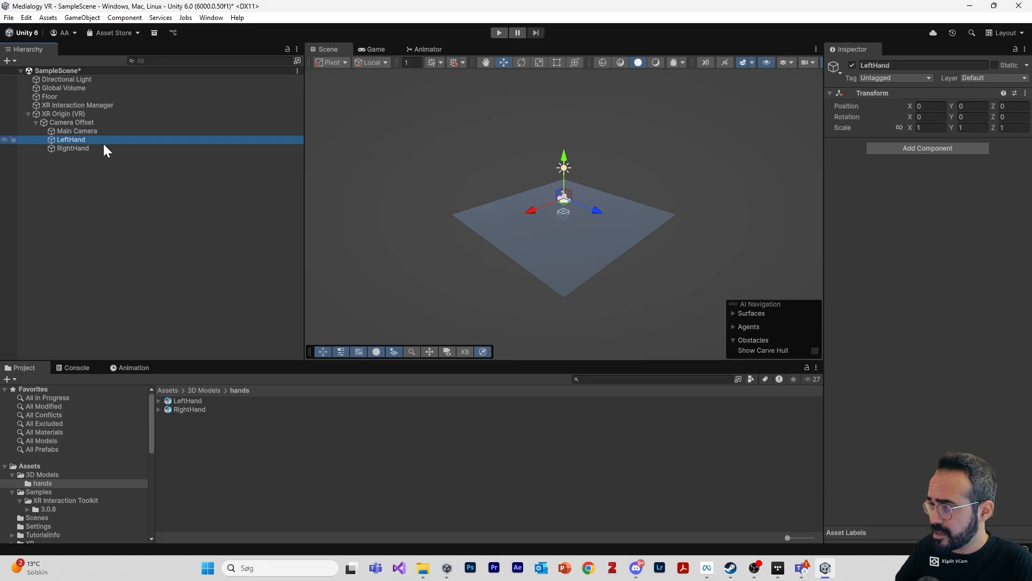
left_click(102, 147)
left_click(101, 141)
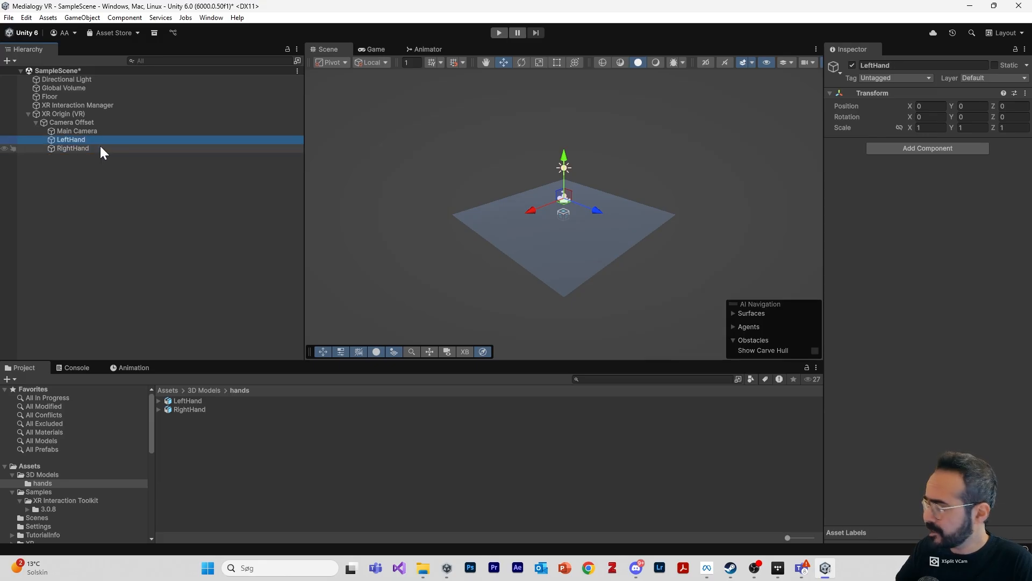
left_click(100, 147, "shift")
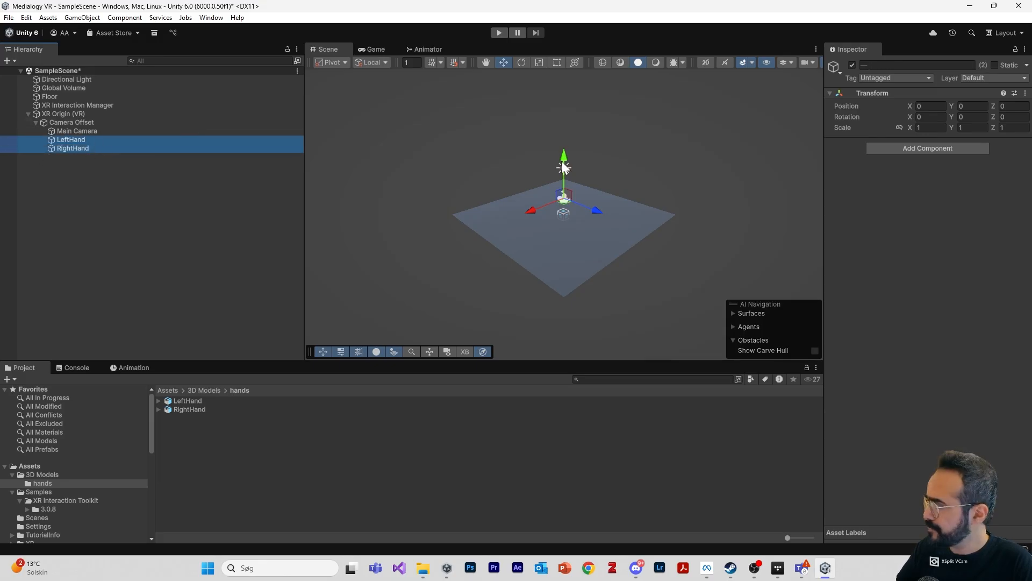
left_click(937, 150)
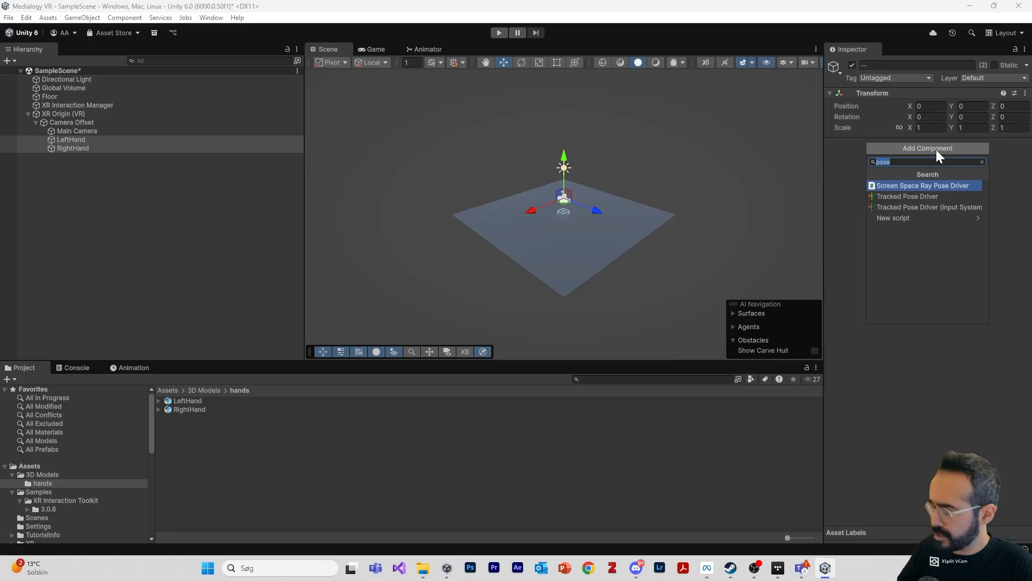
type("pose")
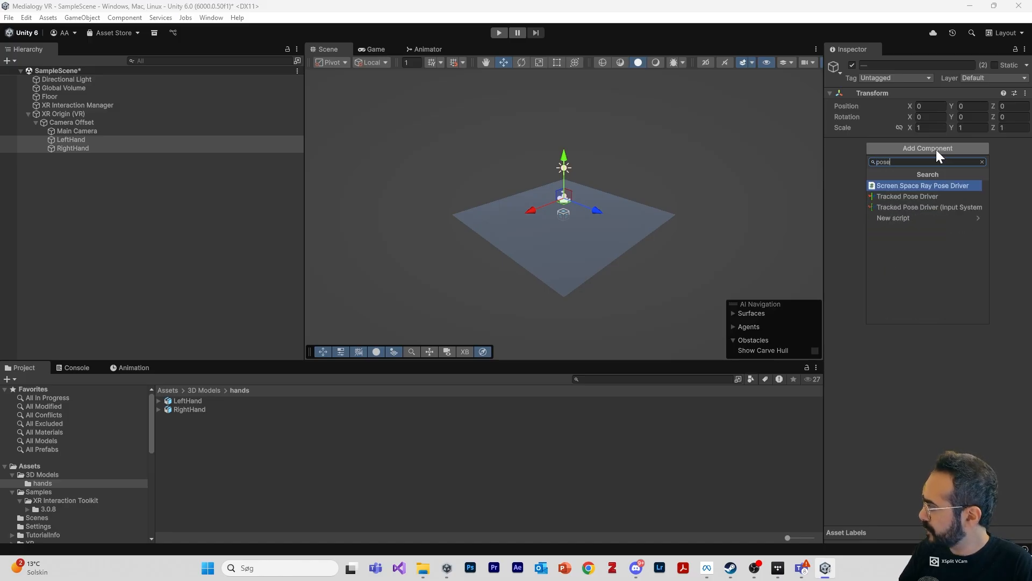
key("Down")
key("Down")
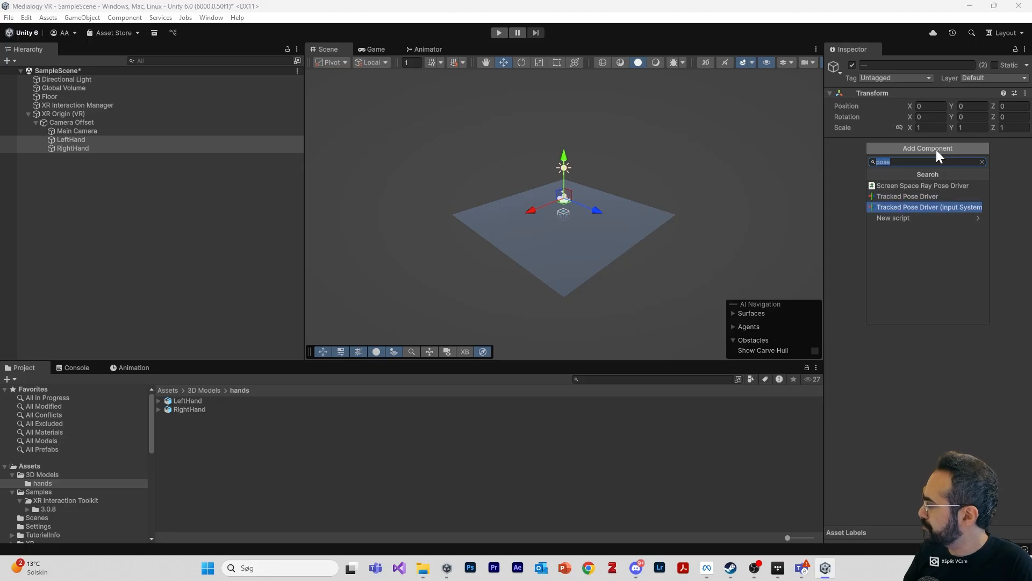
key("Up")
key("Down")
key("Up")
key("Down")
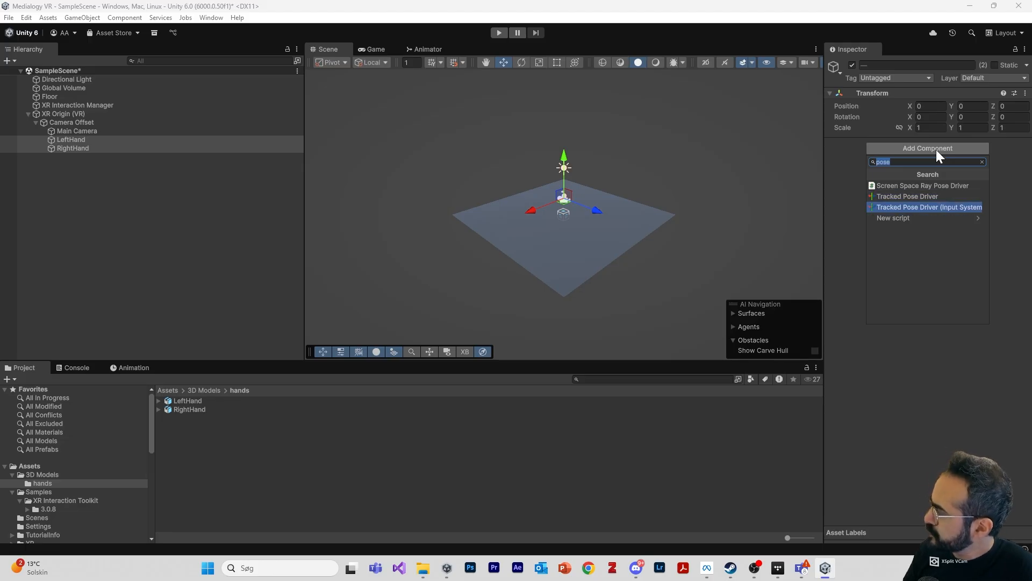
key("Up")
key("Down")
key("Up")
key("Down")
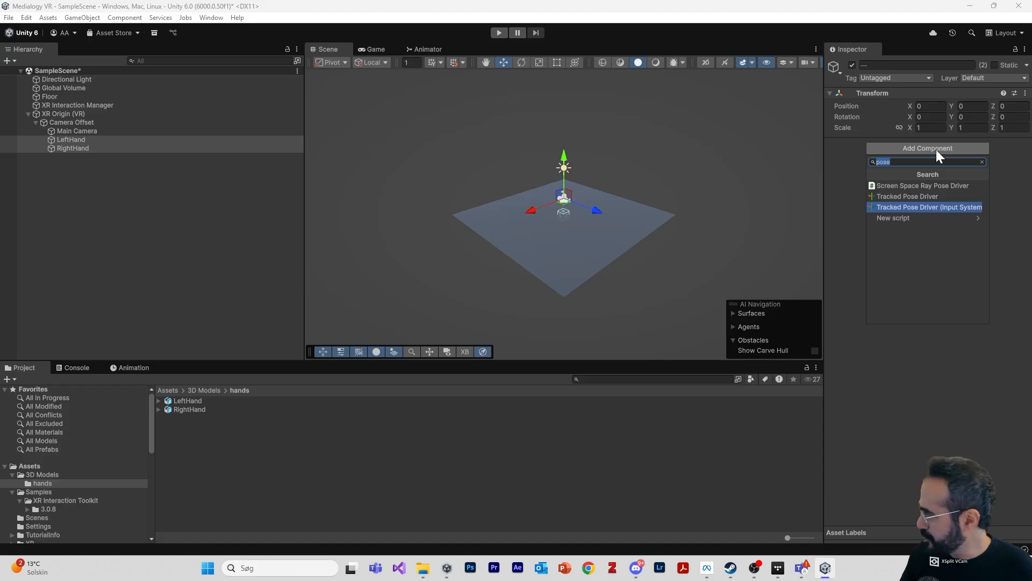
key("Up")
key("Down")
key("Return")
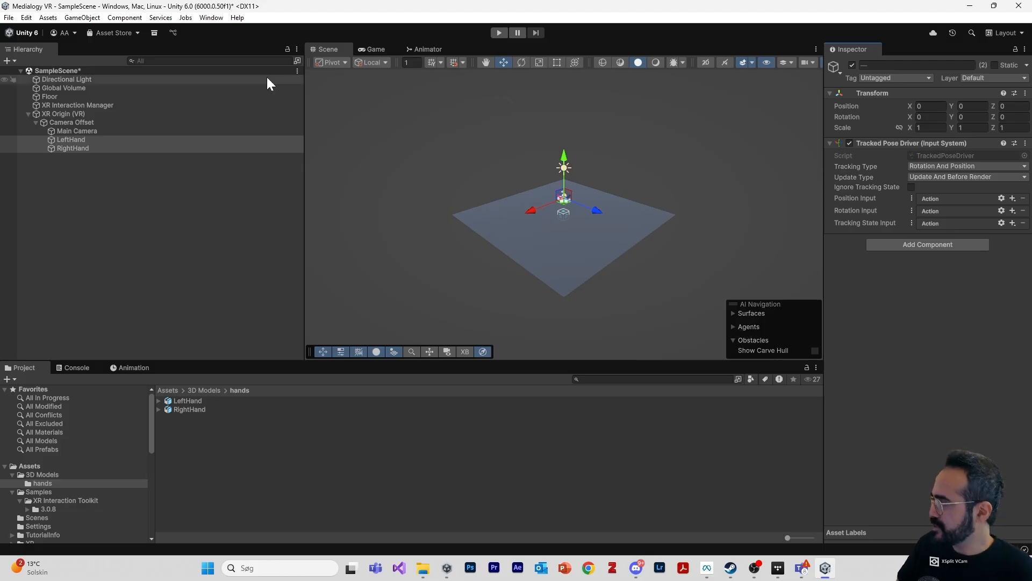
Find the Input System package in the Unity Registry, update it to 1.14.2 and close the Package Manager.
left_click(211, 17)
mouse_move(235, 18)
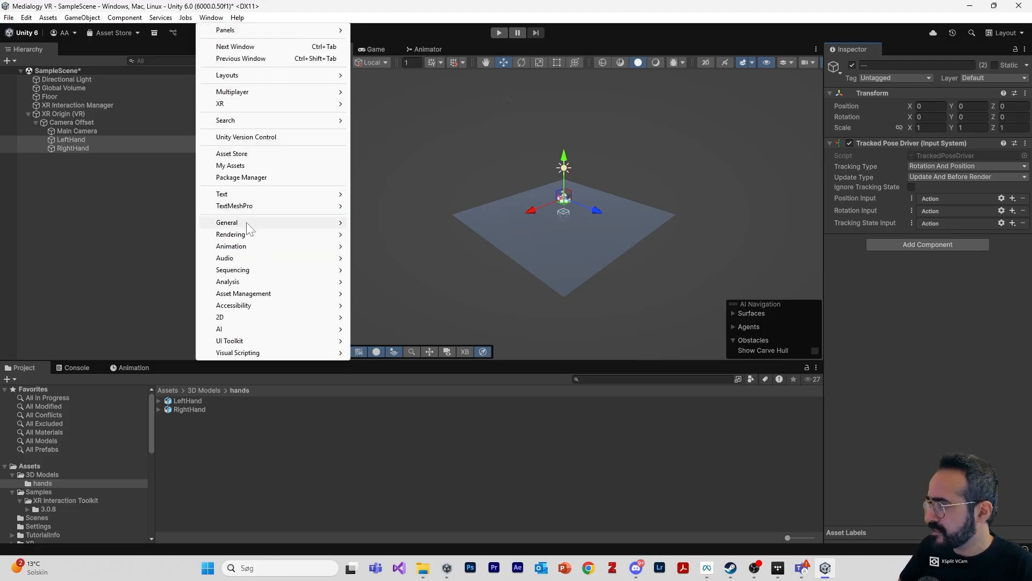
left_click(245, 177)
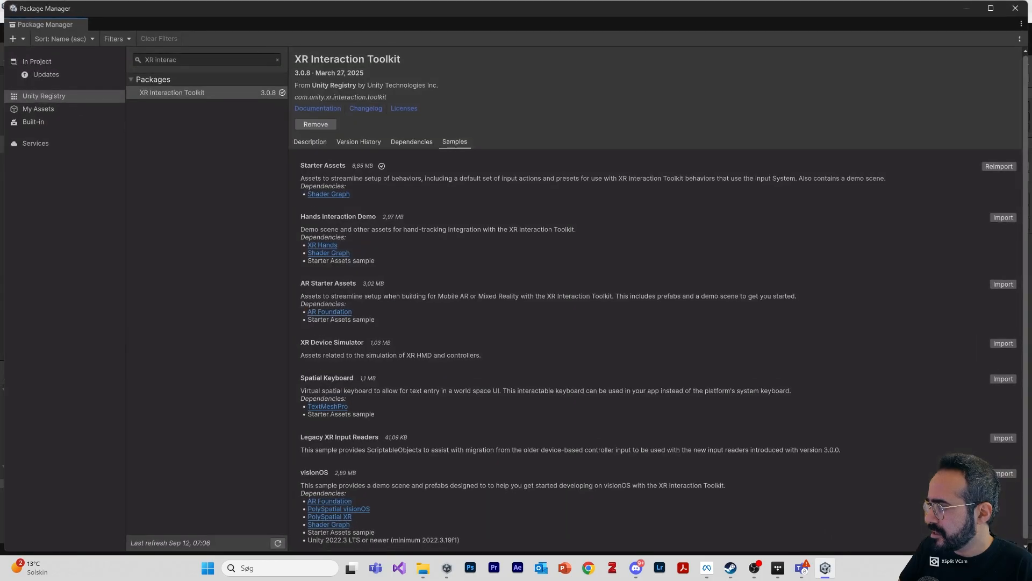
left_click(195, 60)
type("in")
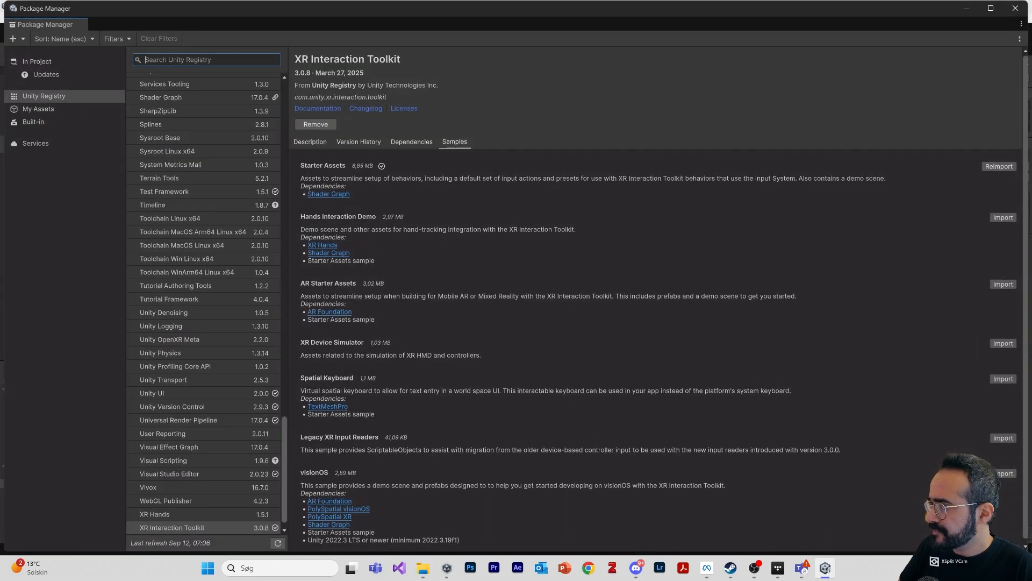
type("put sy")
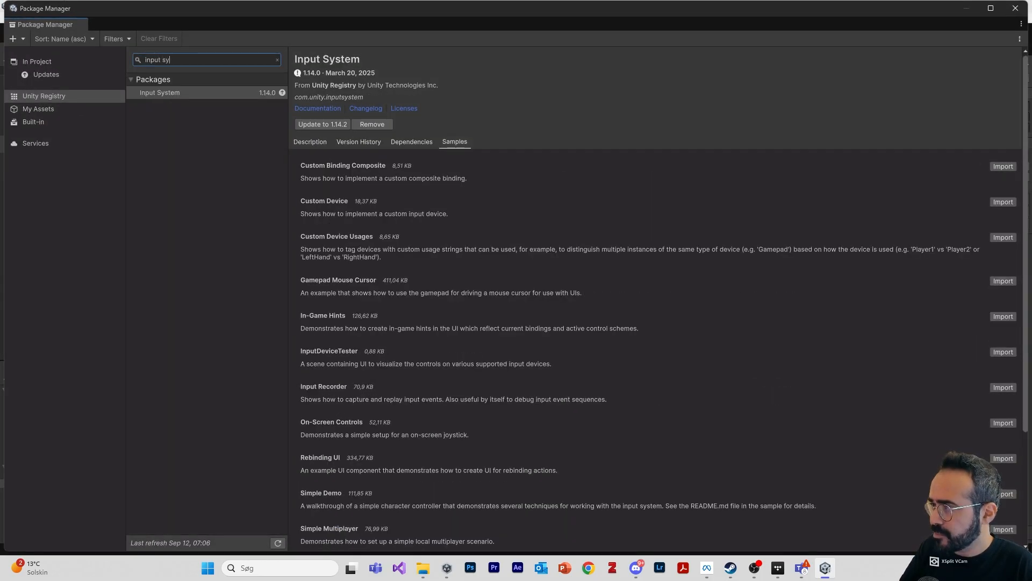
left_click(338, 123)
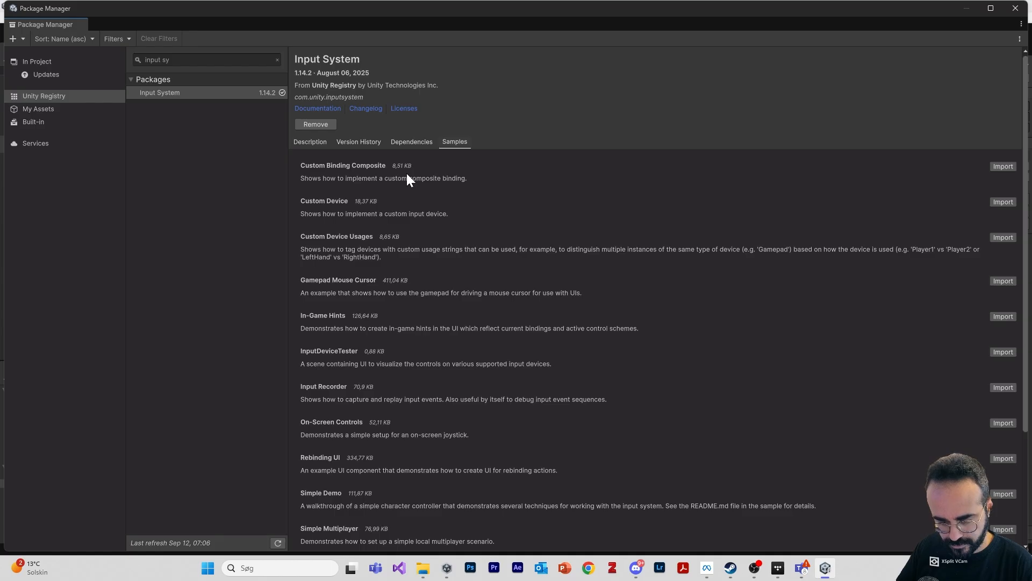
left_click(1015, 8)
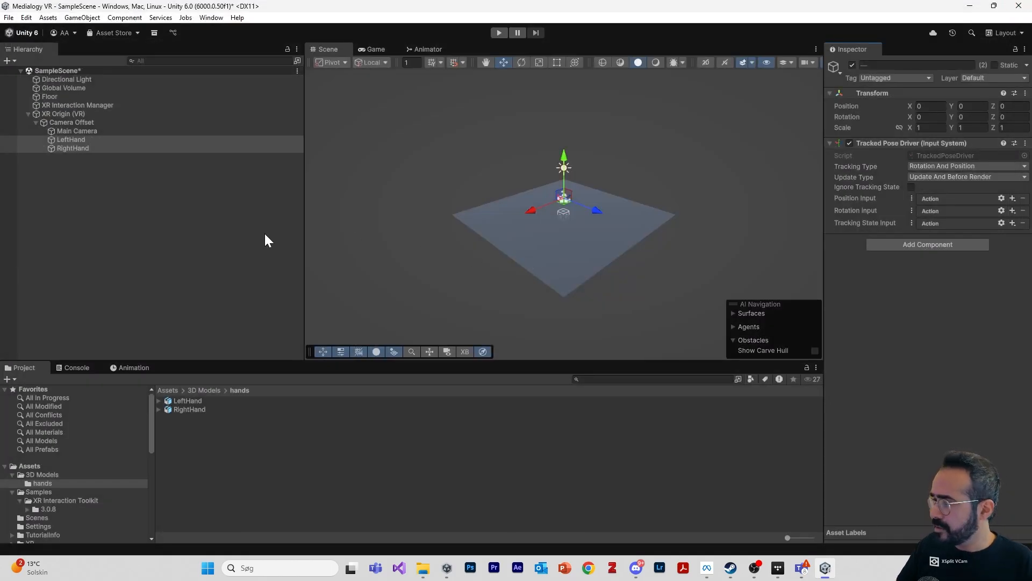
For LeftHand and RightHand together, switch the Tracked Pose Driver's Position Input and Rotation Input to Use Reference.
left_click(145, 177)
left_click(94, 140)
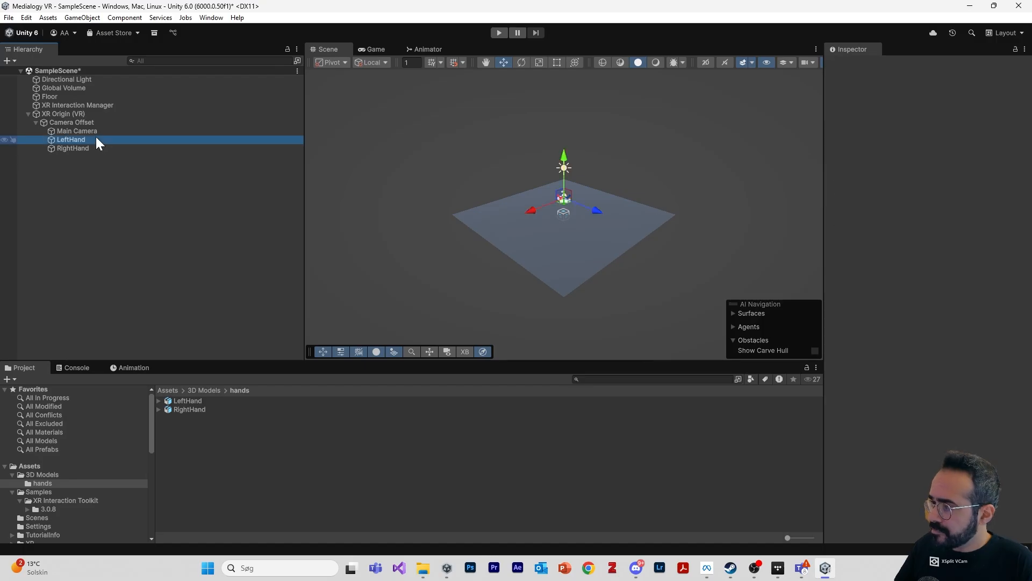
left_click(99, 147)
left_click(100, 140)
left_click(101, 143)
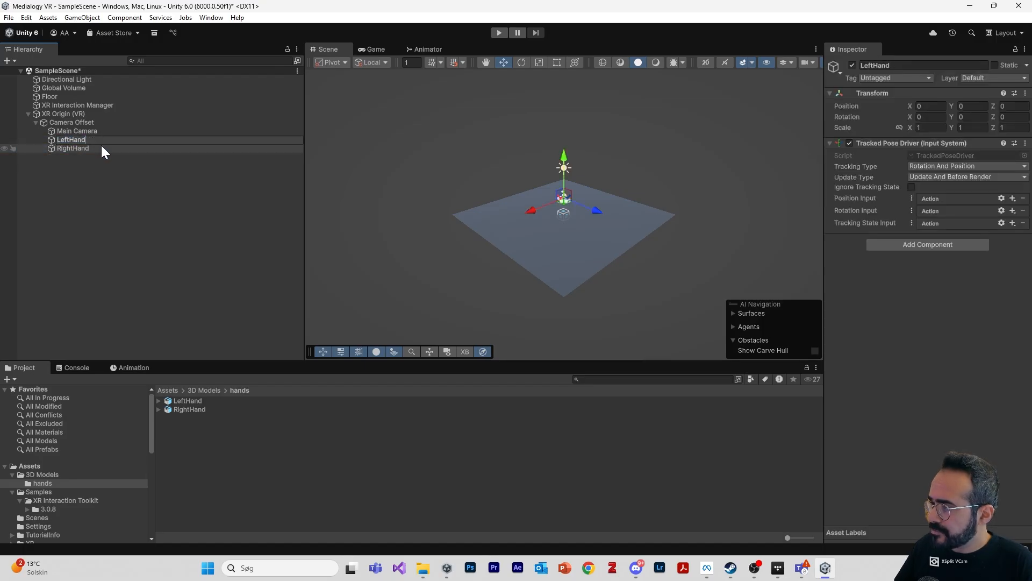
left_click(99, 142)
left_click(99, 150, "shift")
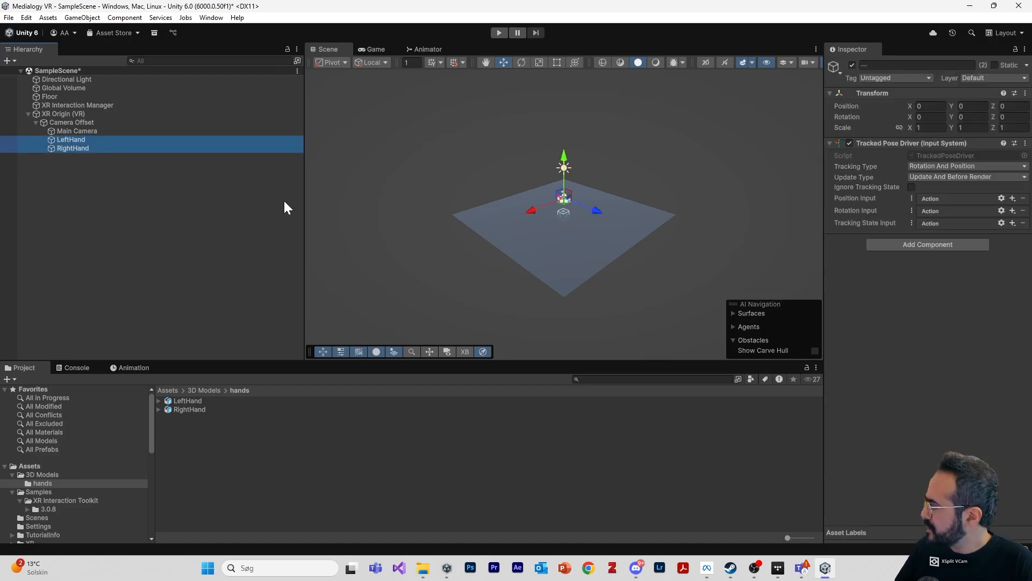
left_click(912, 198)
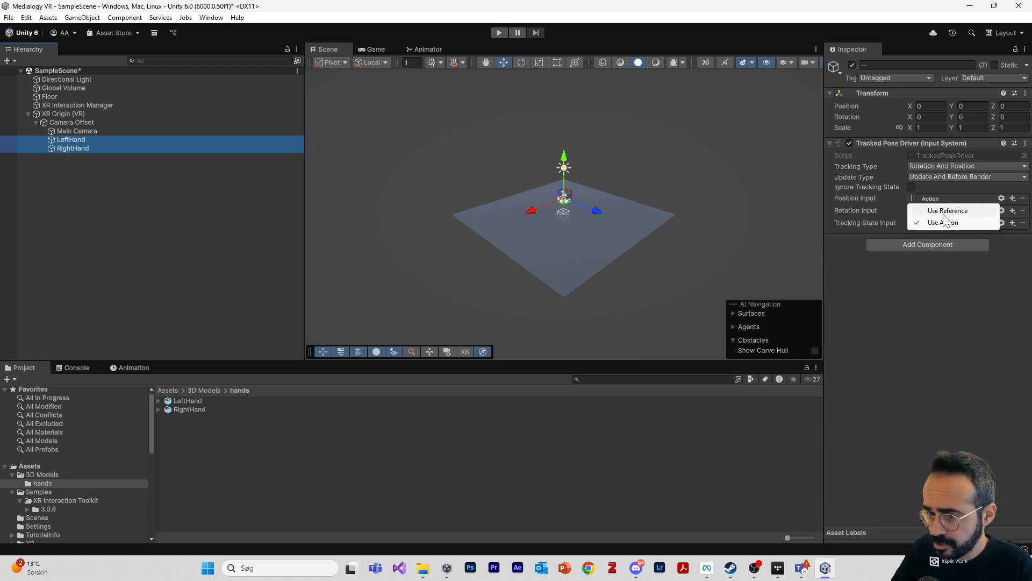
left_click(943, 212)
left_click(911, 209)
left_click(919, 221)
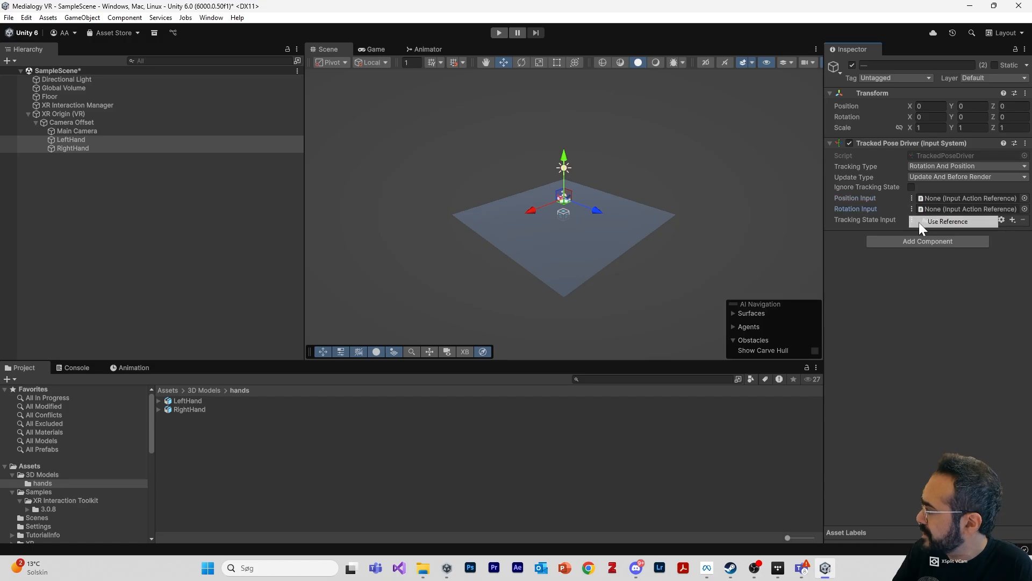
left_click(351, 297)
Browse the XR Interaction Toolkit 3.0.8 samples and open the Starter Assets folder to examine its contents.
left_click(143, 139)
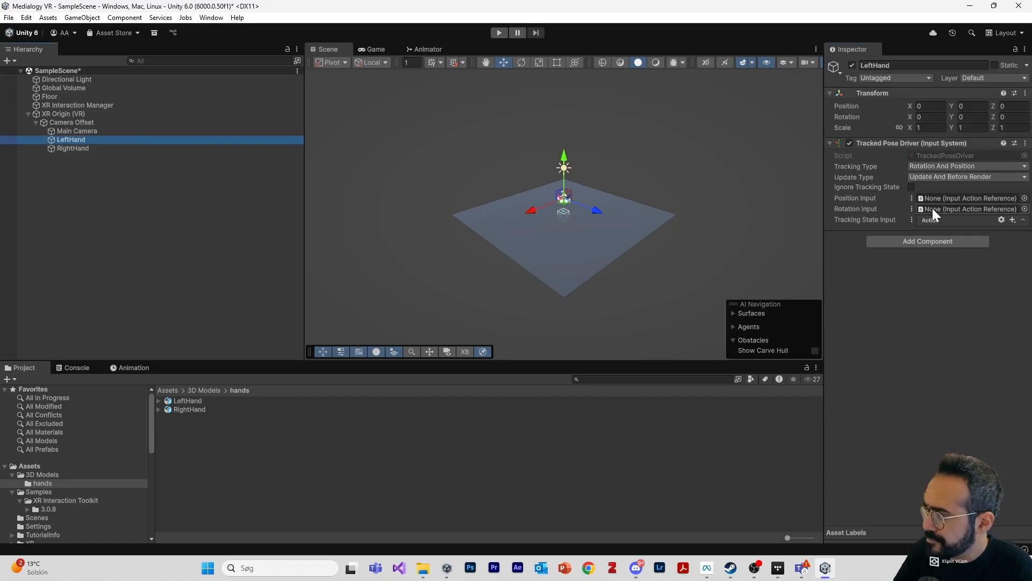
left_click(911, 198)
left_click(883, 393)
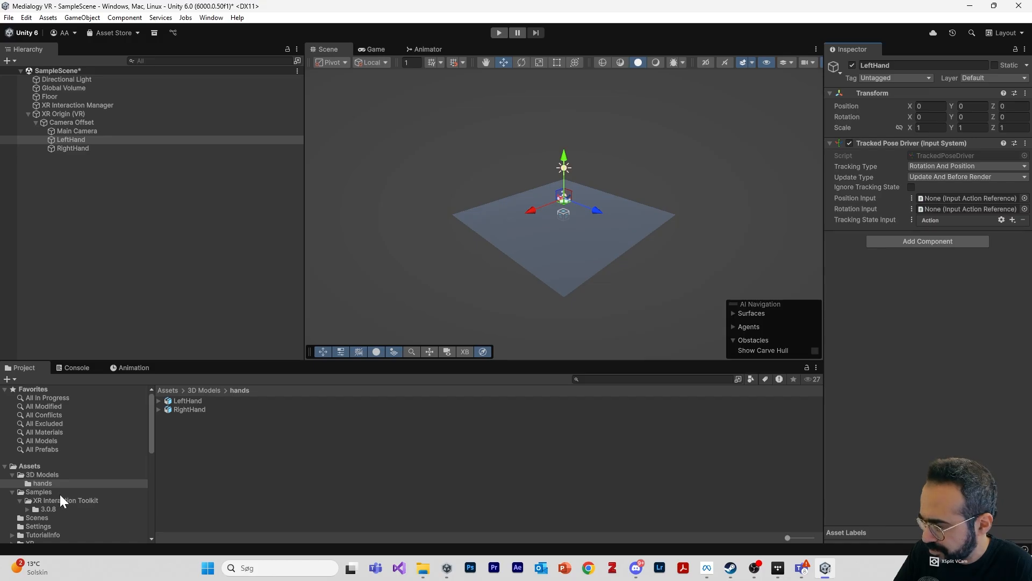
scroll(59, 495, "down", 3)
left_click(45, 459)
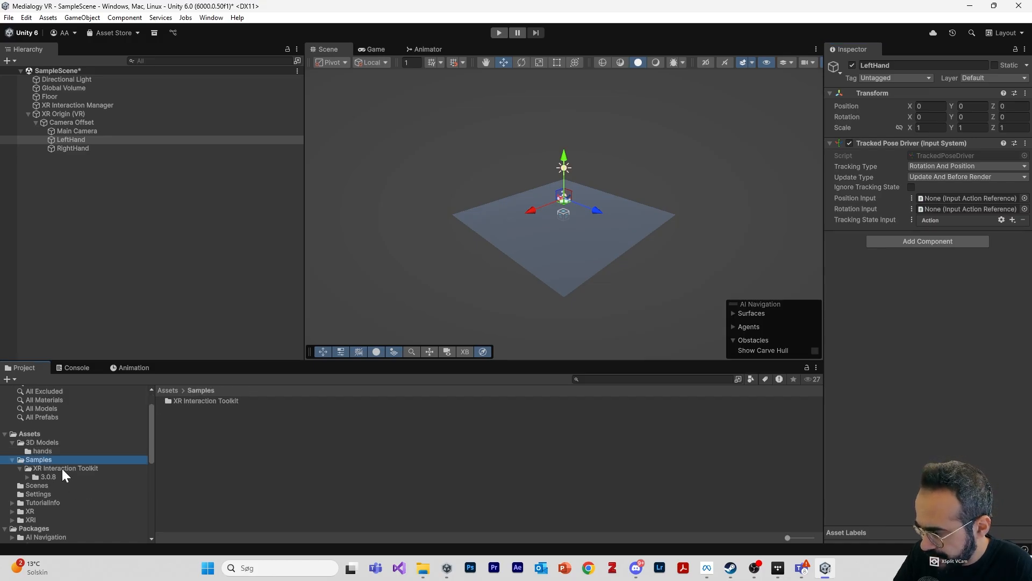
left_click(52, 478)
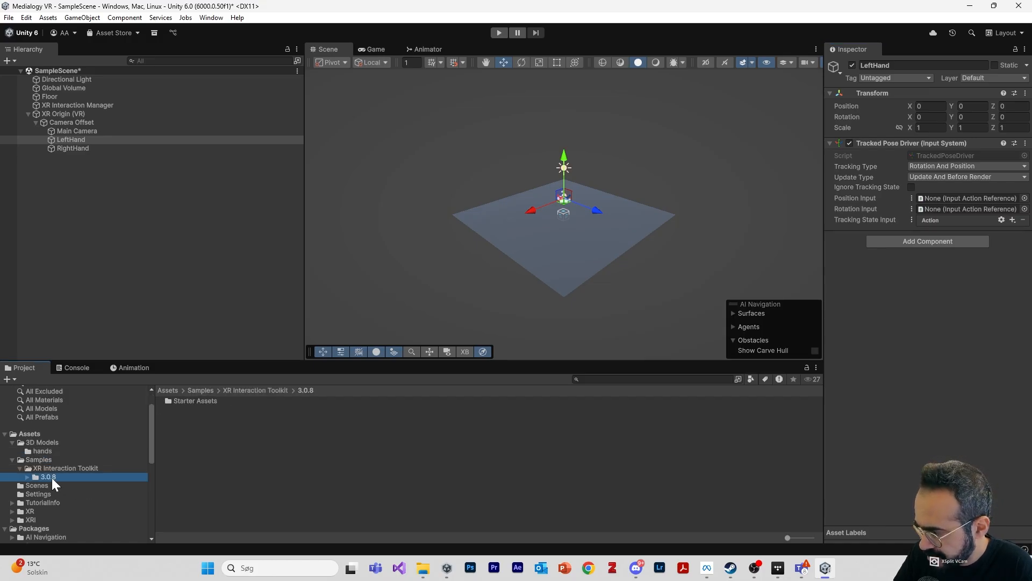
double_click(193, 402)
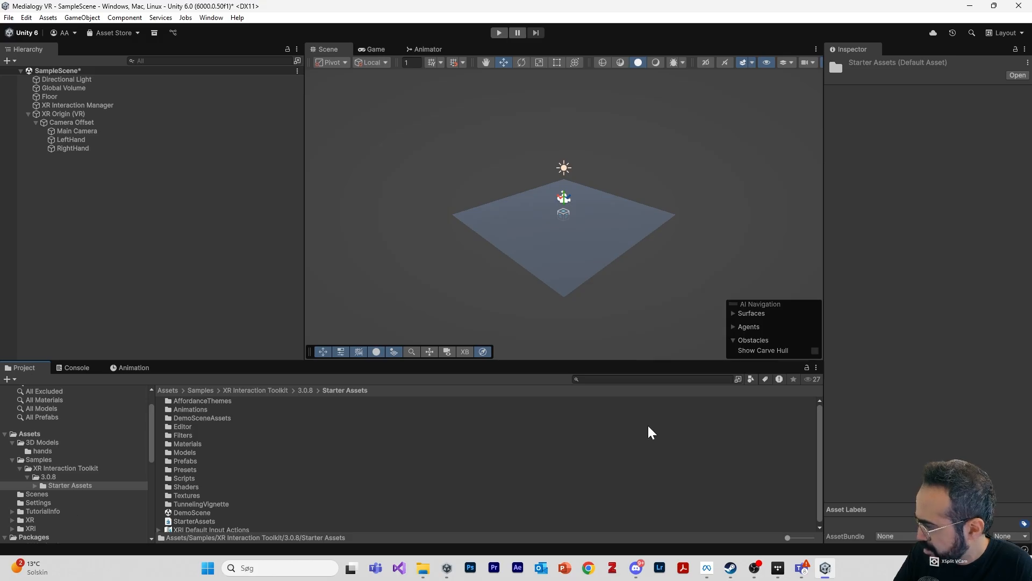
Search the project for "XRI left position" and assign XRI Left/Position as the Position Input of LeftHand's Tracked Pose Driver.
left_click(127, 140)
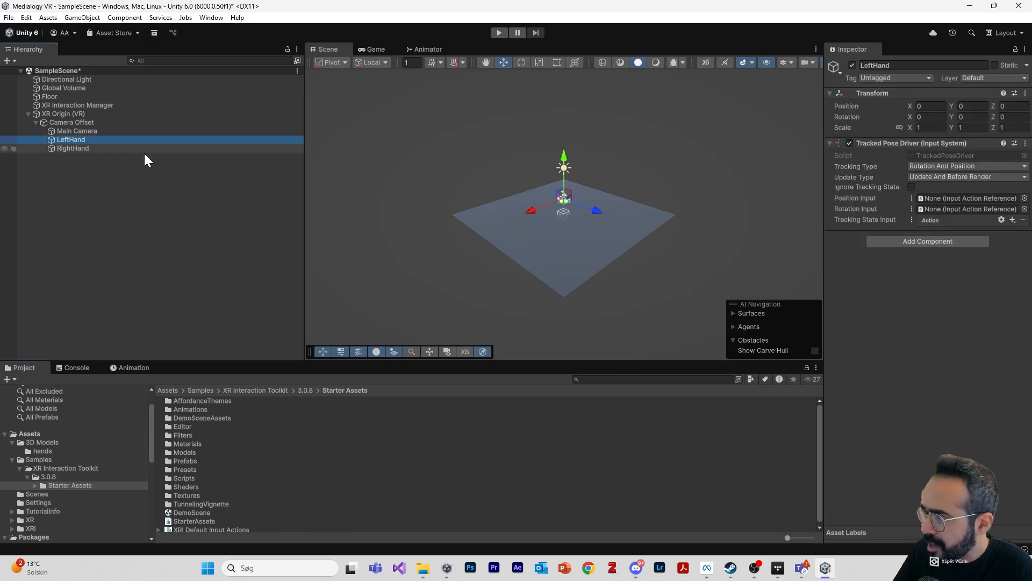
left_click(602, 379)
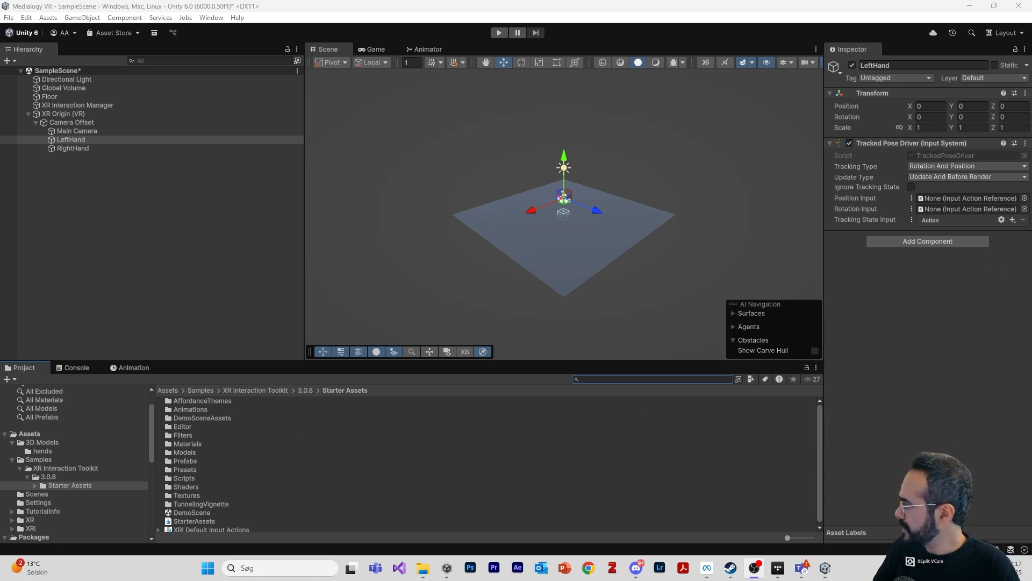
key("alt+Tab")
type("XRI")
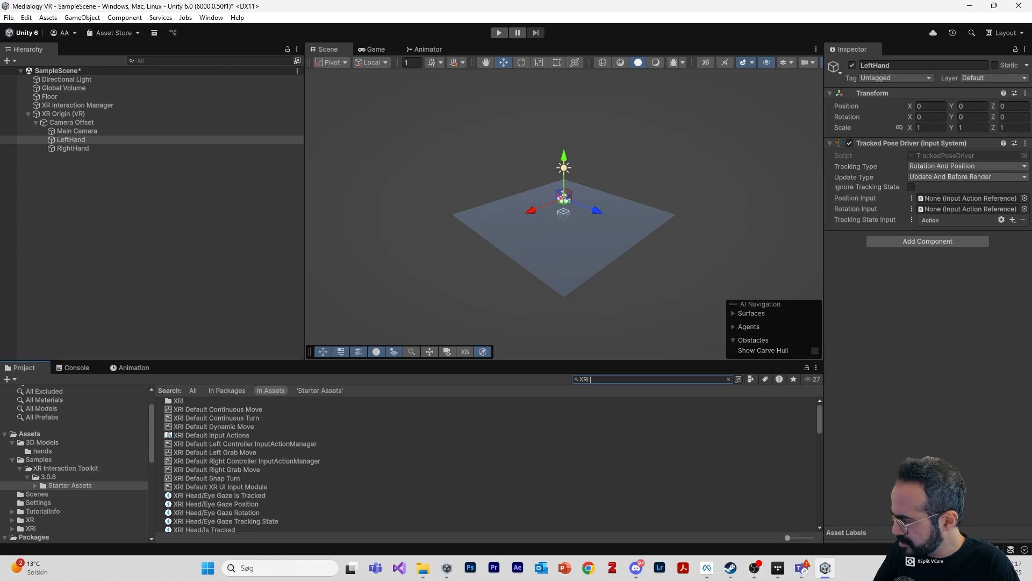
type(" lef")
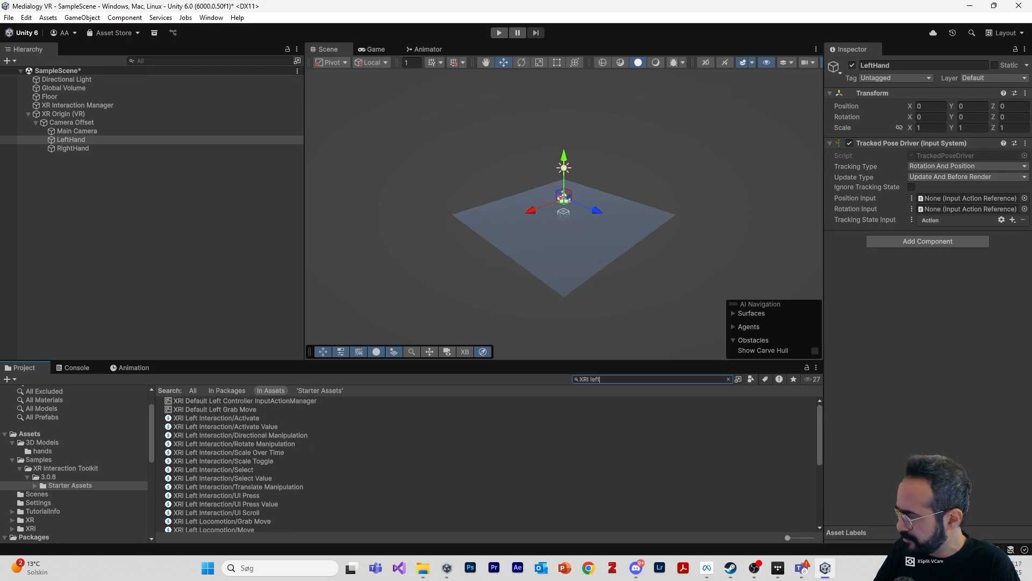
type("t")
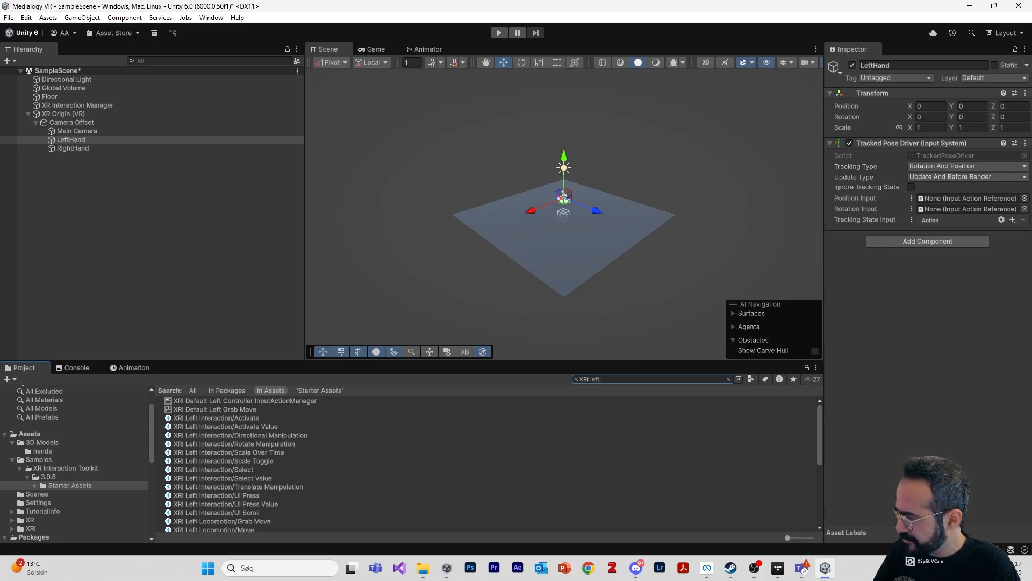
type(" position")
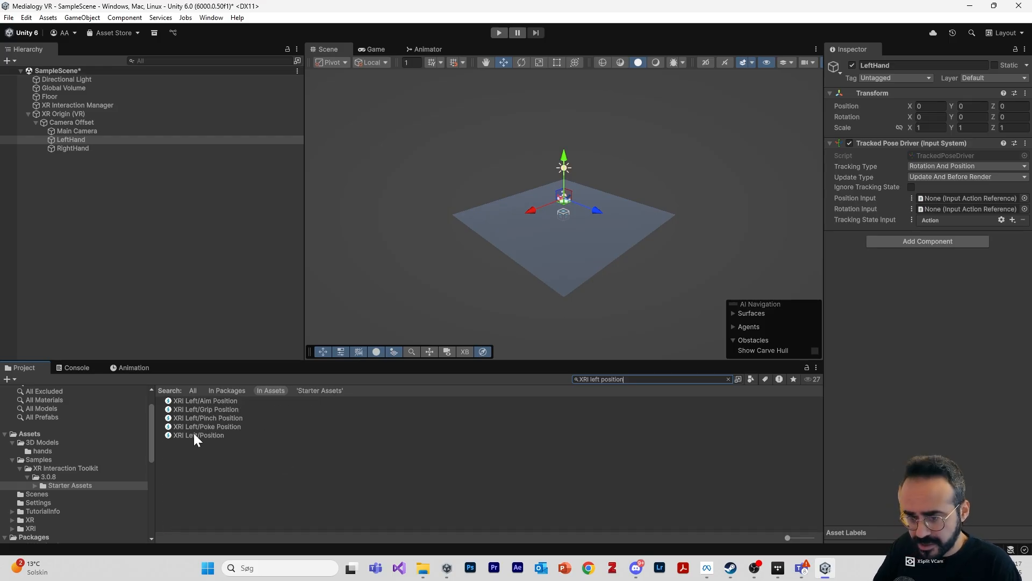
left_click_drag(194, 433, 949, 207)
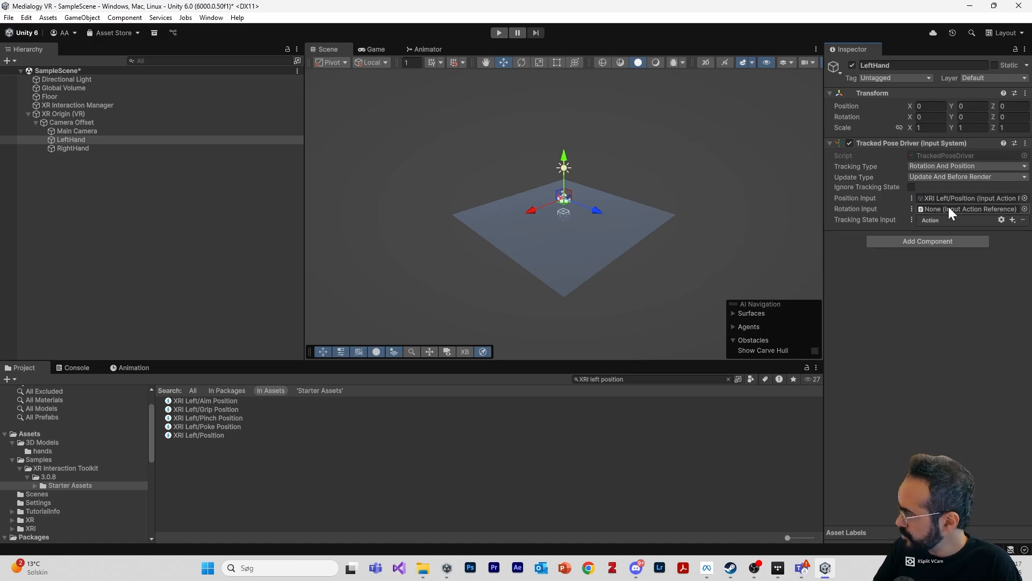
Search the project for "XR Left Rotation" and assign XRI Left/Rotation as the Rotation Input of LeftHand's Tracked Pose Driver.
left_click(652, 379)
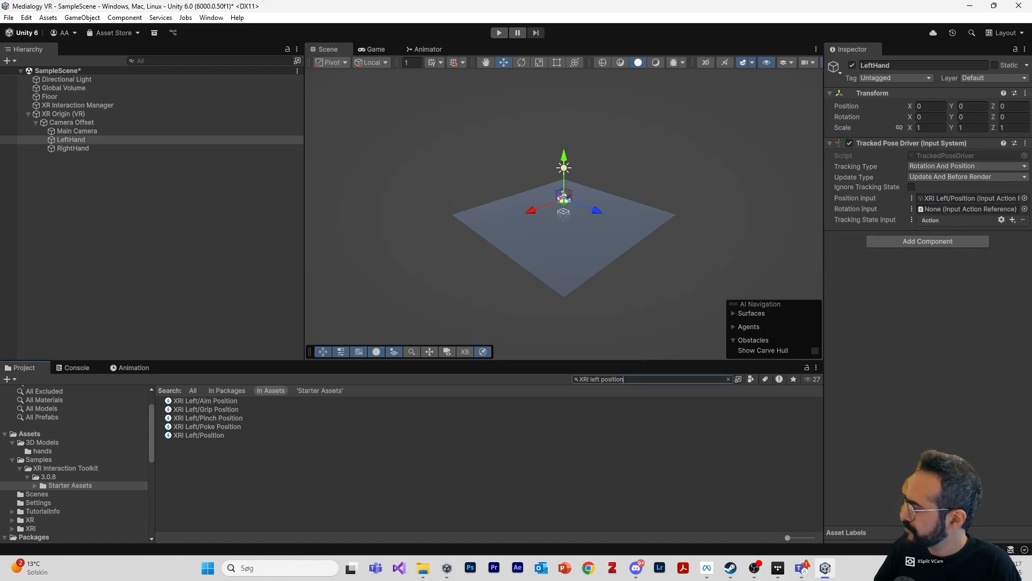
key("ctrl+a")
type("XR")
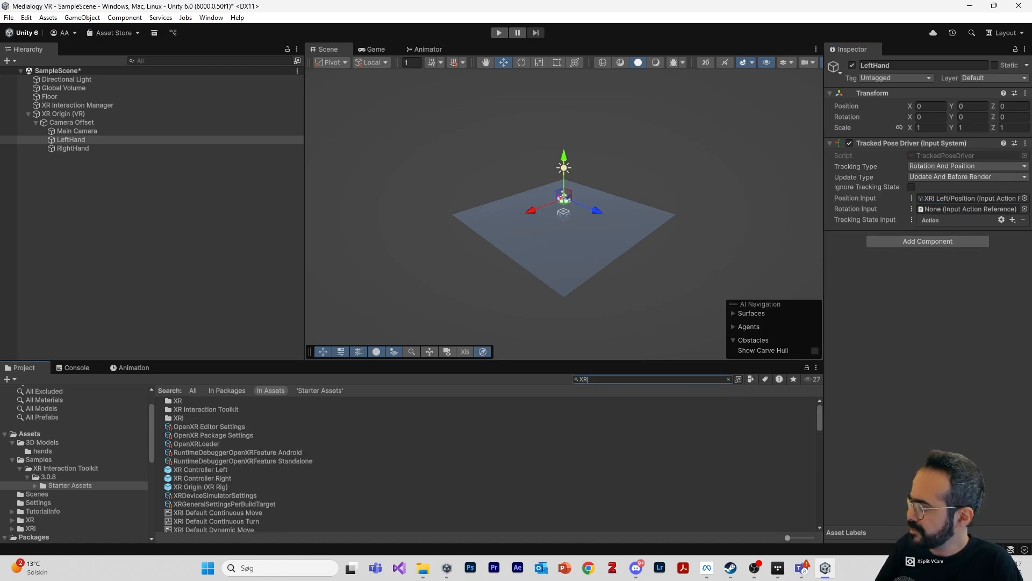
type(" Left ")
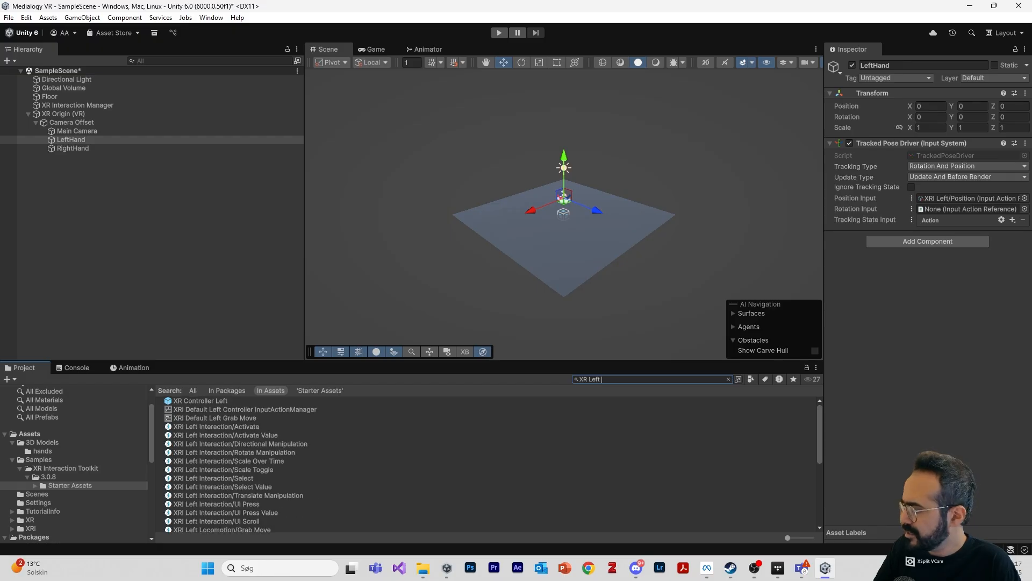
type("Rotation")
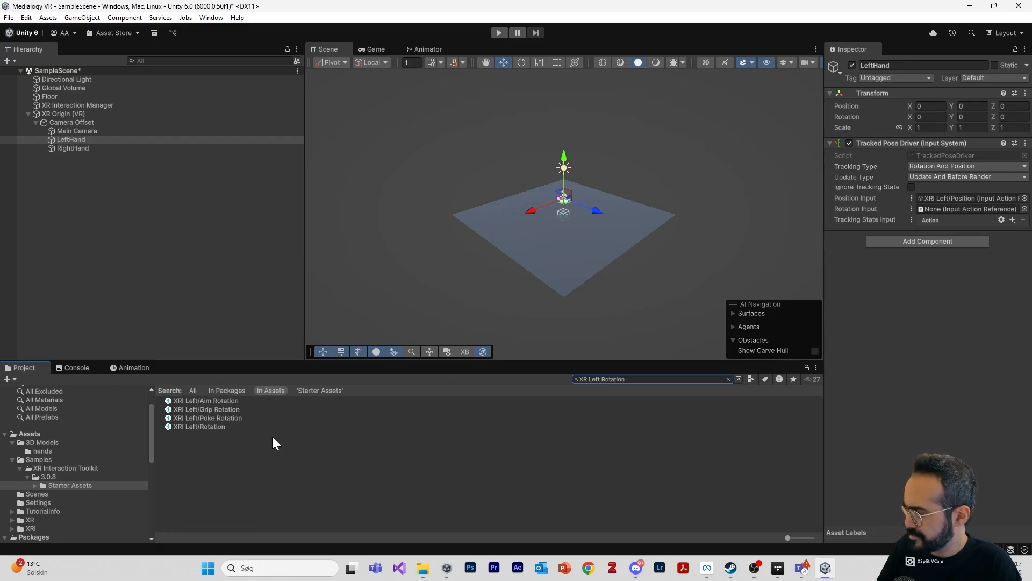
left_click_drag(194, 425, 960, 208)
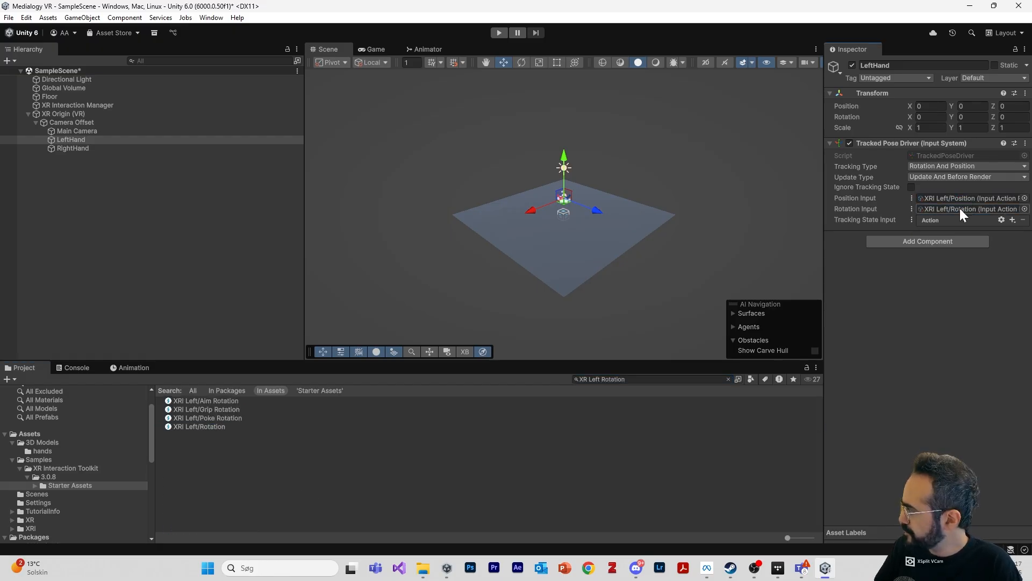
Search the project for "Right Position" and assign XRI Right/Position as the Position Input of RightHand's Tracked Pose Driver.
left_click(127, 148)
left_click_drag(633, 380, 577, 380)
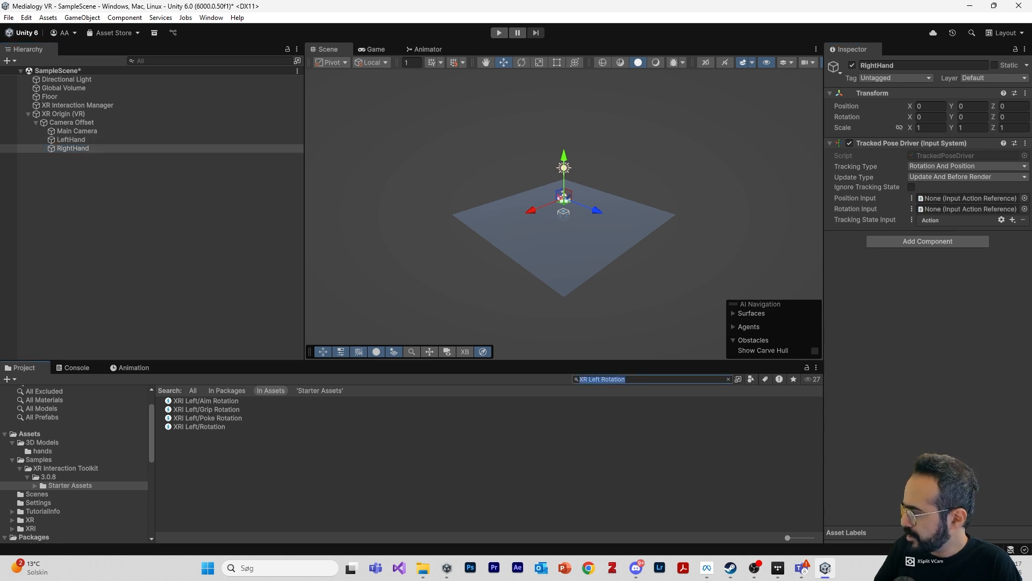
type("Right ")
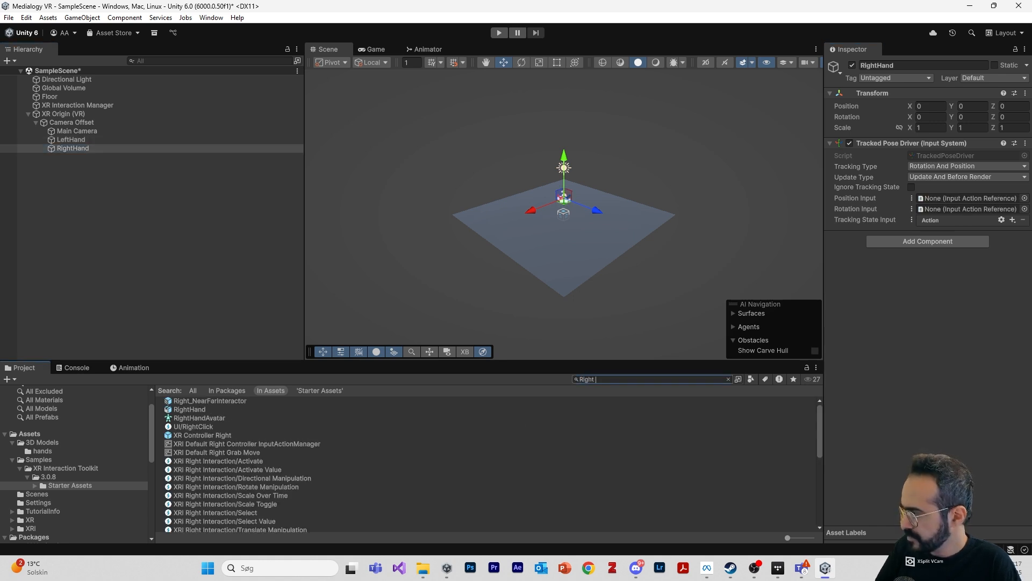
type("RPosition")
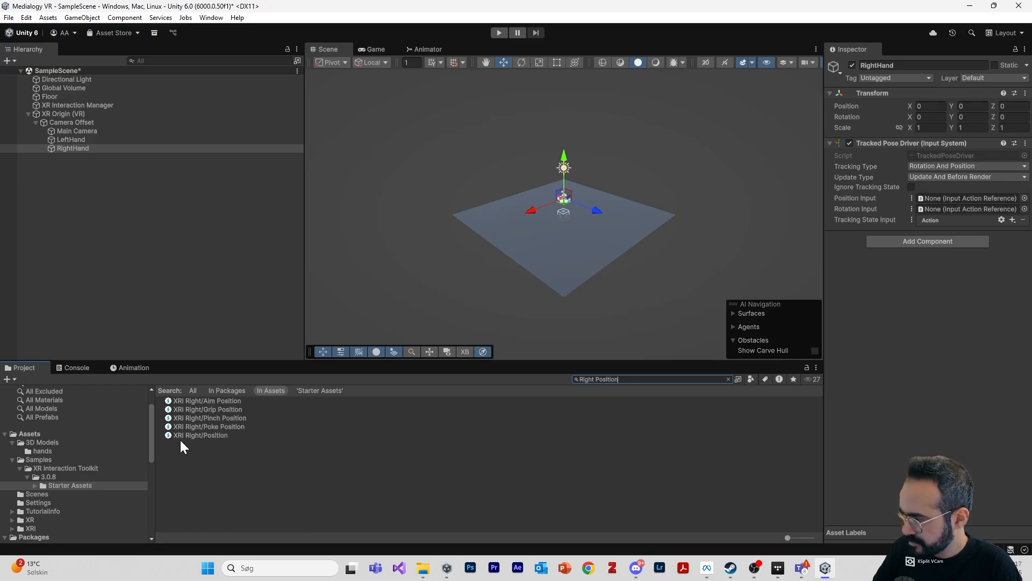
left_click_drag(180, 436, 931, 196)
Search the project for "Right Rotation" and assign XRI Right/Rotation as the Rotation Input of RightHand's Tracked Pose Driver.
left_click(651, 379)
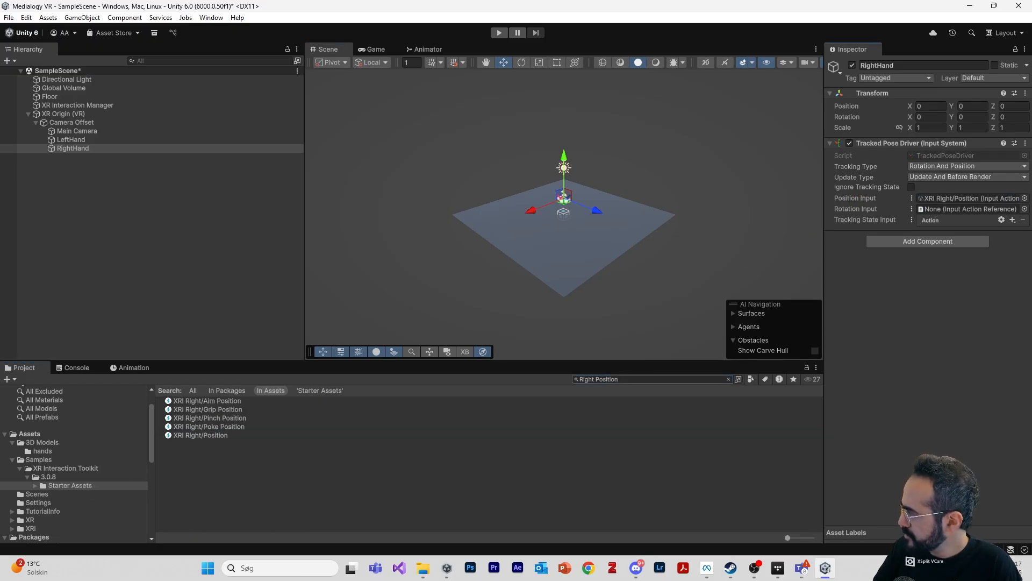
type("Right Rotation")
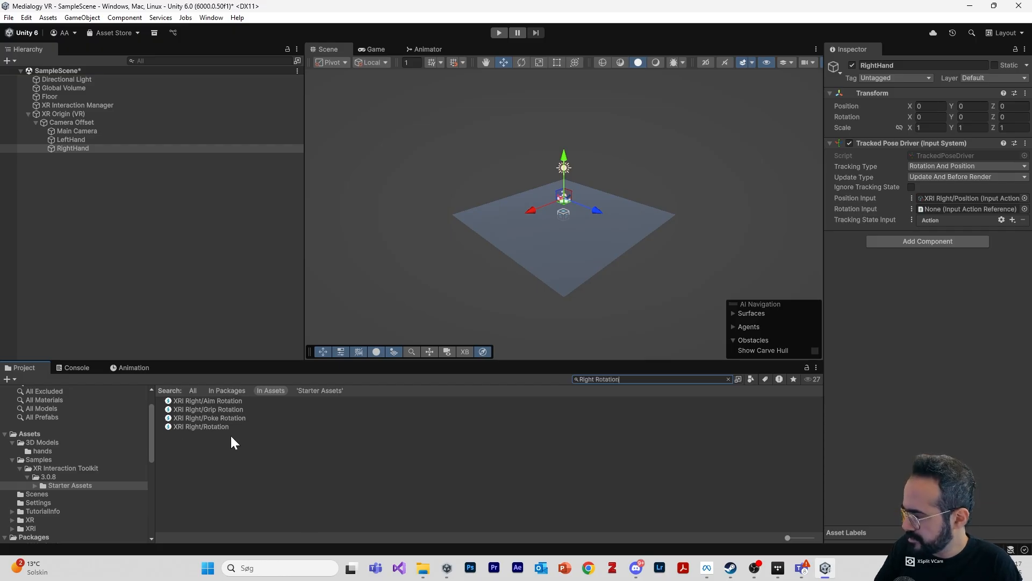
left_click(220, 420)
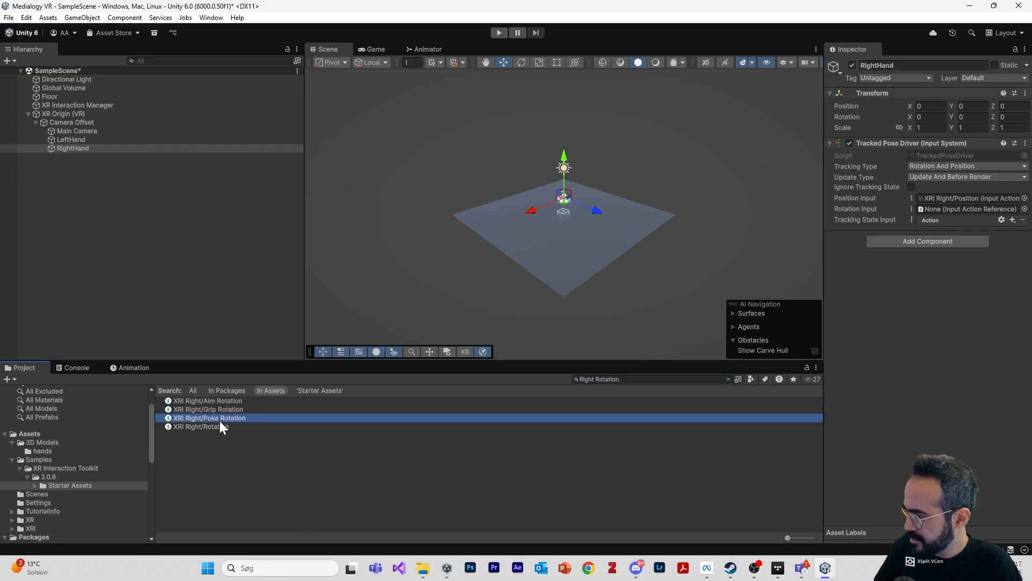
left_click(86, 150)
left_click_drag(210, 427, 937, 211)
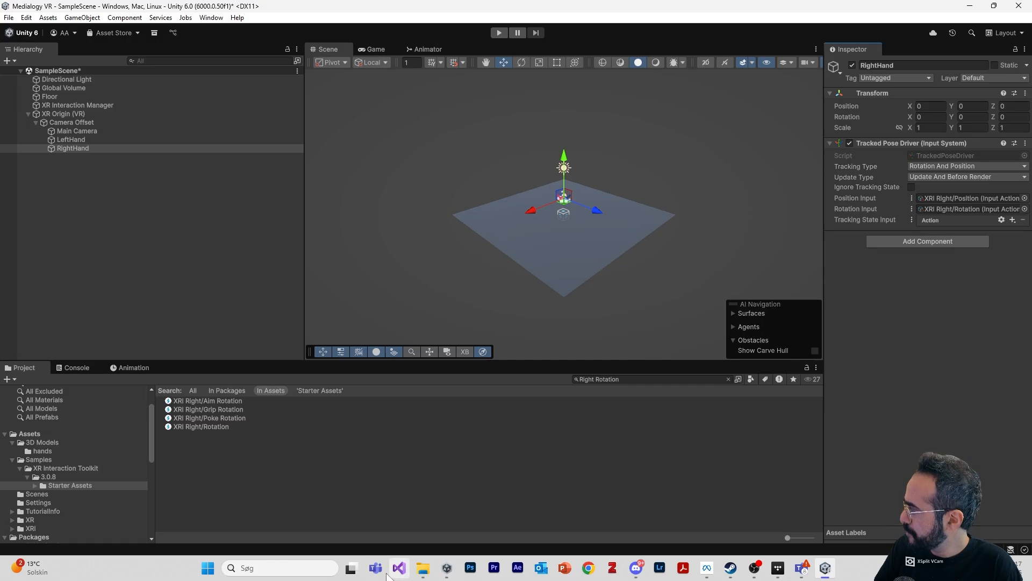
From Assets/3D Models/hands, add the LeftHand model as a child of the LeftHand object and the RightHand model as a child of RightHand.
left_click(97, 139)
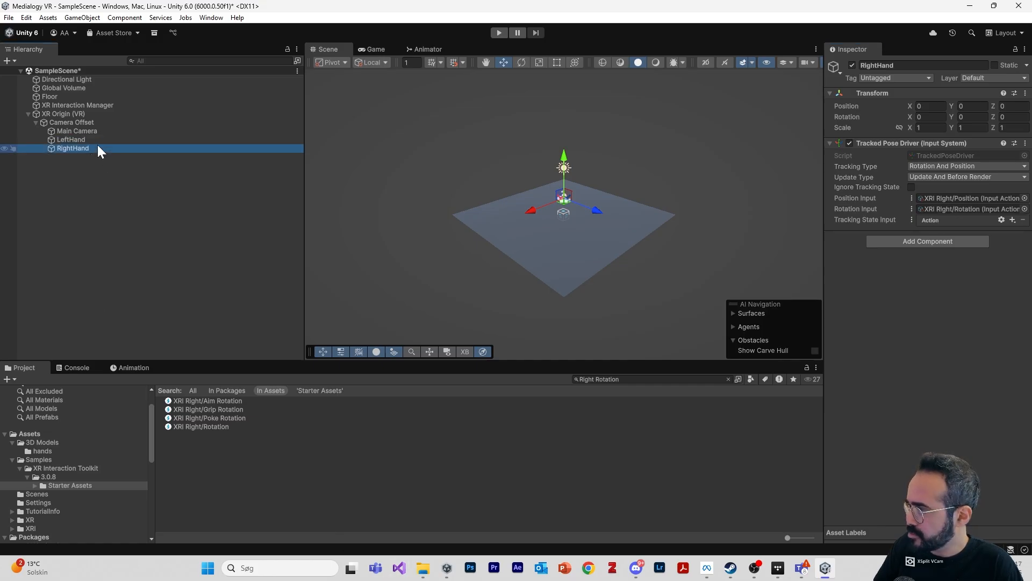
scroll(462, 205, "down", 3)
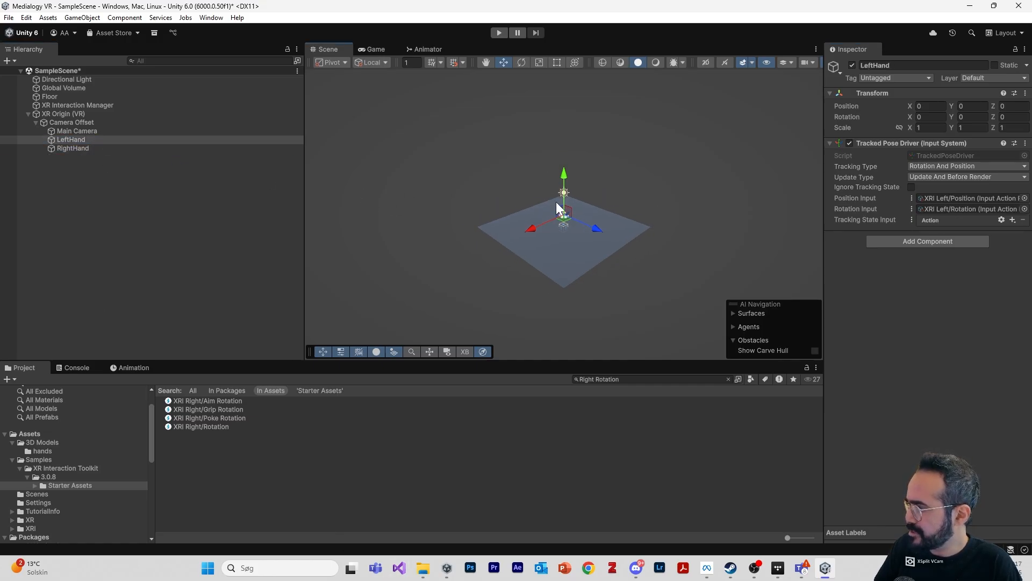
scroll(573, 231, "up", 10)
scroll(579, 245, "down", 3)
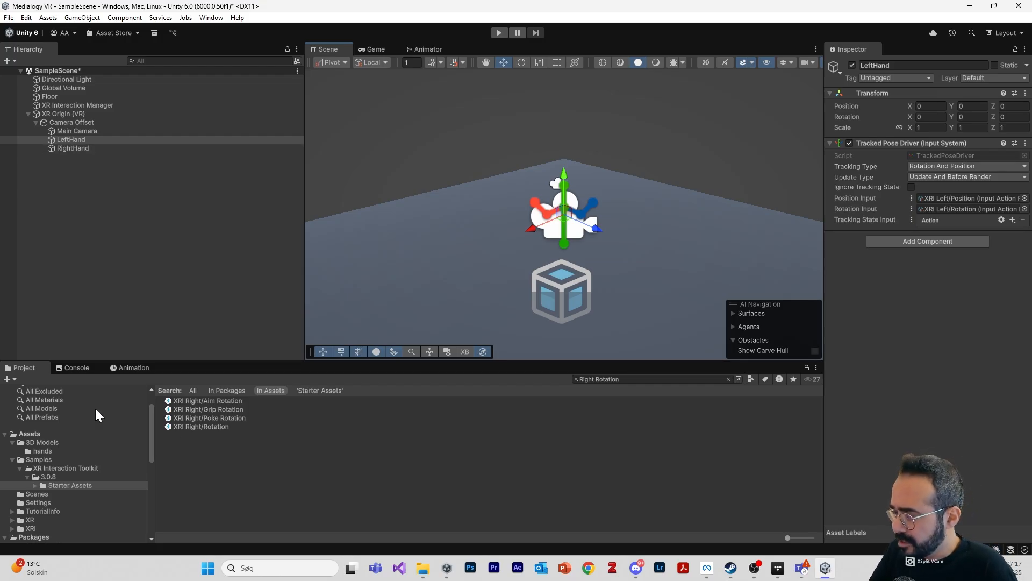
left_click(30, 433)
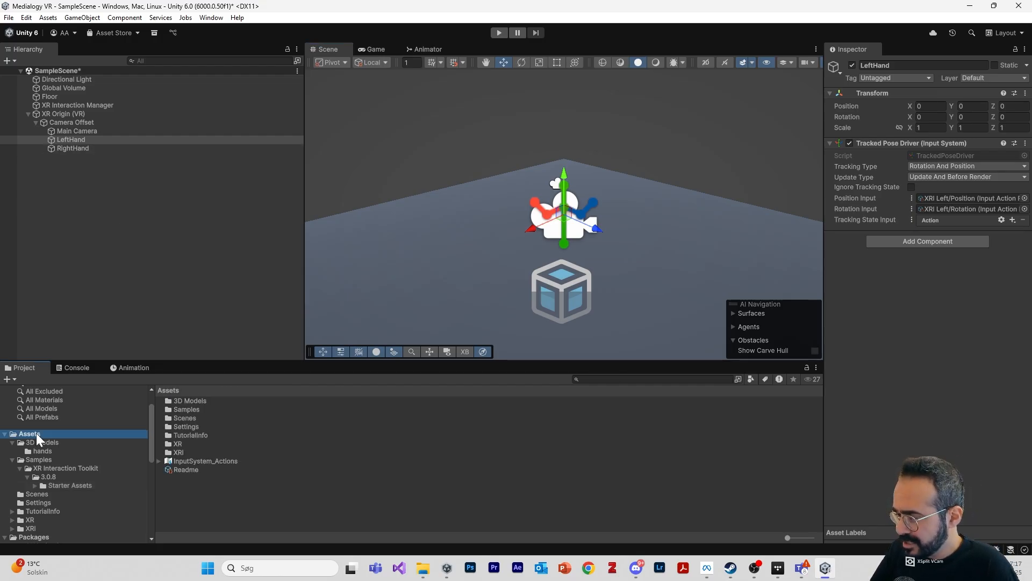
double_click(195, 400)
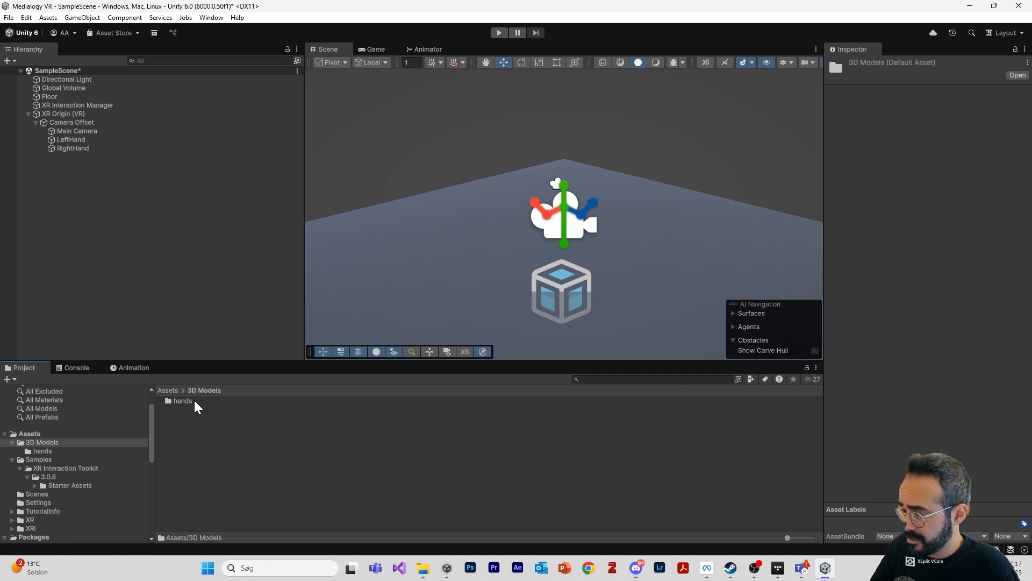
double_click(195, 401)
left_click(180, 403)
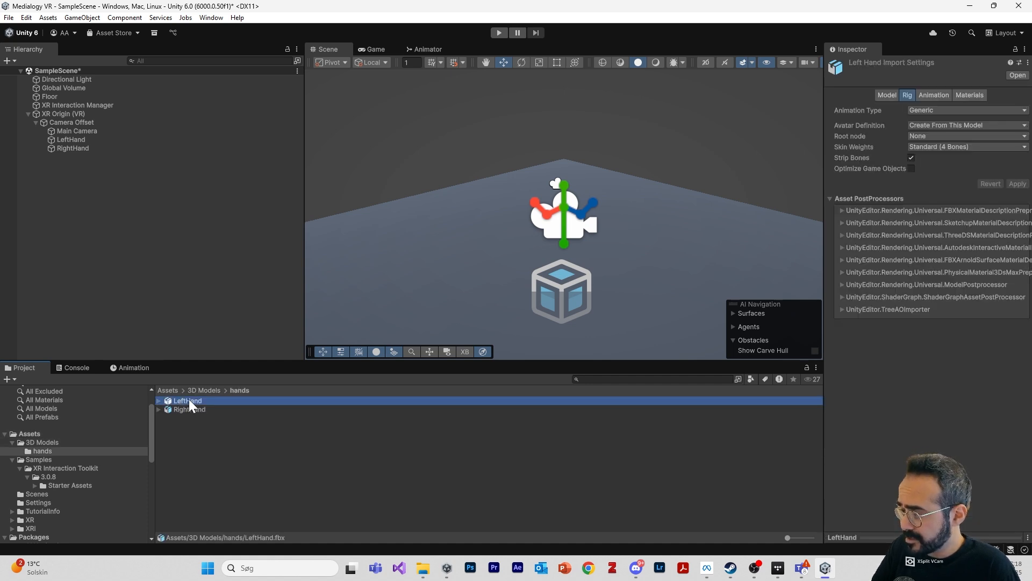
left_click_drag(179, 402, 69, 141)
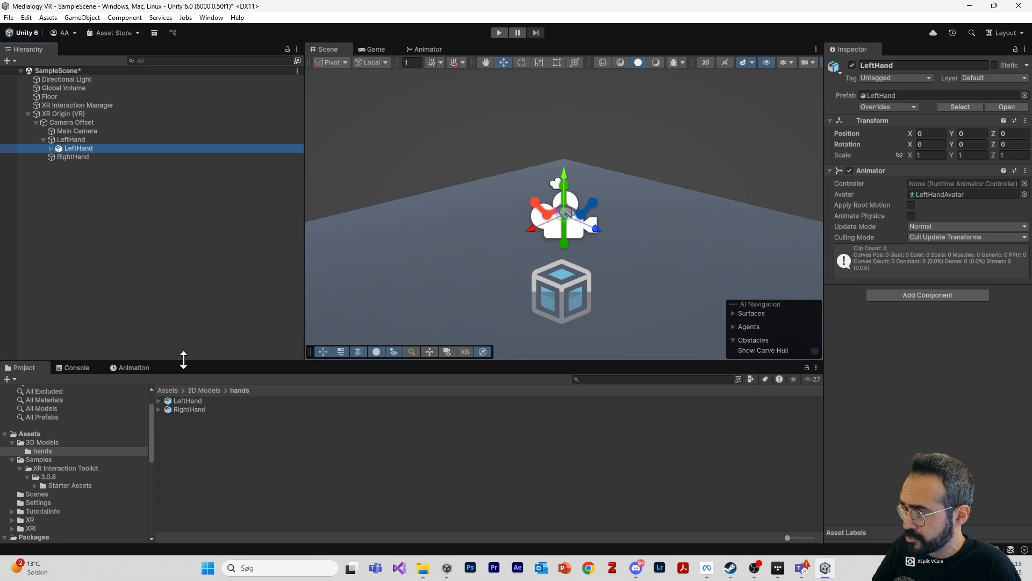
left_click_drag(183, 409, 68, 156)
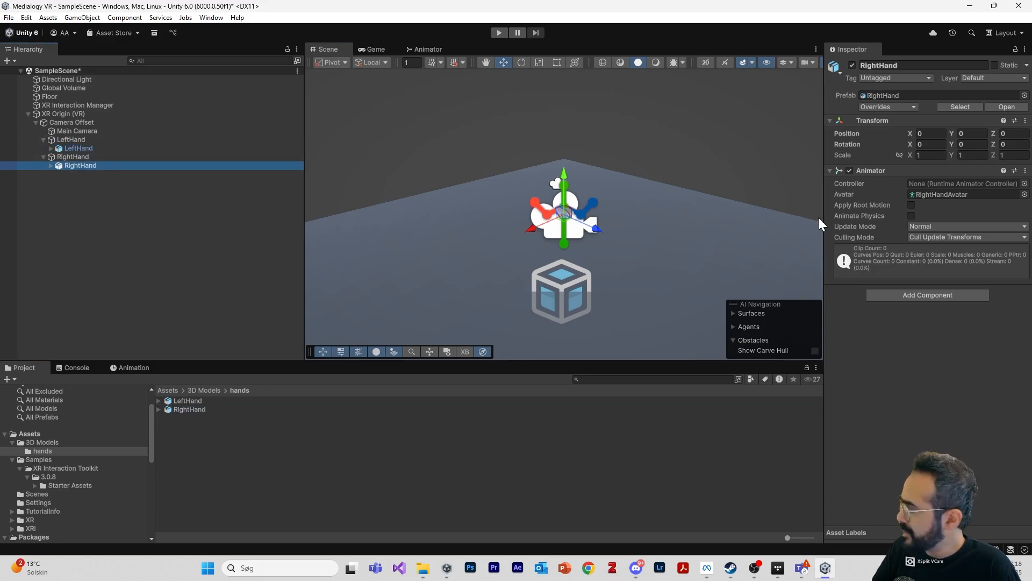
Frame the hand models in the scene view to inspect them, and test the hand tracking with a short play-mode run.
left_click(101, 145)
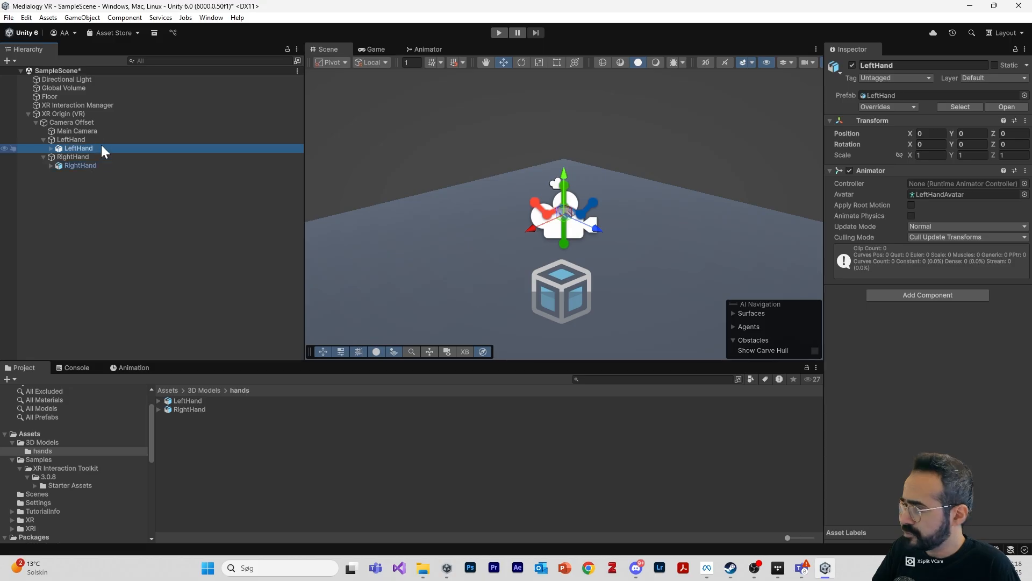
key("f")
right_click_drag(556, 280, 955, 395)
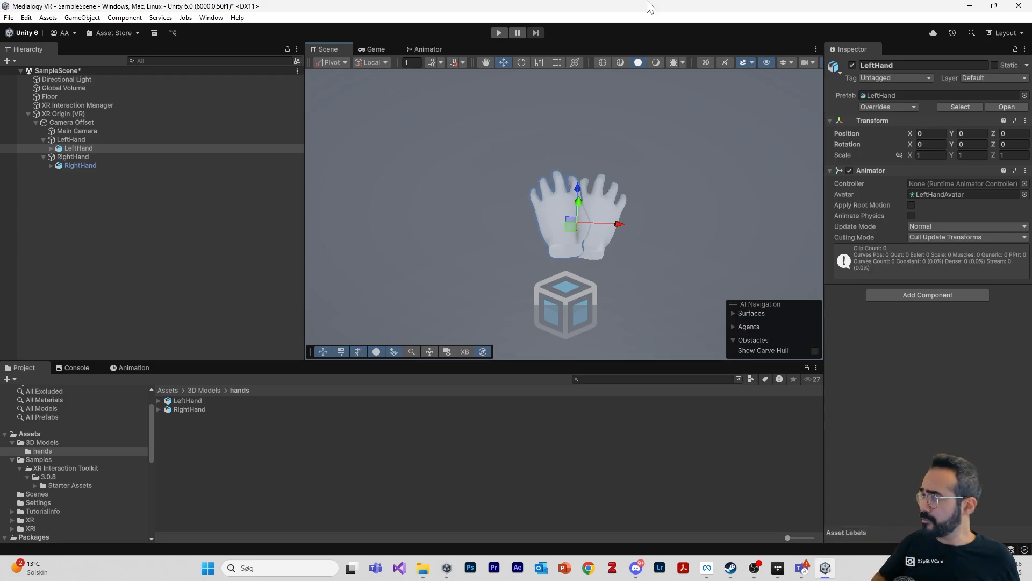
left_click(502, 34)
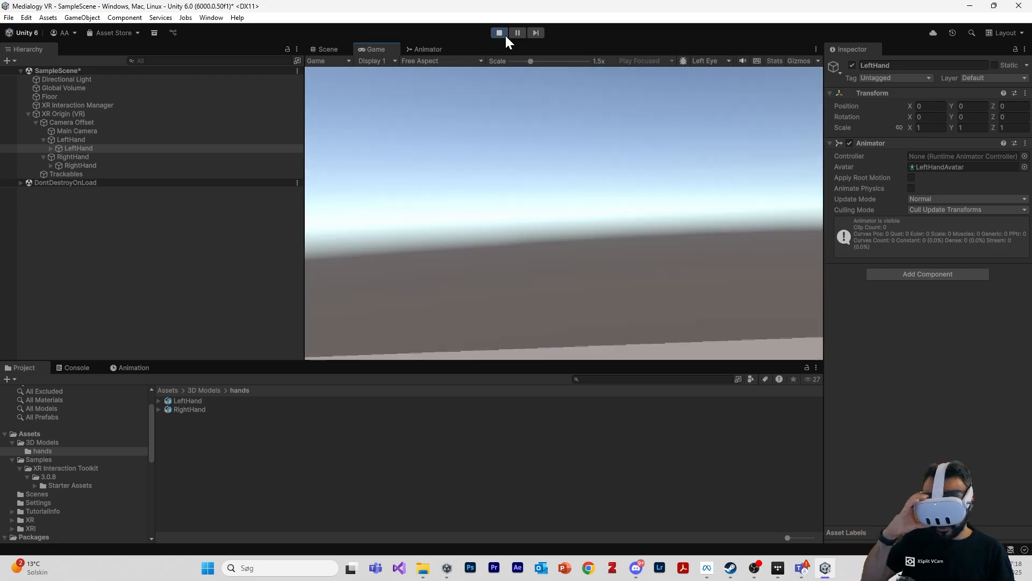
left_click(505, 34)
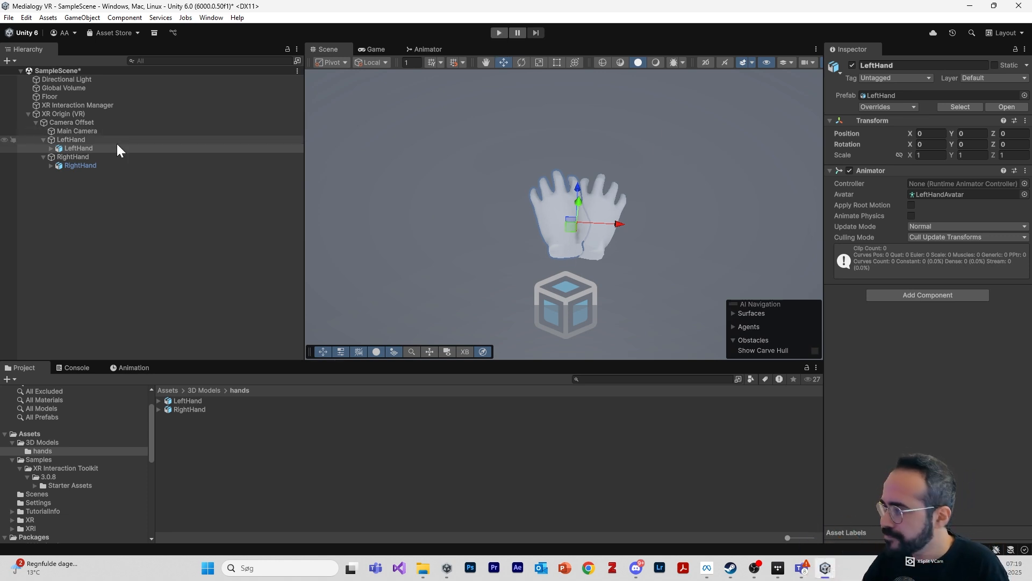
Set the Z rotation of the LeftHand model nested under the LeftHand object to 90.
left_click_drag(569, 279, 554, 184, "alt")
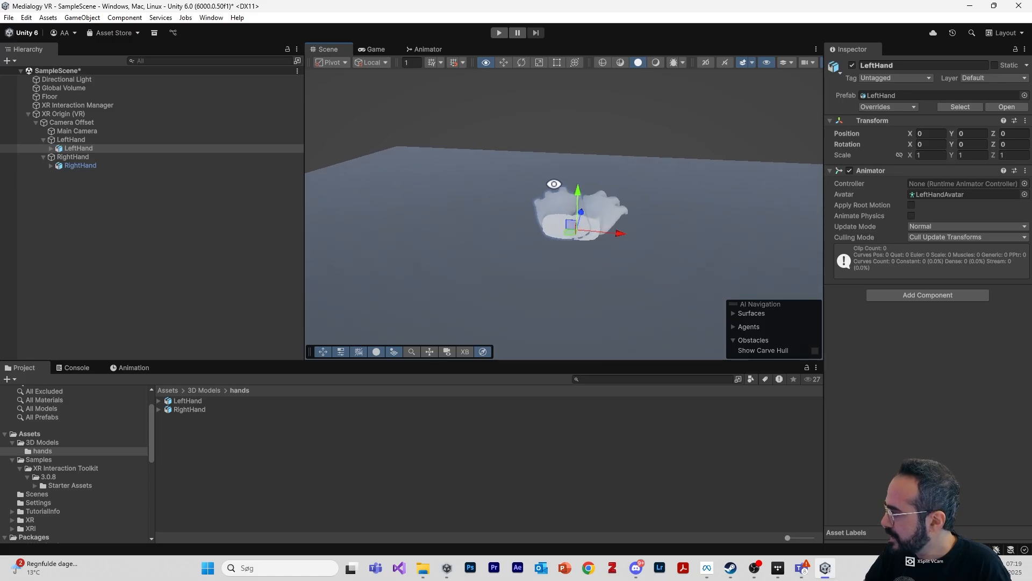
left_click_drag(742, 247, 565, 258, "alt")
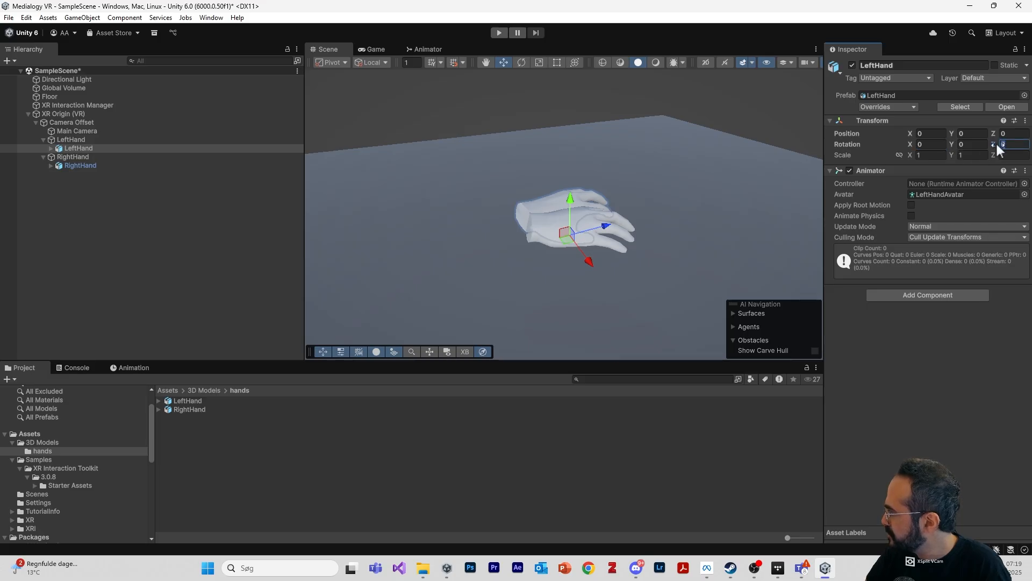
left_click_drag(993, 139, 945, 137)
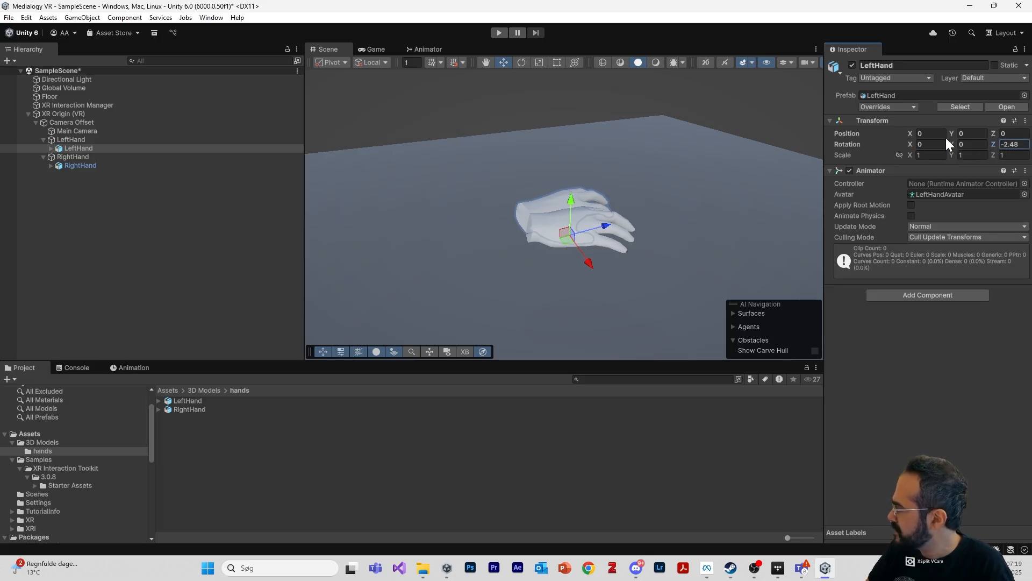
type("90")
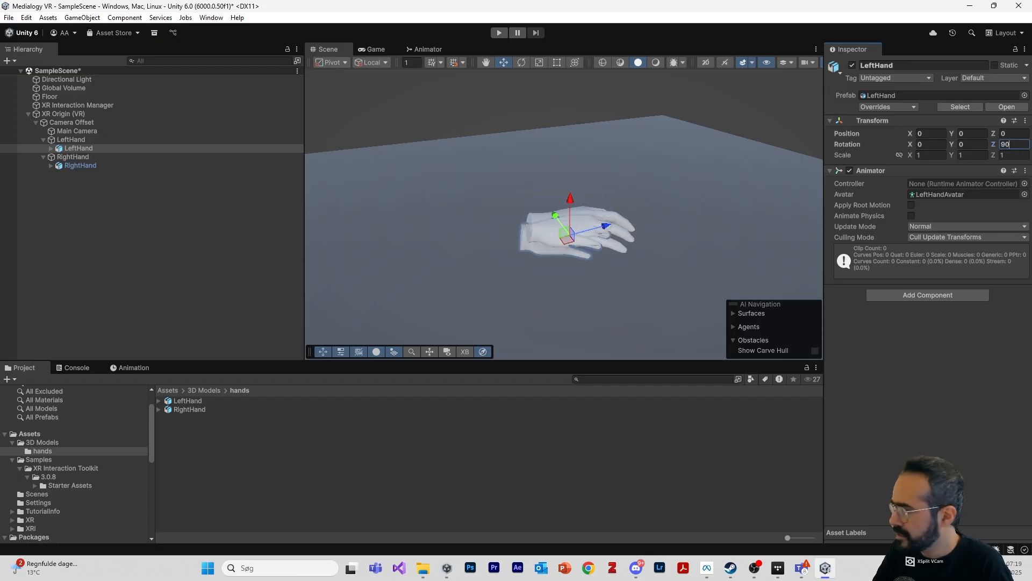
Set the nested RightHand model's Z rotation to -90 and inspect both hands' orientation from behind.
left_click(161, 165)
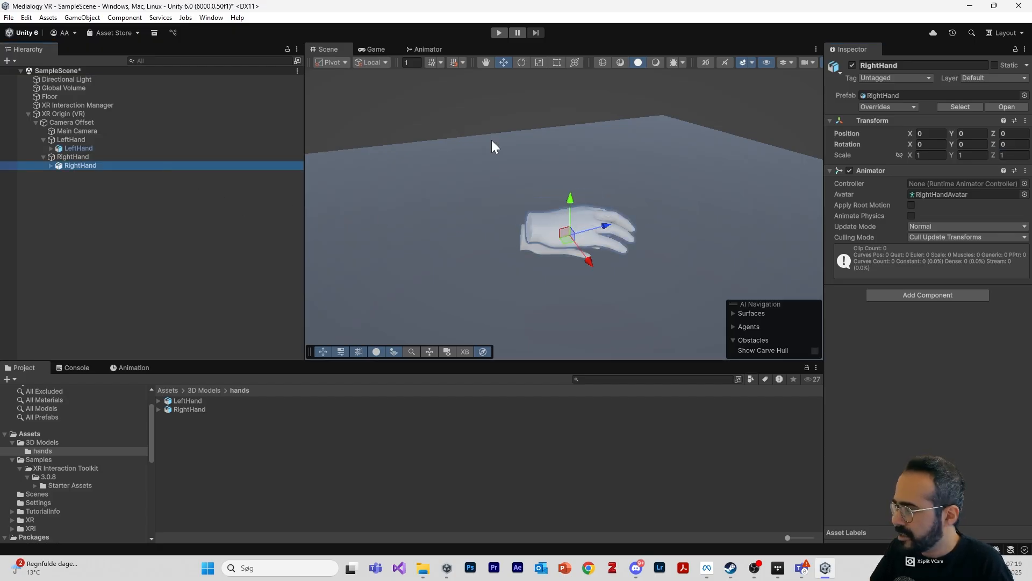
left_click(1011, 140)
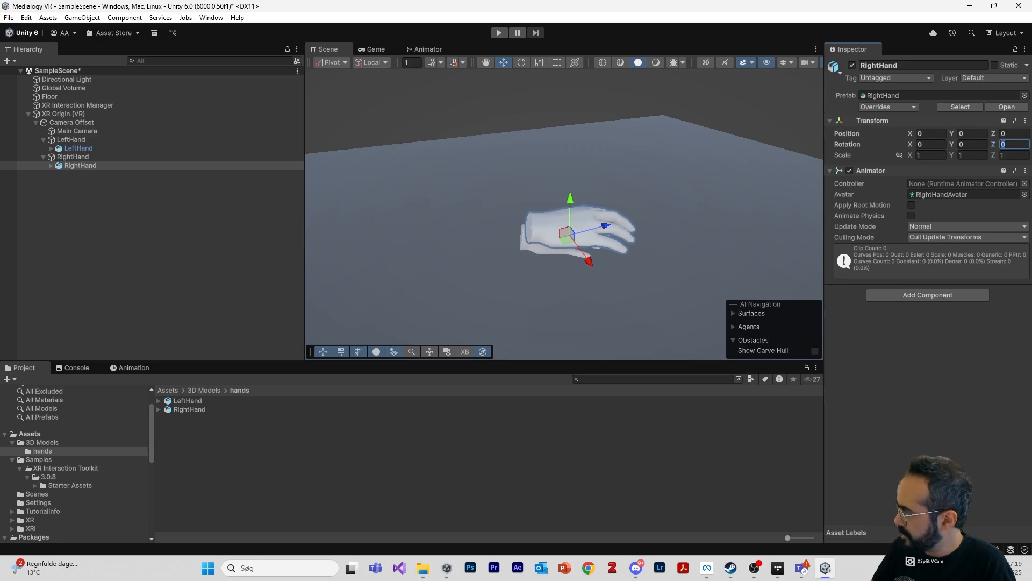
type("-90")
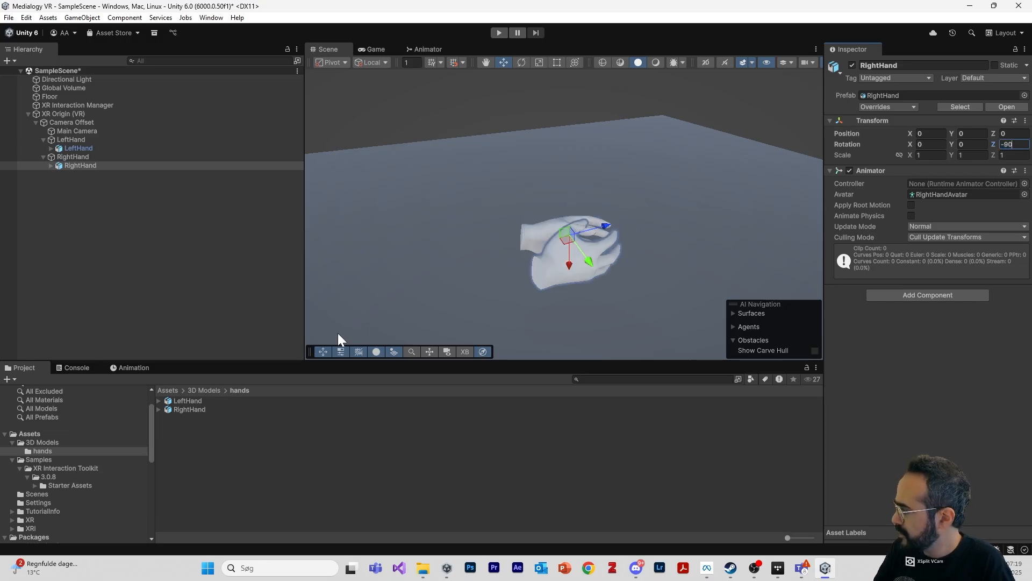
left_click_drag(337, 333, 621, 301, "alt")
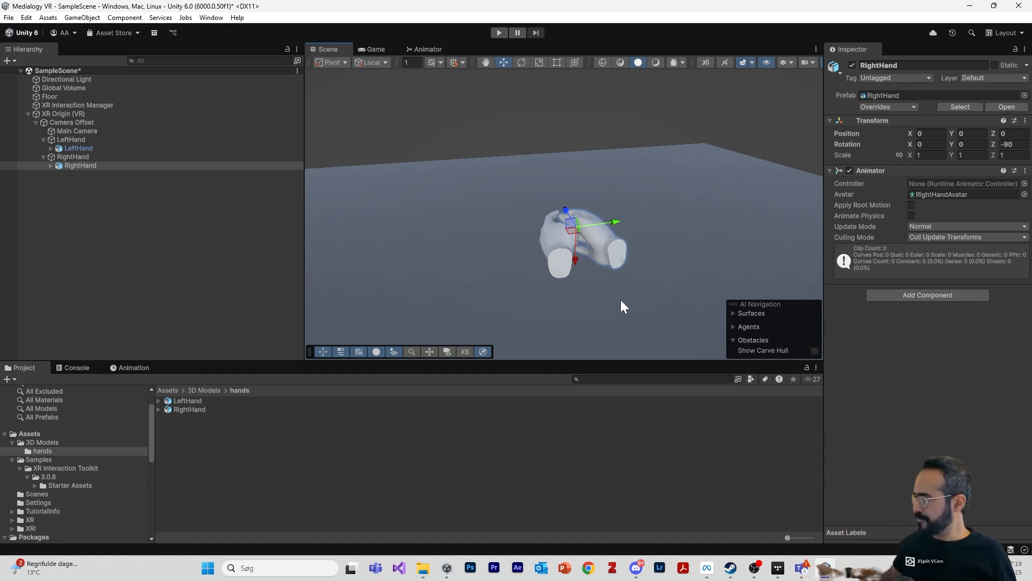
Review the rotation values of both nested hand models and run the scene in play mode to test their orientation.
left_click(109, 149)
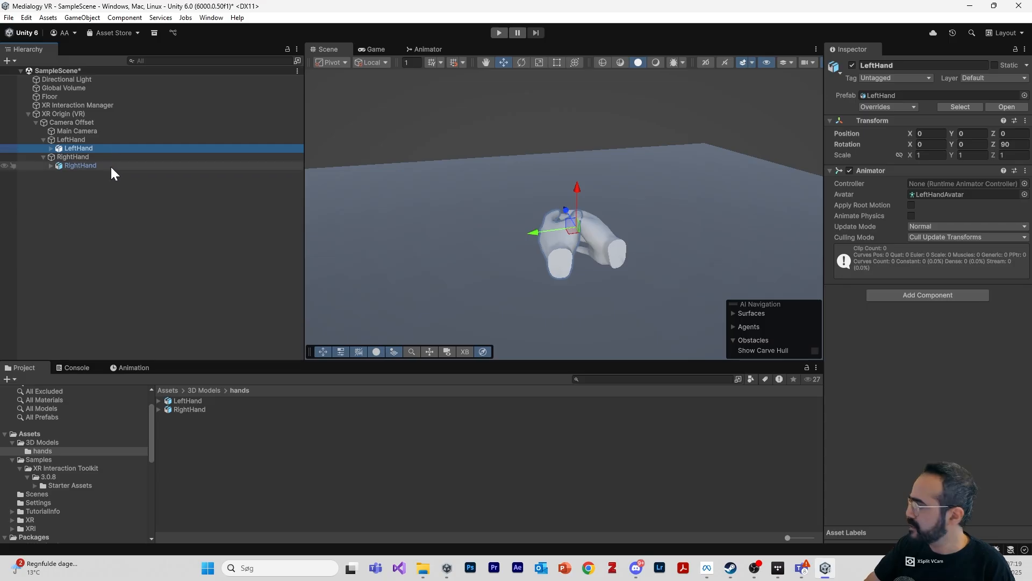
left_click(111, 166)
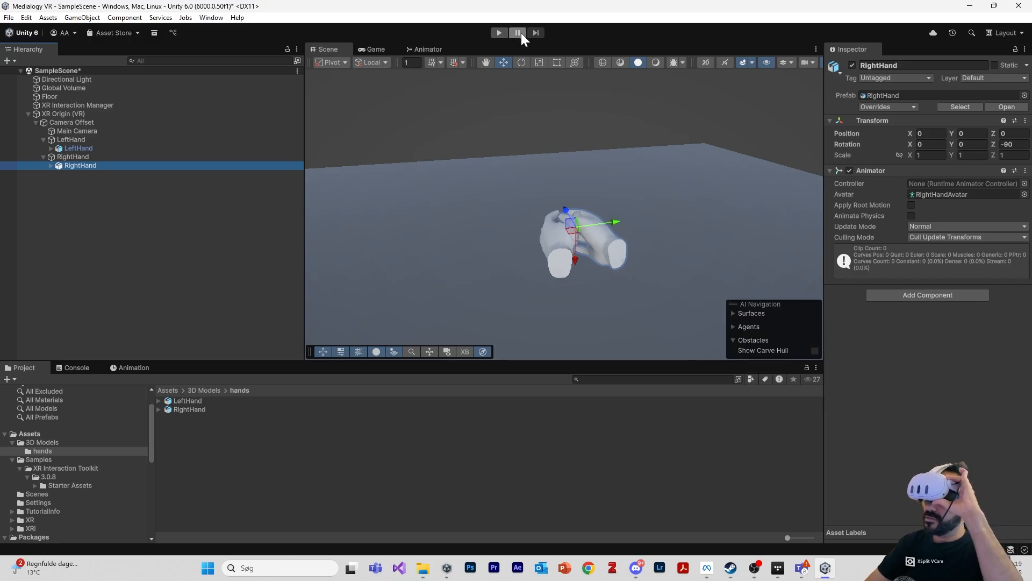
left_click(499, 33)
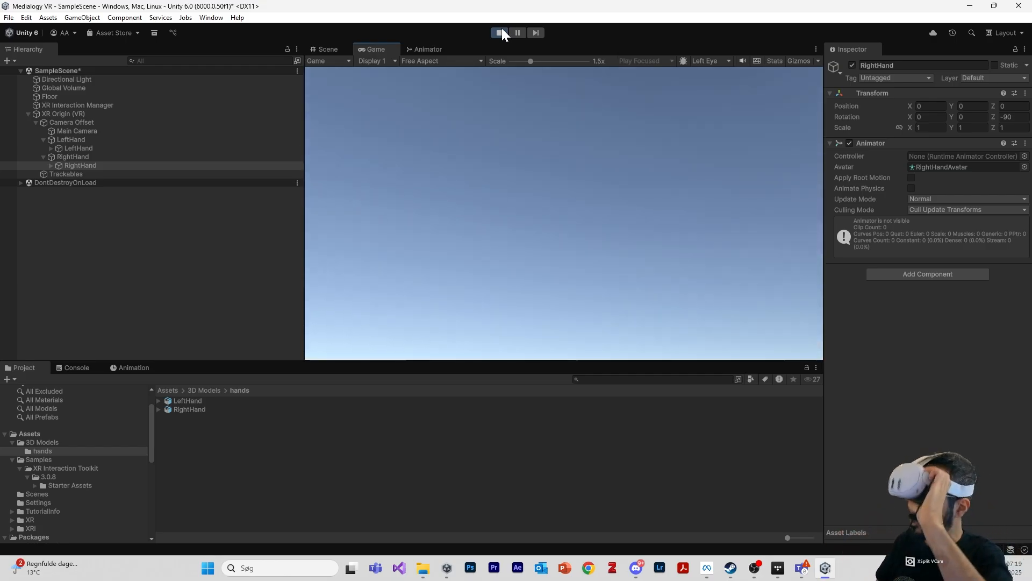
End the current play-mode run and test the hands' orientation with one more short run of the scene.
left_click(501, 30)
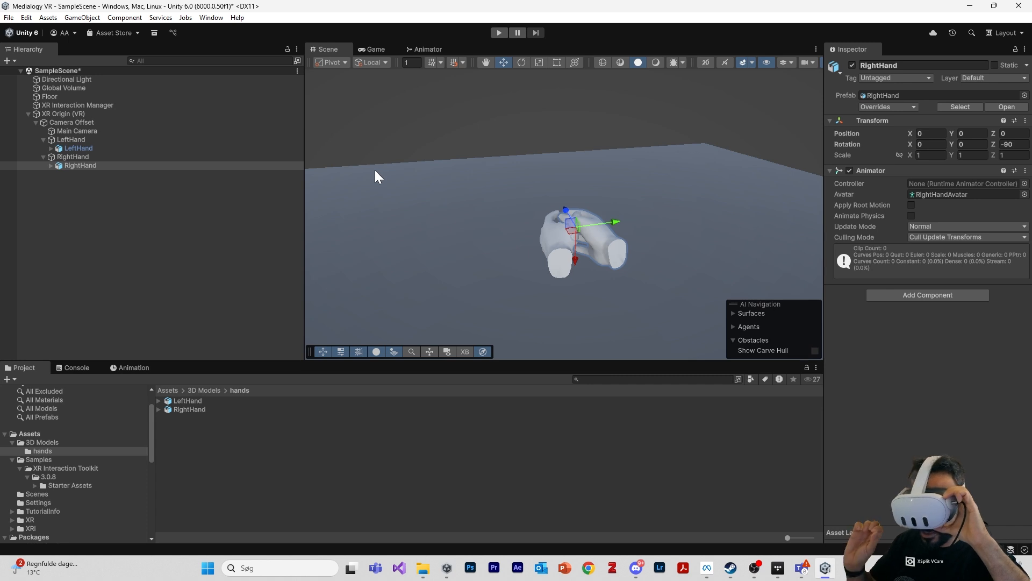
left_click(494, 33)
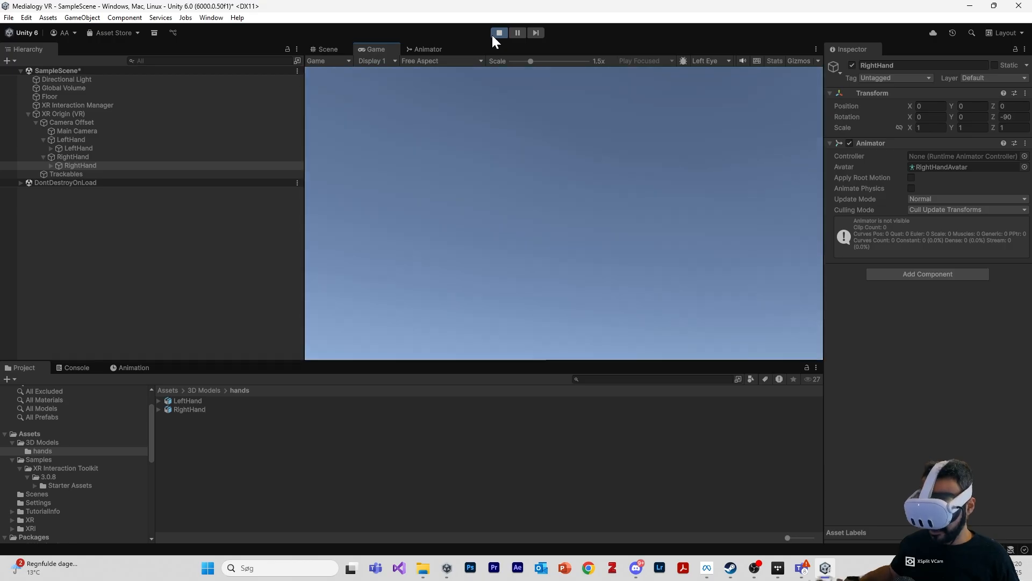
left_click(499, 33)
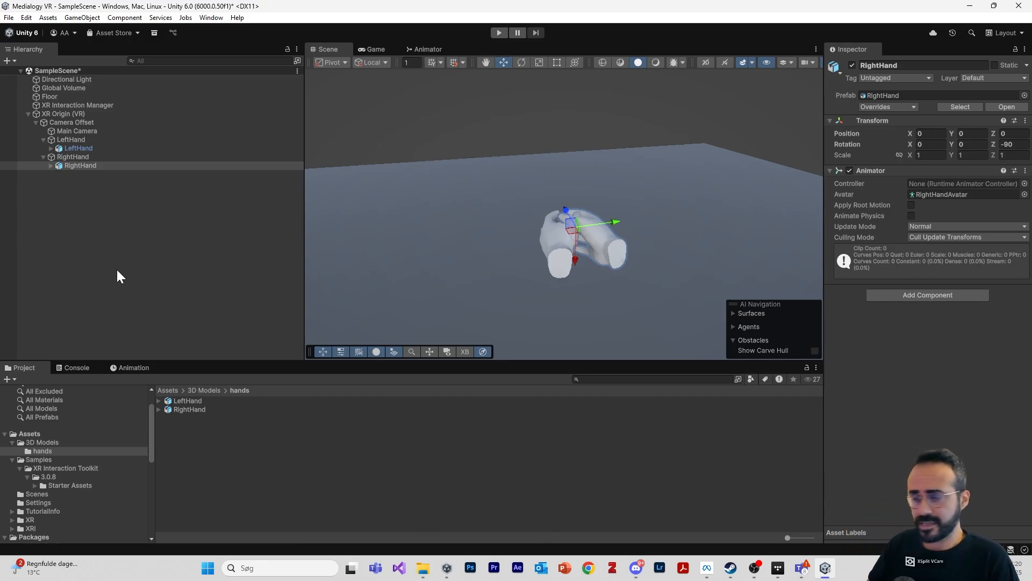
Deactivate the parent RightHand object under Camera Offset so that only the left hand remains in the scene.
left_click(168, 390)
left_click(134, 148)
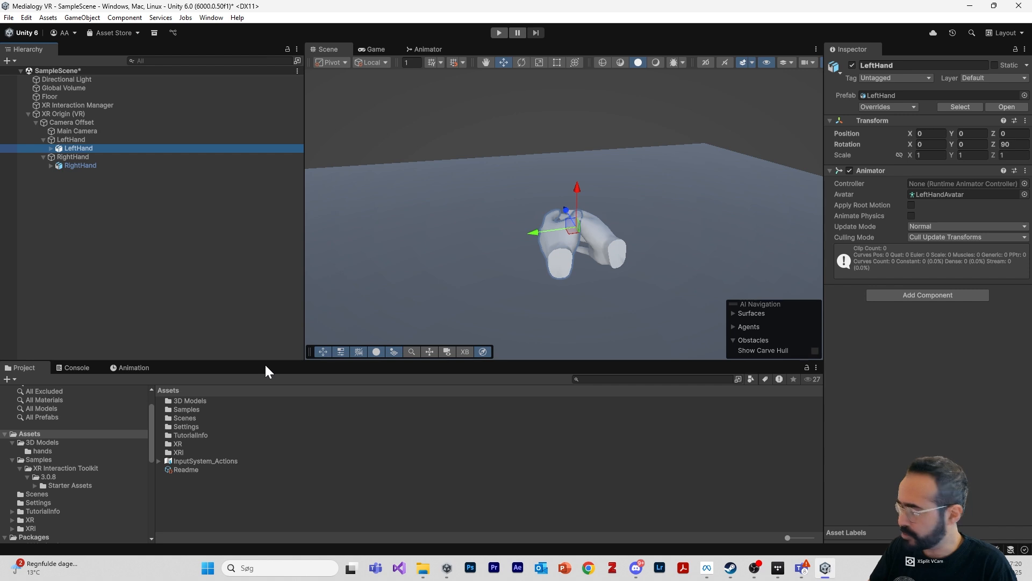
left_click(111, 157)
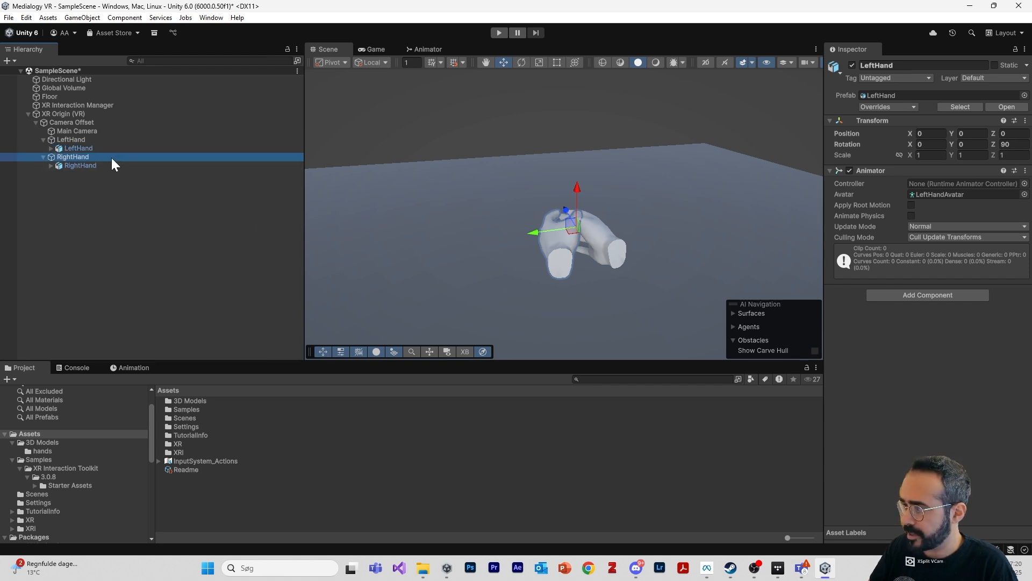
left_click(852, 65)
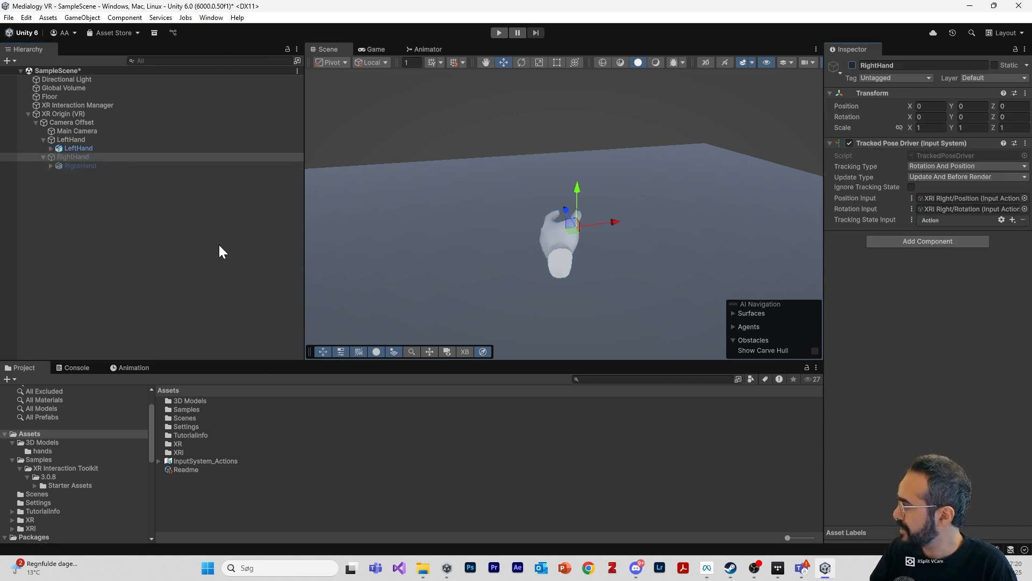
left_click_drag(748, 234, 681, 212, "alt")
Select the nested LeftHand model, close the Animation window, and reopen it docked beside the Console.
left_click(99, 148)
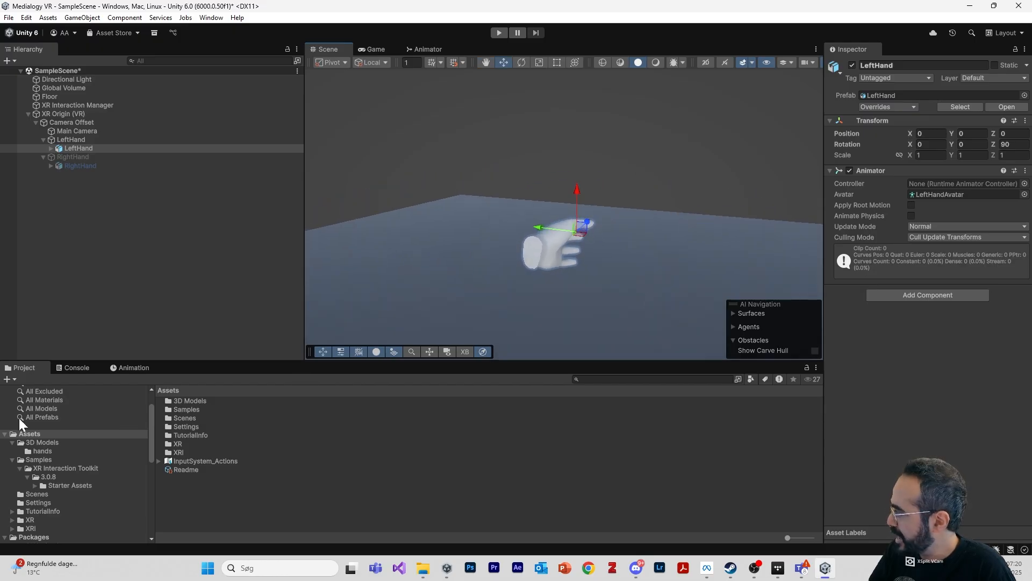
left_click(110, 368)
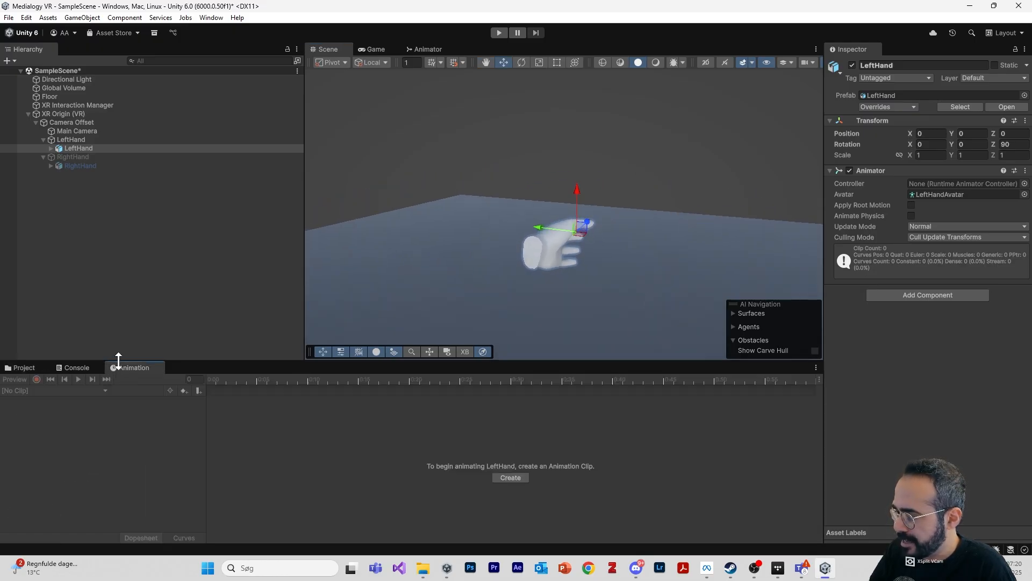
right_click(118, 367)
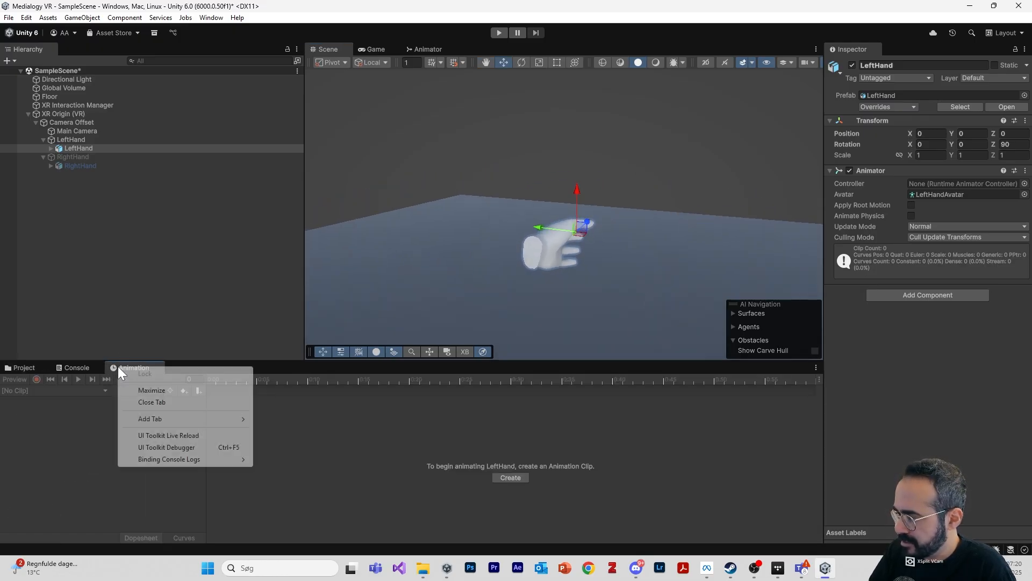
left_click(156, 402)
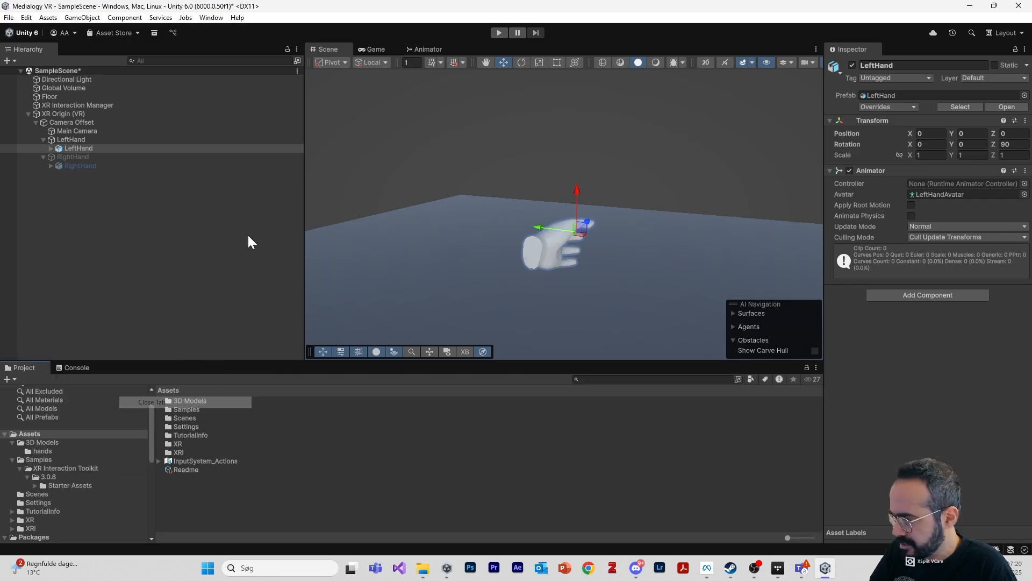
left_click(210, 18)
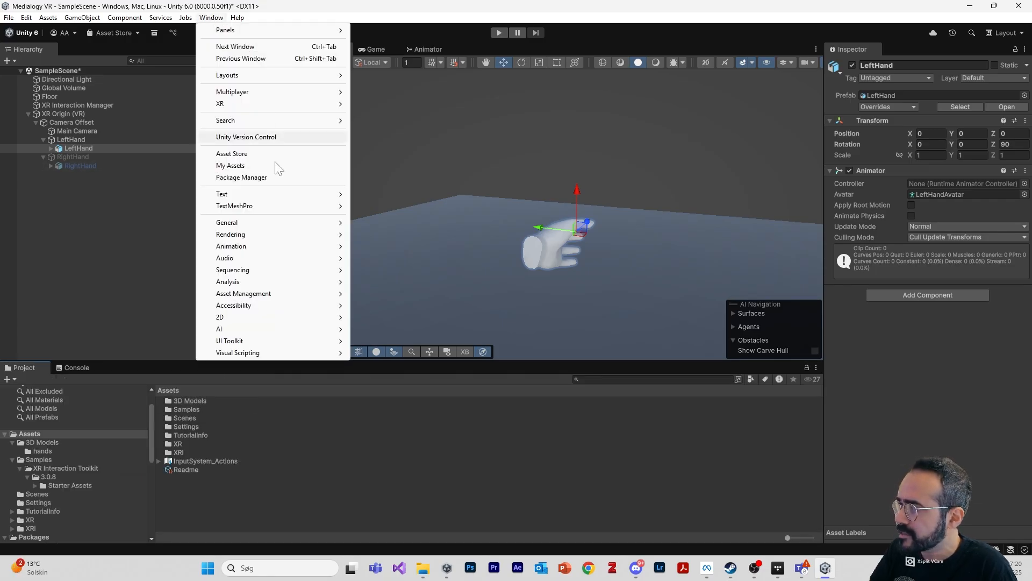
mouse_move(288, 248)
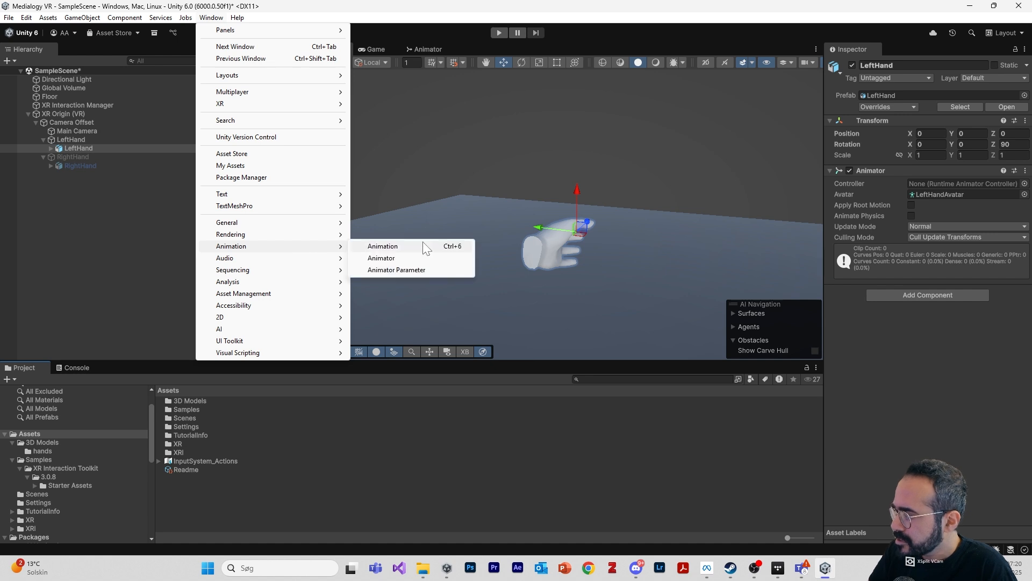
left_click(422, 247)
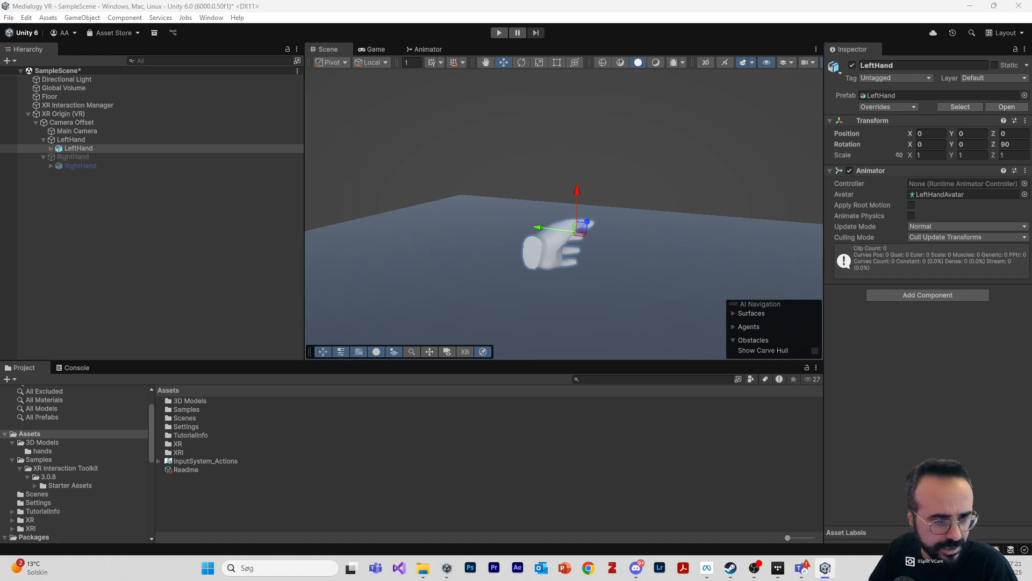
left_click_drag(318, 437, 138, 368)
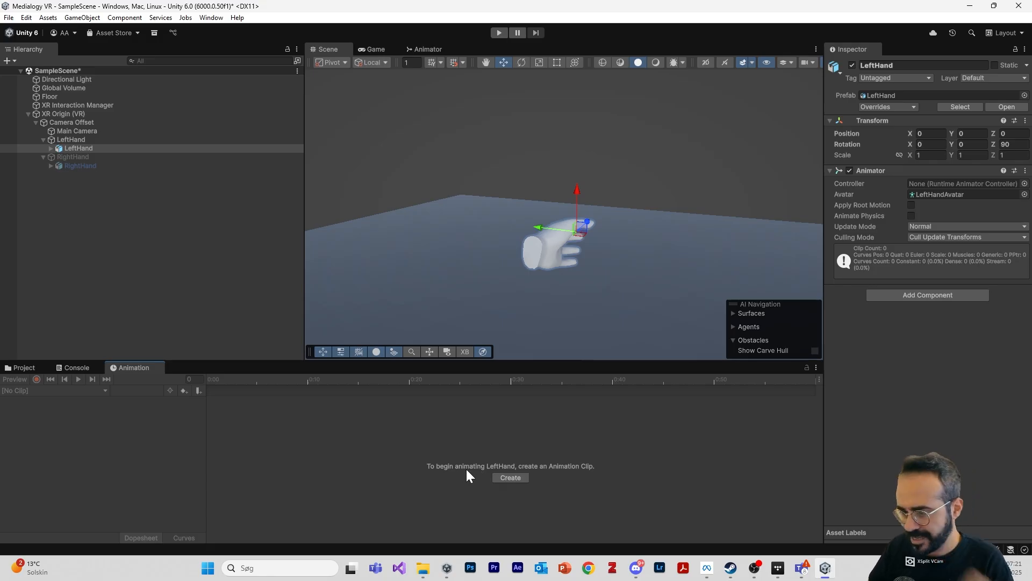
Create an animation clip named idle for the LeftHand model, saved in a new Assets folder named animations.
left_click(509, 478)
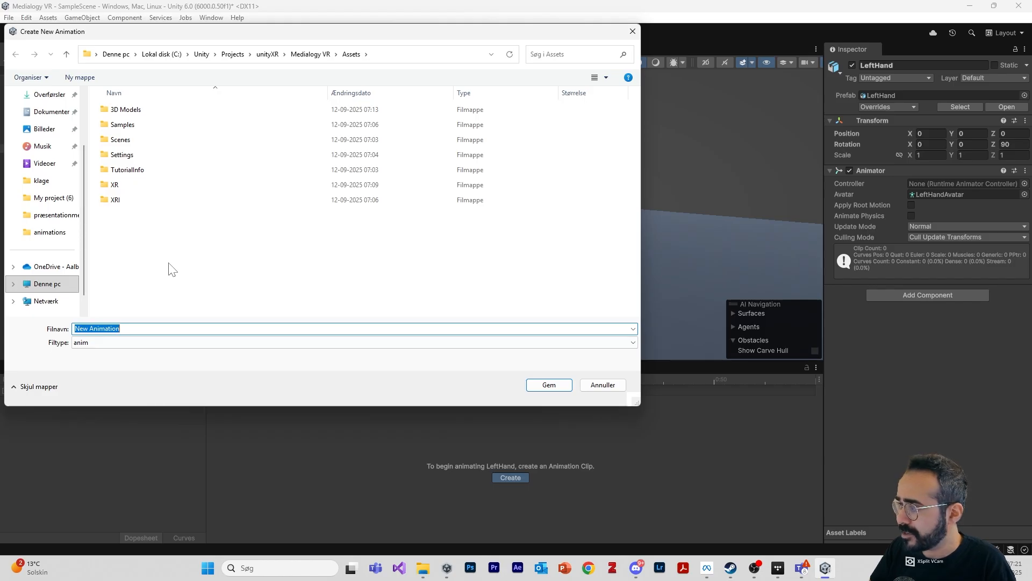
left_click(80, 77)
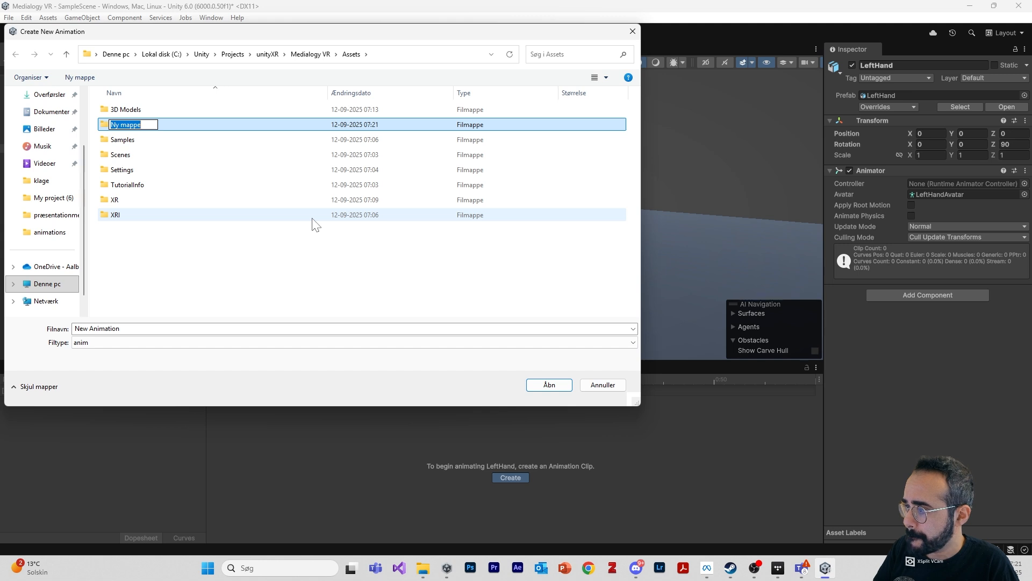
type("a")
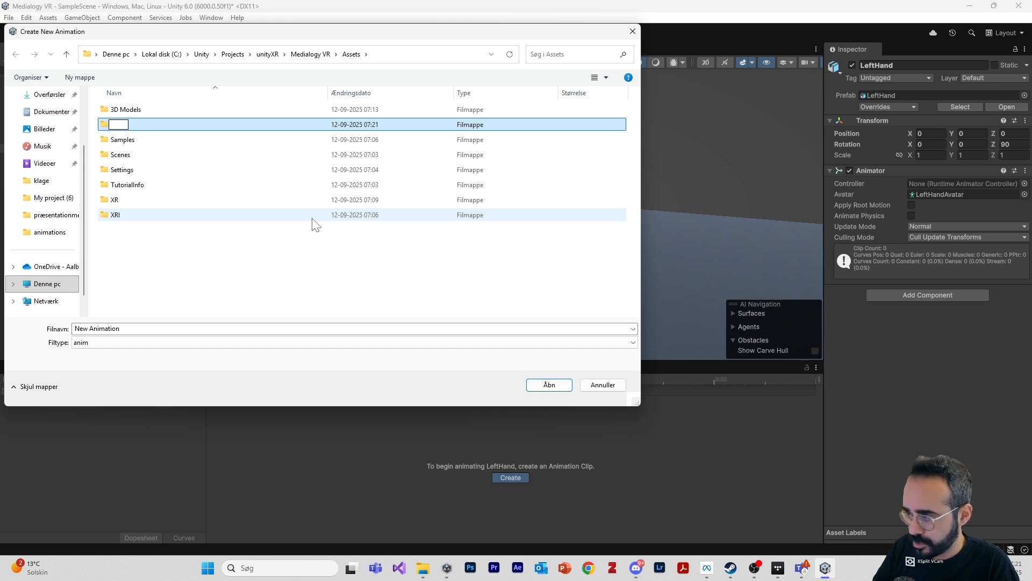
type("nimations")
key("Return")
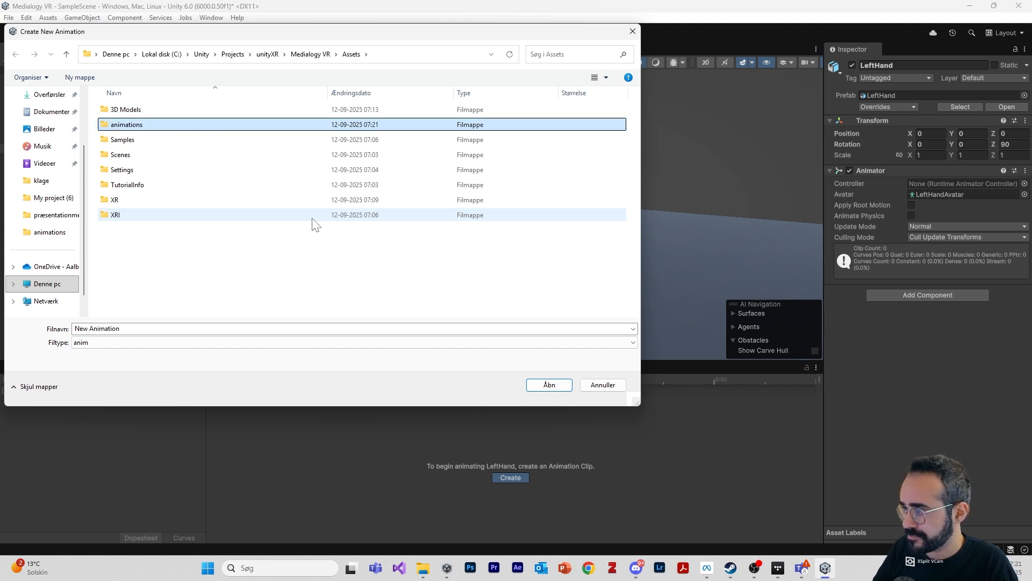
double_click(401, 127)
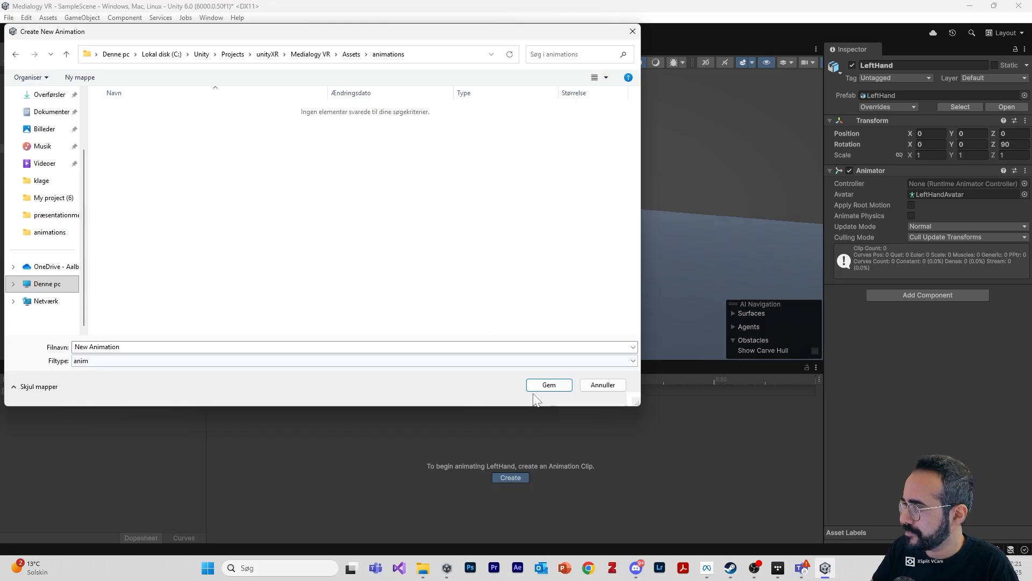
type("fist")
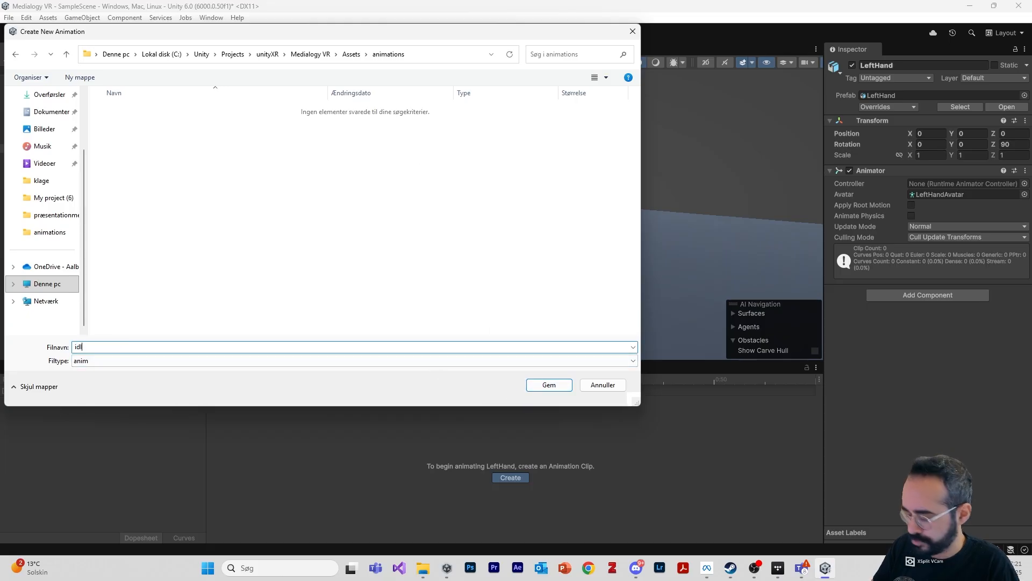
left_click(530, 379)
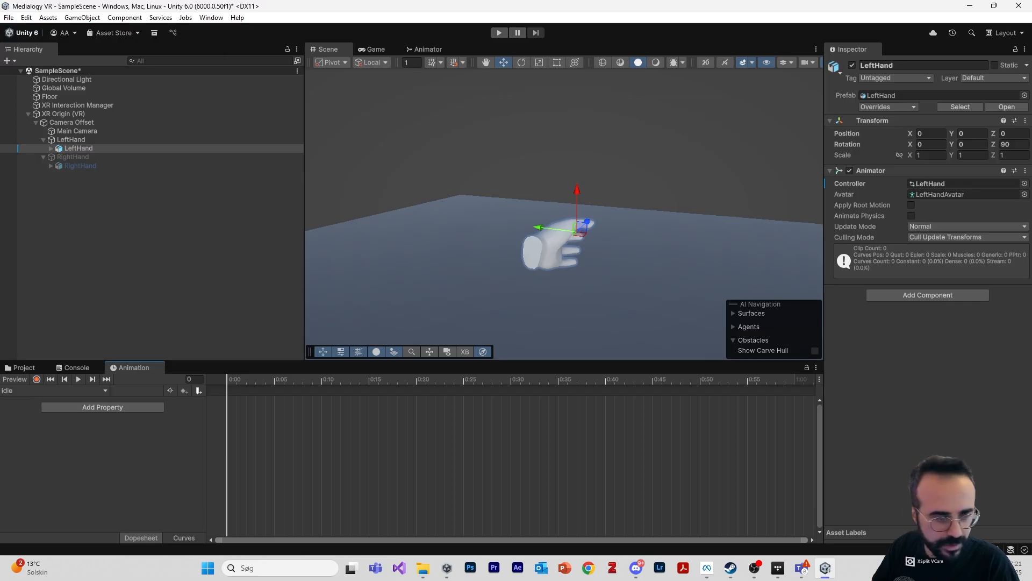
Enable keyframe recording for the left hand's idle clip.
key("alt+Tab")
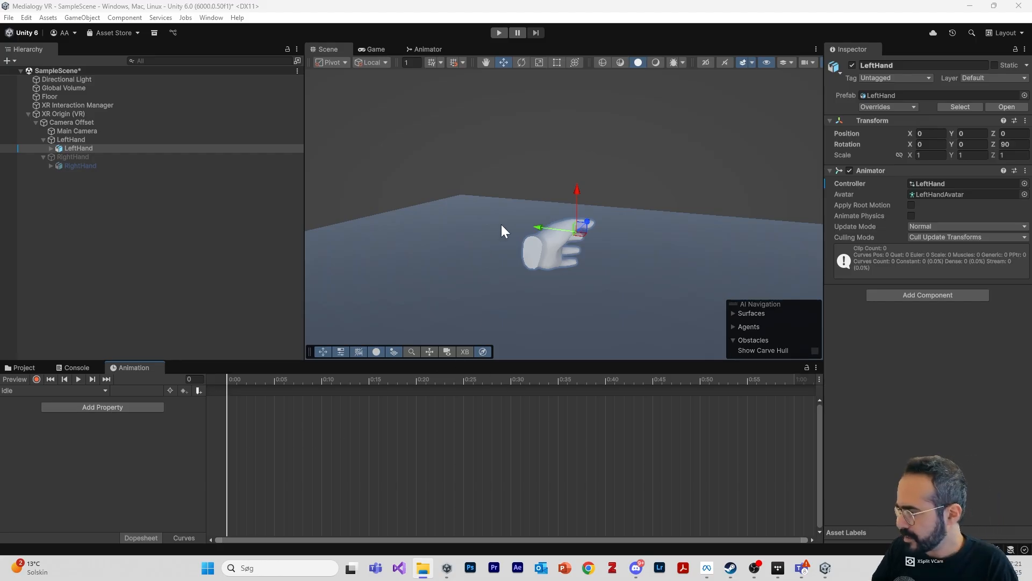
left_click_drag(525, 246, 518, 301, "alt")
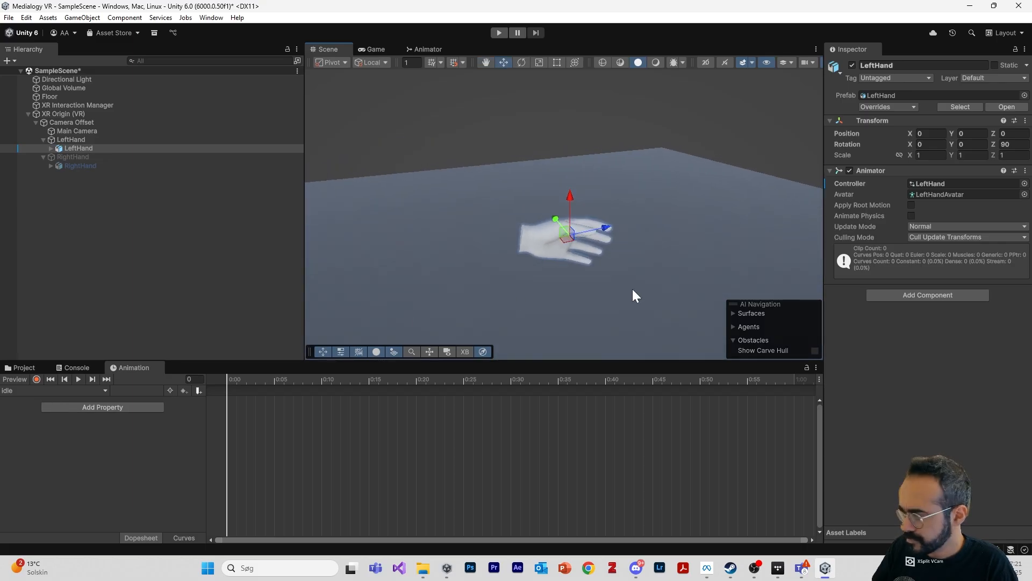
left_click_drag(632, 296, 521, 284, "alt")
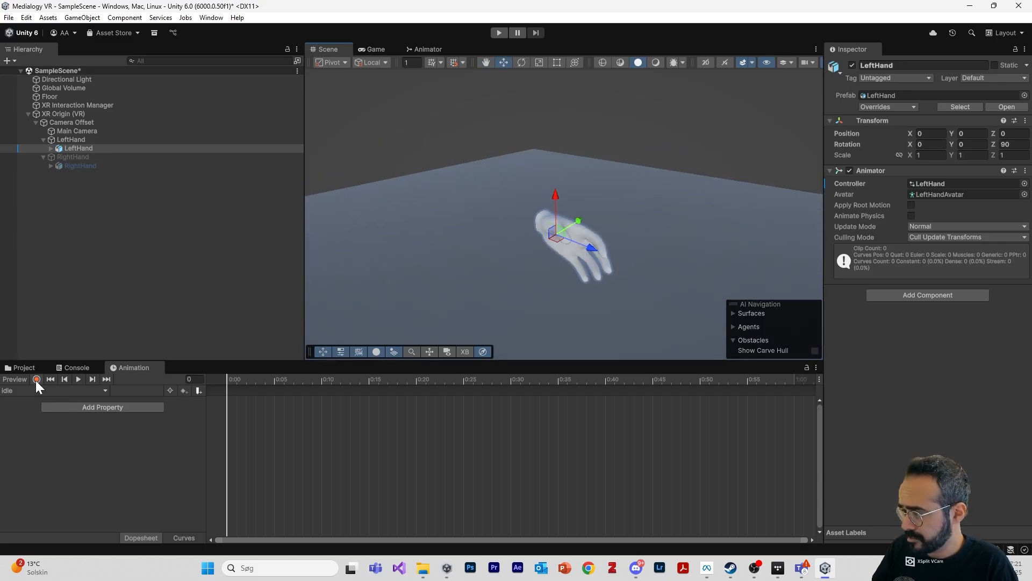
left_click(36, 380)
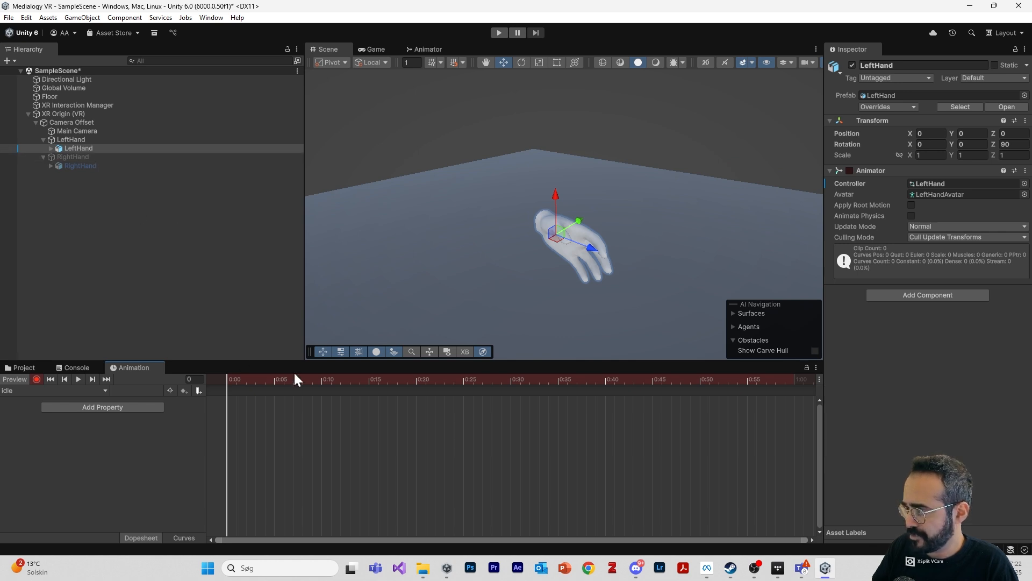
Create a second LeftHand animation clip named pinch in the animations folder.
left_click(72, 392)
left_click(58, 419)
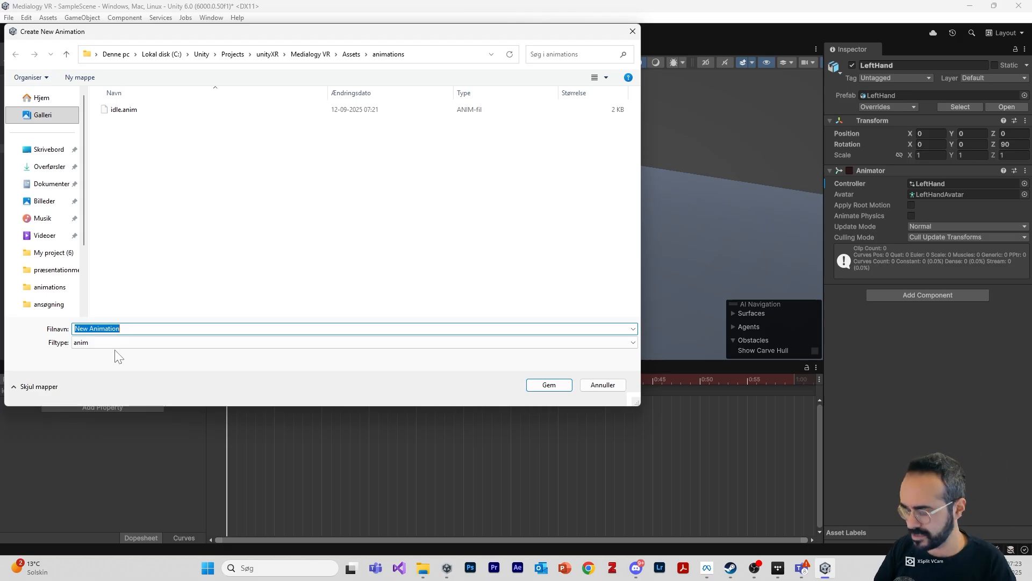
type("pinm")
key("BackSpace")
type("ch")
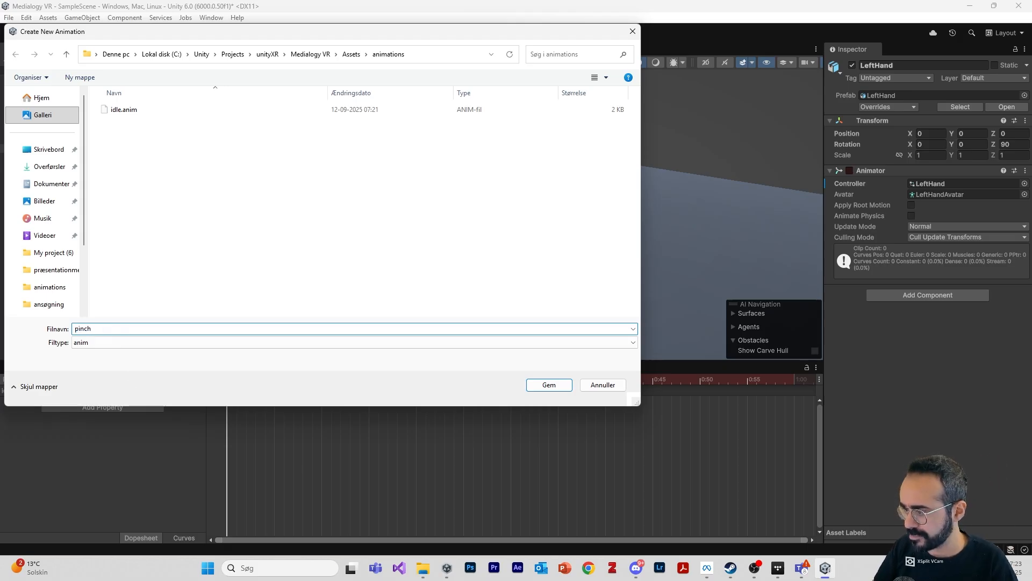
left_click(540, 388)
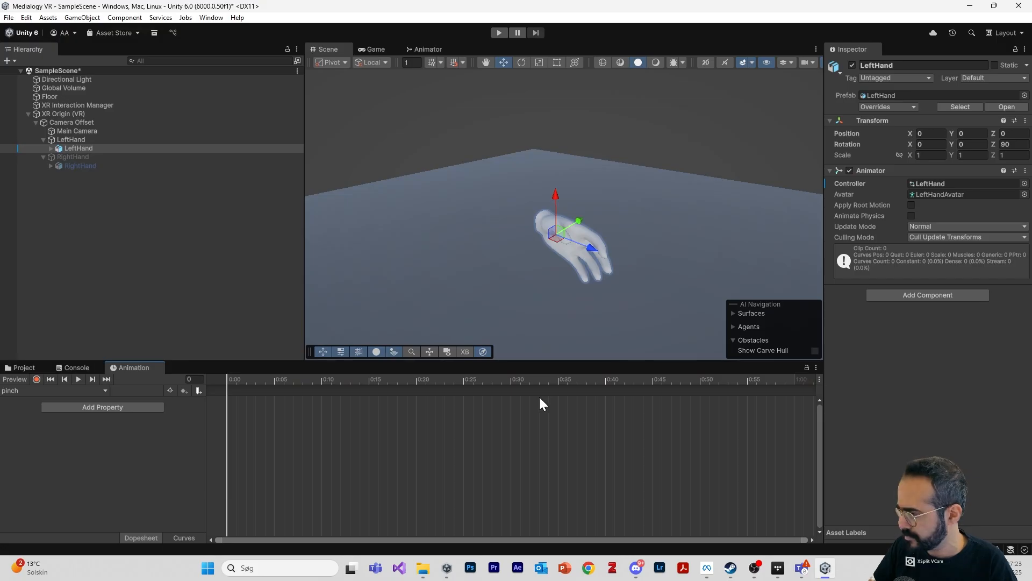
Enable keyframe recording for the pinch clip and frame the left hand's palm and fingers up close.
left_click(37, 380)
scroll(645, 271, "up", 6)
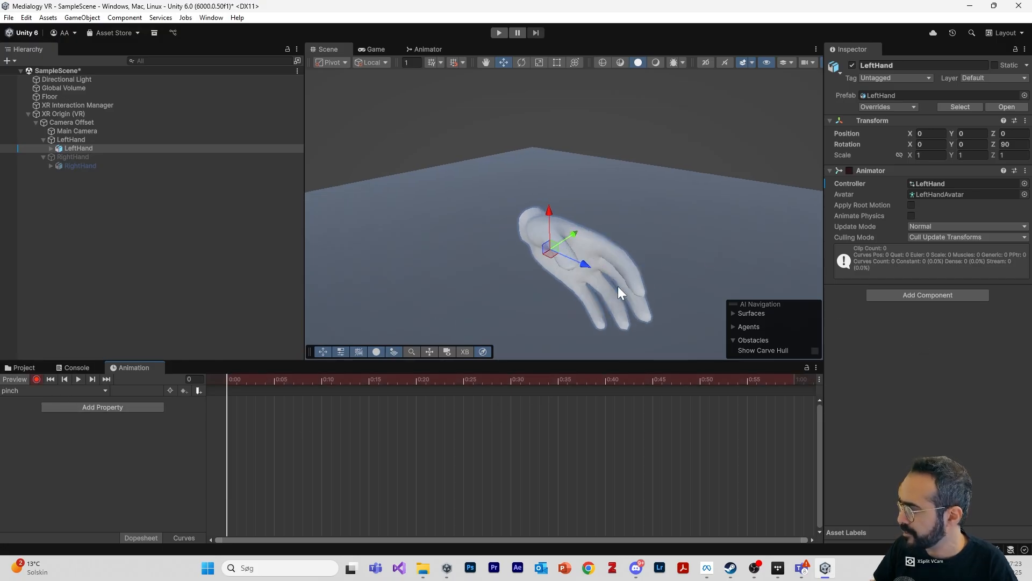
middle_click_drag(576, 312, 478, 273)
left_click_drag(435, 289, 547, 279, "alt")
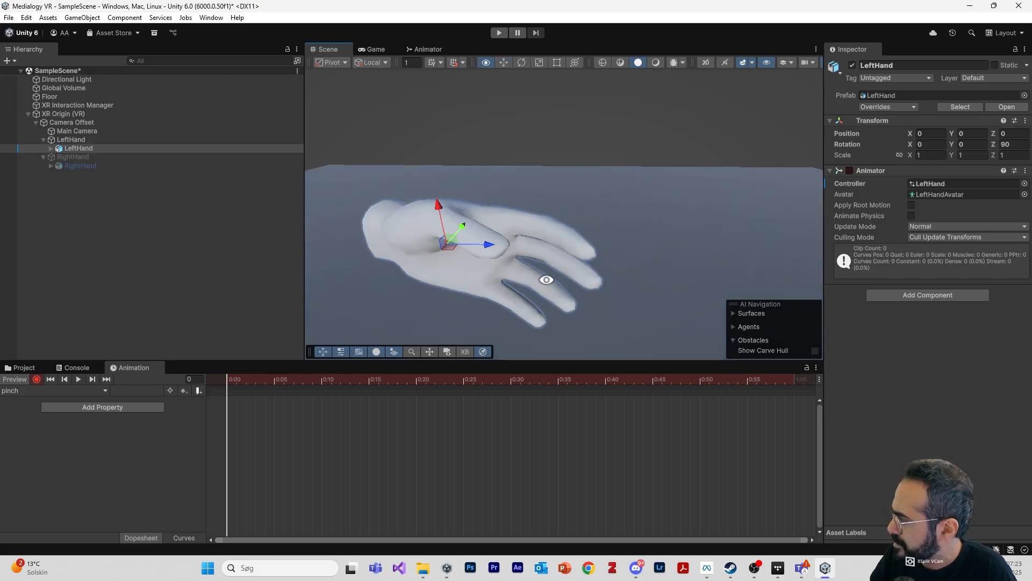
Expand the nested LeftHand model's entire bone hierarchy and review its finger and thumb joints.
left_click(49, 148)
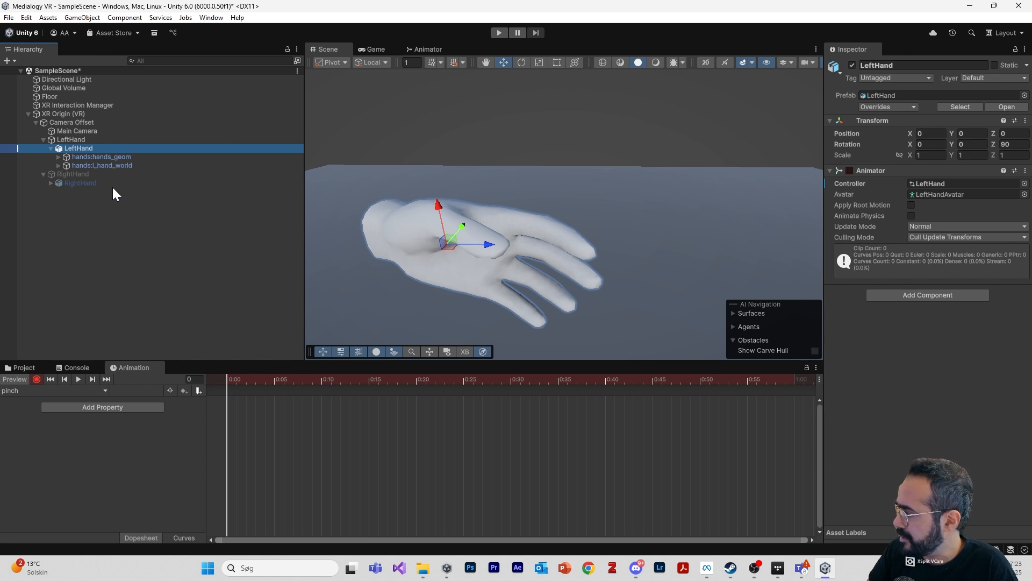
left_click(51, 149)
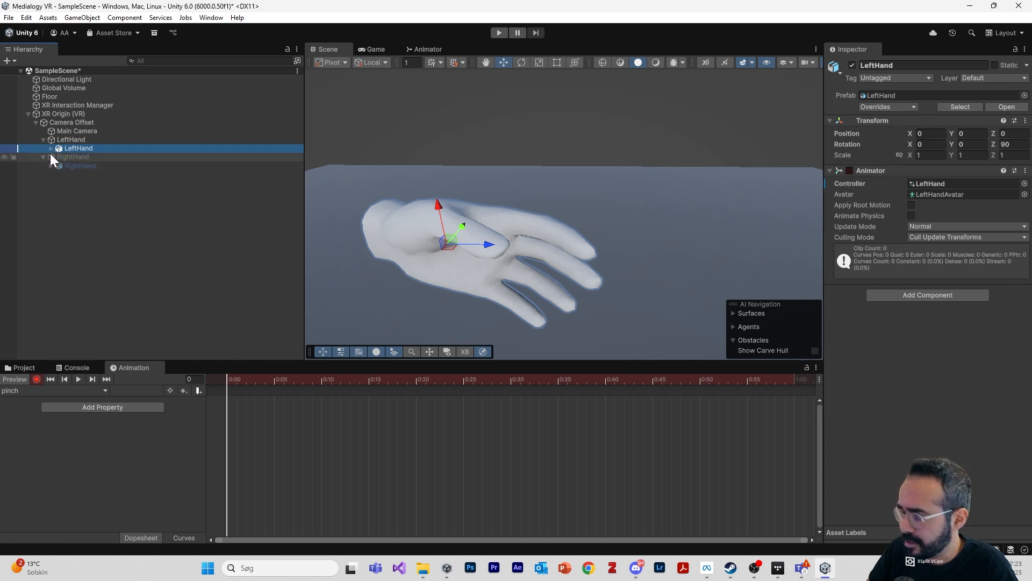
left_click(50, 148, "alt")
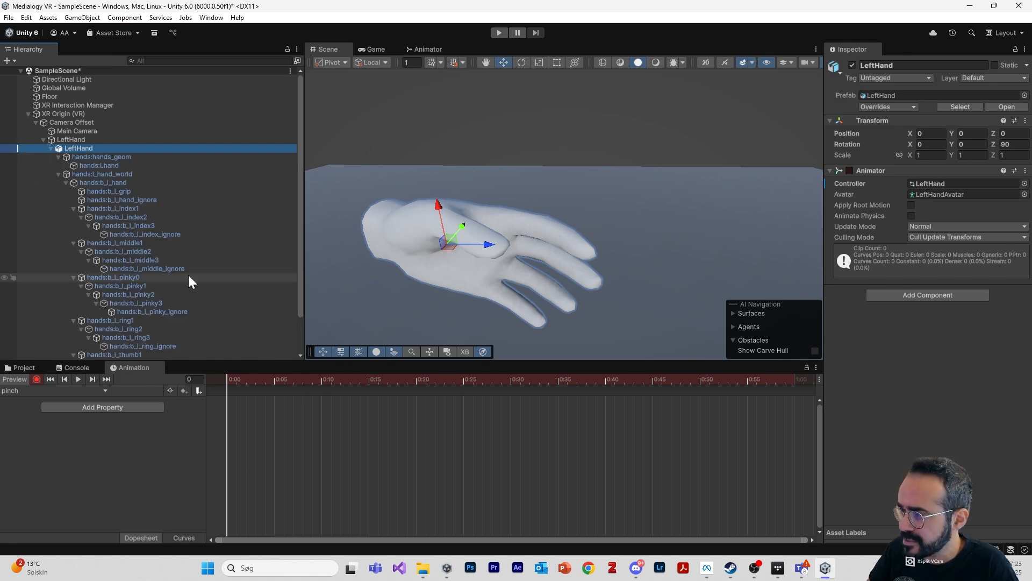
scroll(206, 228, "down", 2)
scroll(207, 233, "up", 2)
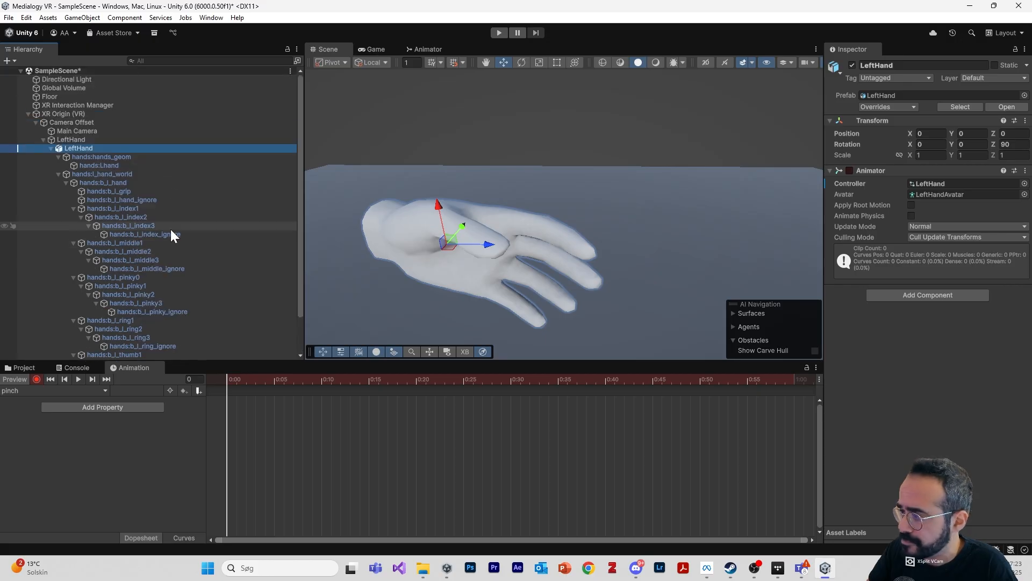
scroll(170, 229, "down", 2)
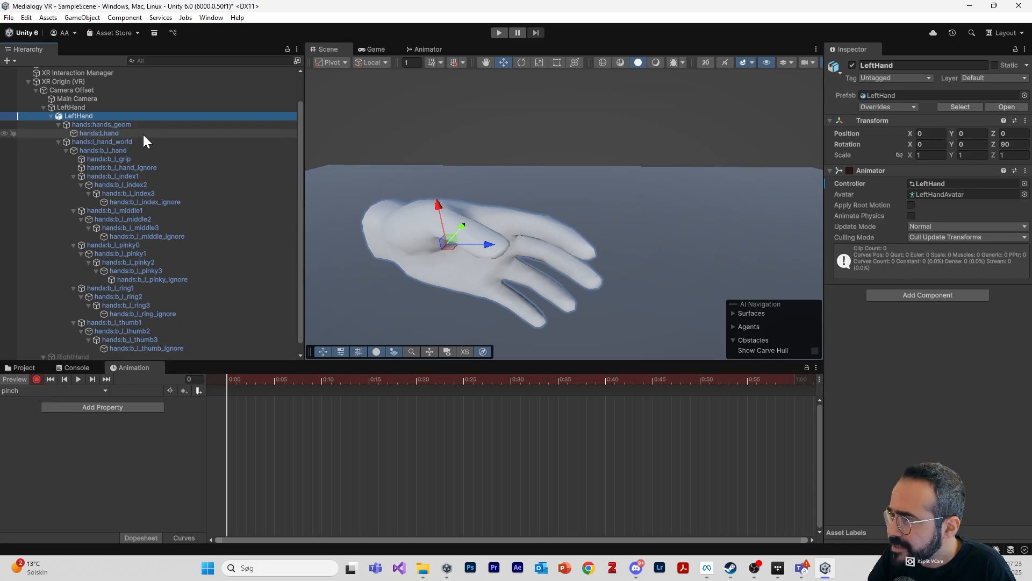
Rotate the left index finger's three joints to curl toward the thumb in the pinch clip, with the tip joint's Z rotation at about -65.
left_click(142, 176)
left_click_drag(452, 245, 578, 277, "alt")
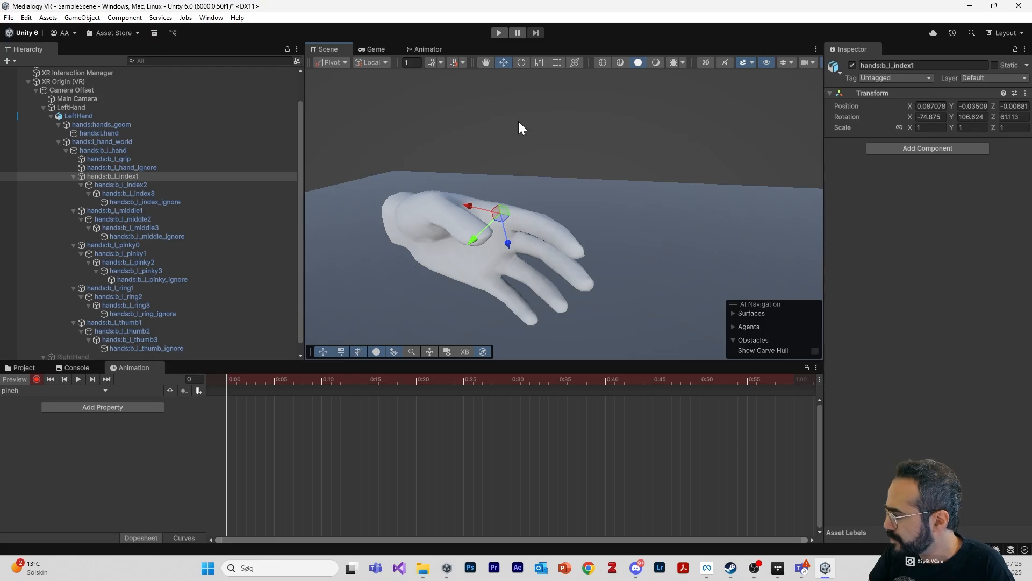
left_click(519, 61)
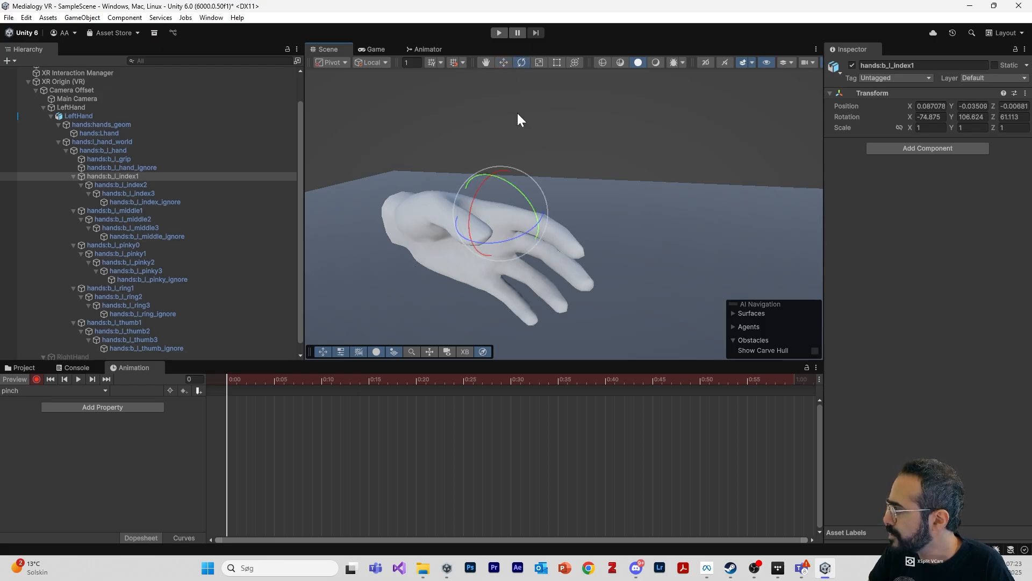
left_click_drag(527, 231, 473, 280)
left_click(265, 185)
left_click(245, 192)
left_click_drag(473, 281, 482, 318, "alt")
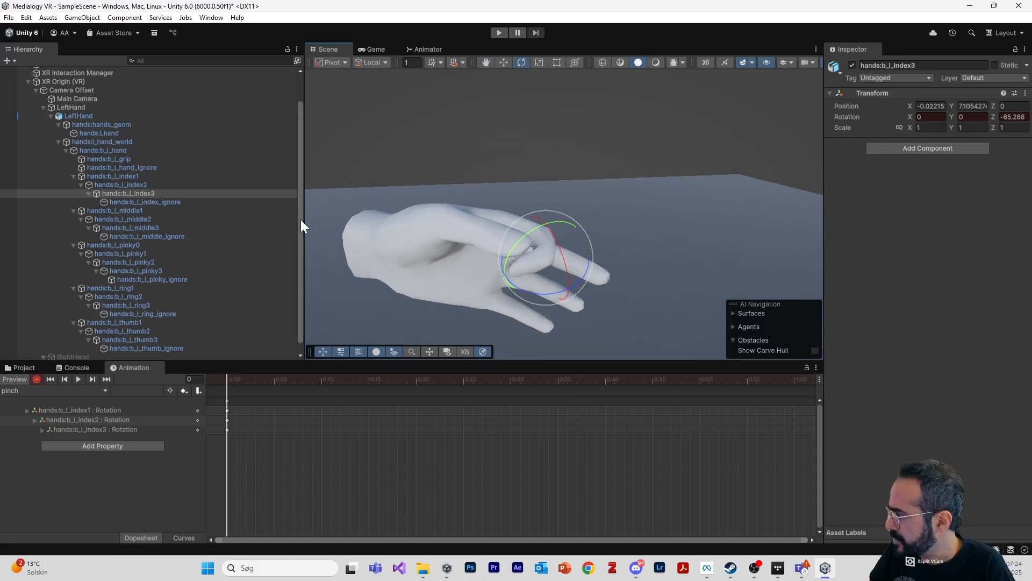
left_click(224, 178)
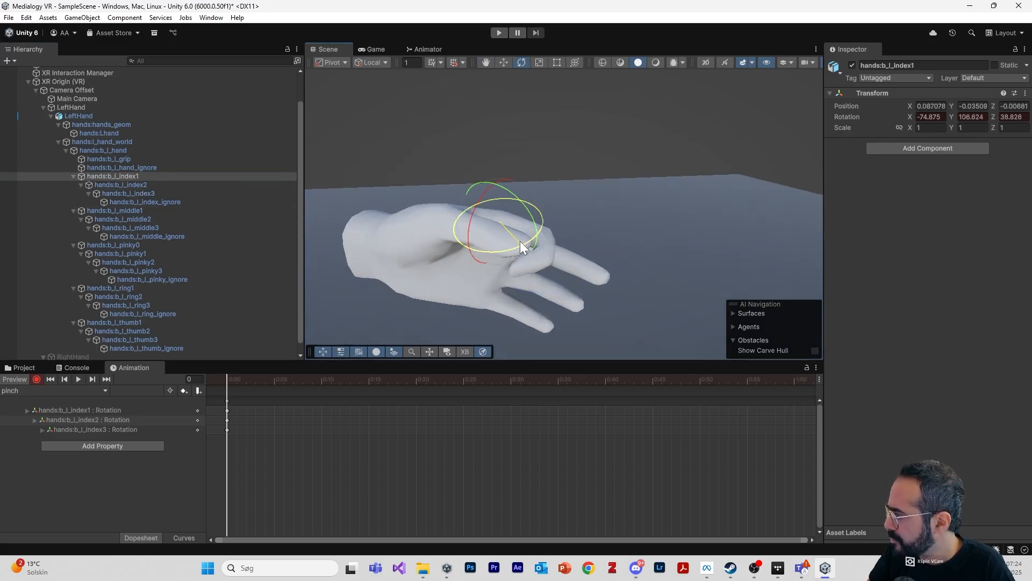
Rotate the left thumb's three joints inward to meet the index fingertip, with the last joint's Z rotation at about -16.
scroll(164, 237, "down", 1)
left_click(207, 311)
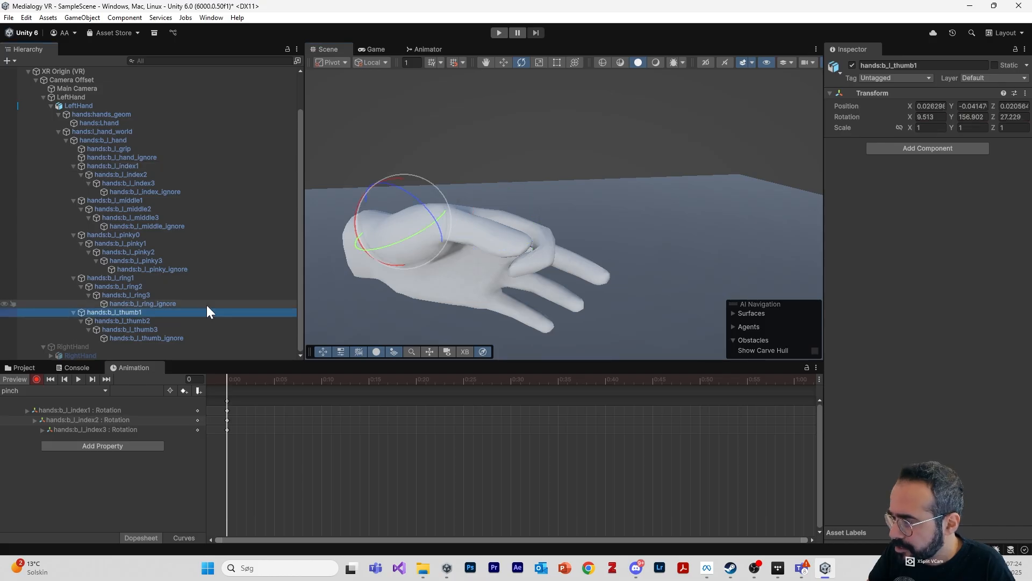
left_click_drag(421, 204, 473, 216)
left_click(168, 320)
left_click_drag(467, 292, 484, 199, "alt")
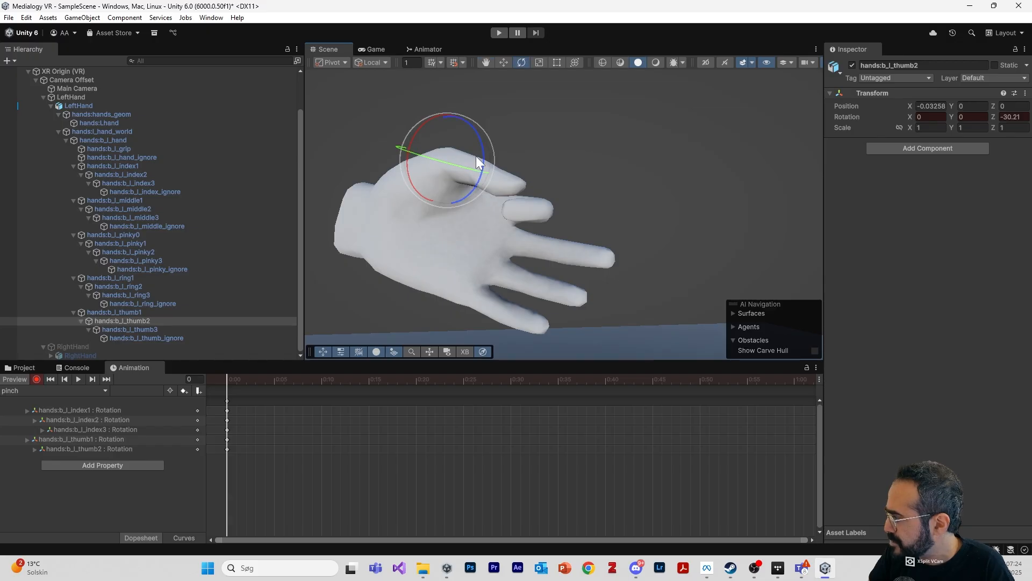
left_click_drag(477, 156, 516, 185)
left_click(211, 329)
left_click_drag(567, 215, 640, 257, "alt")
Create a third LeftHand animation clip named point in the animations folder.
left_click(98, 389)
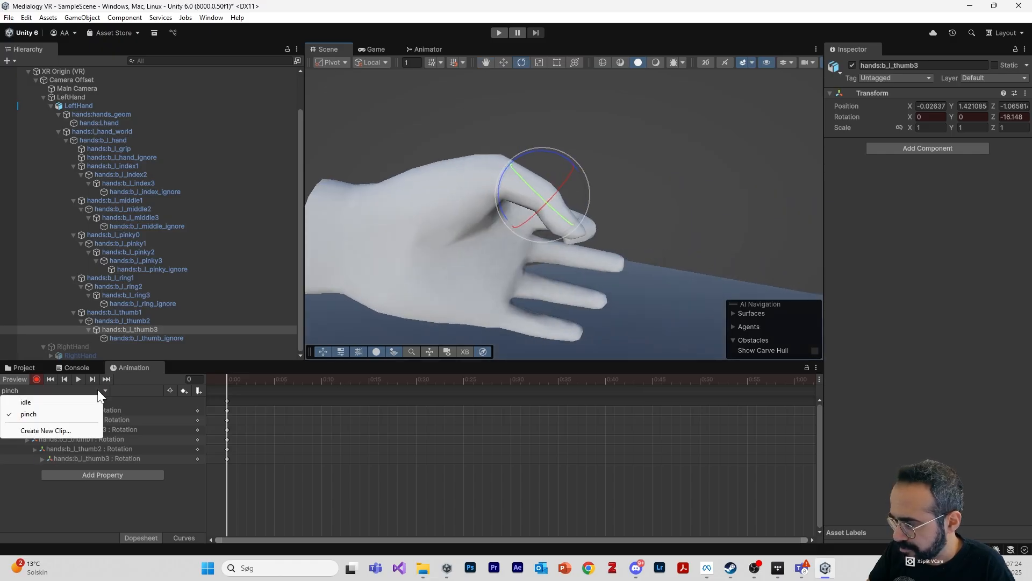
left_click(62, 428)
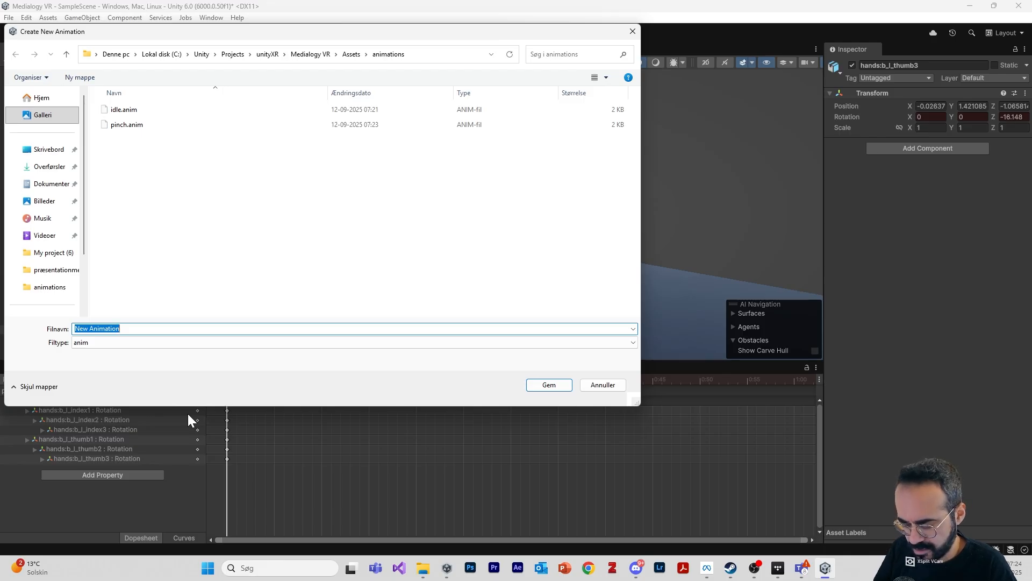
type("point")
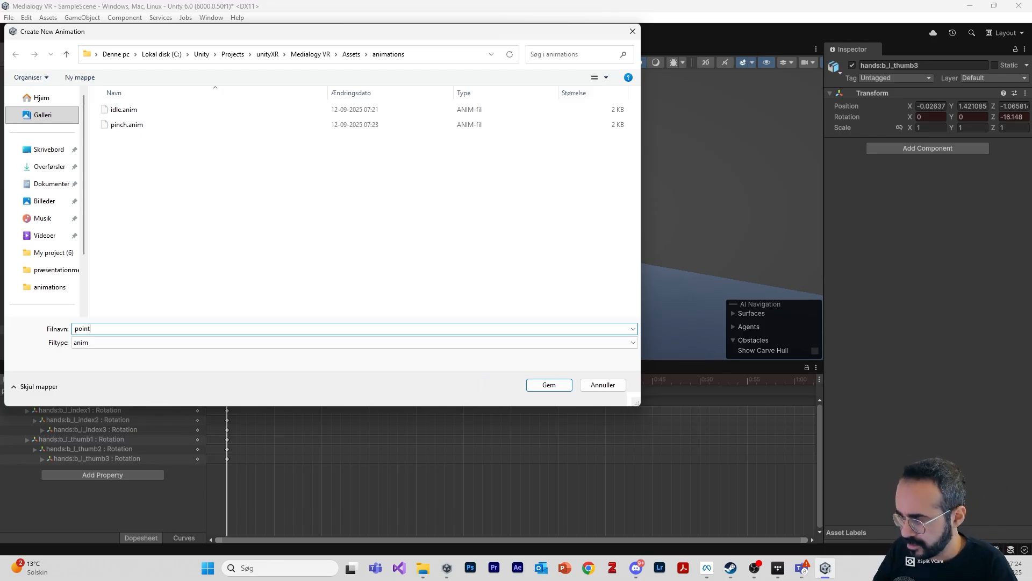
key("Return")
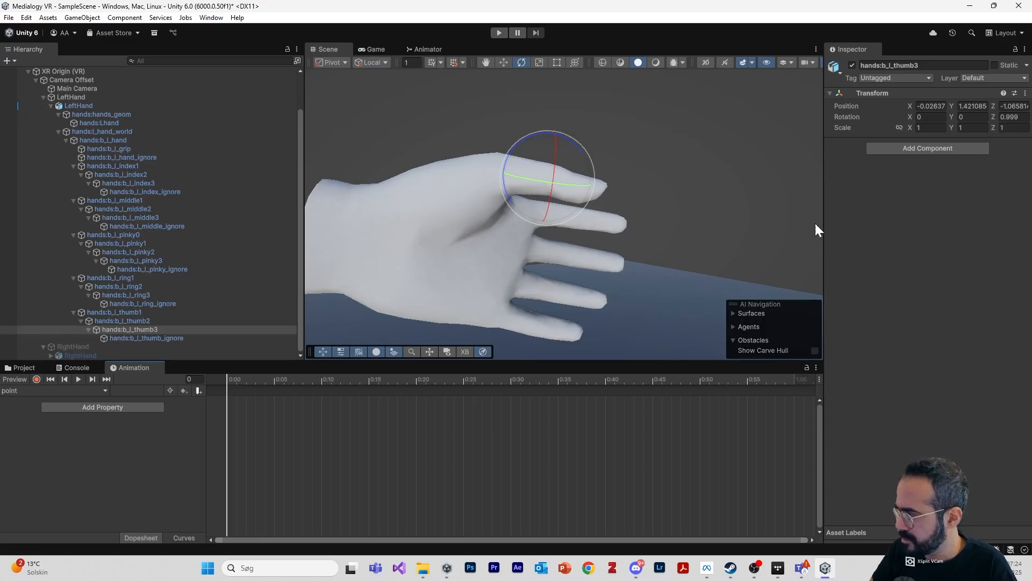
Try to curl the left middle finger's three joints into the palm, with the tip joint's Z rotation at about -104.
left_click_drag(726, 221, 486, 328, "alt")
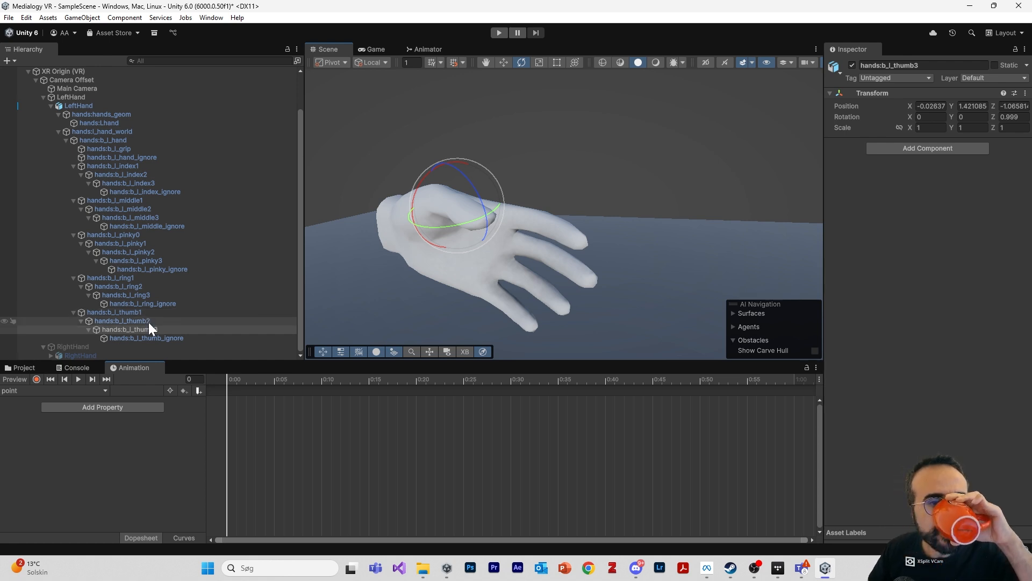
left_click(124, 133)
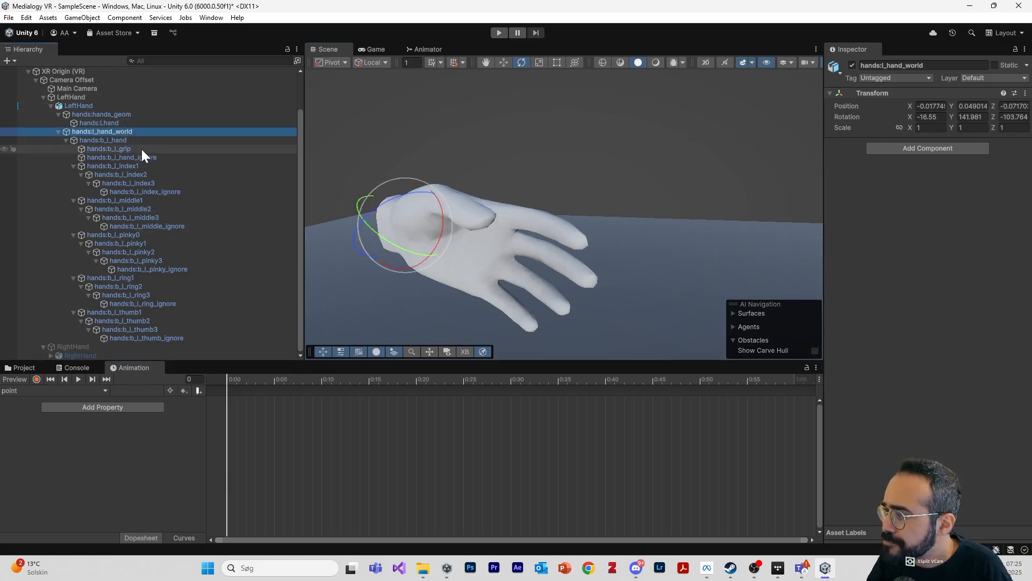
left_click(140, 166)
left_click(143, 201)
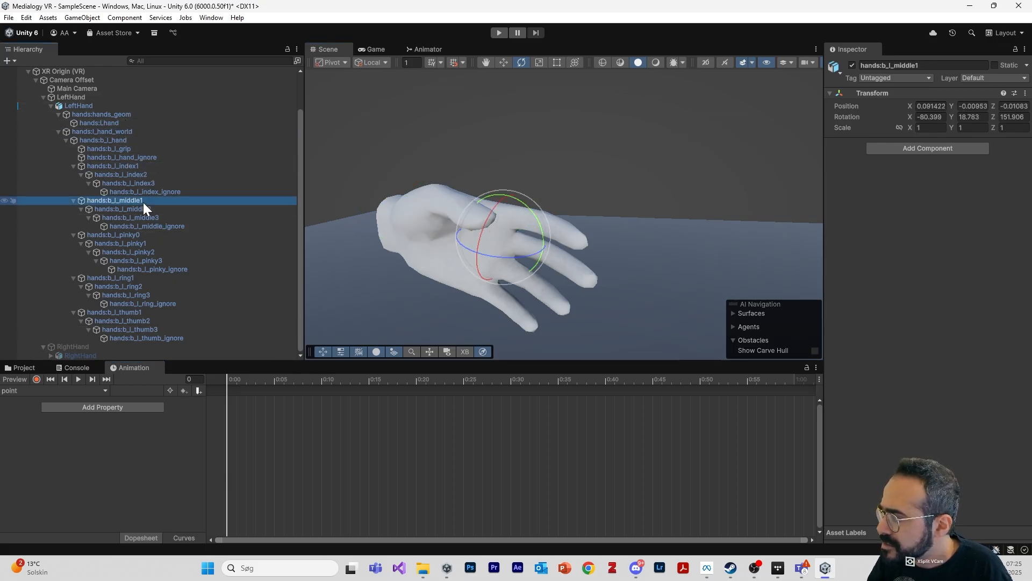
left_click_drag(521, 255, 478, 269)
left_click(238, 209)
left_click(157, 219)
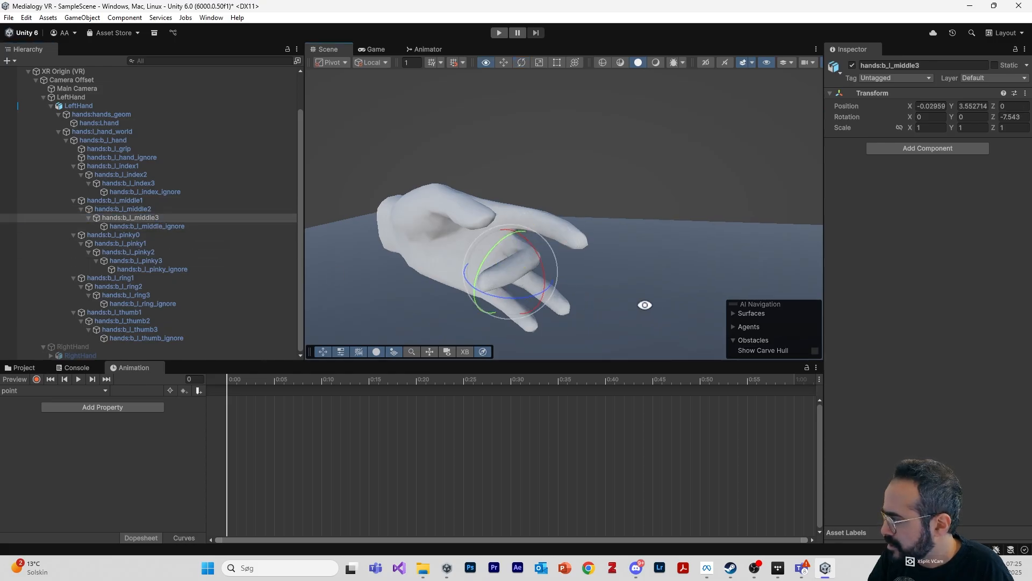
left_click_drag(645, 307, 475, 268, "alt")
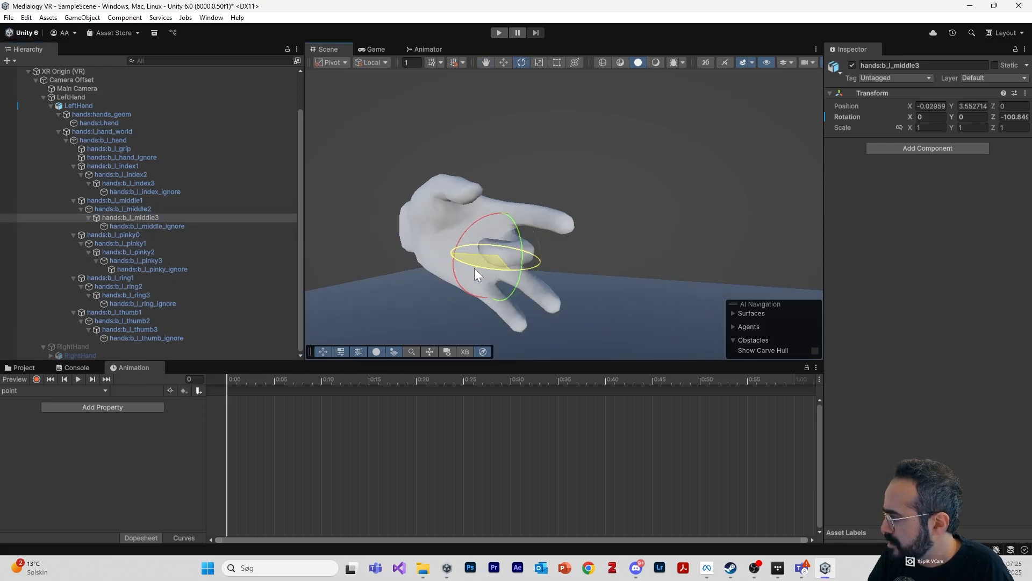
left_click_drag(692, 299, 645, 239, "alt")
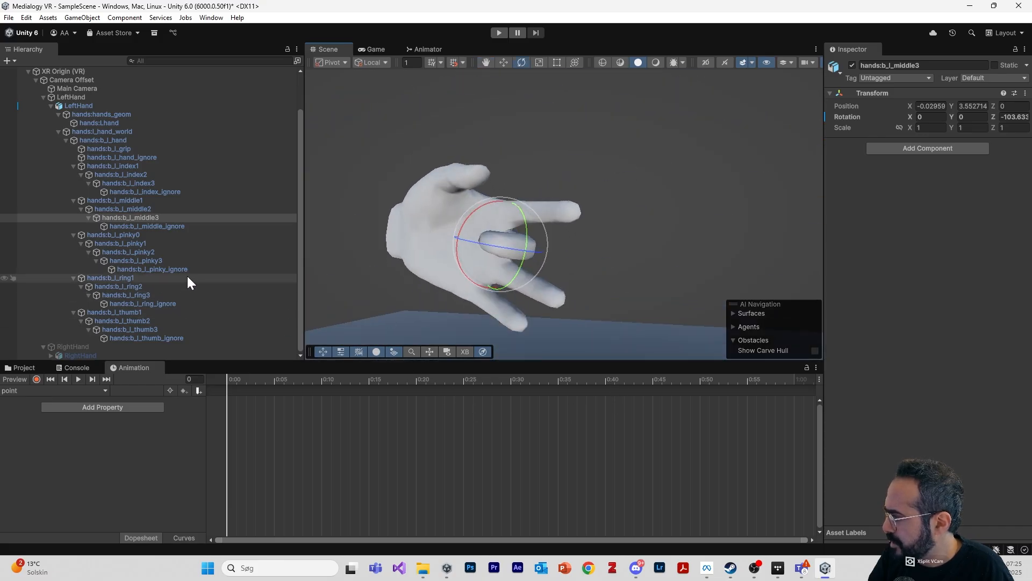
Try to curl the left ring finger's joints into the palm, with Z rotations of about -189, -66 and -98 from base to tip.
left_click(176, 234)
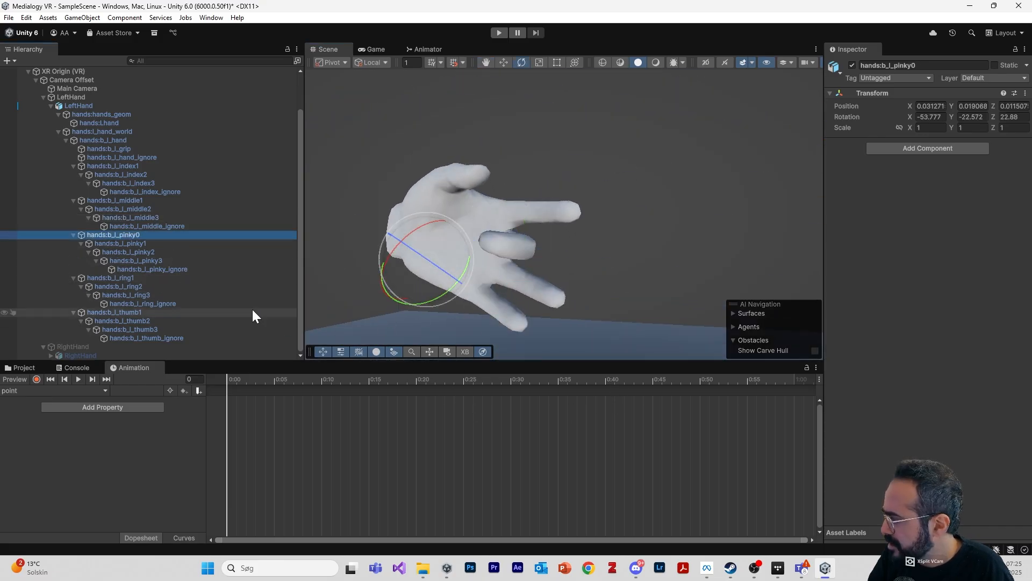
left_click(148, 278)
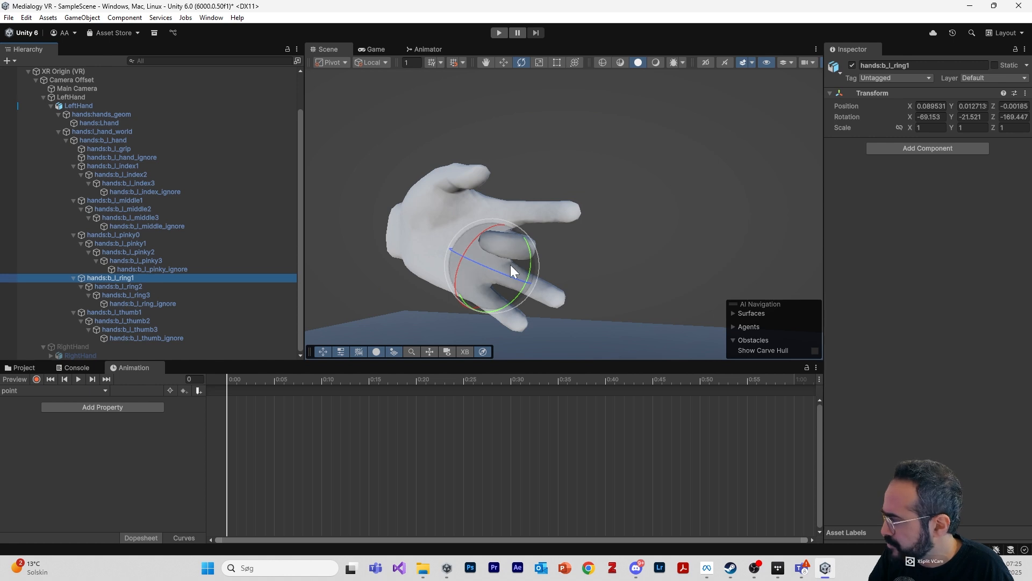
left_click_drag(507, 273, 498, 273)
middle_click_drag(499, 273, 530, 237)
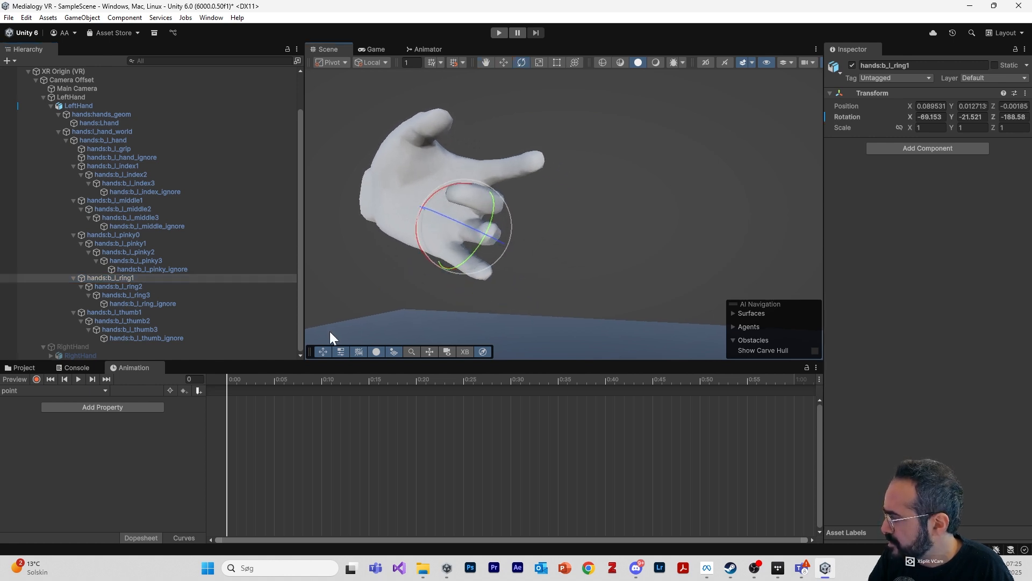
left_click(219, 285)
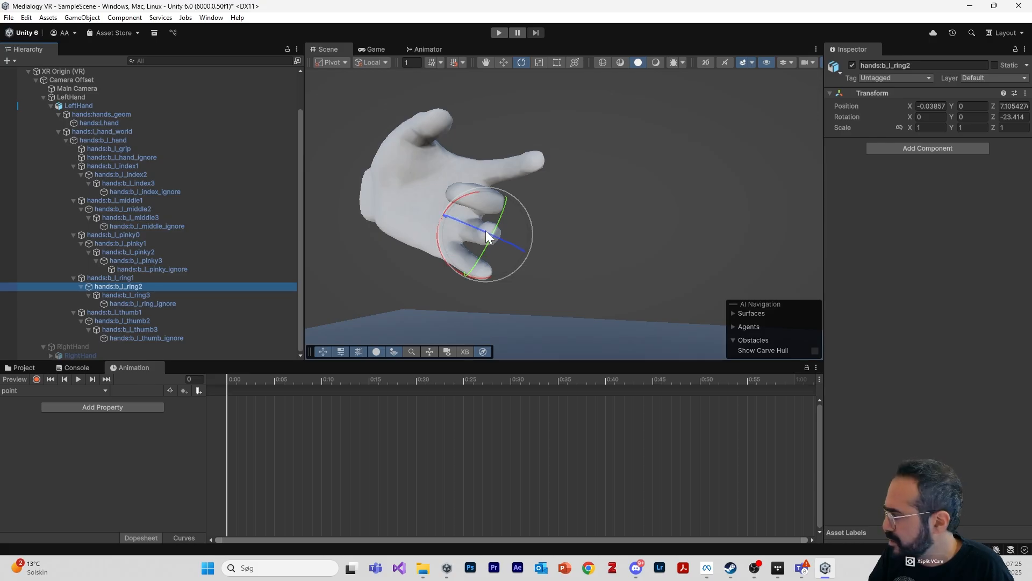
left_click_drag(489, 236, 540, 203)
left_click(143, 294)
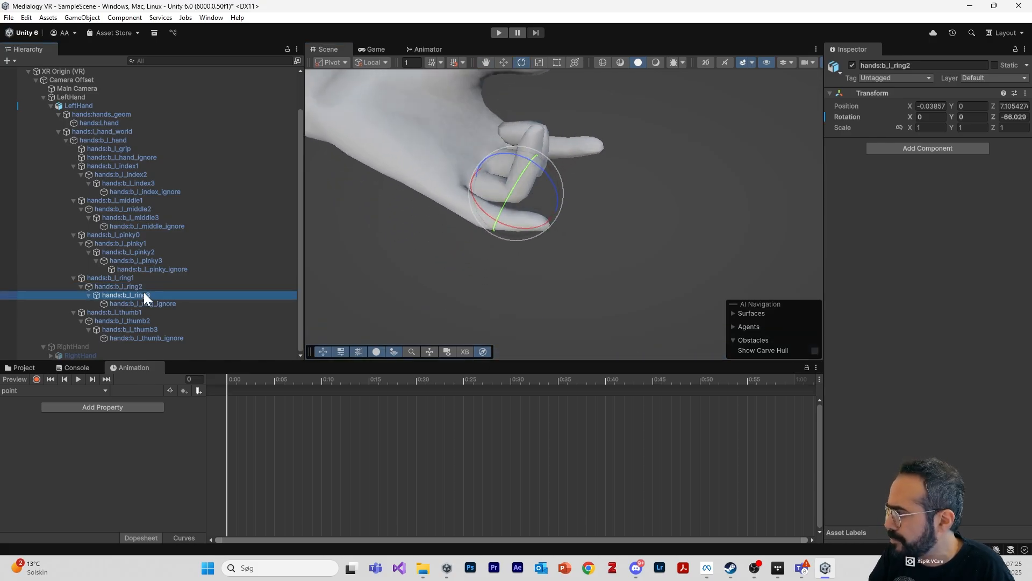
left_click_drag(557, 139, 312, 275)
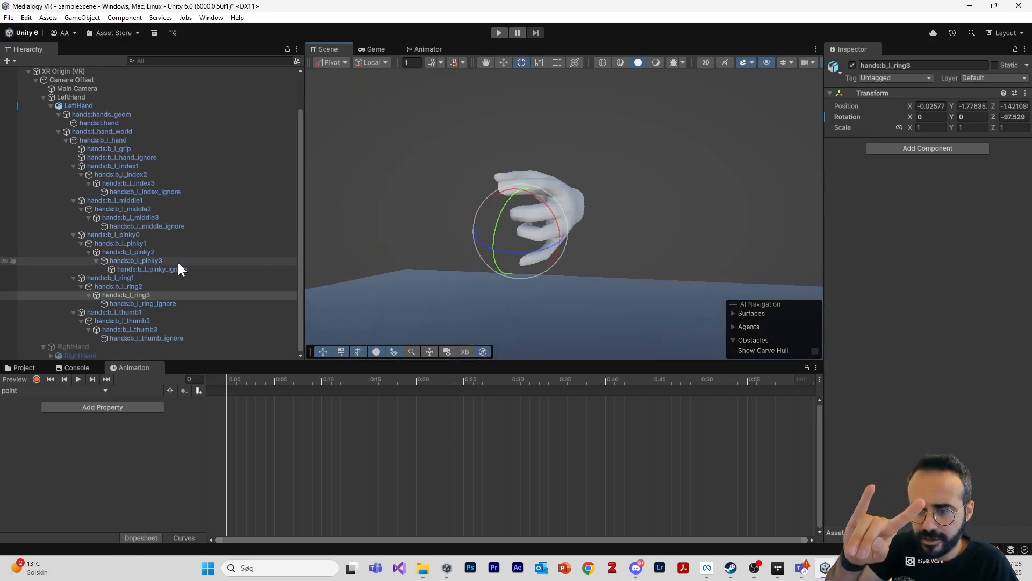
Try to fold the left pinky joints into the palm, with hands:b_l_pinky2's Z rotation at about -96.
left_click_drag(679, 234, 866, 233, "alt")
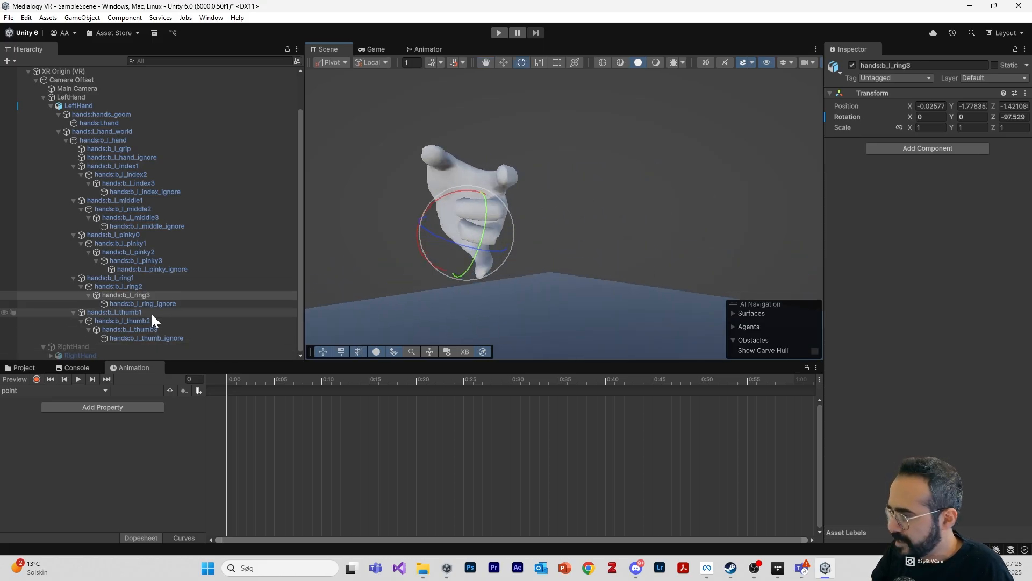
left_click(143, 236)
left_click_drag(389, 290, 532, 285, "alt")
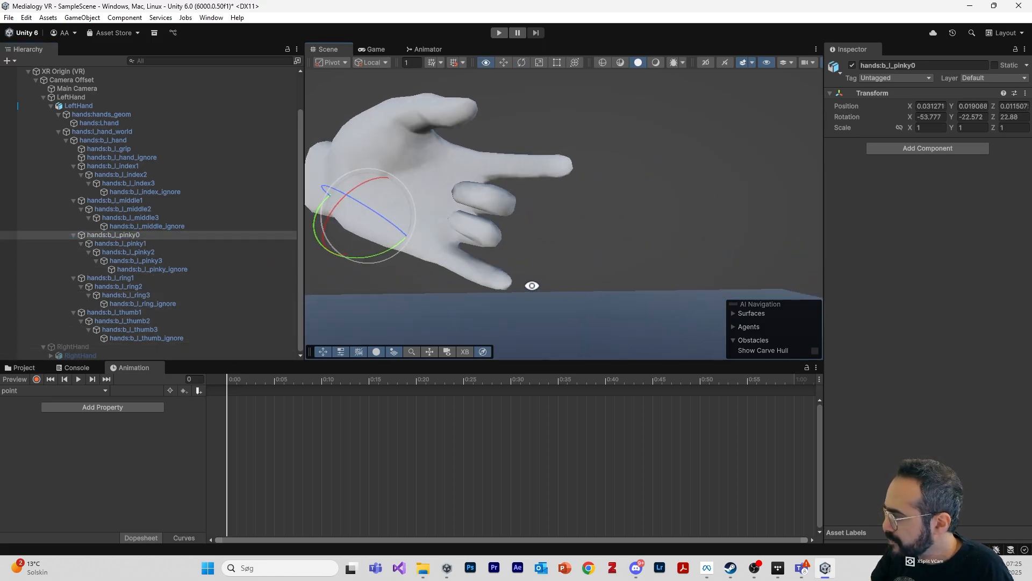
left_click_drag(385, 221, 498, 312)
left_click(236, 244)
left_click(220, 252)
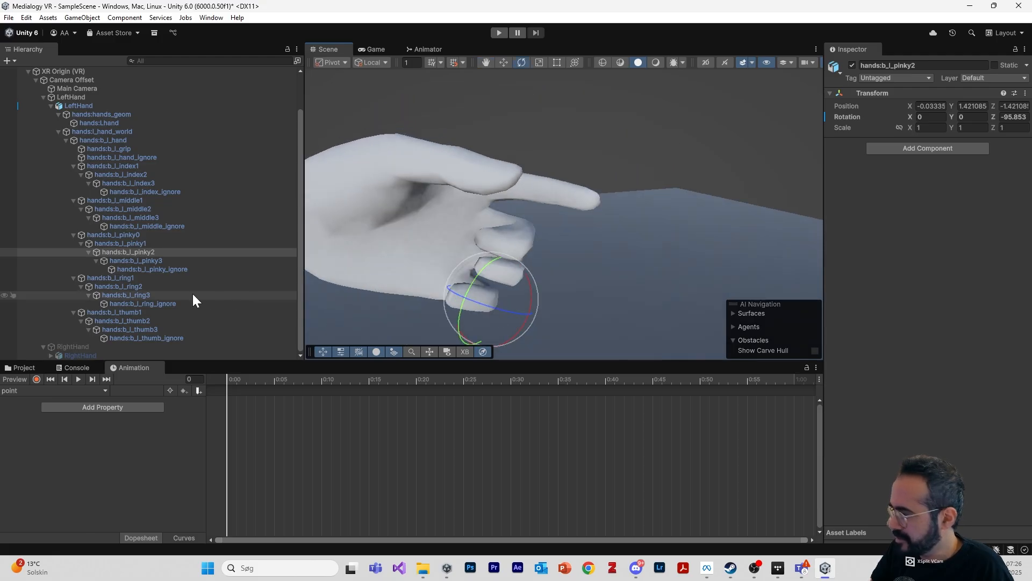
Try to straighten the left index finger for pointing, with Z rotations of about -0.7 on its middle joint and 4 on its tip joint.
left_click(144, 167)
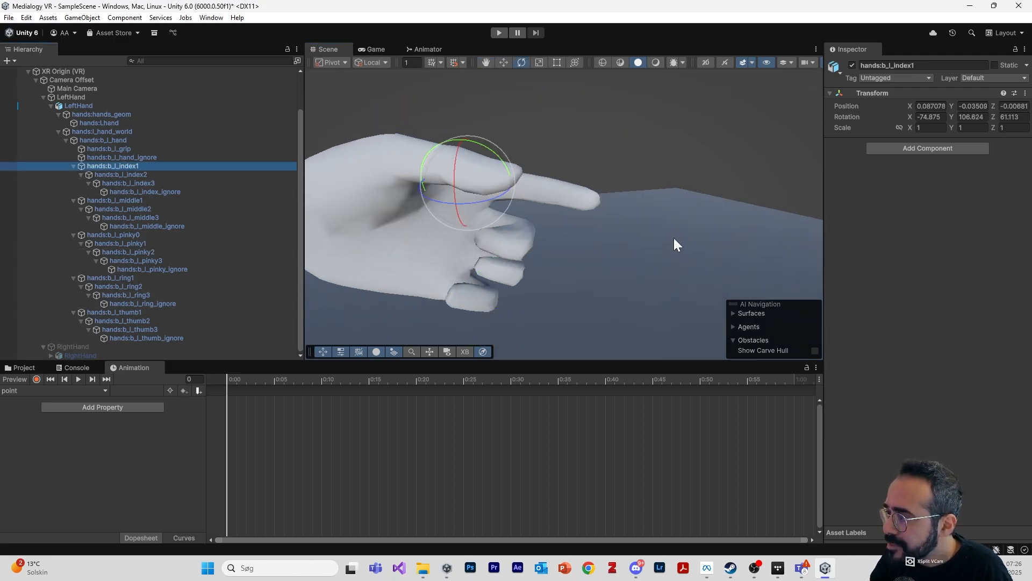
left_click_drag(673, 238, 472, 266, "alt")
left_click_drag(483, 182, 814, 203)
left_click(252, 174)
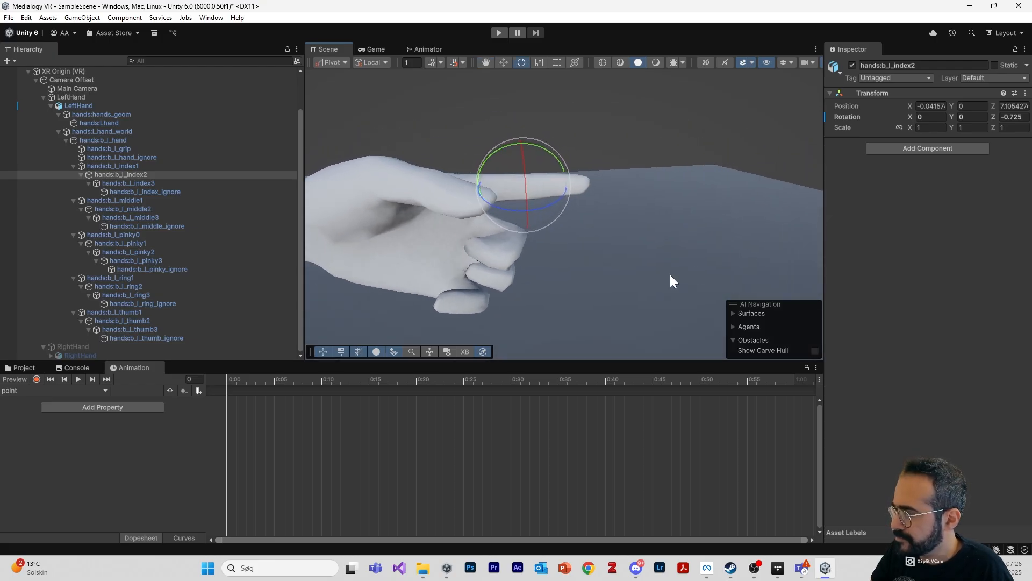
left_click_drag(680, 237, 597, 313, "alt")
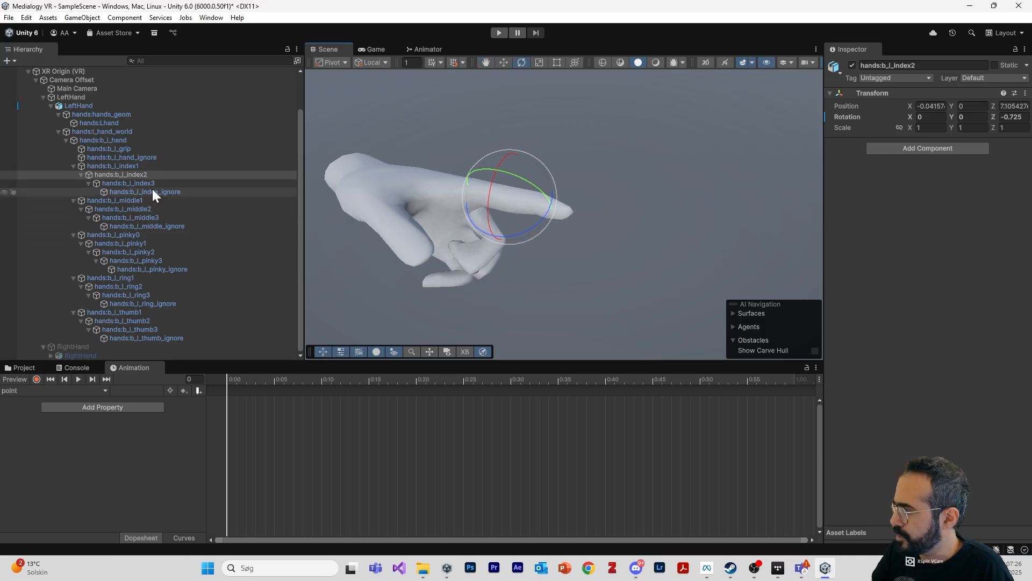
left_click(128, 183)
left_click_drag(565, 228, 618, 153)
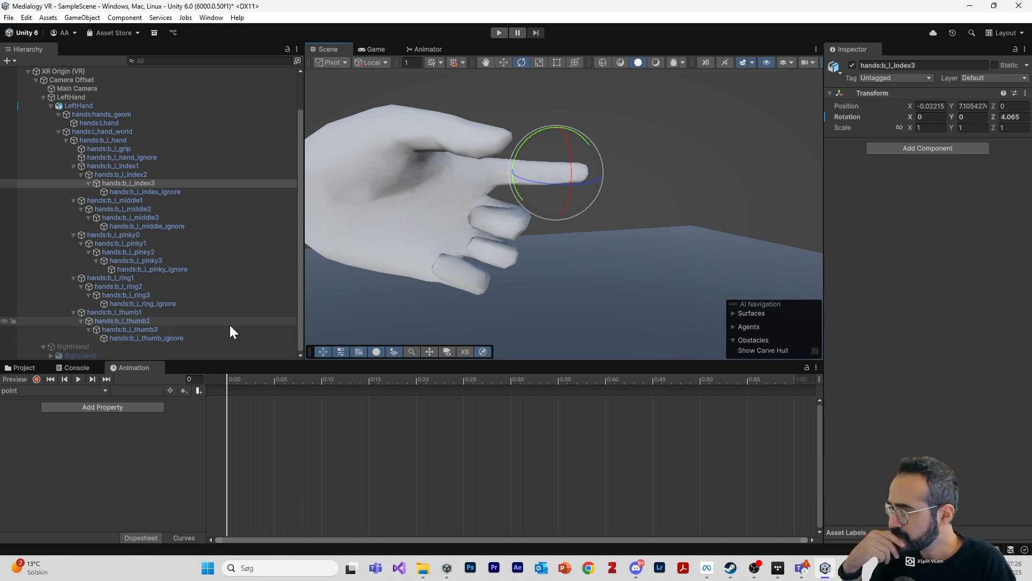
Enable keyframe recording for the point clip.
left_click(36, 379)
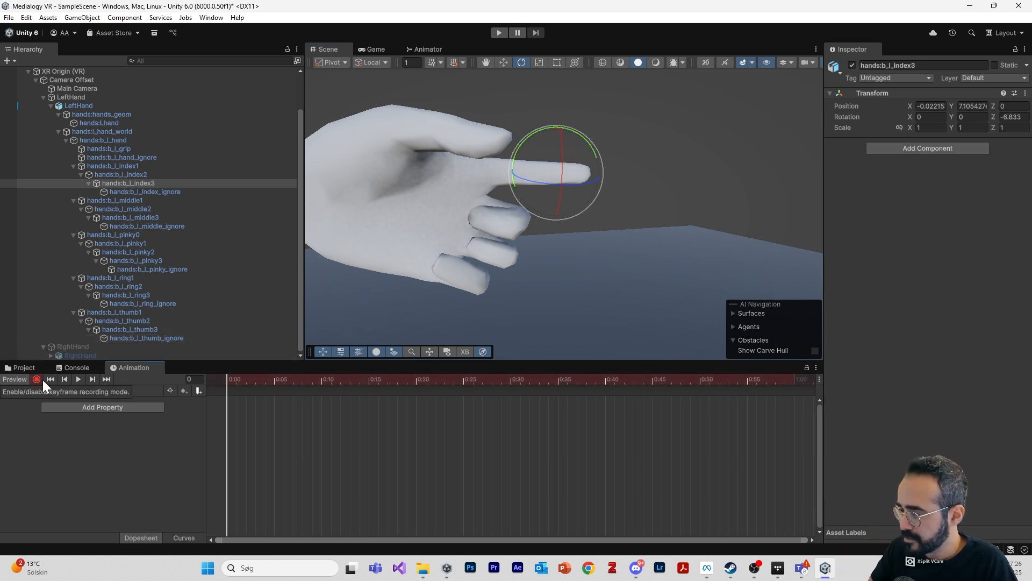
Undo all the unrecorded rotations of the left index, pinky, ring and middle finger joints.
left_click(440, 277)
left_click(440, 277)
left_click(439, 278)
left_click(439, 281)
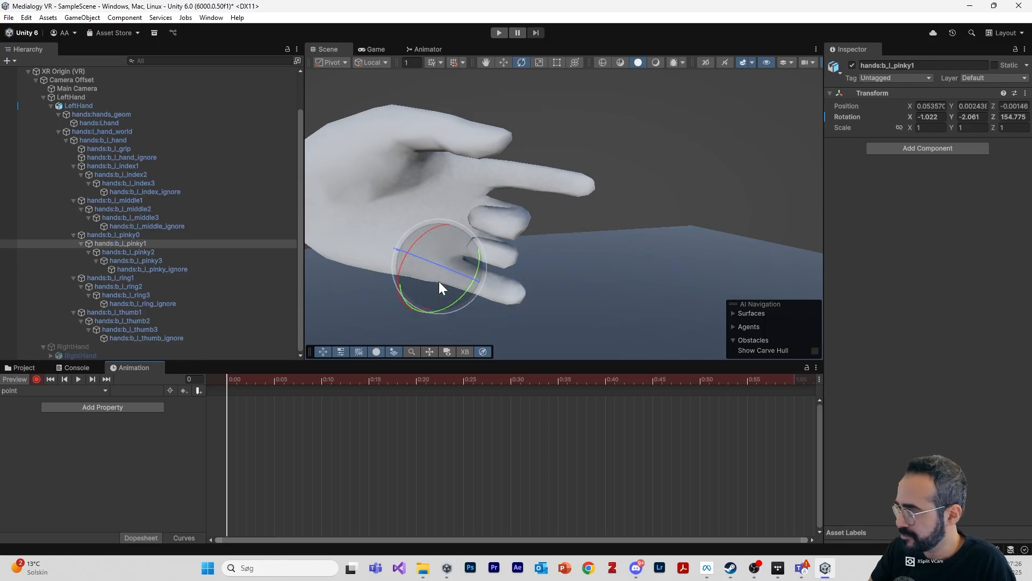
left_click(439, 282)
left_click(439, 281)
left_click(439, 282)
left_click(439, 283)
left_click(440, 285)
left_click(439, 286)
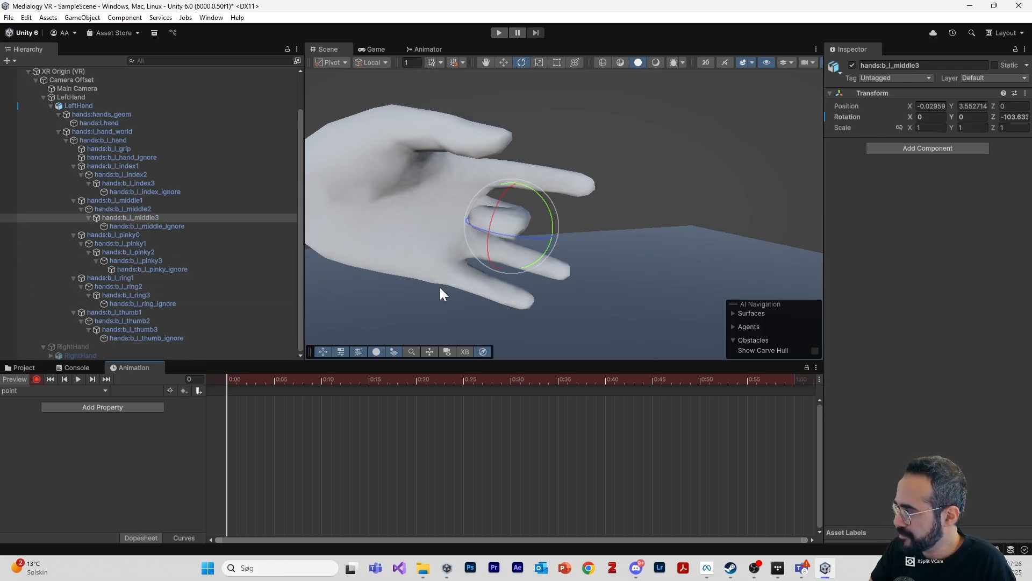
left_click(440, 288)
left_click(441, 288)
left_click(442, 290)
left_click(443, 292)
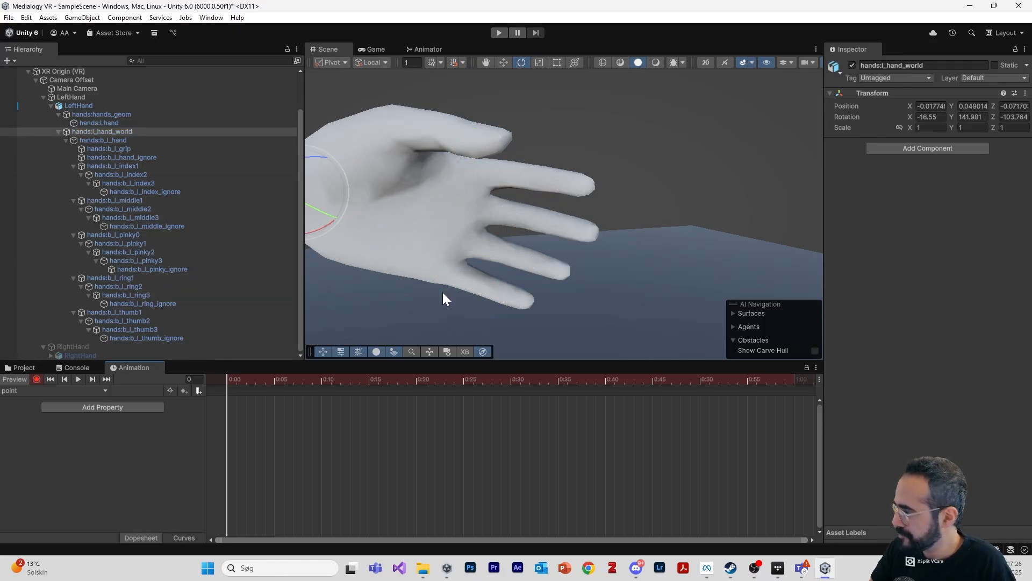
Create a new animation clip for the left hand, saving it over the existing point.anim in the animations folder.
left_click(37, 380)
left_click(336, 312)
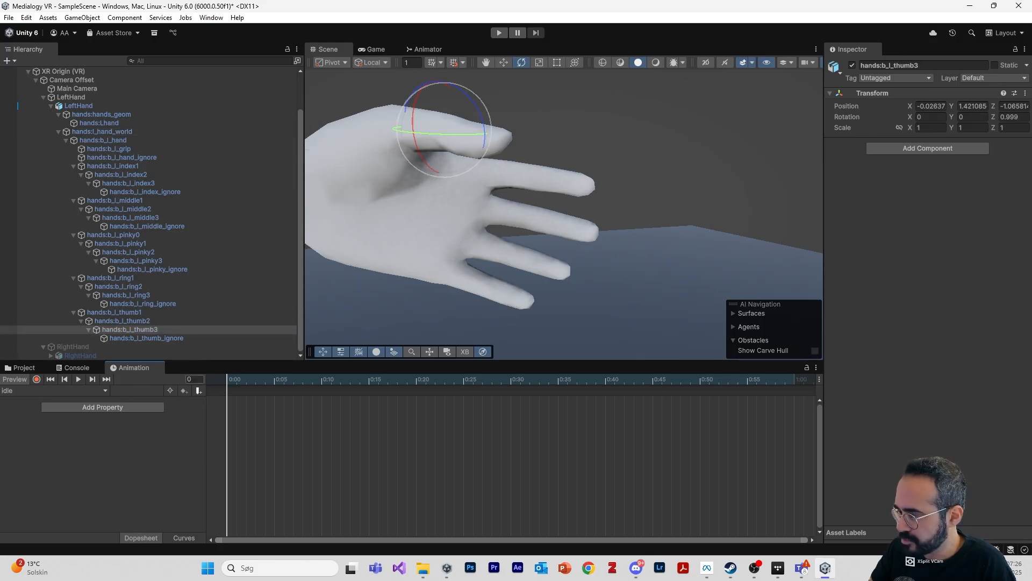
left_click(60, 392)
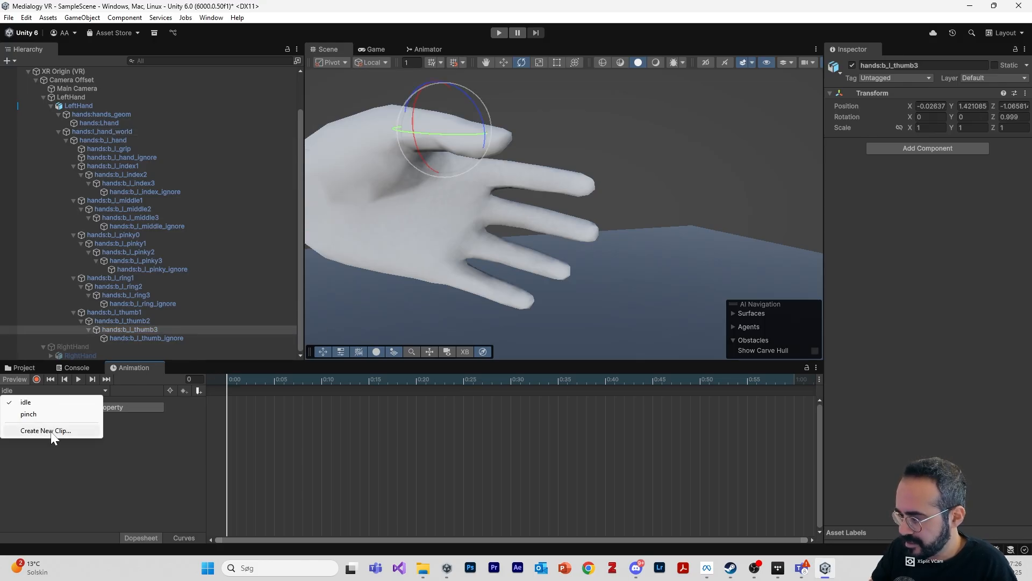
left_click(52, 432)
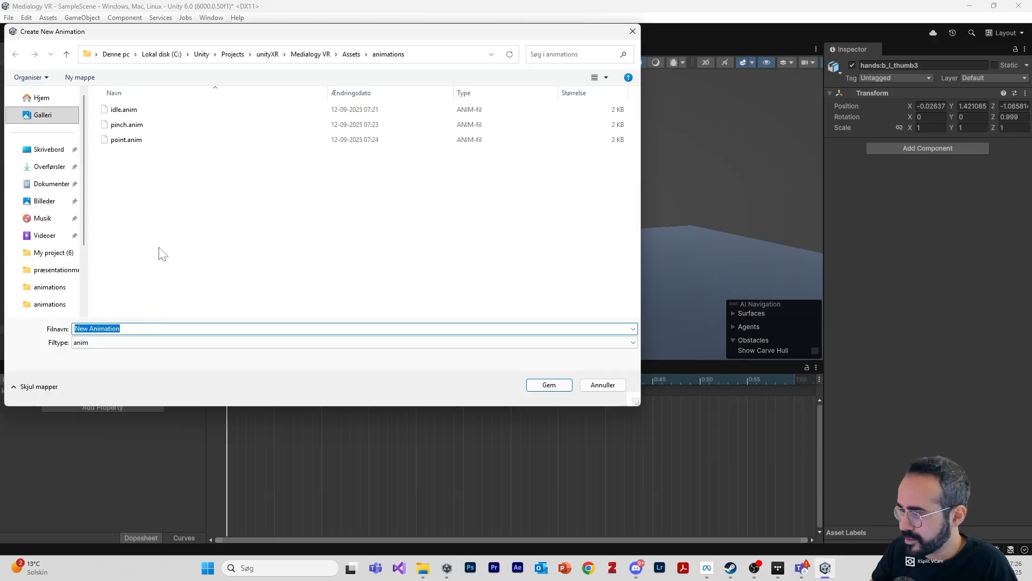
left_click(129, 139)
left_click(549, 384)
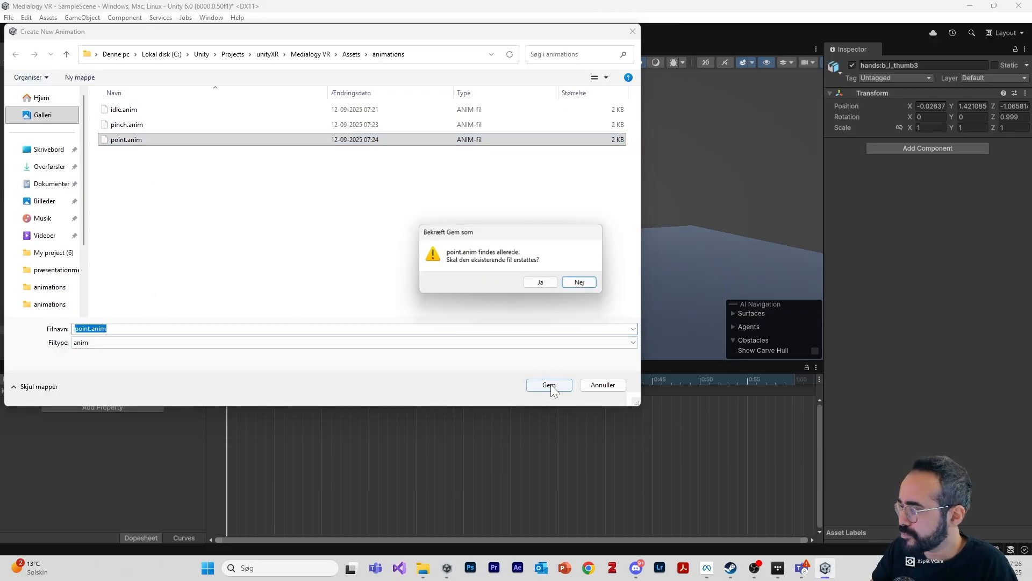
left_click(550, 283)
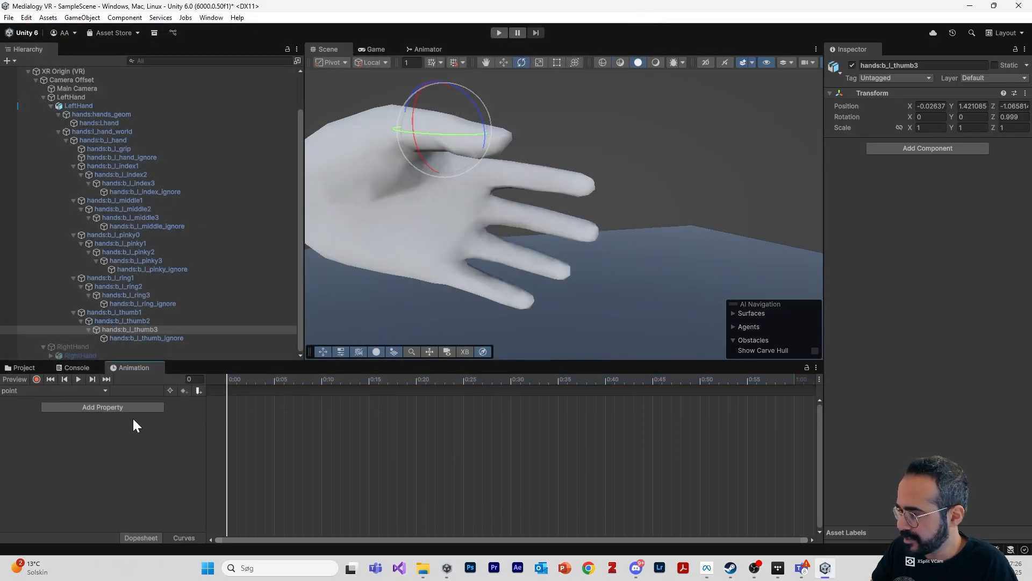
Enable keyframe recording for the point clip and curl the left middle finger's three joints, with middle3 at about -94 in Z.
left_click(39, 380)
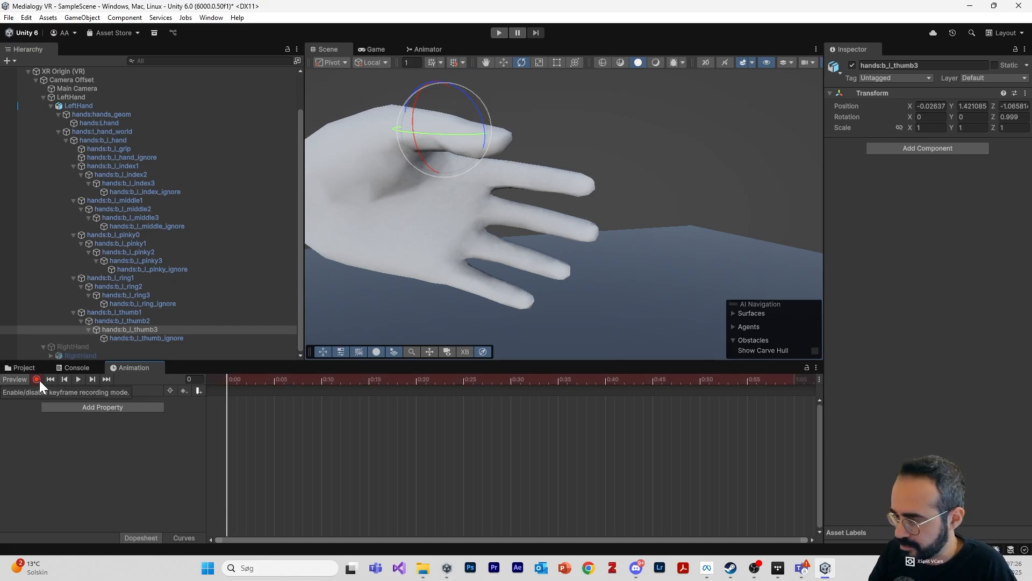
left_click(141, 202)
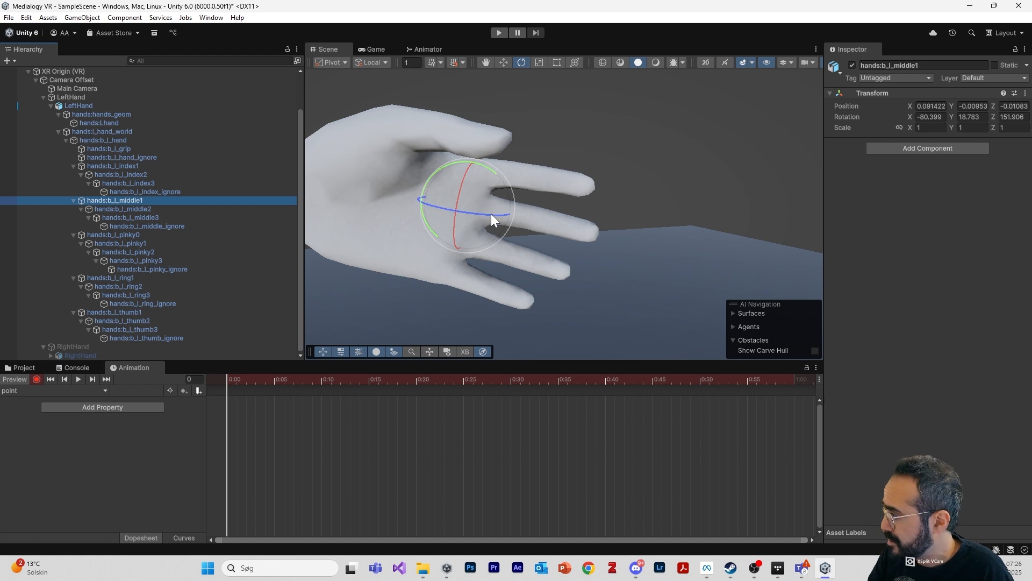
left_click_drag(483, 214, 438, 221)
left_click(228, 209)
left_click(151, 217)
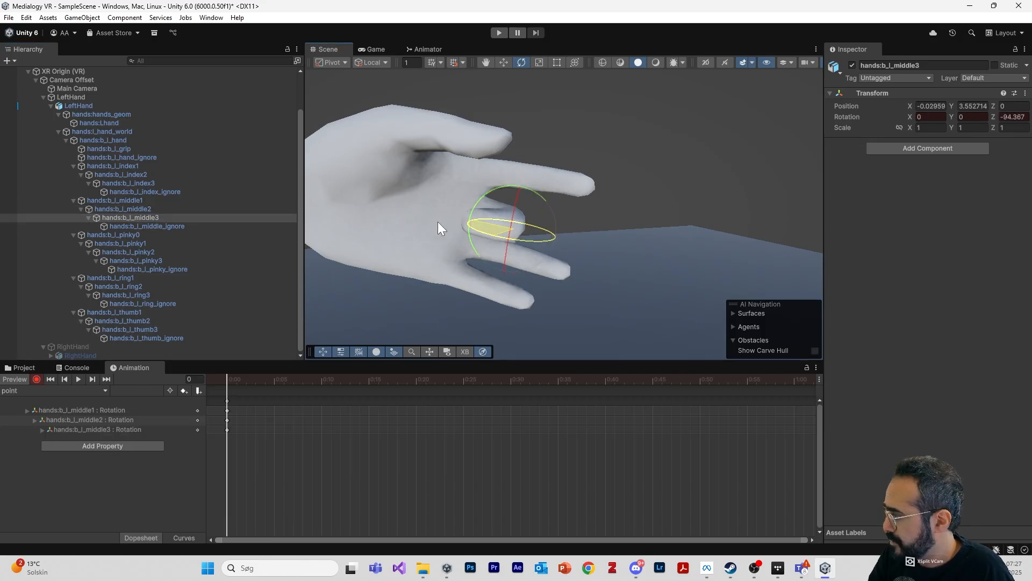
Curl the left pinky in the point clip, rotating pinky0 to about -16 and pinky2 to about -120 in Z, along with pinky1.
left_click(150, 235)
mouse_move(383, 252)
left_mouse_down()
mouse_move(363, 238)
mouse_move(392, 241)
mouse_move(382, 237)
left_mouse_up()
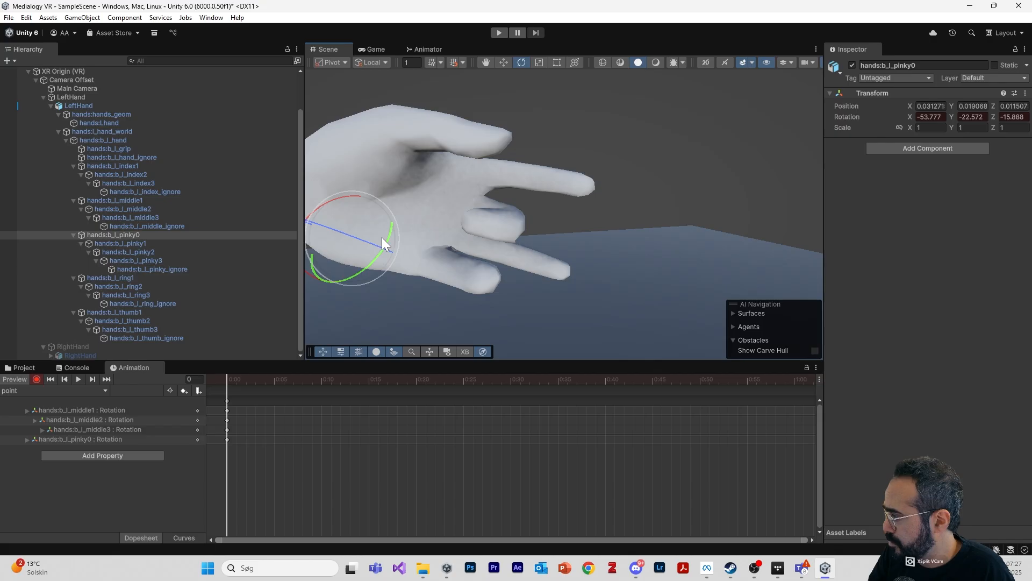
left_click(265, 243)
left_click_drag(436, 259, 408, 257)
left_click(231, 252)
middle_click_drag(462, 268, 318, 256)
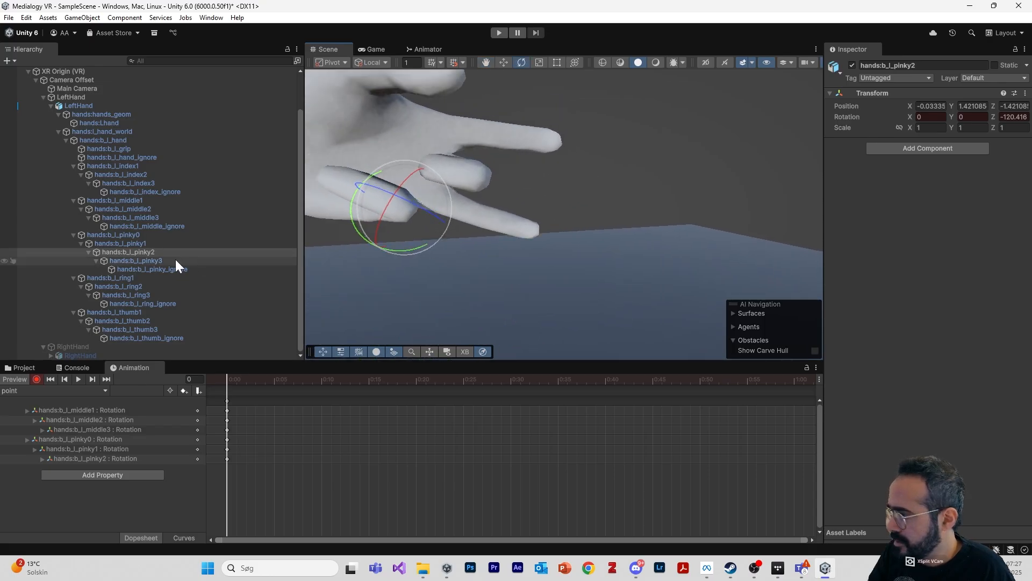
Curl the left ring finger's three joints towards the palm in the point clip, with ring3 at about -39 in Z.
left_click(163, 276)
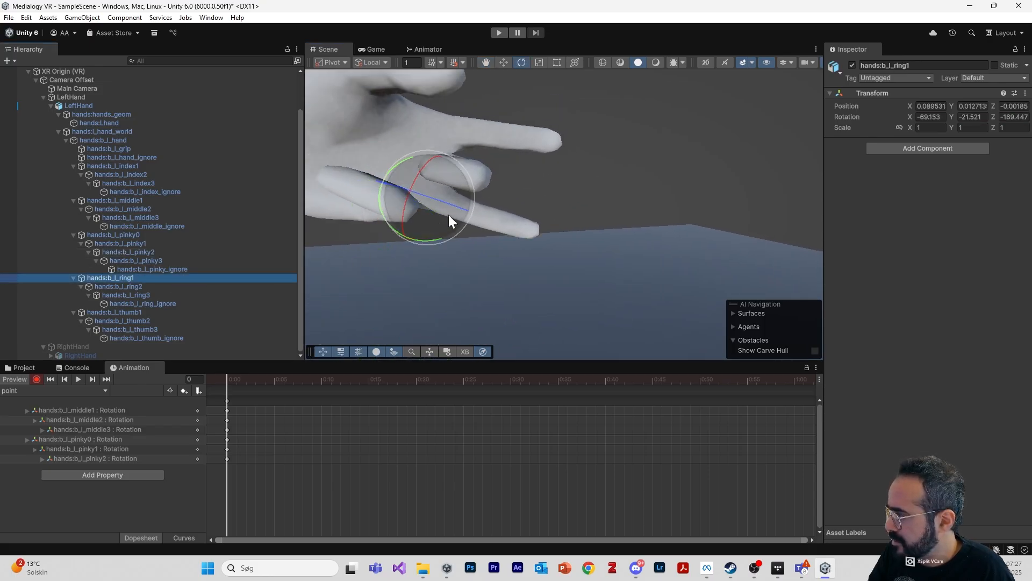
left_click_drag(449, 214, 467, 205)
left_click(164, 286)
left_click(159, 296)
middle_click_drag(383, 247, 448, 269)
left_click_drag(448, 269, 414, 273, "alt")
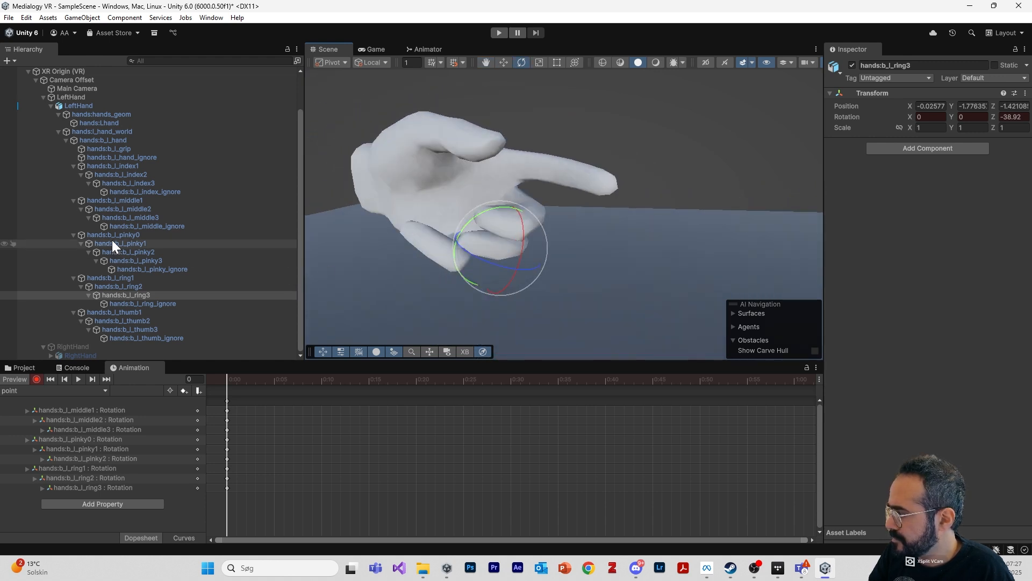
Straighten the left index finger by rotating its three joints in the point clip, with index3 at about 5.3 in Z.
left_click(142, 166)
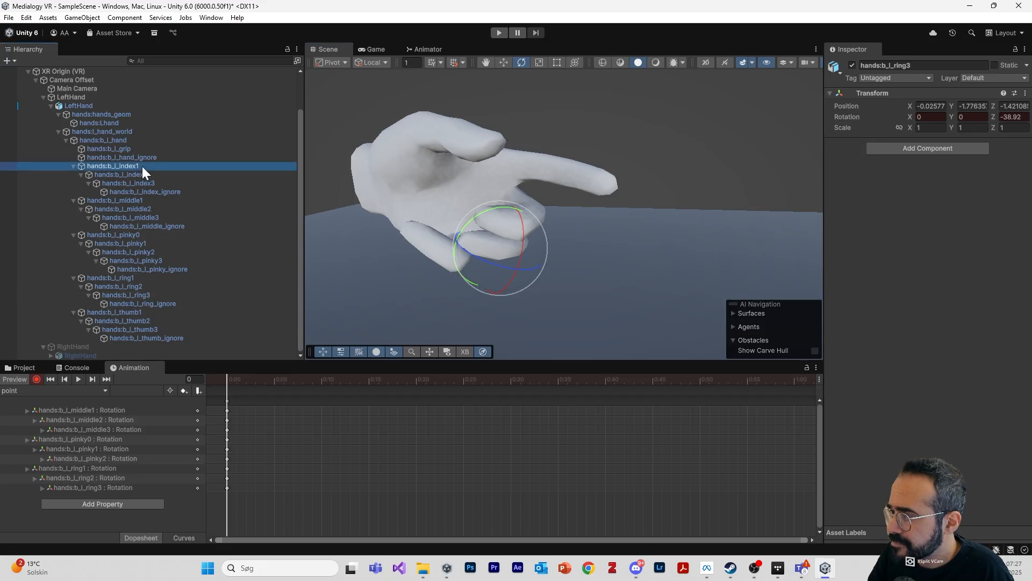
left_click_drag(513, 176, 523, 175)
left_click(264, 174)
left_click_drag(707, 217, 539, 283, "alt")
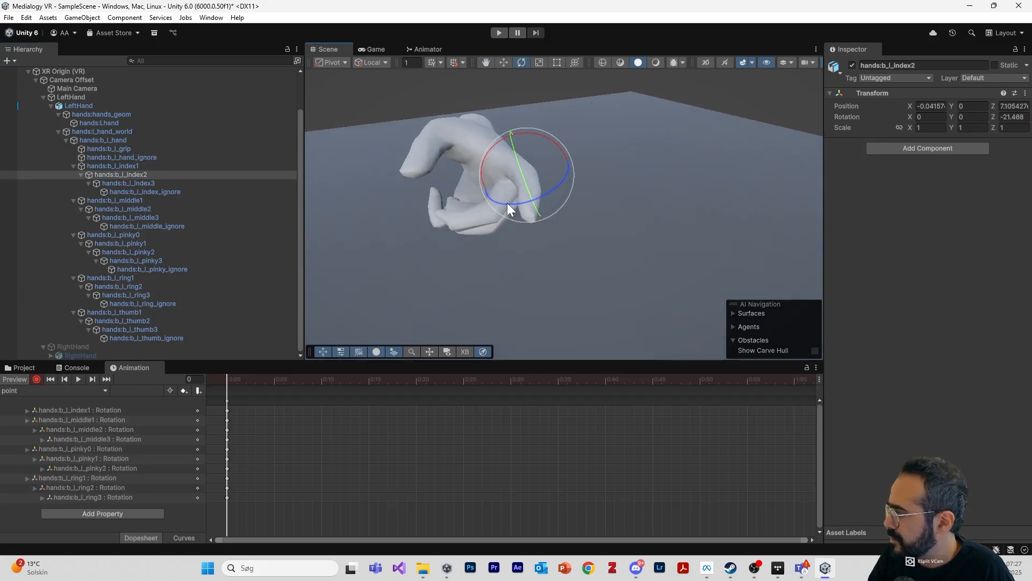
left_click_drag(511, 201, 531, 215)
left_click(220, 183)
left_click_drag(477, 268, 649, 256, "alt")
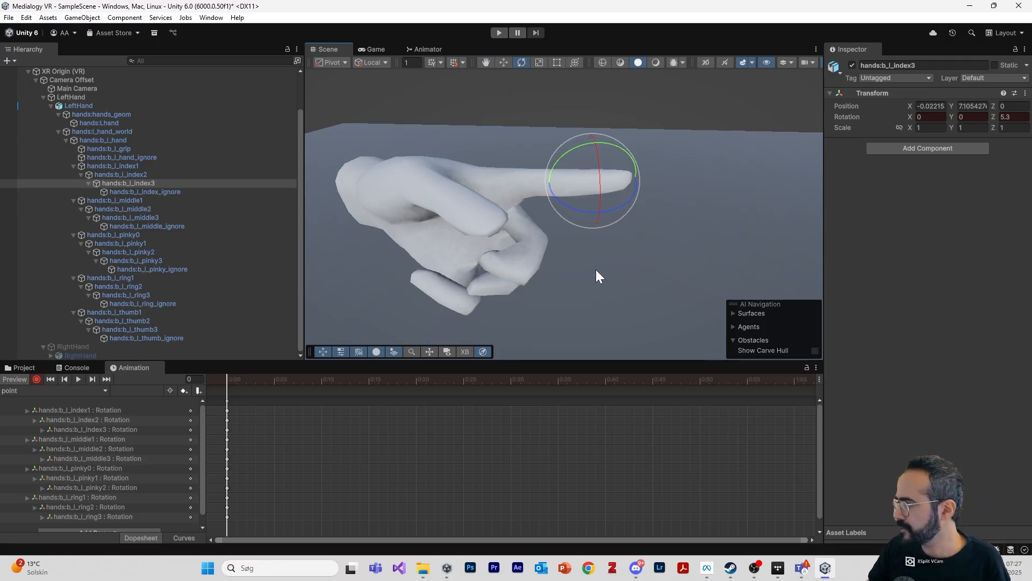
left_click_drag(596, 269, 564, 247, "alt")
Create a new animation clip named fist in the animations folder.
left_click(64, 391)
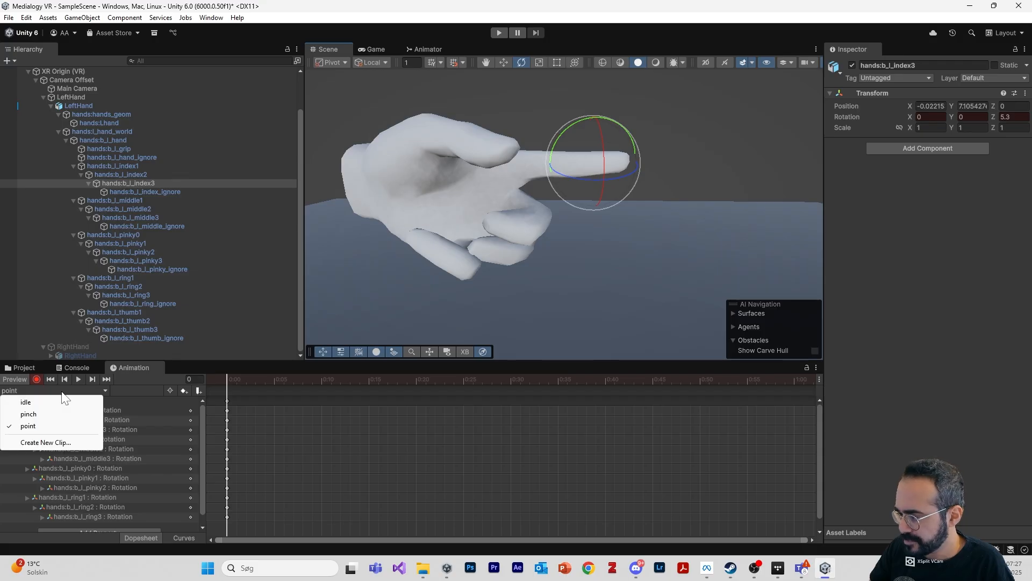
left_click(47, 442)
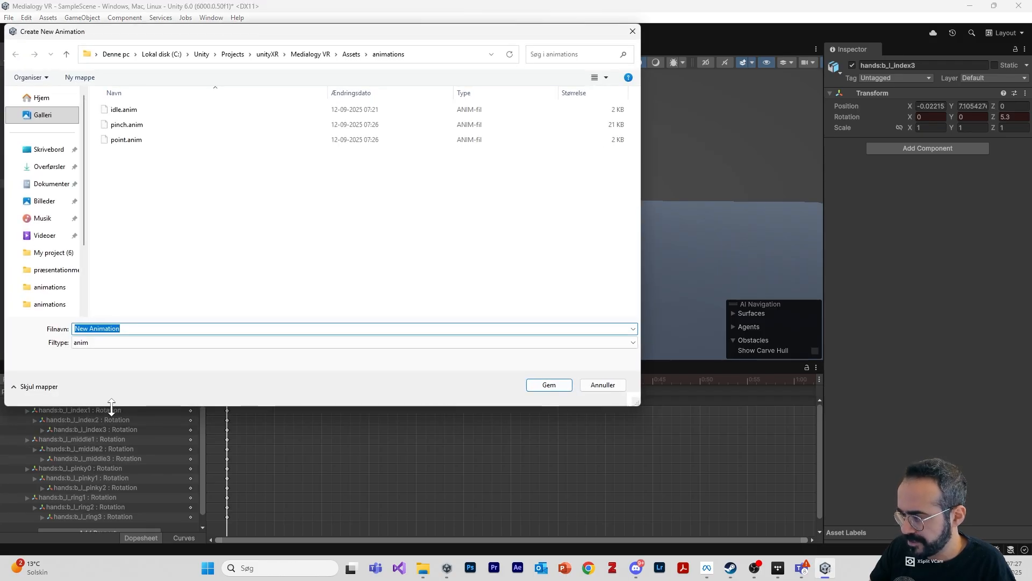
type("fist")
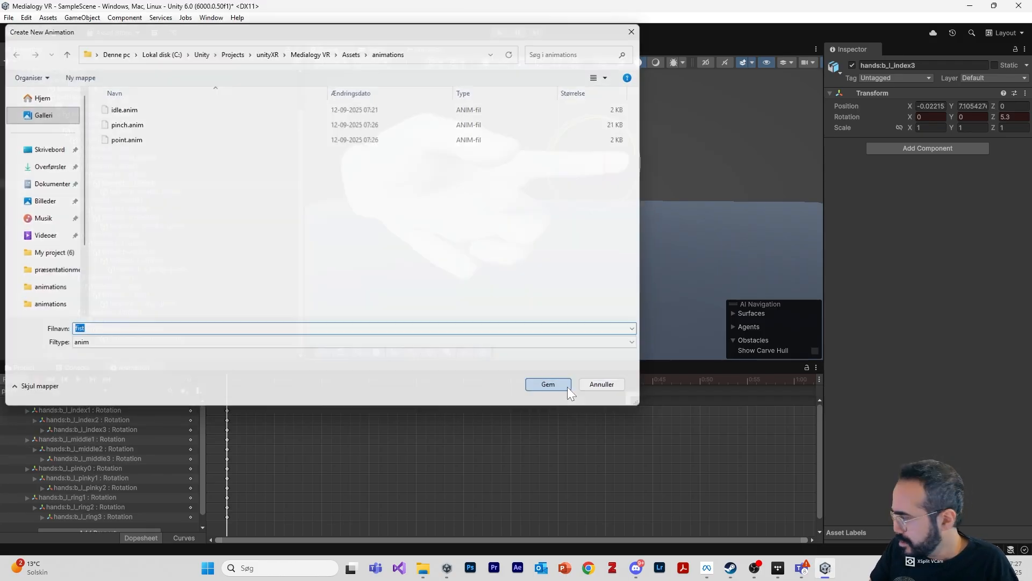
left_click(566, 386)
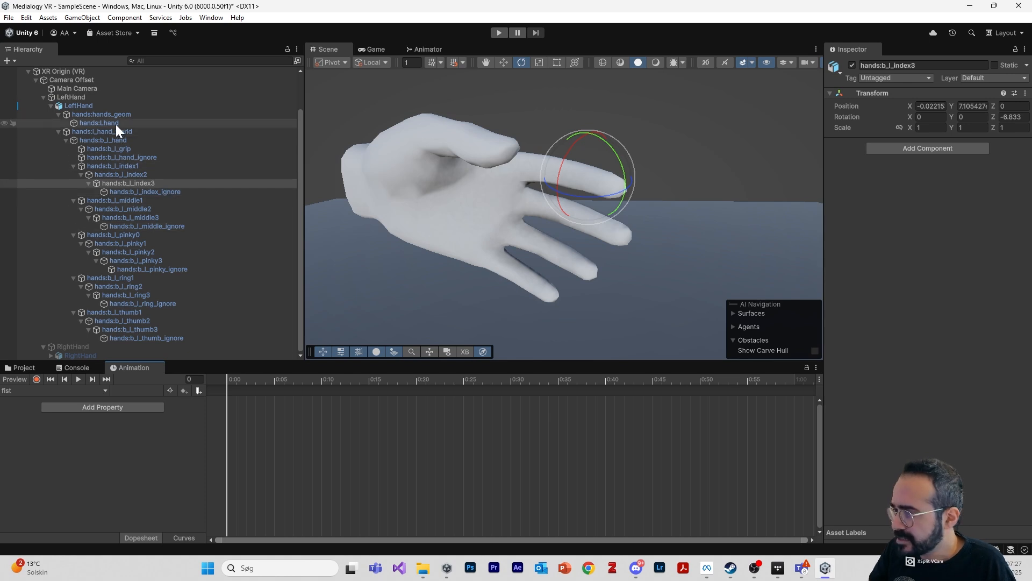
left_click(130, 169)
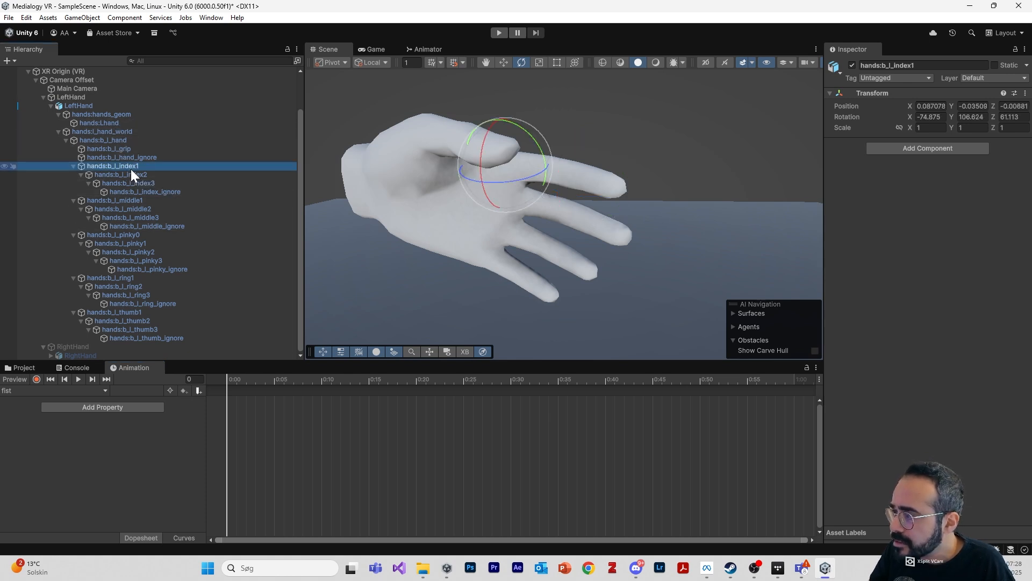
left_click_drag(518, 176, 502, 195)
left_click(156, 174)
left_click(259, 184)
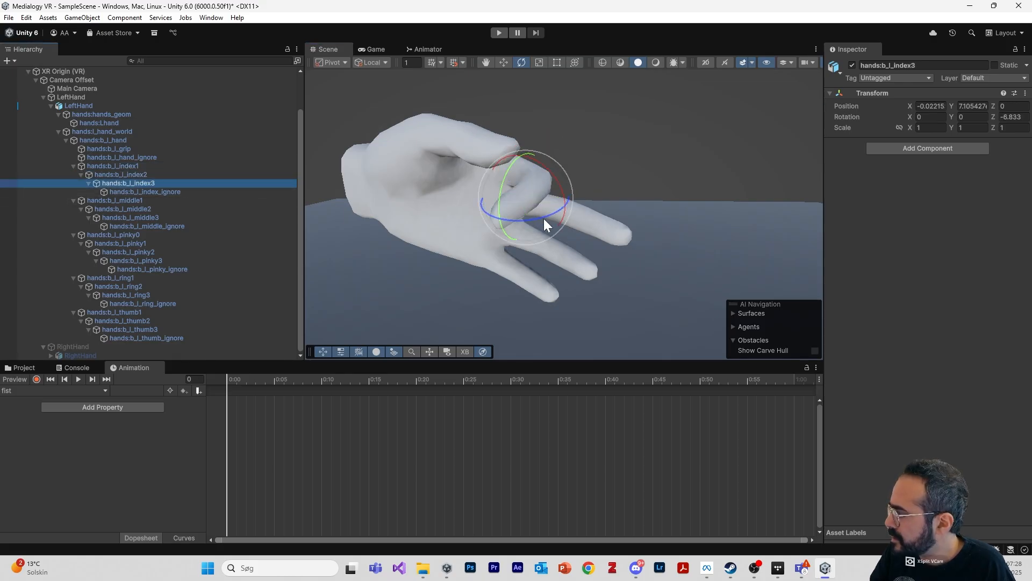
key("ctrl+z")
key("ctrl+z")
key("ctrl+z")
key("ctrl+z")
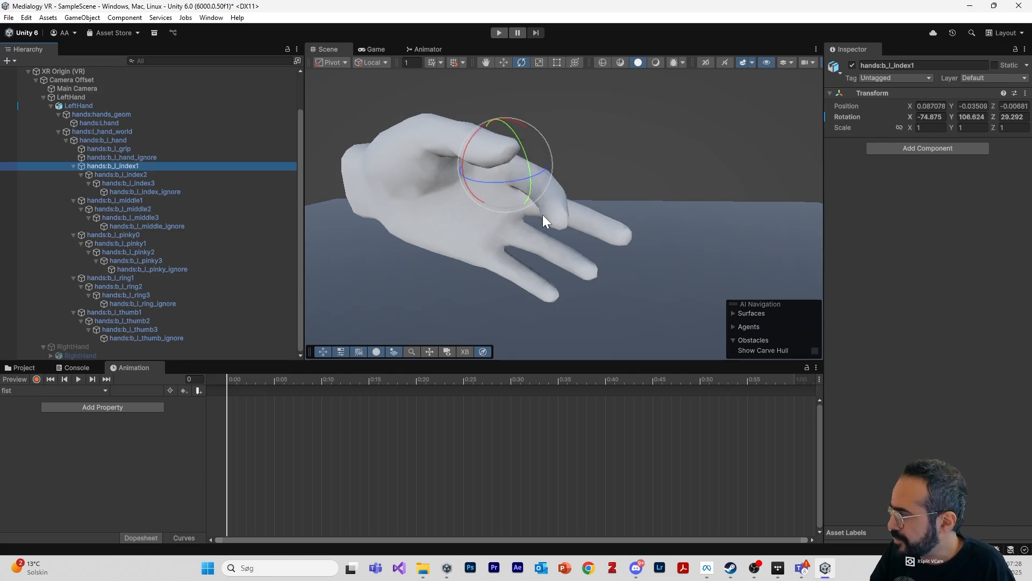
Enable keyframe recording for the fist clip and curl the left index finger, with index1 at about 30 and index3 at about -97 in Z.
left_click(36, 379)
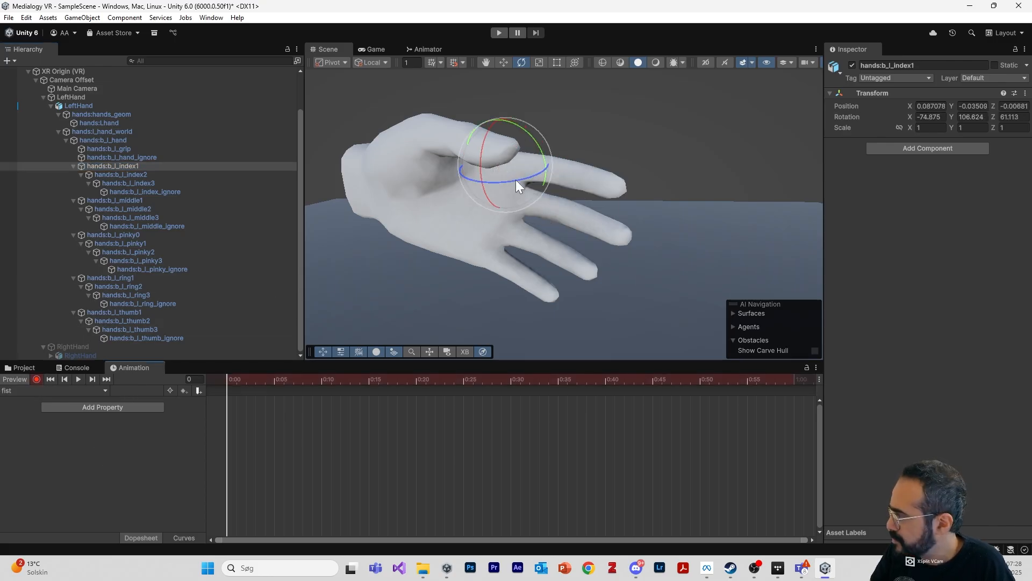
left_click_drag(515, 180, 373, 182)
left_click(153, 175)
left_click(140, 183)
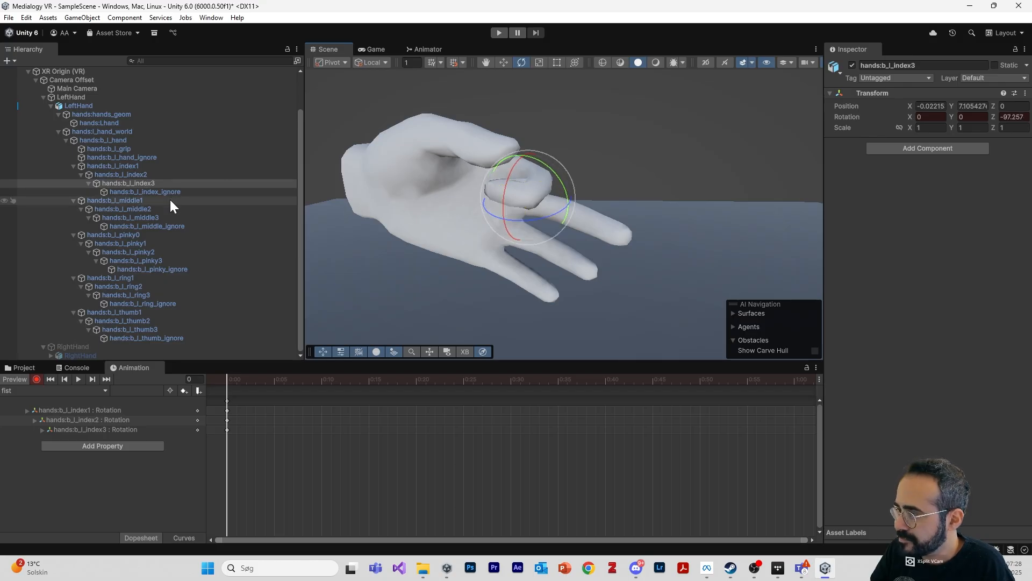
Curl the left pinky in the fist clip, rotating pinky0 to about -5.7 and pinky2 to about -105 in Z, along with pinky1.
left_click(146, 236)
left_click_drag(450, 244, 420, 230)
left_click(241, 243)
left_click(234, 235)
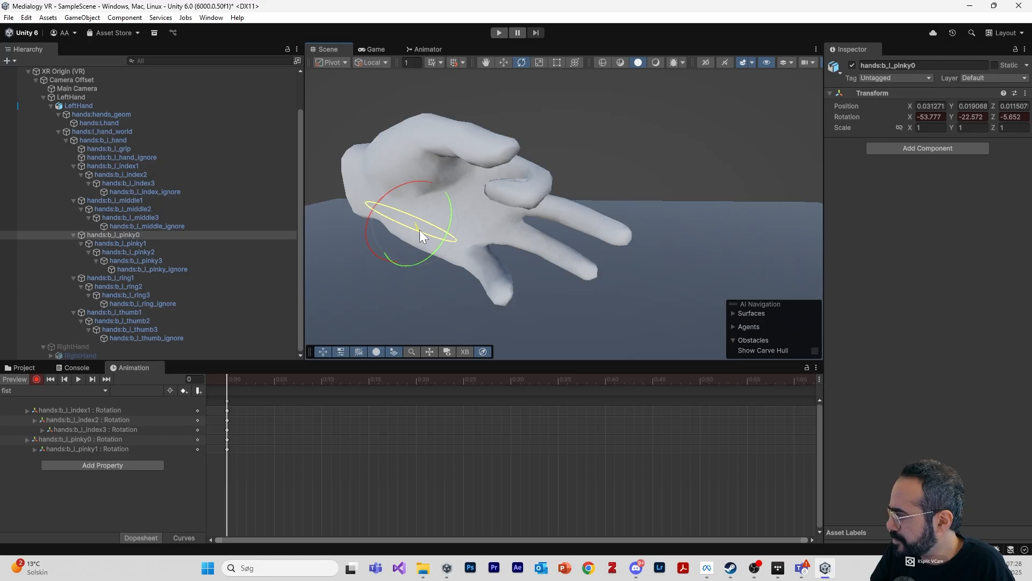
left_click(256, 250)
left_click_drag(494, 283, 447, 264)
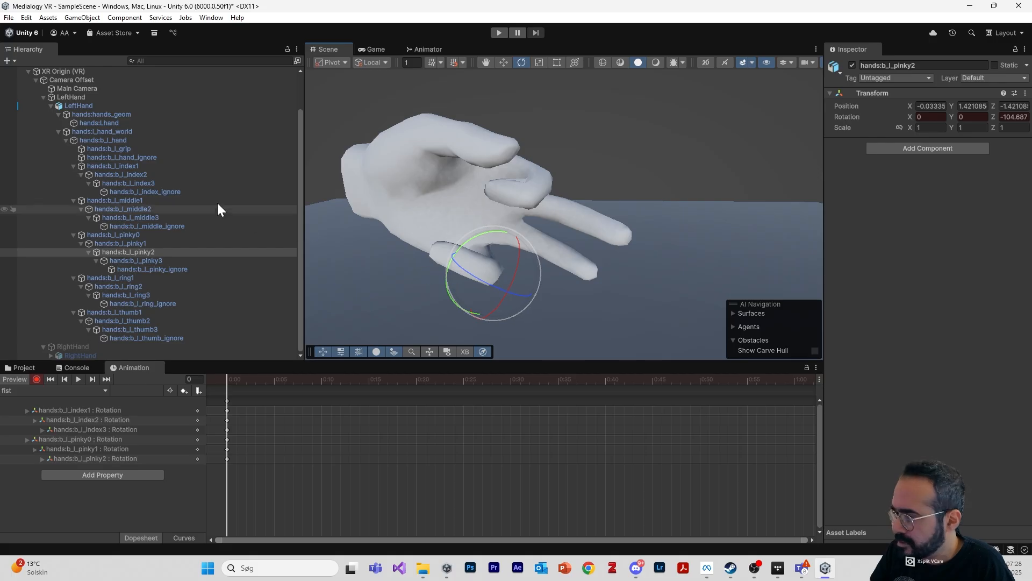
Curl the left ring finger's three joints in the fist clip, with ring1 at about -209 and ring3 at about -90 in Z.
left_click(149, 164)
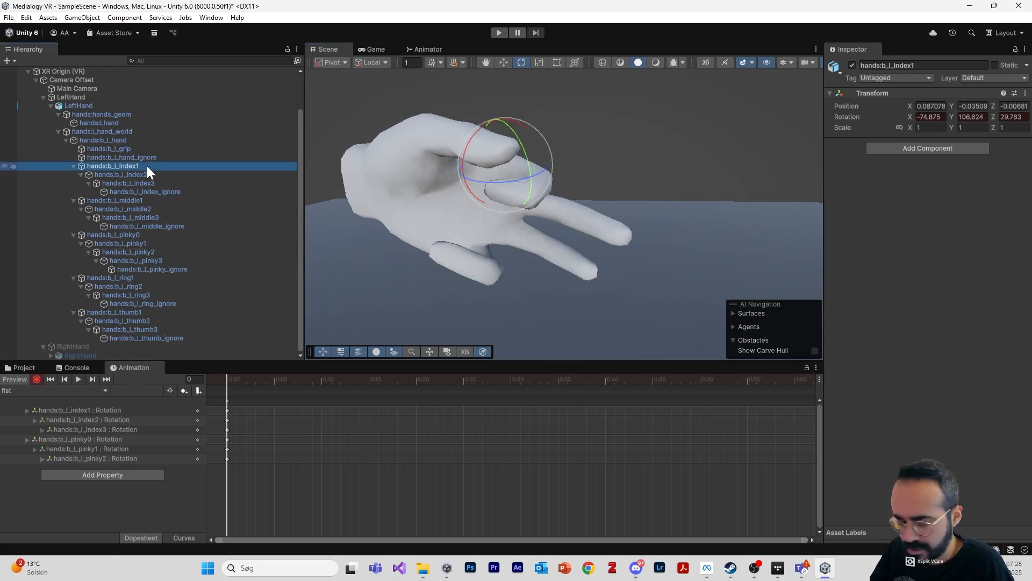
left_click(148, 277)
left_click_drag(490, 235, 442, 242)
left_click(179, 286)
left_click(167, 295)
Curl the left middle finger's three joints into the palm in the fist clip, with middle3 at about -92 in Z.
left_click_drag(574, 279, 78, 237, "alt")
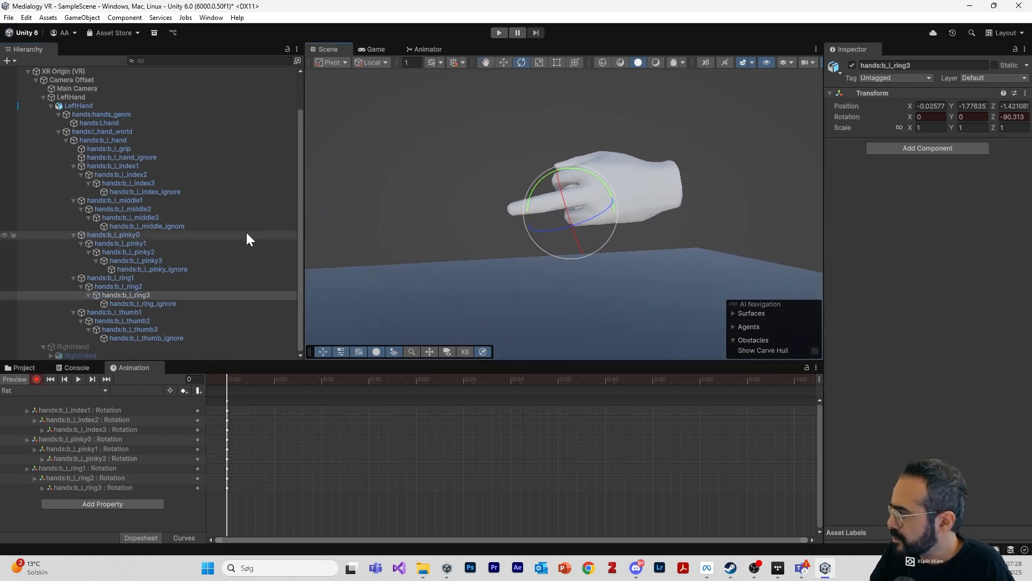
left_click_drag(419, 240, 591, 249, "alt")
middle_click_drag(705, 241, 606, 273)
left_click_drag(607, 275, 644, 274, "alt")
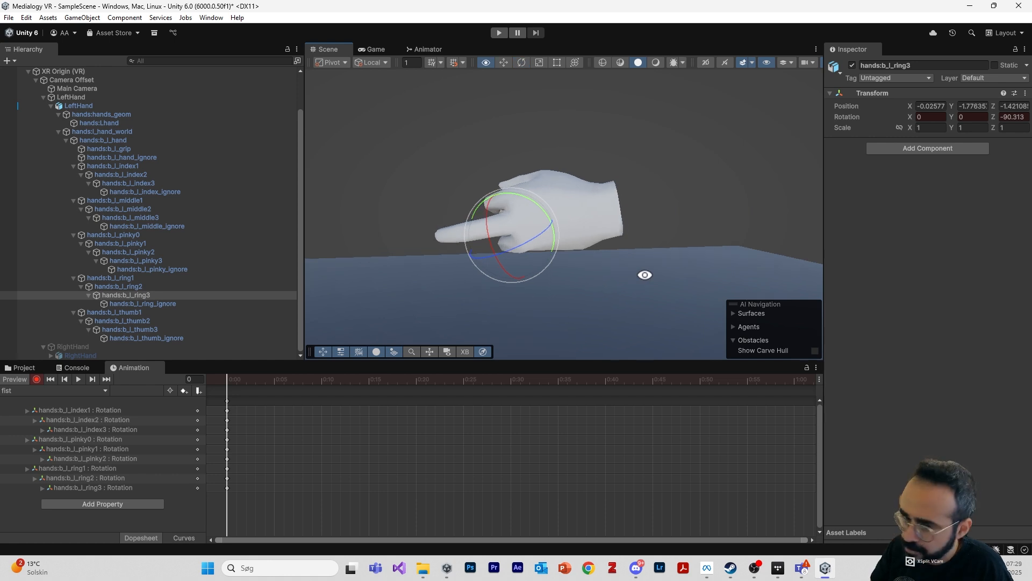
left_click_drag(645, 274, 381, 222, "alt")
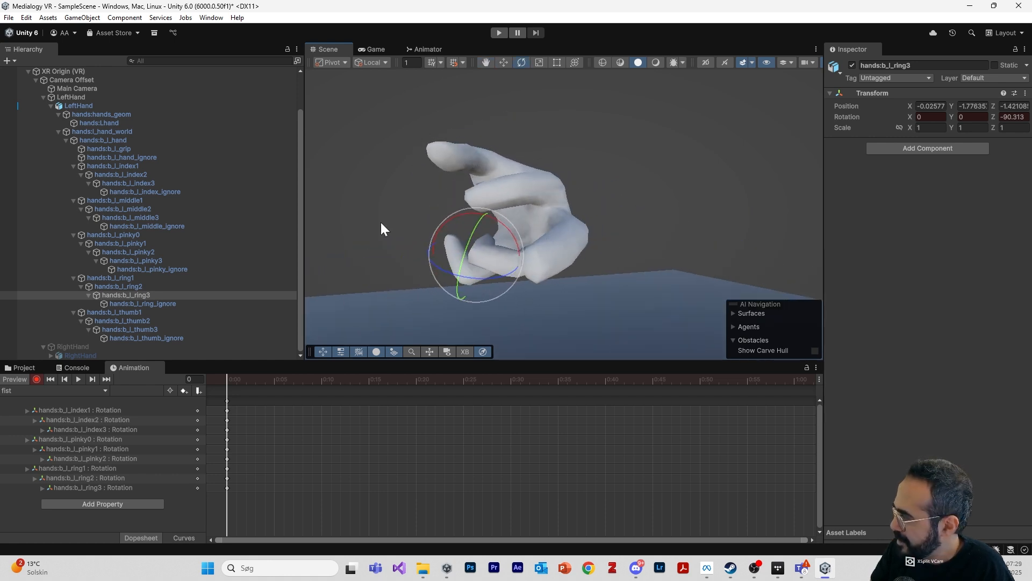
left_click(195, 200)
left_click_drag(453, 266, 614, 270, "alt")
left_click_drag(640, 235, 596, 296)
left_click(236, 216)
left_click(237, 210)
left_click(206, 218)
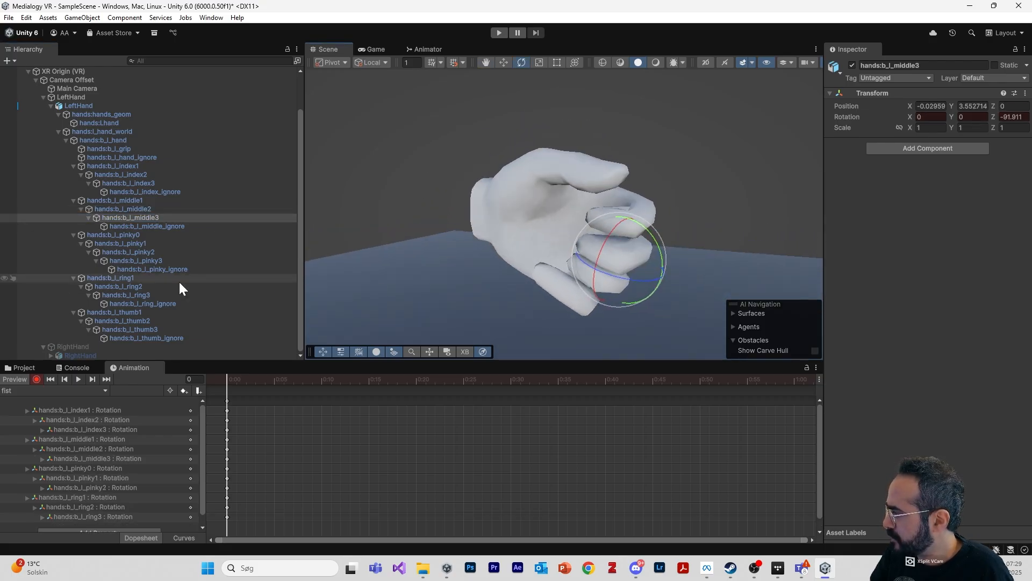
Adjust the pinky0 joint in the fist clip to a Z rotation of about 4.6 and check the hand pose.
left_click(126, 280)
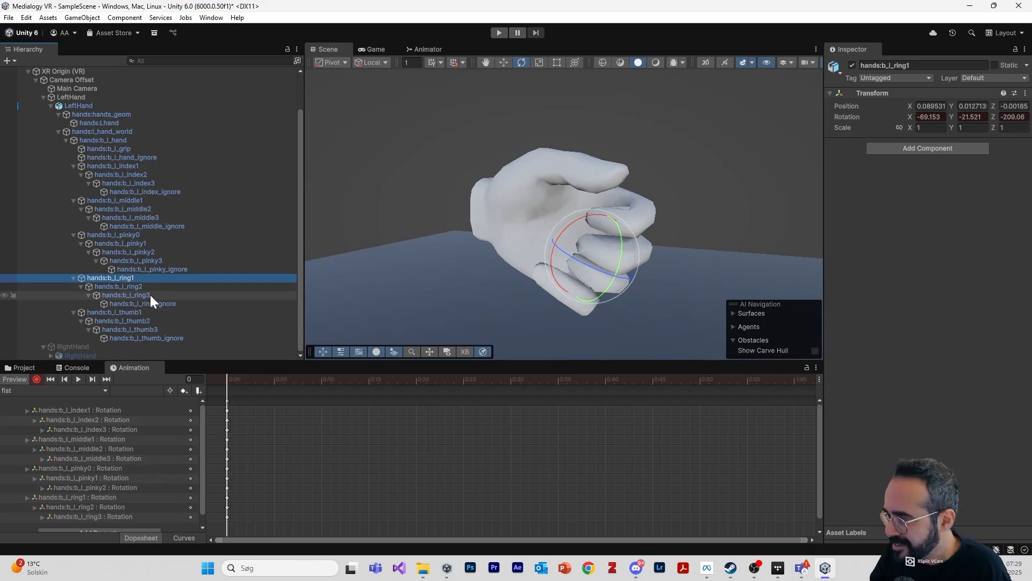
left_click(147, 235)
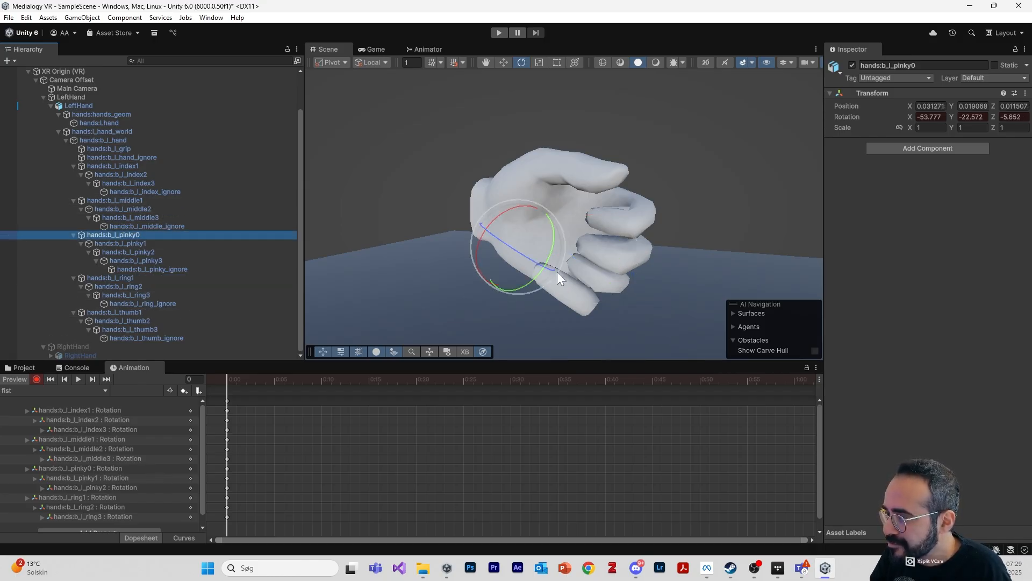
left_click_drag(556, 272, 555, 266)
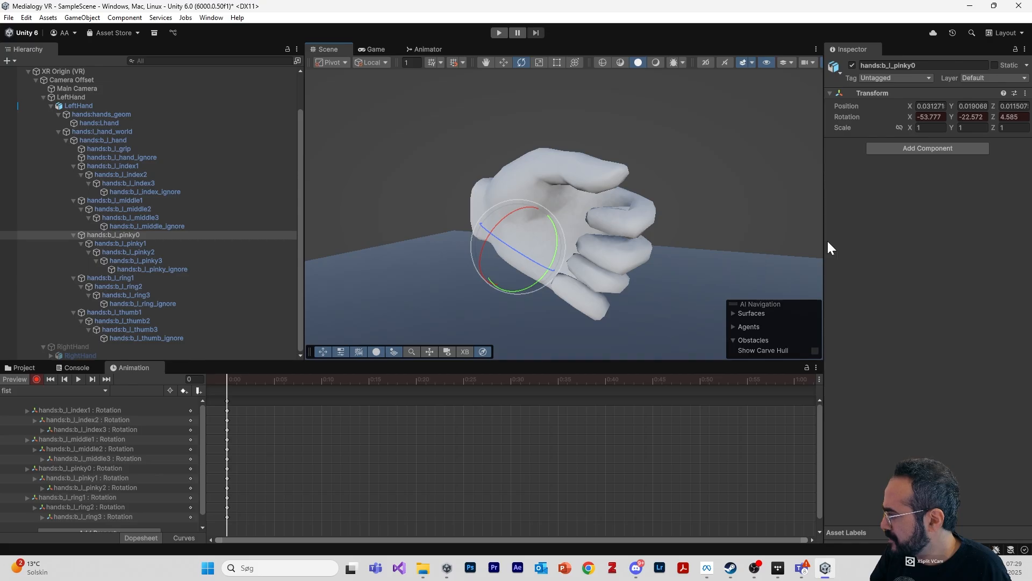
left_click_drag(828, 243, 769, 249, "alt")
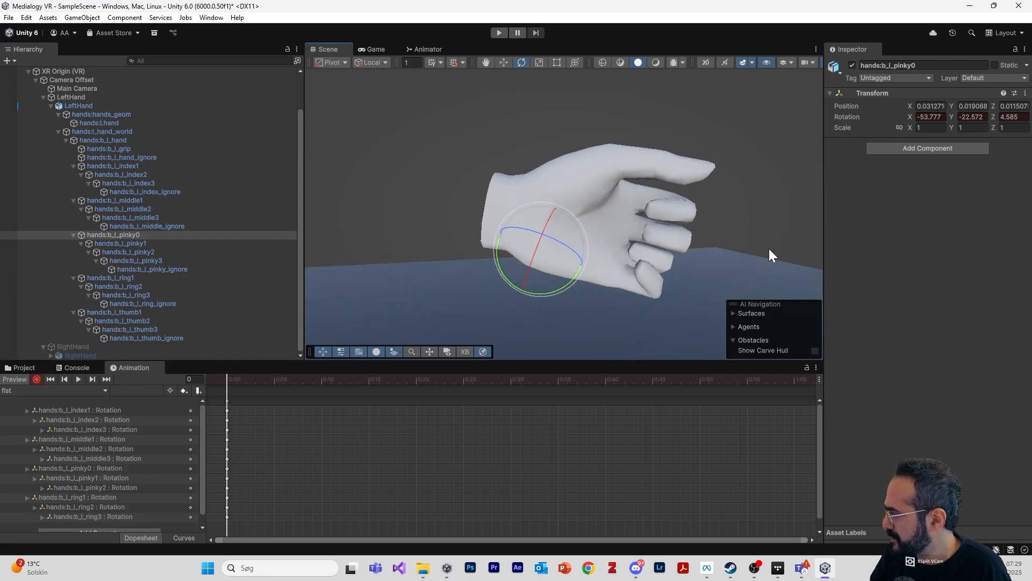
Curl the left pinky further in the fist clip by adjusting the rotation of its pinky1 joint.
left_click(225, 244)
left_click_drag(618, 263, 618, 285)
left_click(214, 251)
Fold the left thumb over the fingers in the fist clip, with thumb2 at about -60 in Z.
left_click(214, 312)
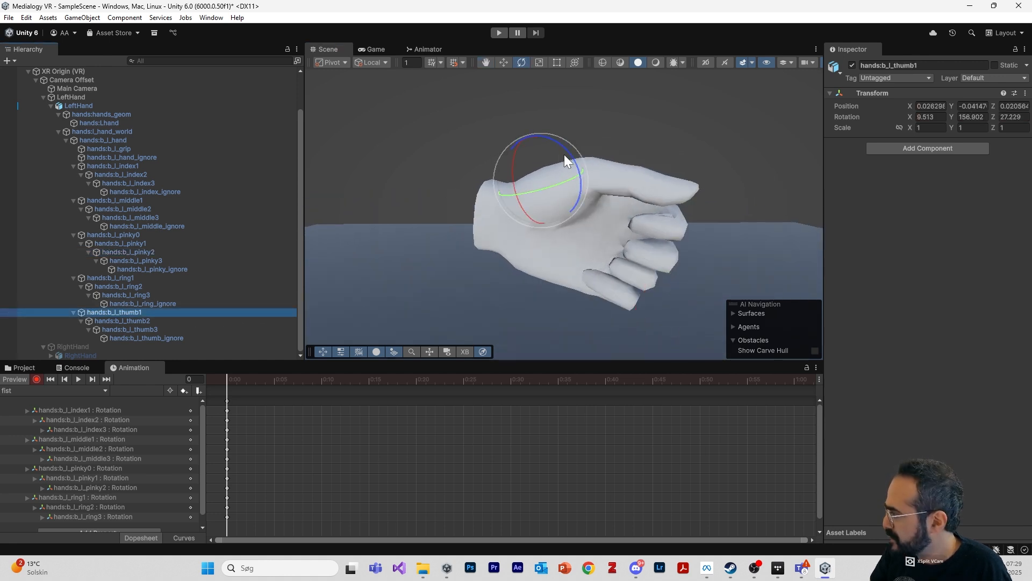
left_click_drag(564, 153, 631, 193)
left_click(237, 321)
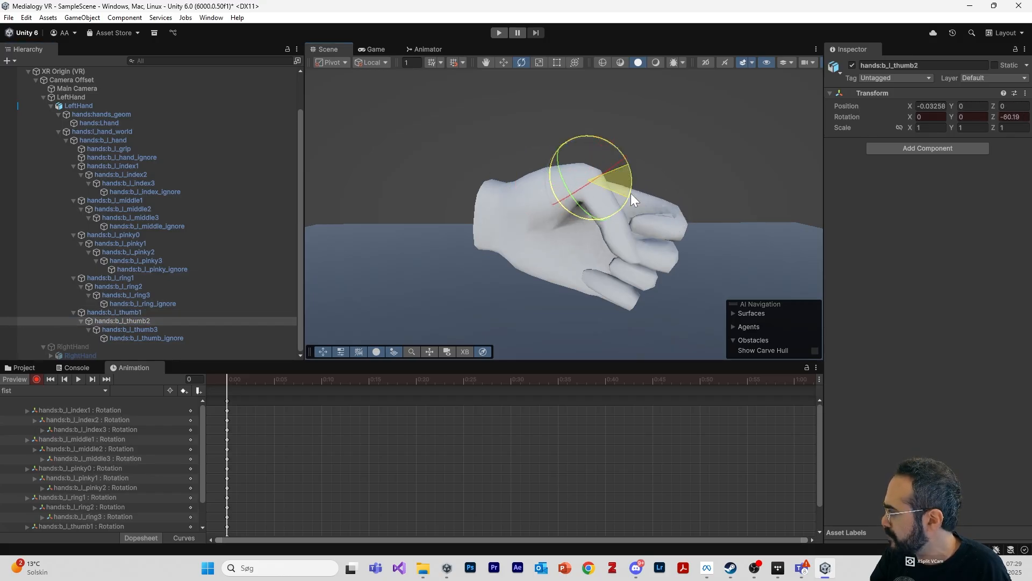
left_click_drag(742, 230, 766, 233, "alt")
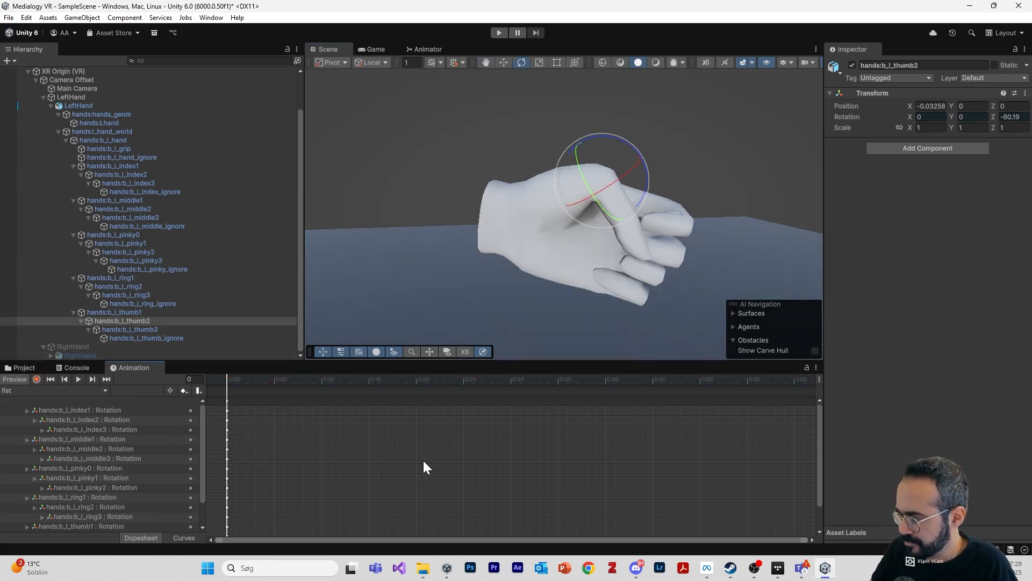
Collapse the LeftHand model's bone hierarchy and remove the Animator component from it.
left_click(51, 107)
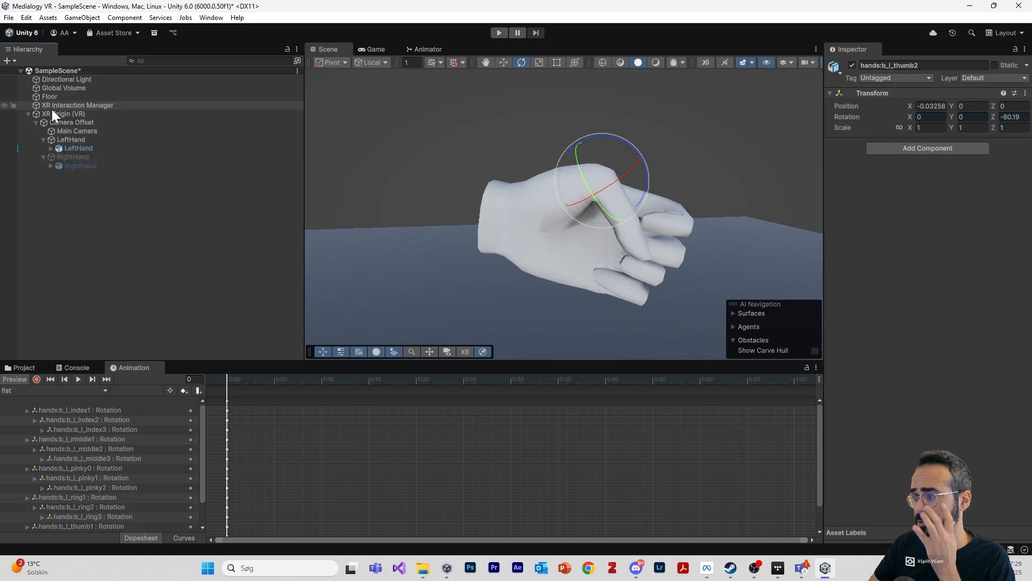
left_click(78, 149)
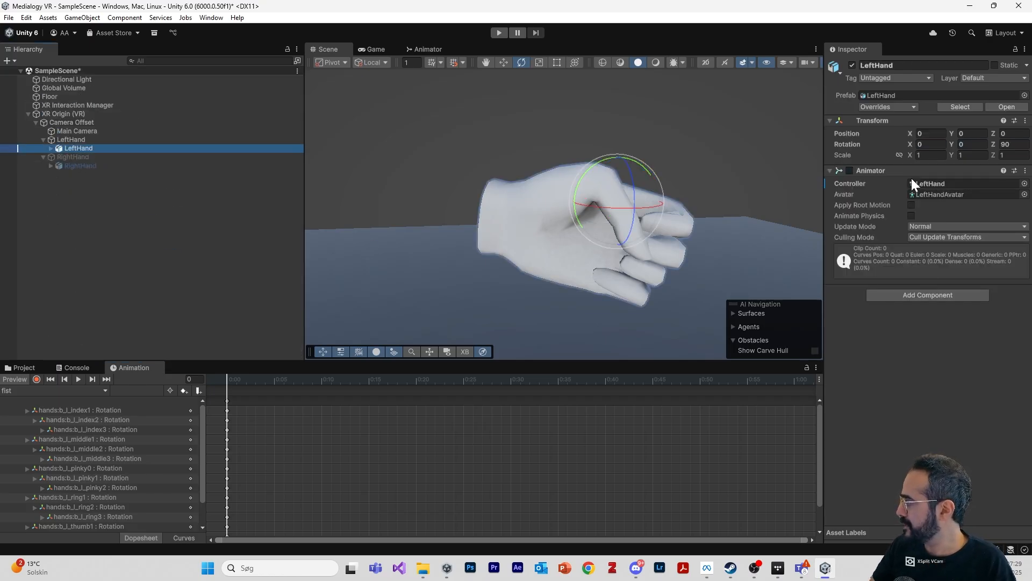
left_click(1026, 171)
left_click(952, 235)
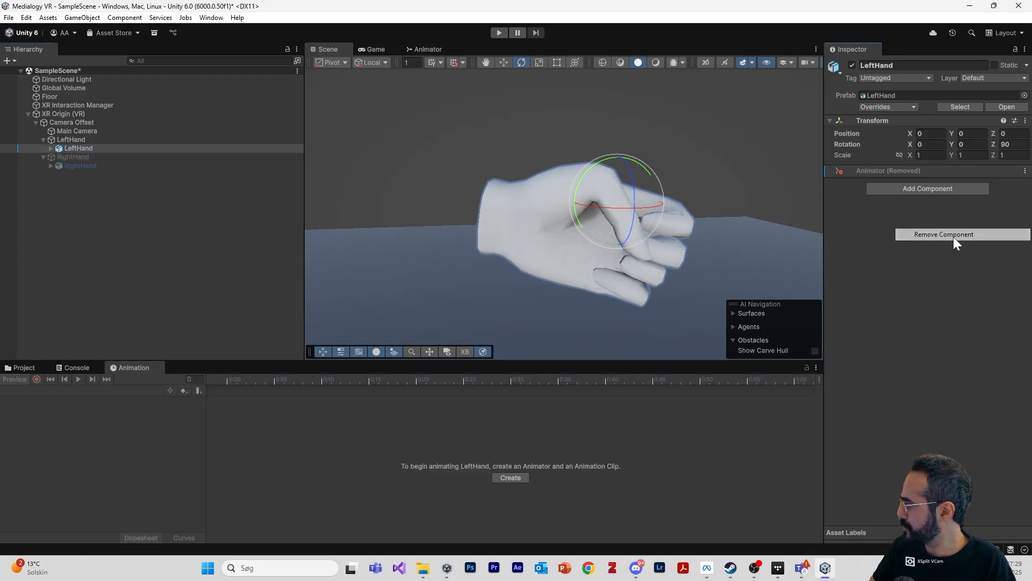
Delete the LeftHand animator controller asset from the animations folder.
left_click(42, 370)
double_click(191, 409)
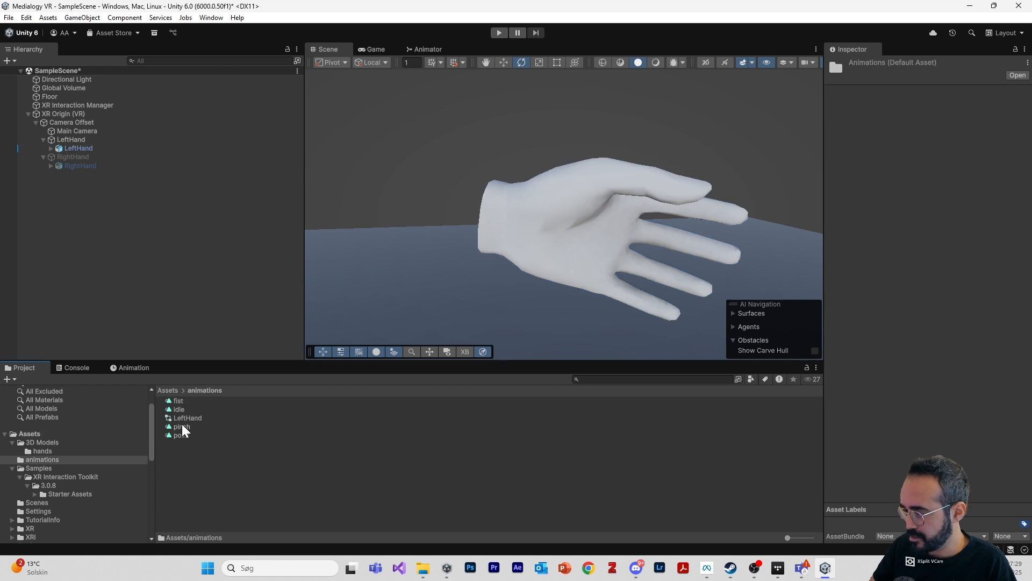
right_click(185, 419)
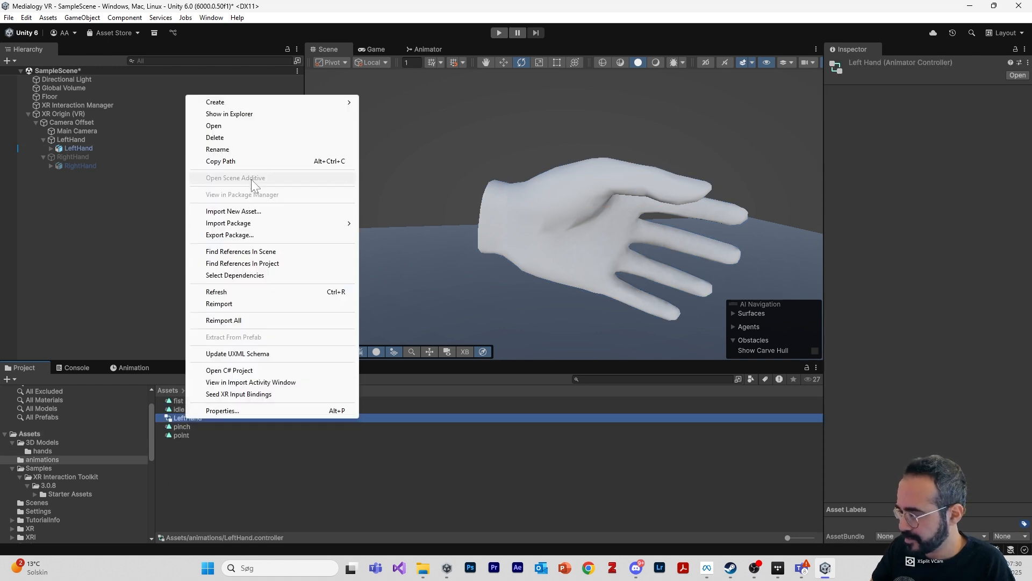
left_click(251, 138)
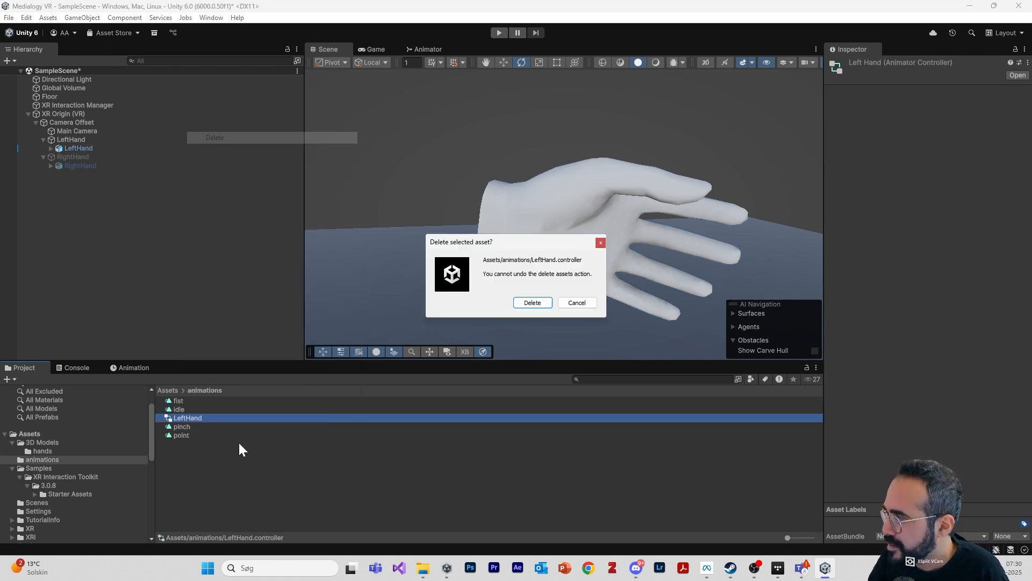
left_click(530, 302)
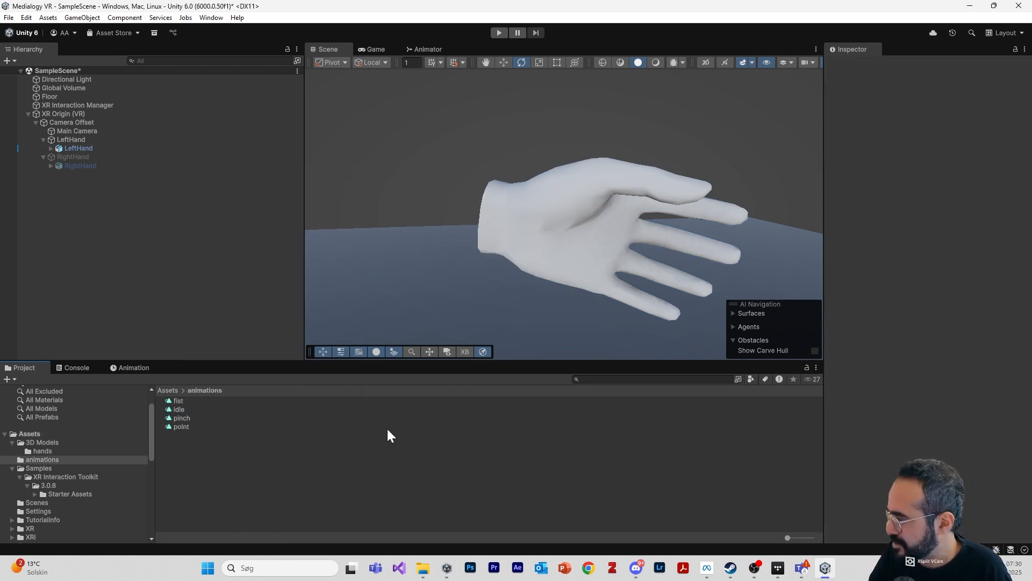
Restore the removed Animator component on the LeftHand model.
left_click(116, 145)
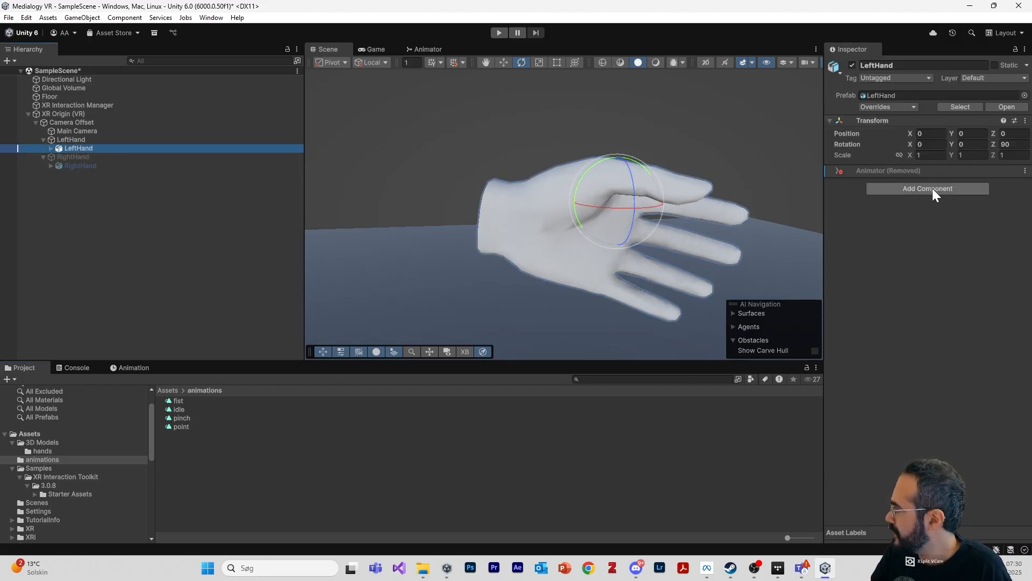
left_click(1025, 171)
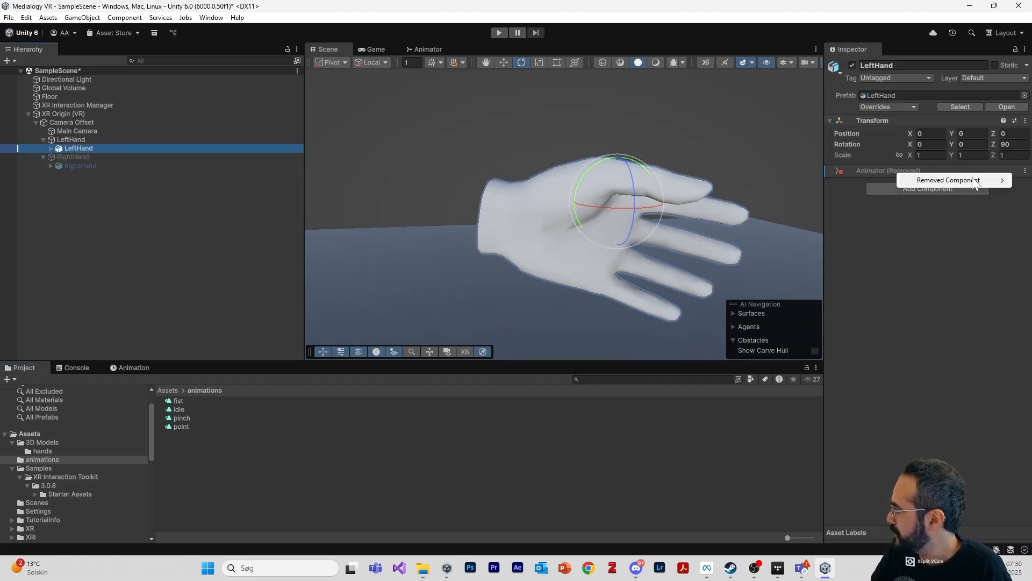
mouse_move(975, 180)
left_click(795, 191)
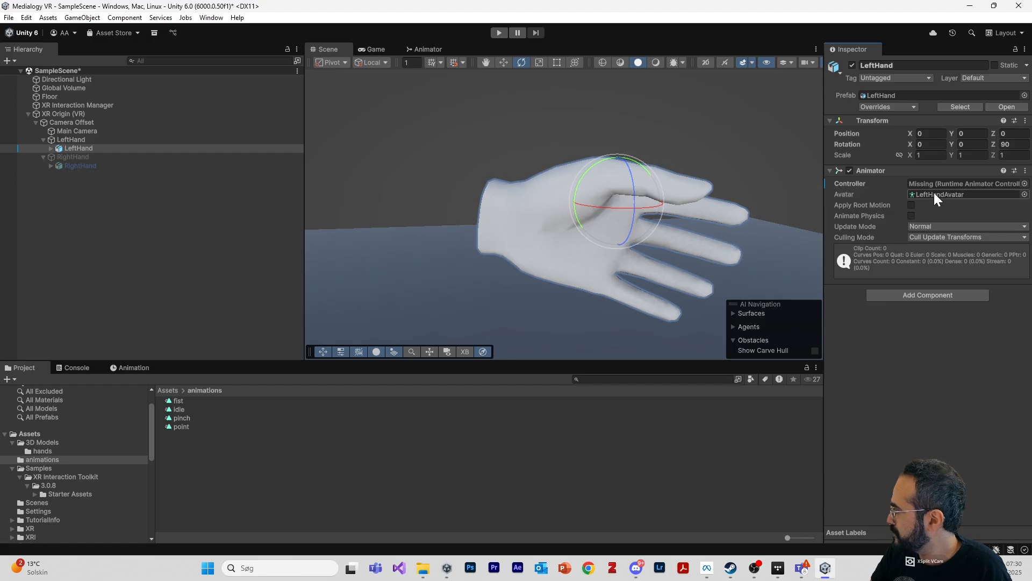
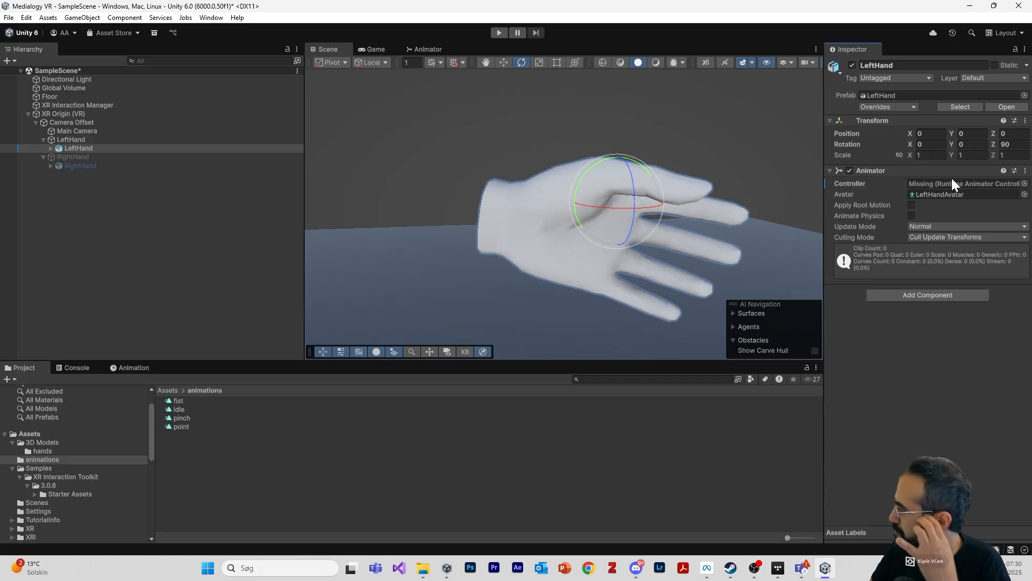
Create an Animator Controller named handAnimationController in the animations folder.
right_click(424, 482)
mouse_move(528, 172)
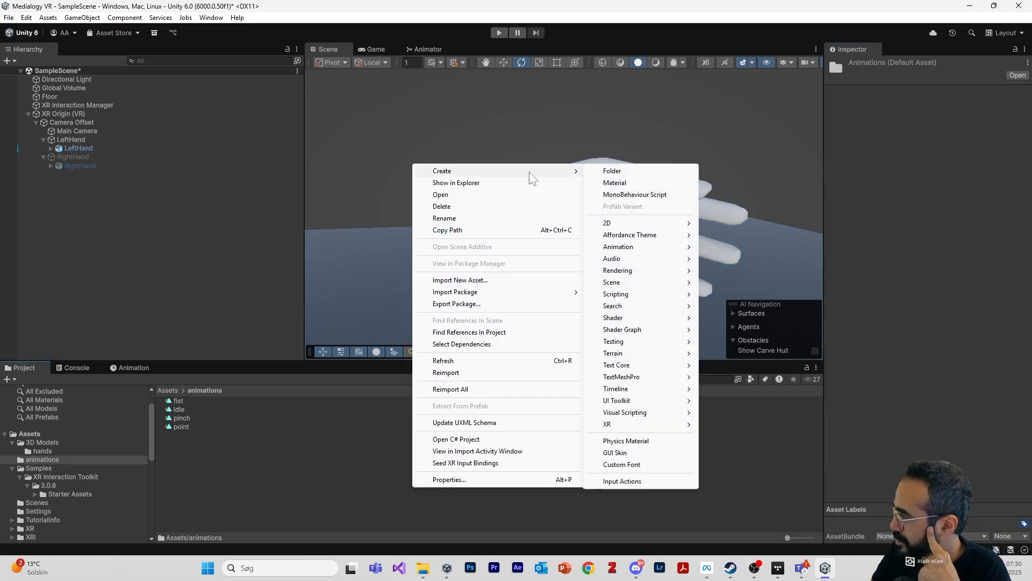
mouse_move(677, 287)
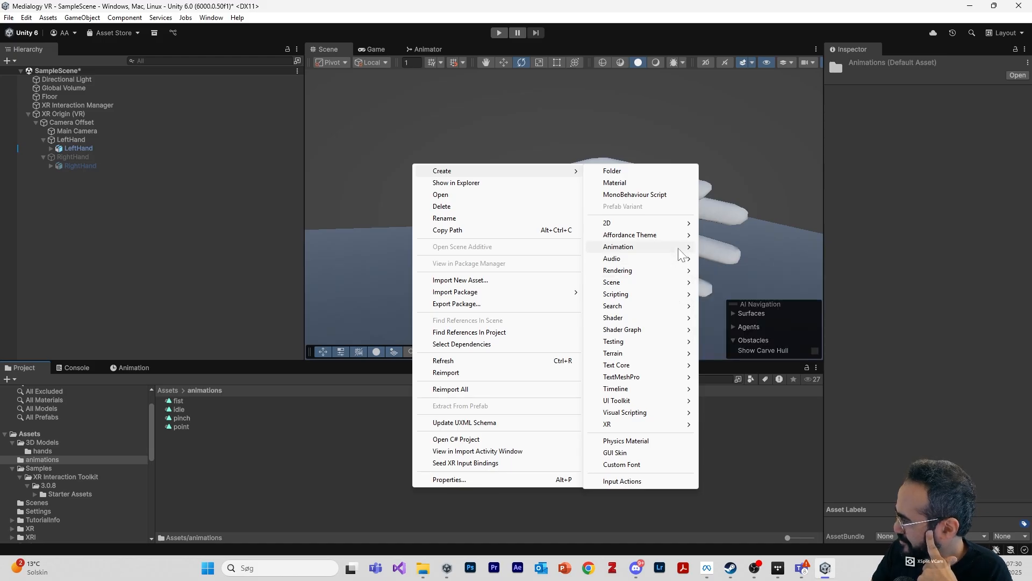
mouse_move(680, 249)
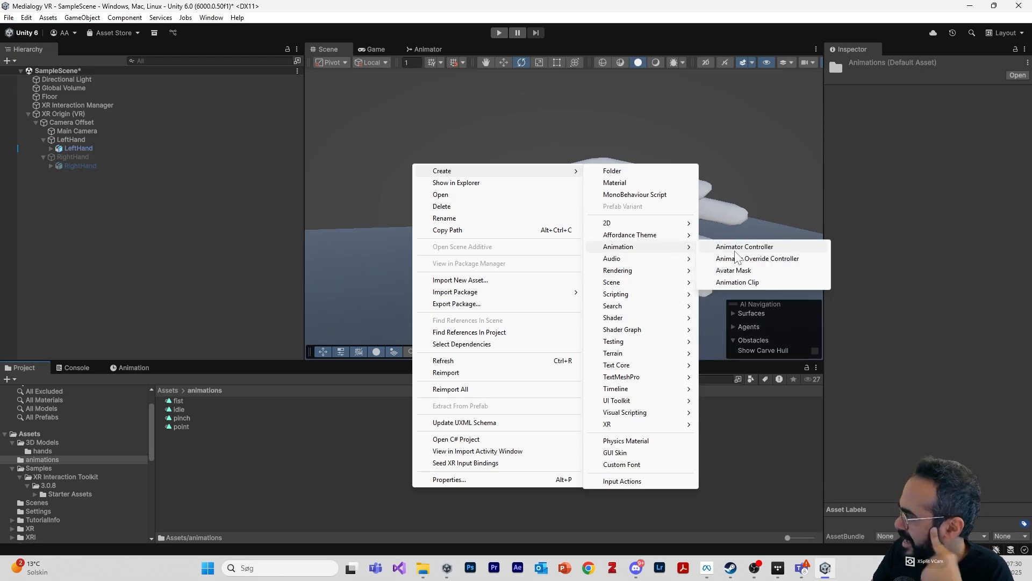
left_click(736, 248)
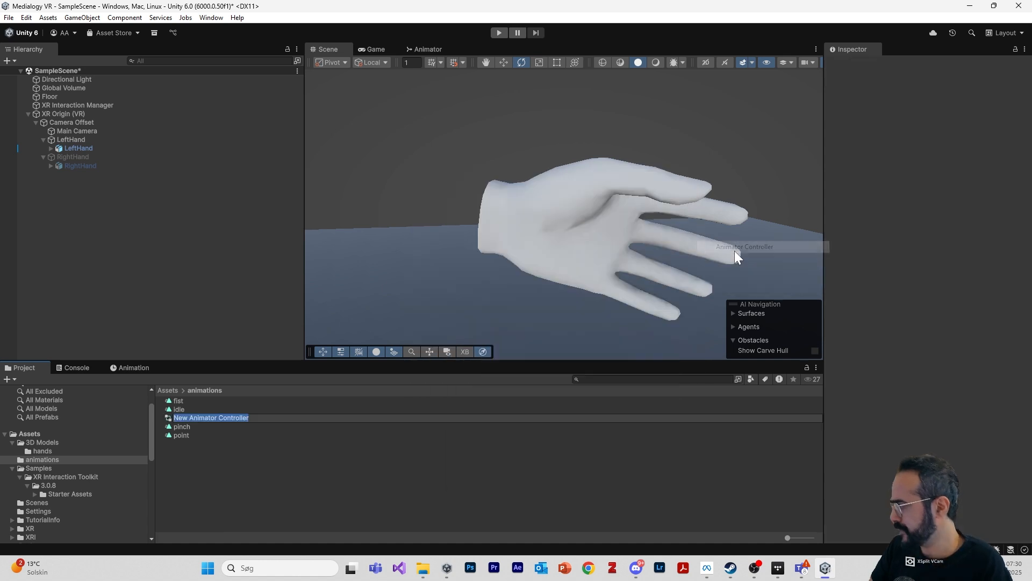
type("handCo")
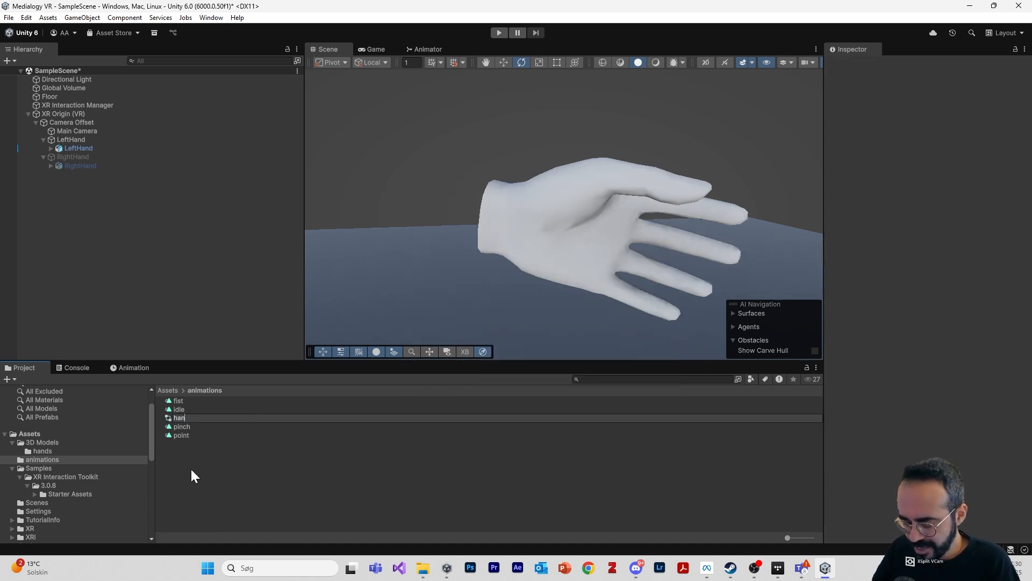
key("BackSpace")
key("BackSpace")
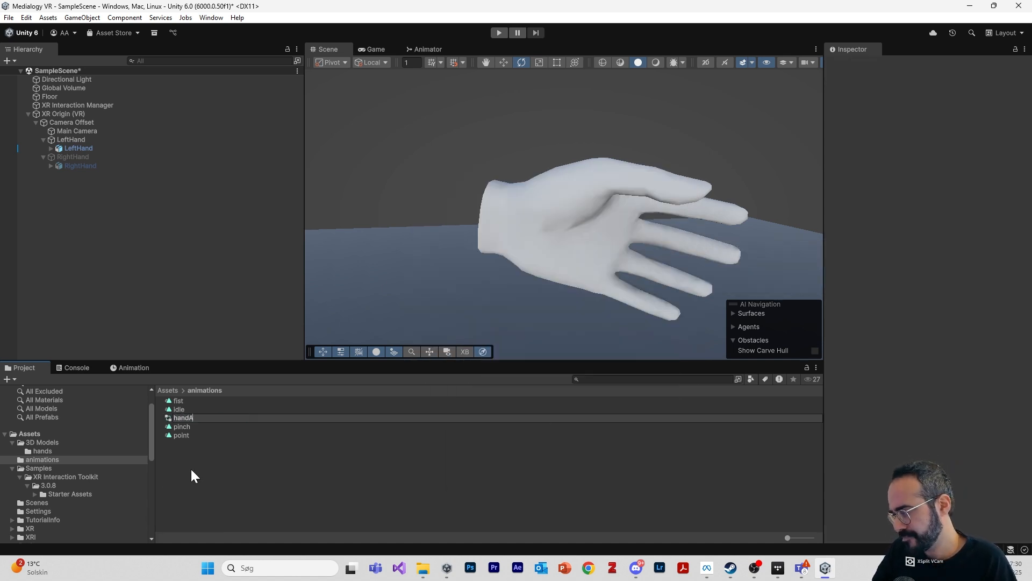
type("AnimationController")
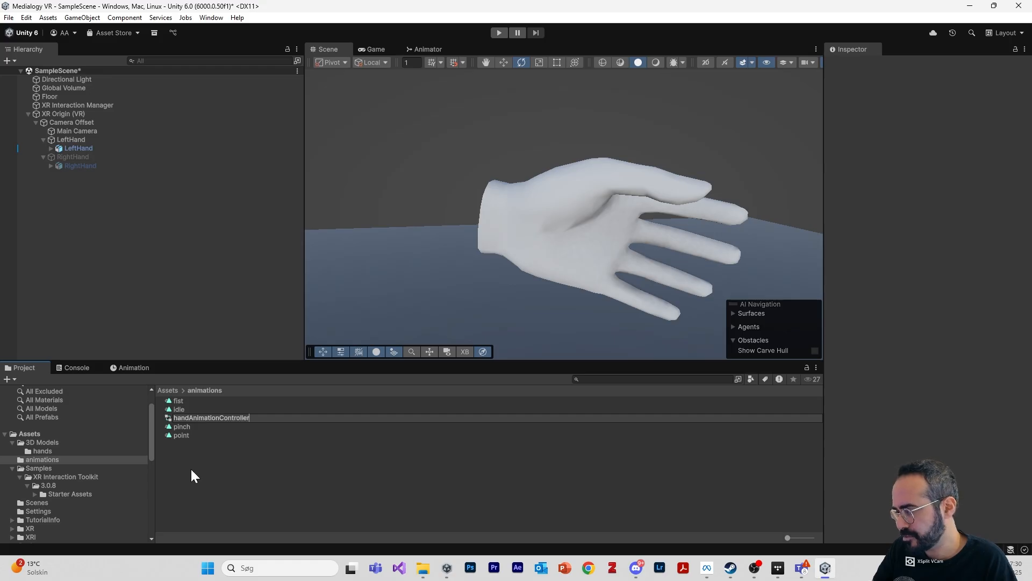
key("Return")
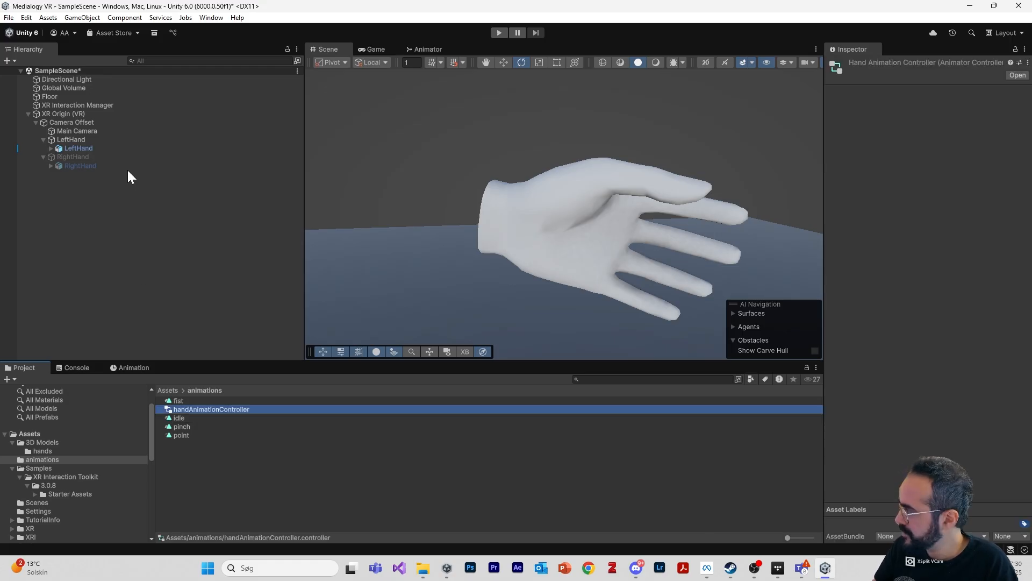
Assign handAnimationController as the controller of the LeftHand model's Animator.
left_click(131, 147)
left_click_drag(211, 409, 935, 188)
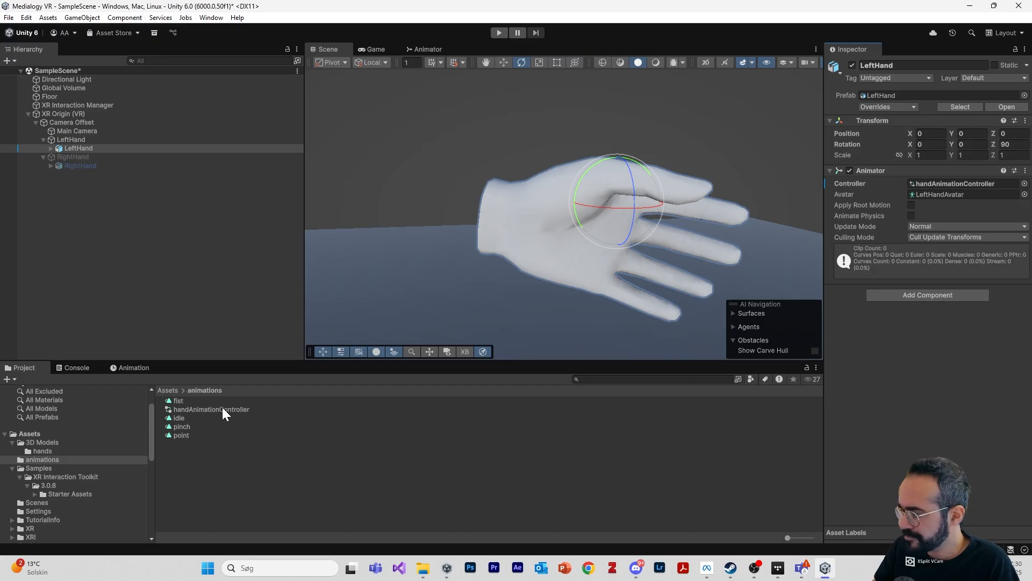
middle_click_drag(603, 279, 475, 284)
left_click_drag(723, 290, 732, 309, "alt")
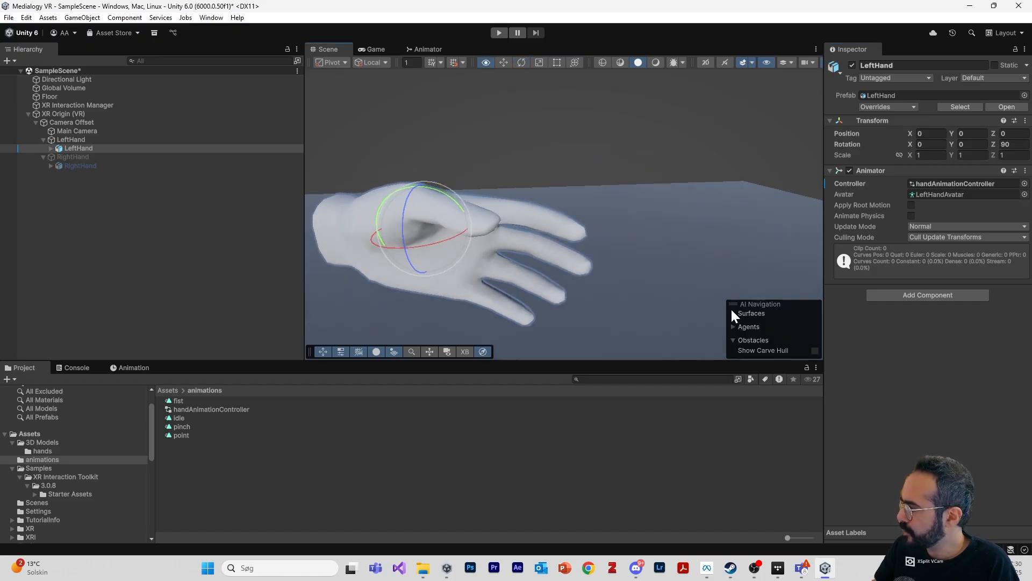
Open handAnimationController's state graph and narrow the Hierarchy to give the graph more room.
double_click(196, 409)
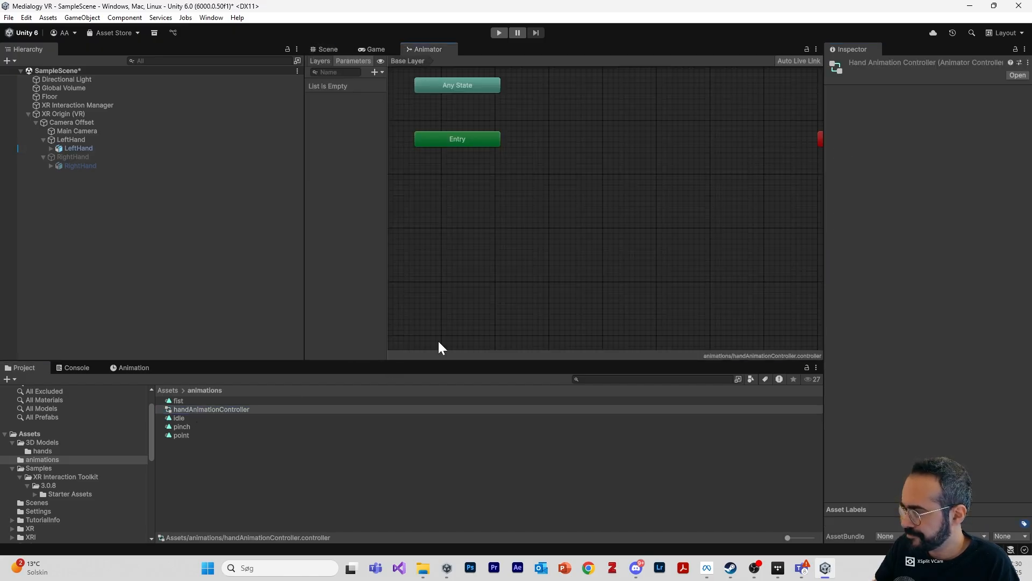
left_click(108, 149)
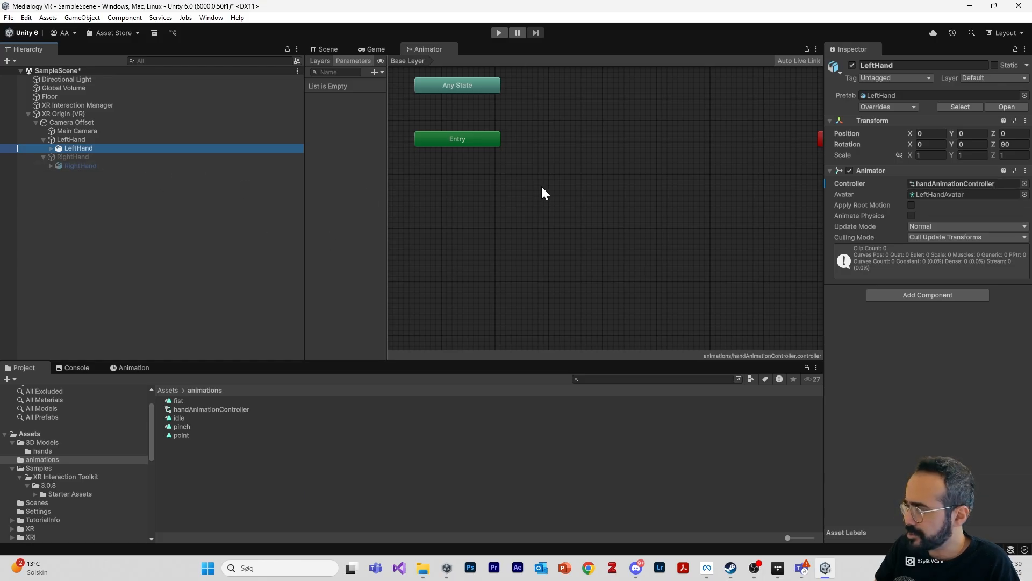
middle_click_drag(541, 186, 556, 256)
scroll(463, 233, "down", 5)
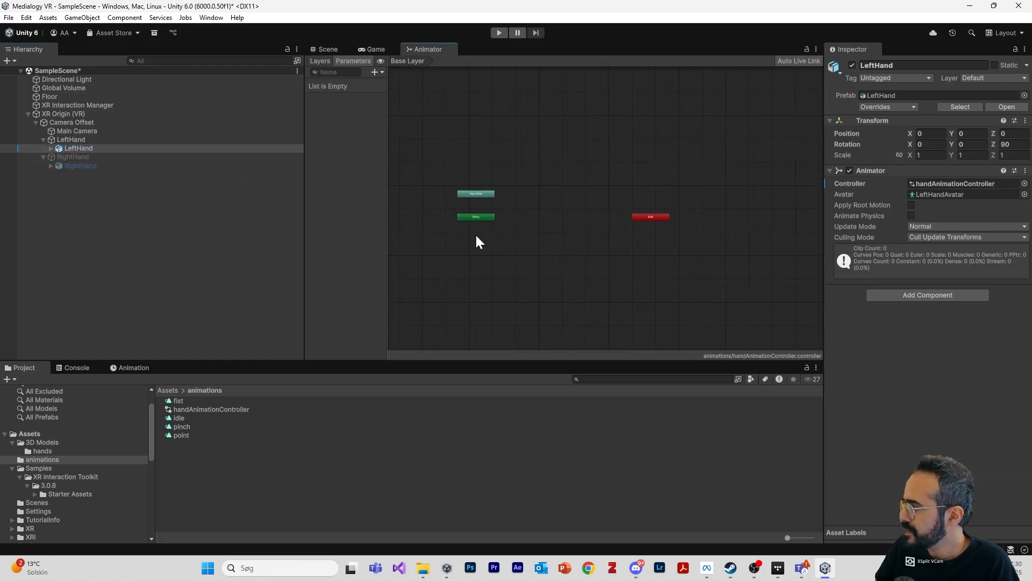
left_click_drag(303, 184, 113, 193)
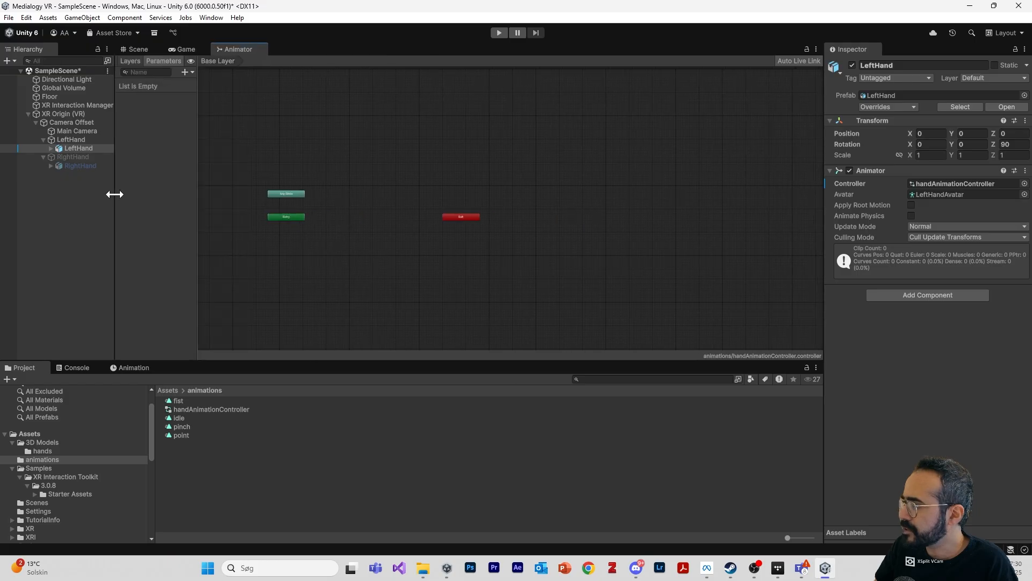
scroll(280, 214, "up", 5)
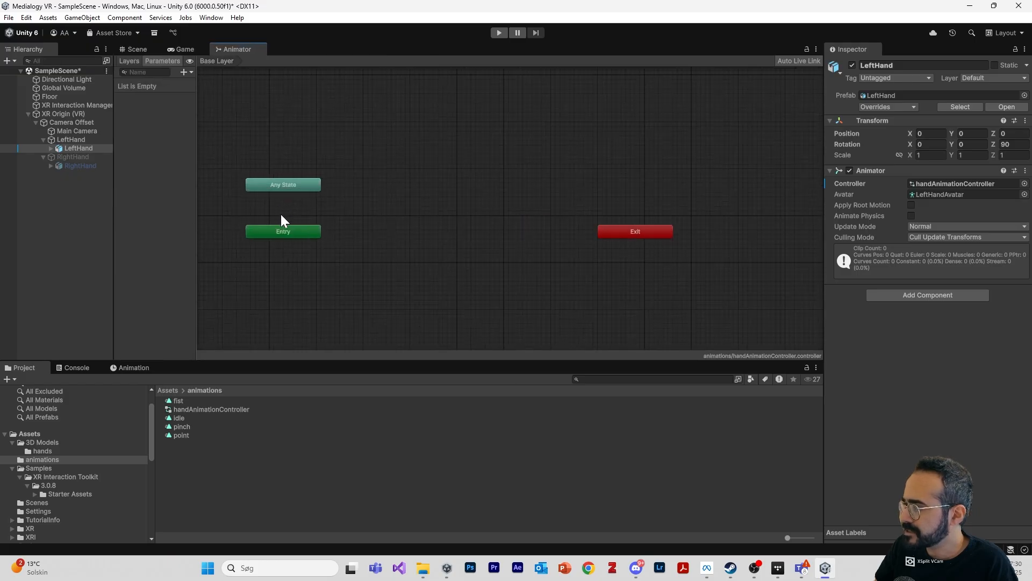
scroll(431, 213, "down", 3)
Create a state from a new blend tree in the base layer and place it beside the Entry node.
right_click(445, 214)
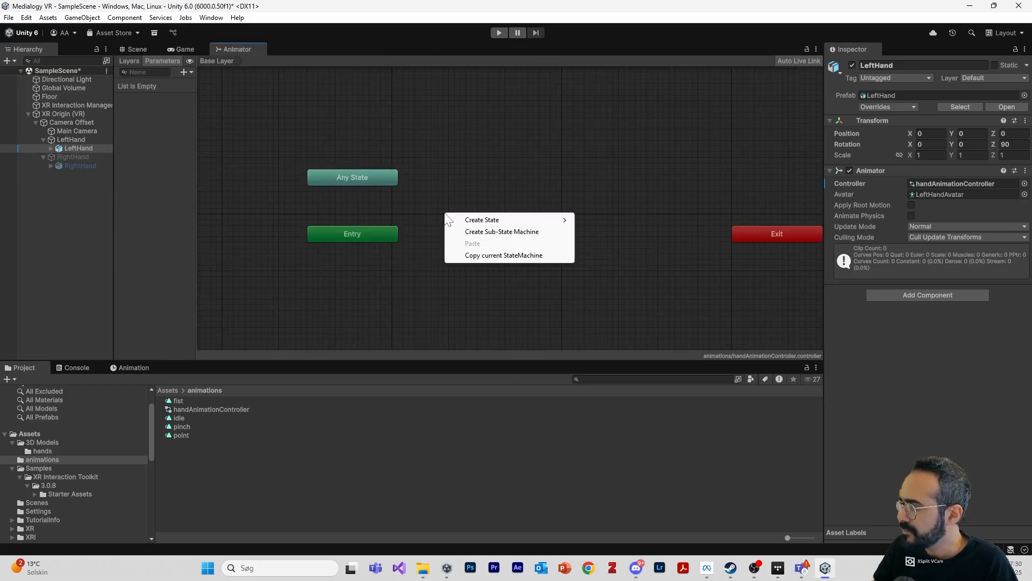
mouse_move(511, 220)
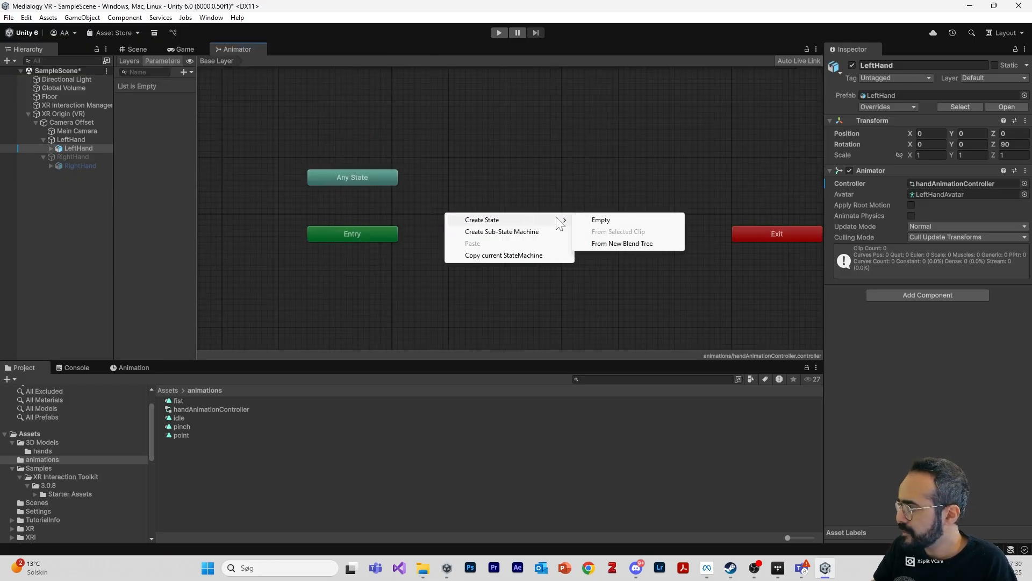
left_click(614, 245)
left_click_drag(499, 224, 485, 224)
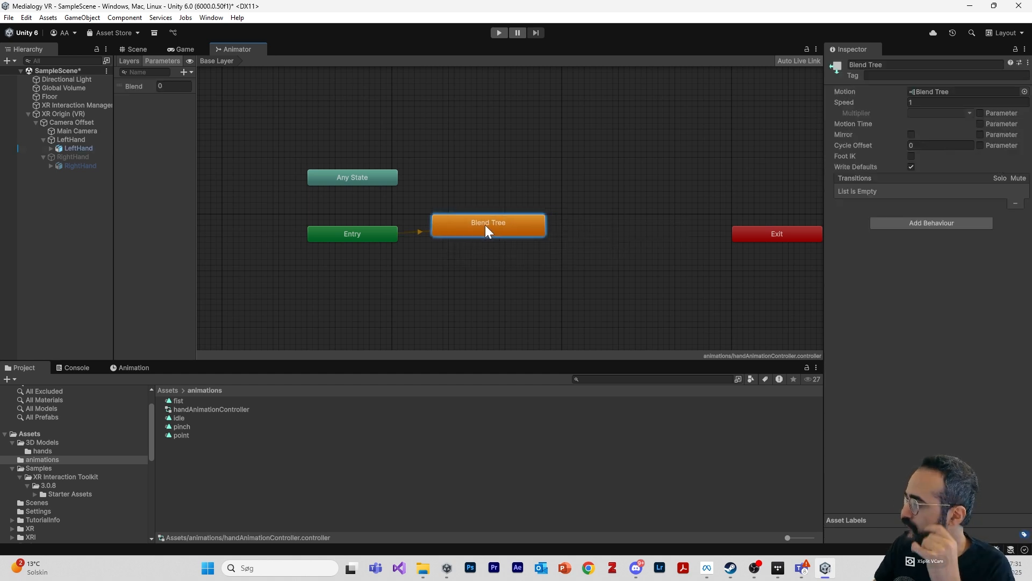
Open the Blend Tree state and set its blend type to 2D Freeform Cartesian.
double_click(485, 224)
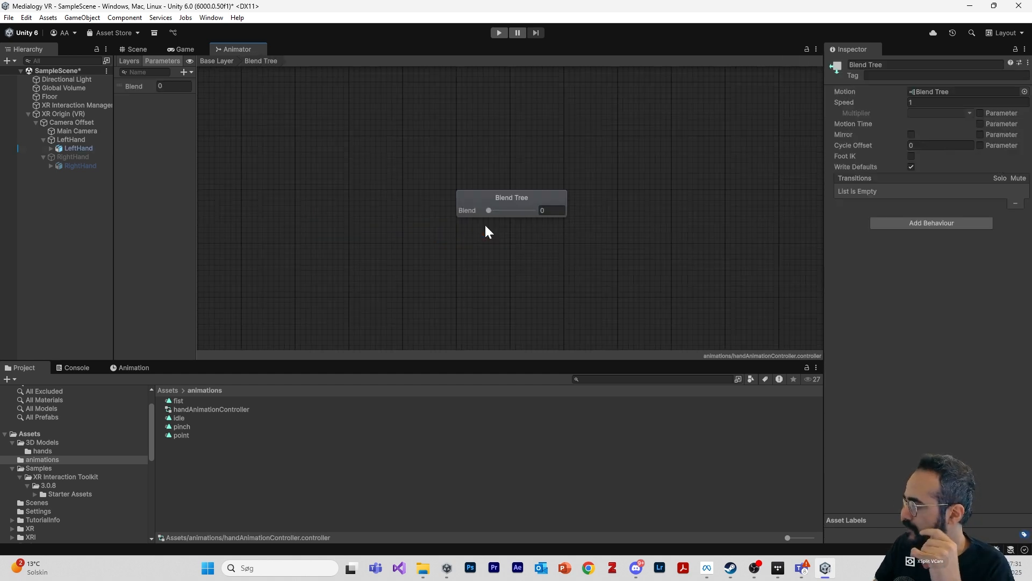
left_click(527, 207)
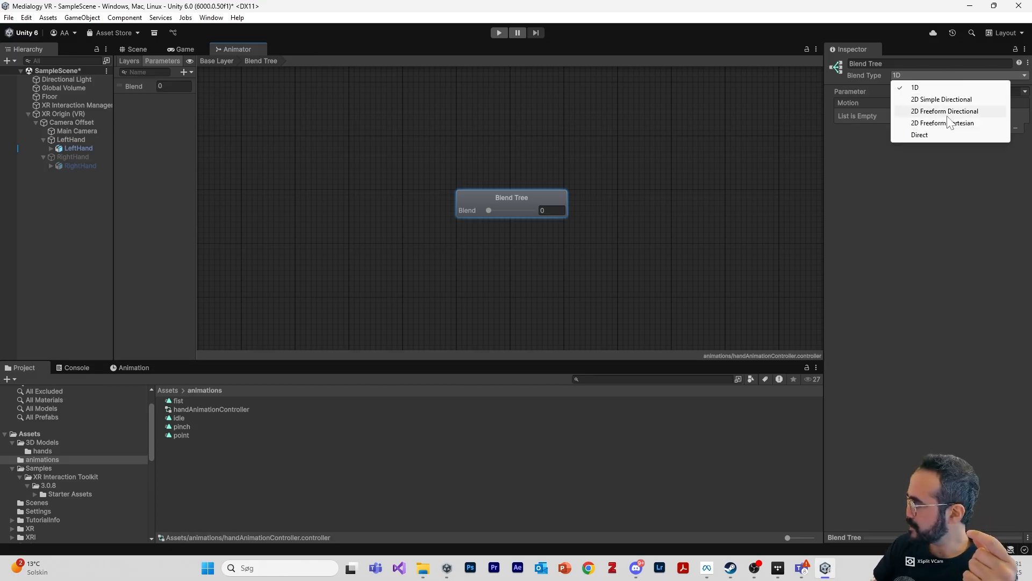
left_click(946, 123)
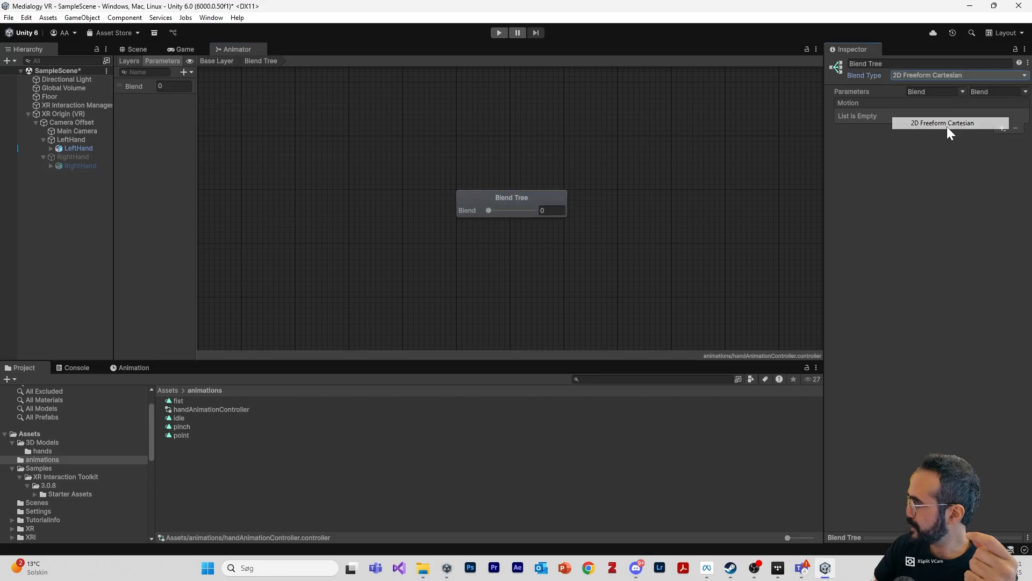
Add a float parameter named grab to the animator controller and delete the default Blend parameter.
left_click(185, 72)
left_click(205, 86)
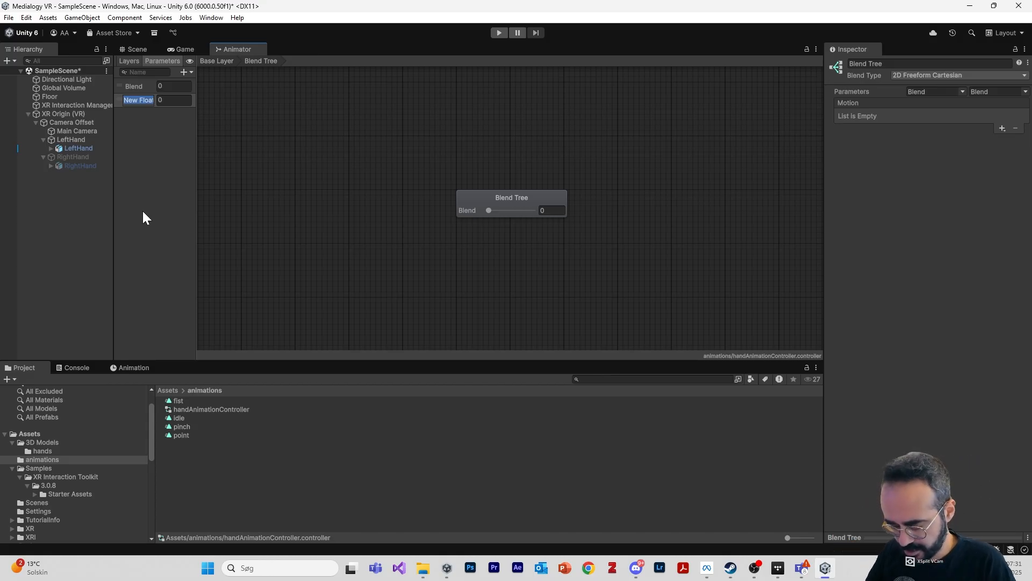
type("grab")
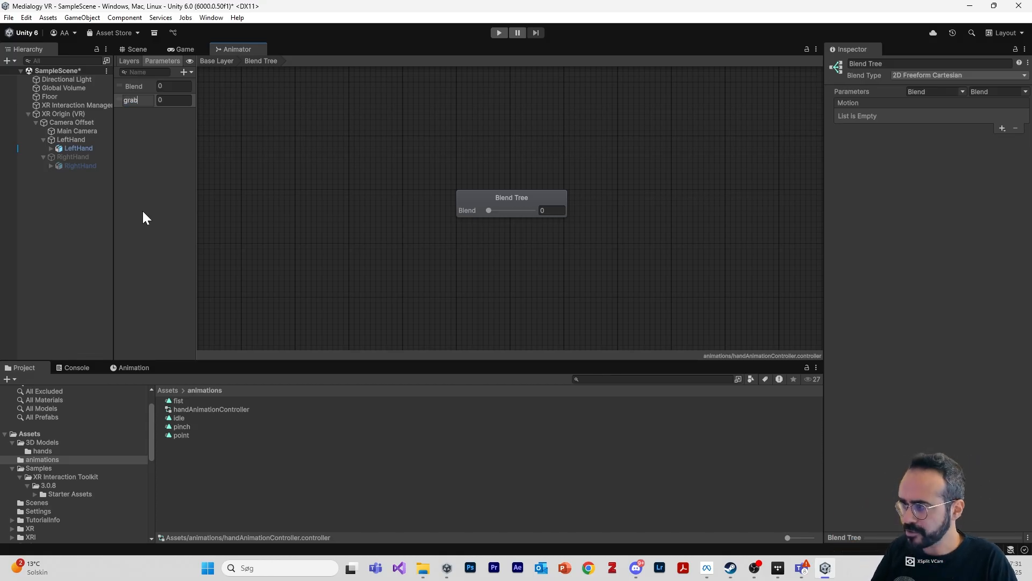
key("Return")
right_click(135, 86)
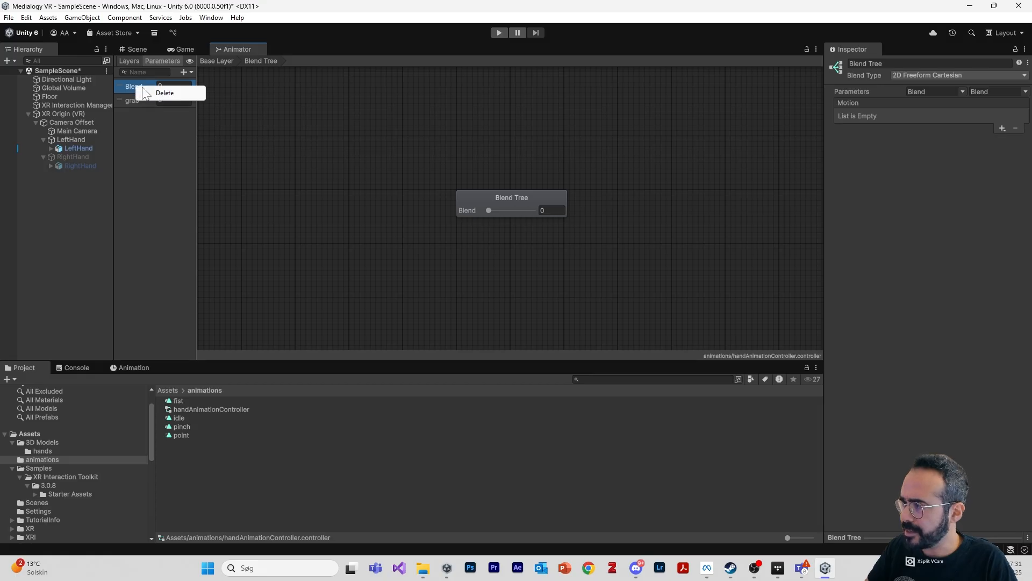
left_click(139, 93)
key("Return")
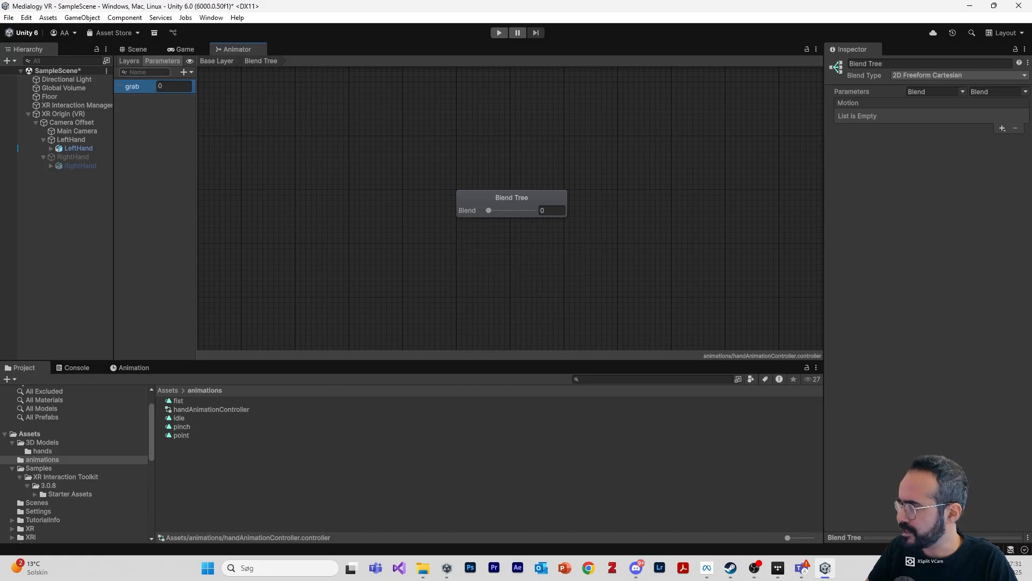
Add a second float parameter named trigger to the animator controller.
left_click(186, 72)
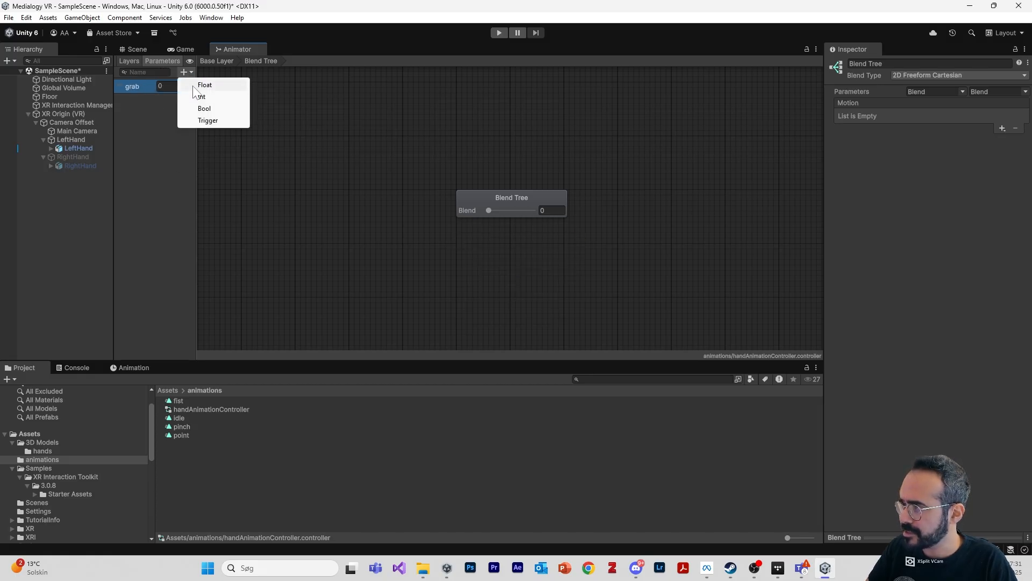
left_click(205, 86)
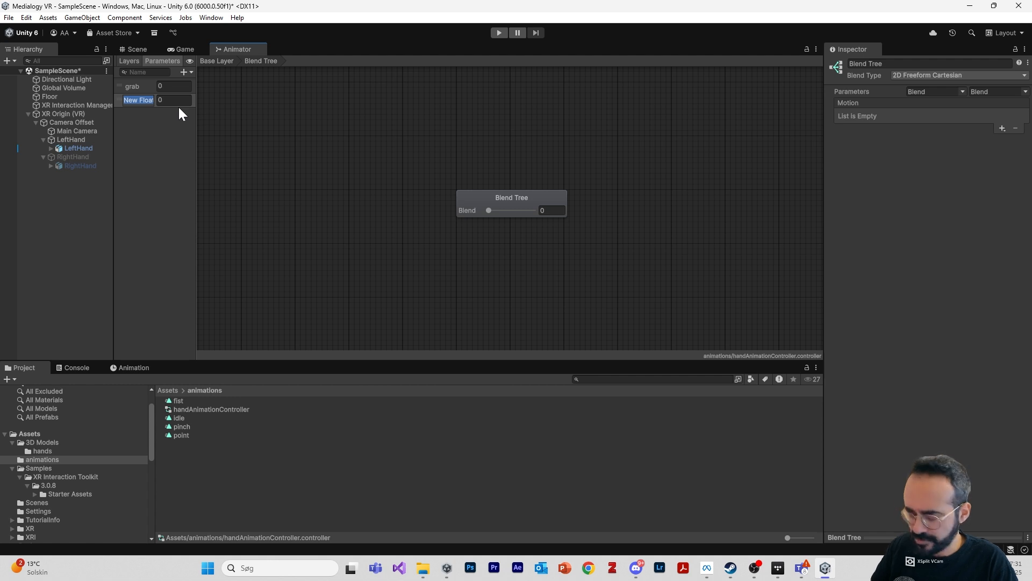
type("trigger")
key("Return")
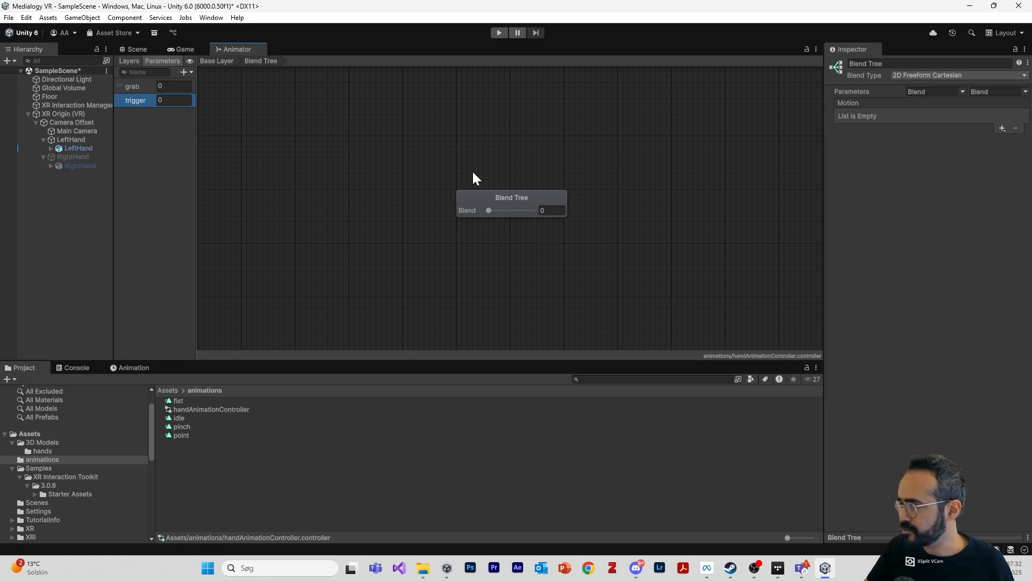
Add four empty motion fields to the Blend Tree.
left_click(515, 202)
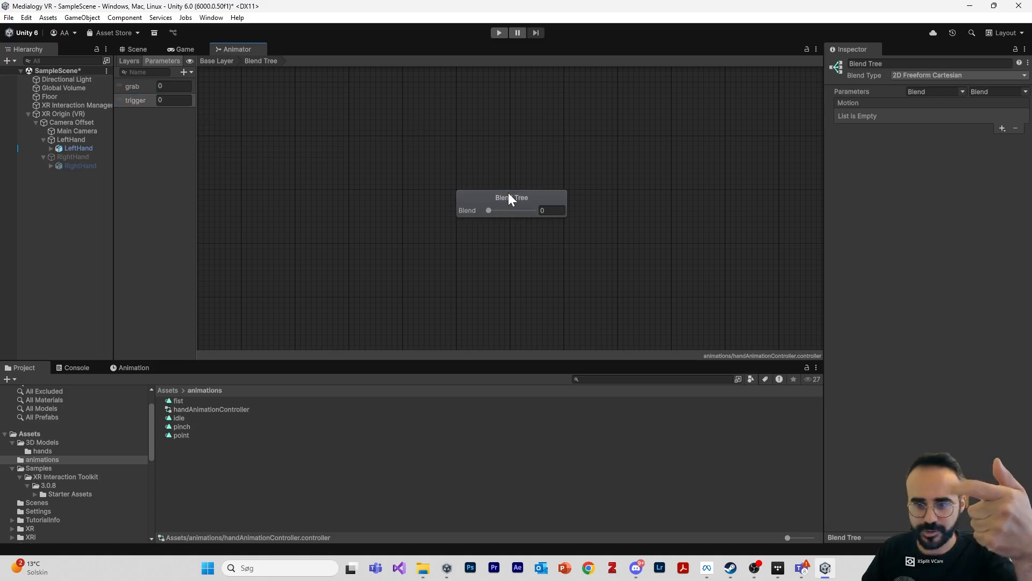
left_click(1002, 128)
left_click(995, 140)
left_click(1003, 129)
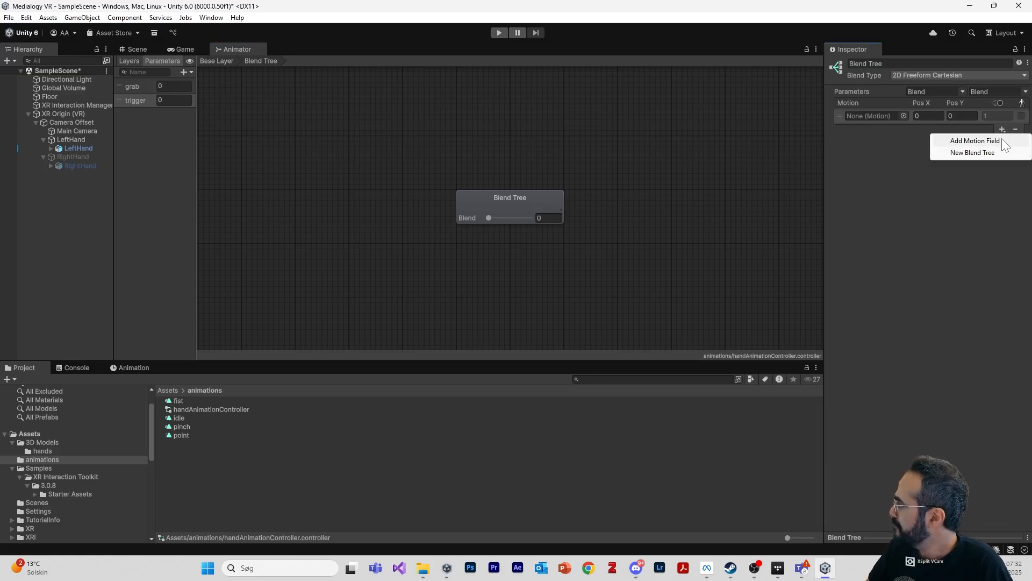
left_click(994, 141)
left_click(1003, 271)
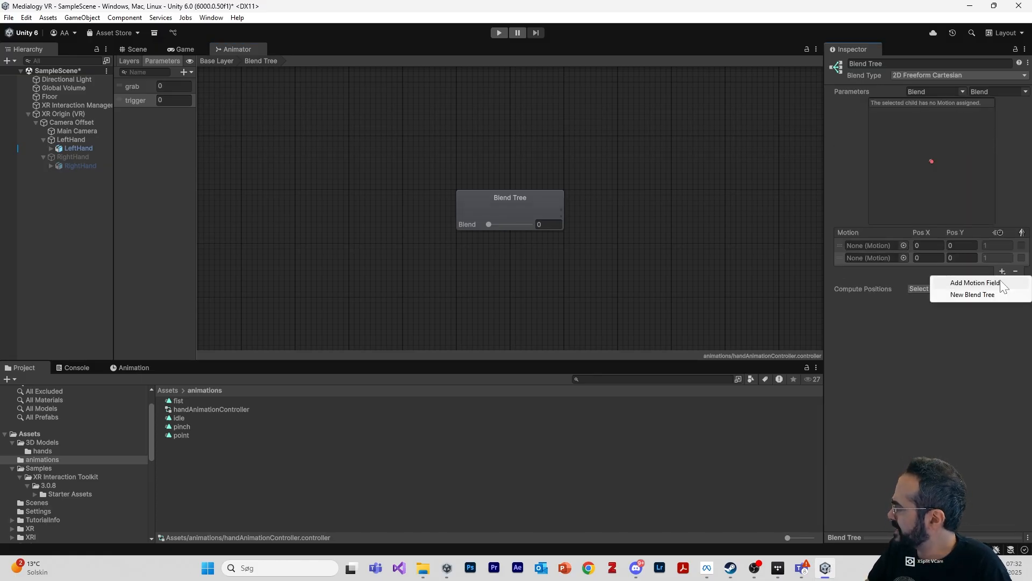
left_click(1000, 283)
left_click(1003, 284)
left_click(1003, 296)
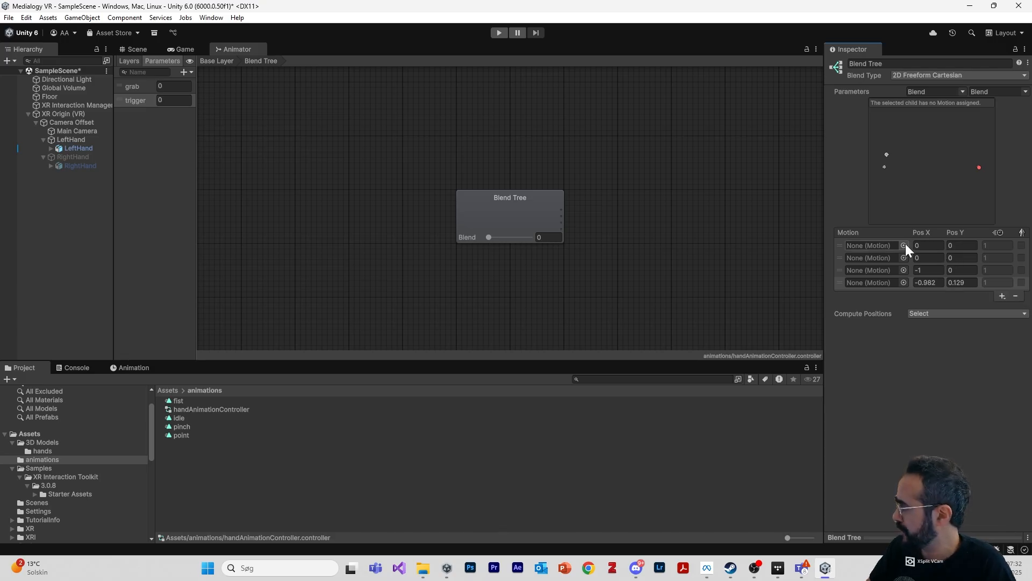
Set the Blend Tree's first parameter to grab and its second parameter to trigger.
left_click(928, 92)
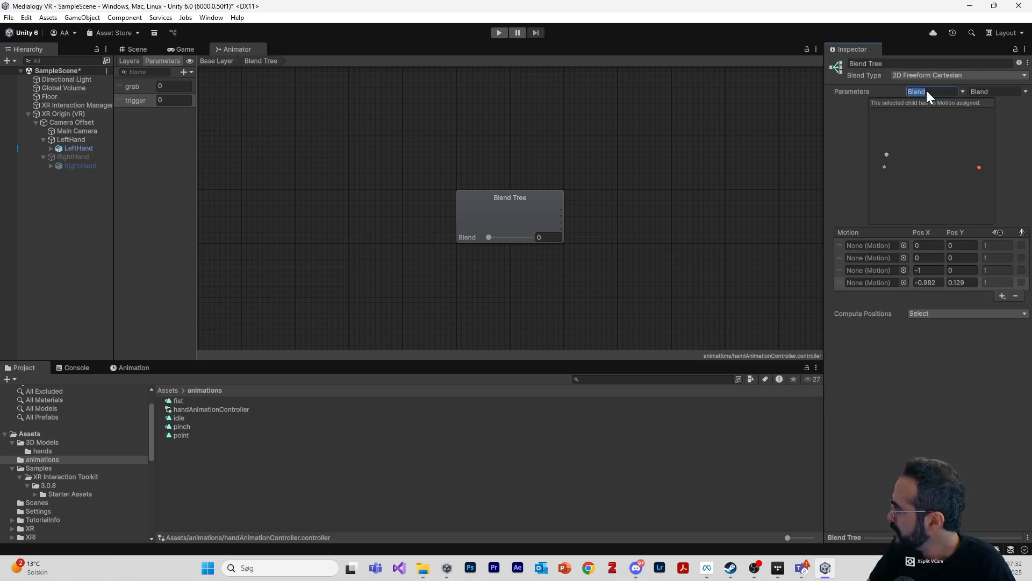
left_click(965, 93)
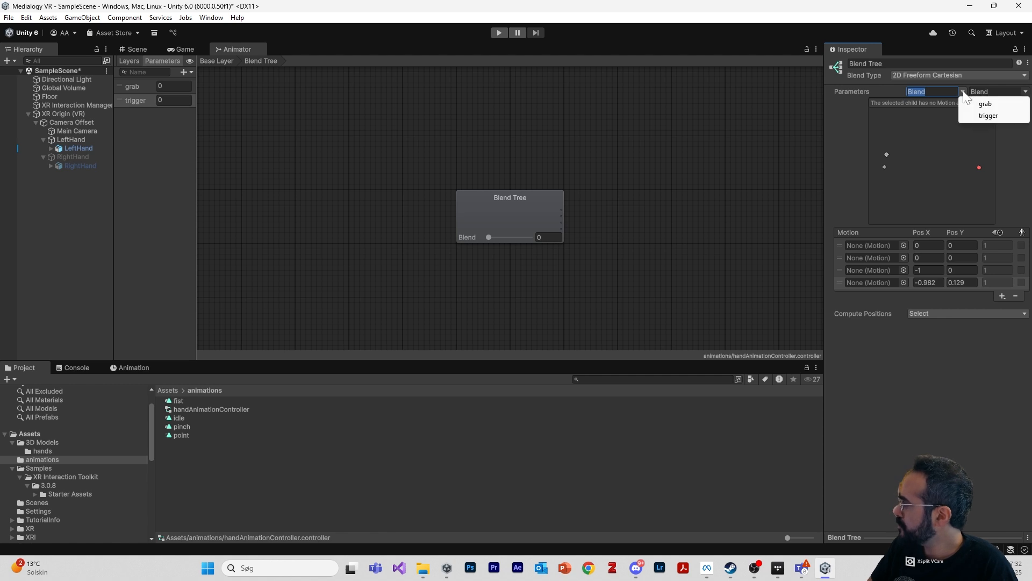
left_click(985, 104)
left_click(1000, 92)
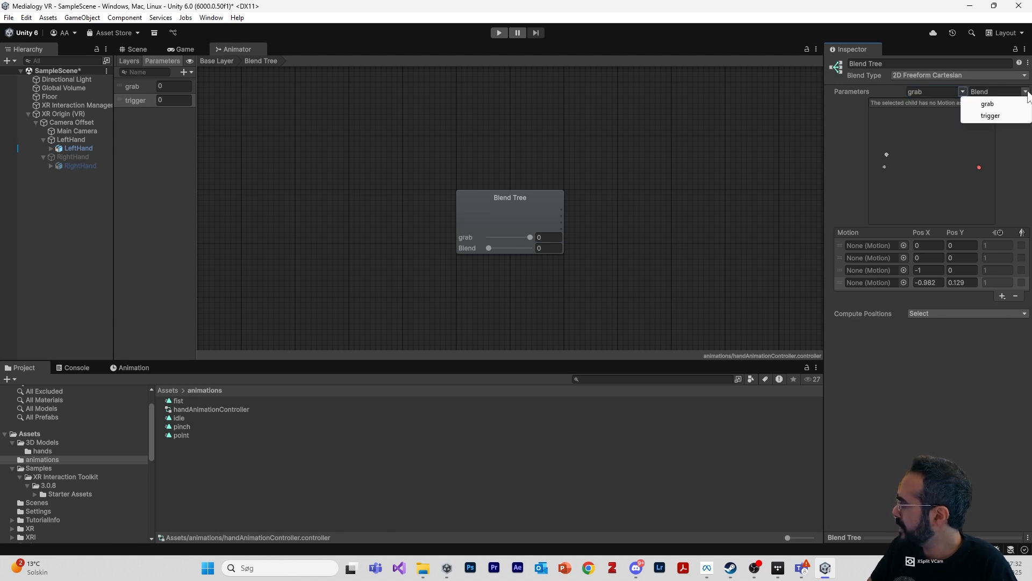
left_click(989, 116)
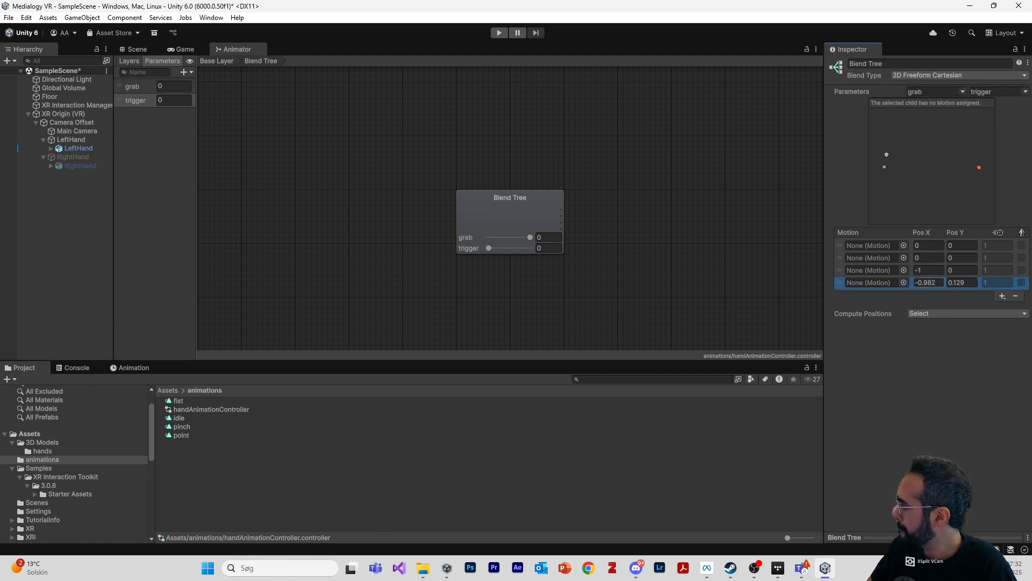
Set the first motion's Pos X to 1 and the second motion's Pos Y to 1.
left_click(932, 246)
type("0")
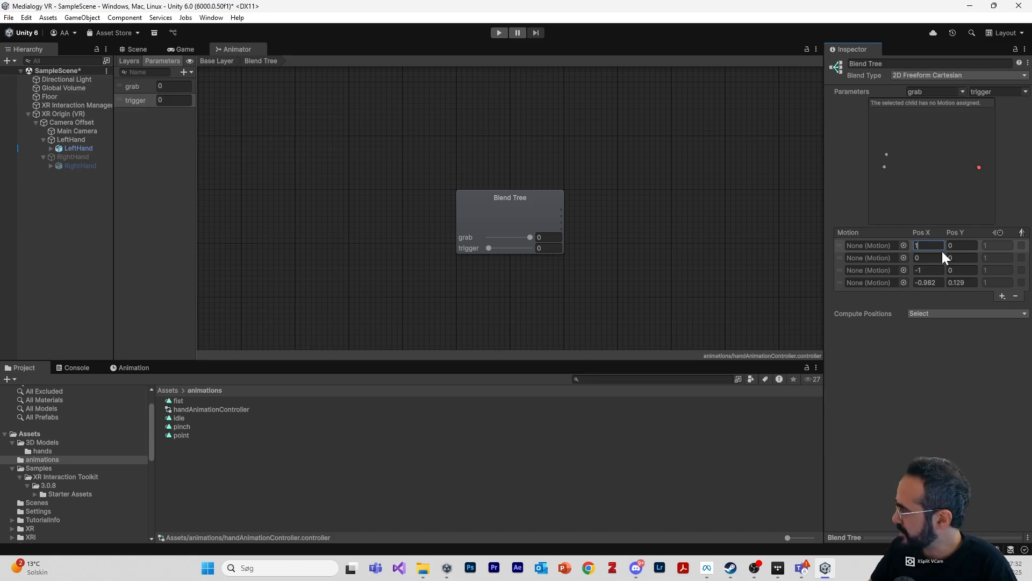
left_click(962, 258)
type("1")
Set the third motion's position to X 1, Y 1 and the fourth motion's position to X 0, Y 0.
left_click(928, 270)
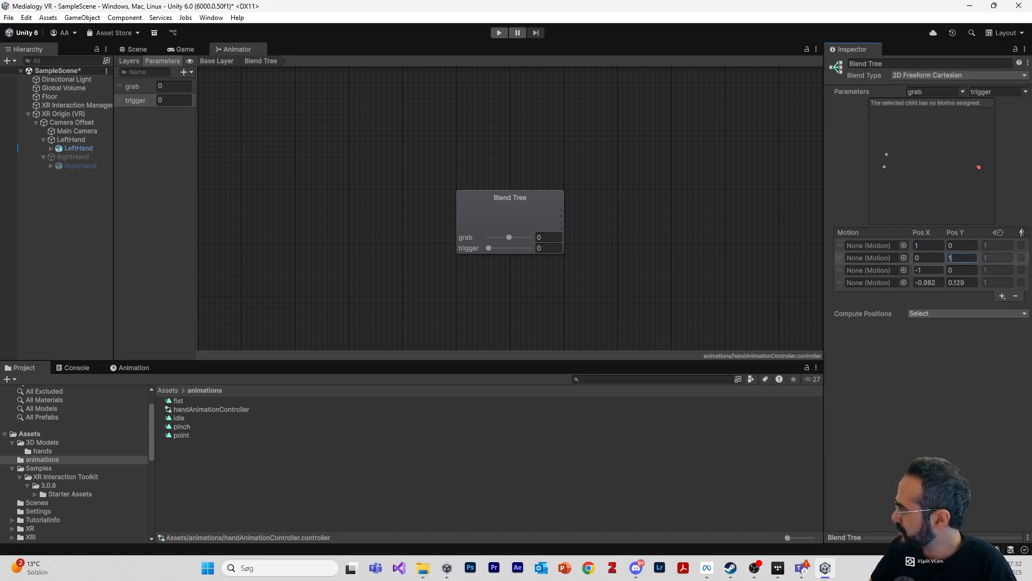
type("1")
key("Tab")
type("1")
key("Tab")
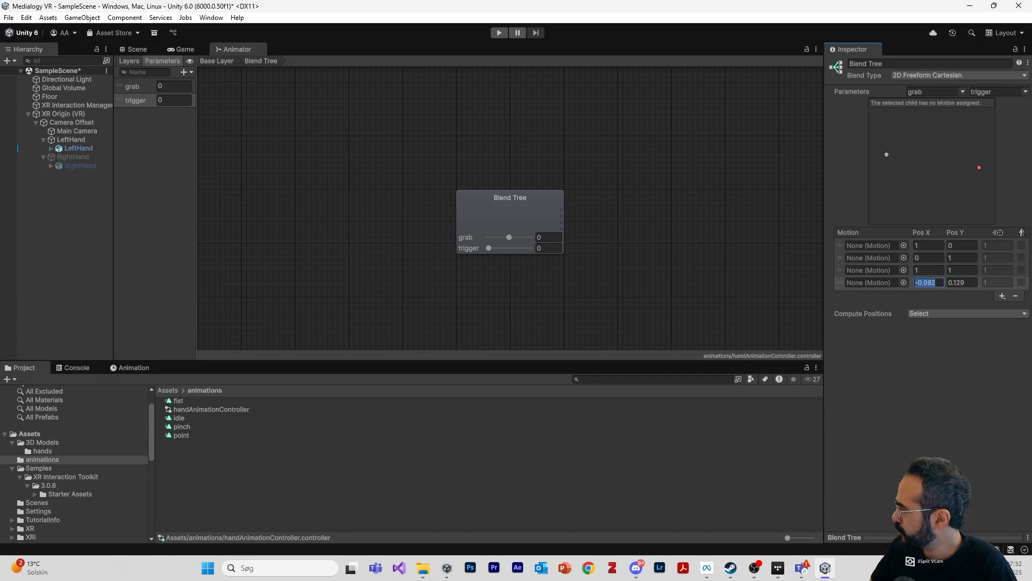
type("0")
key("Tab")
type("0")
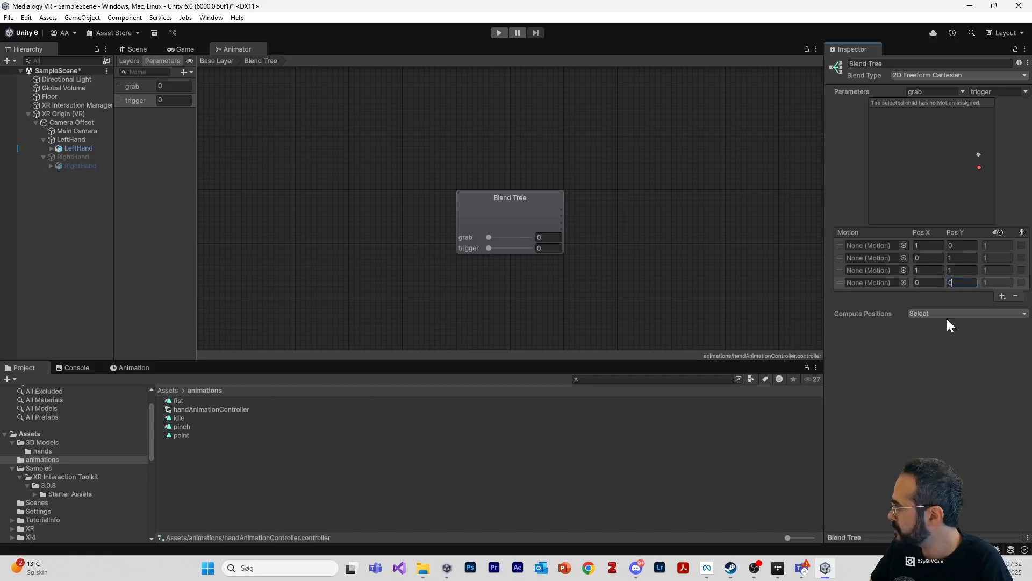
key("Return")
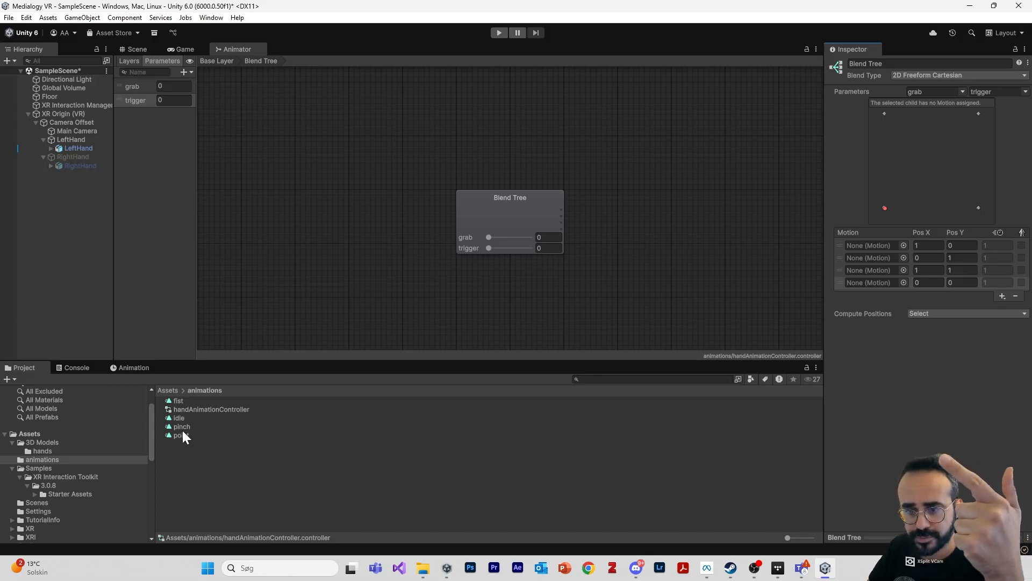
Assign the point, pinch, fist and idle clips, in that order, to the four motion fields of the Blend Tree.
left_click_drag(182, 434, 872, 249)
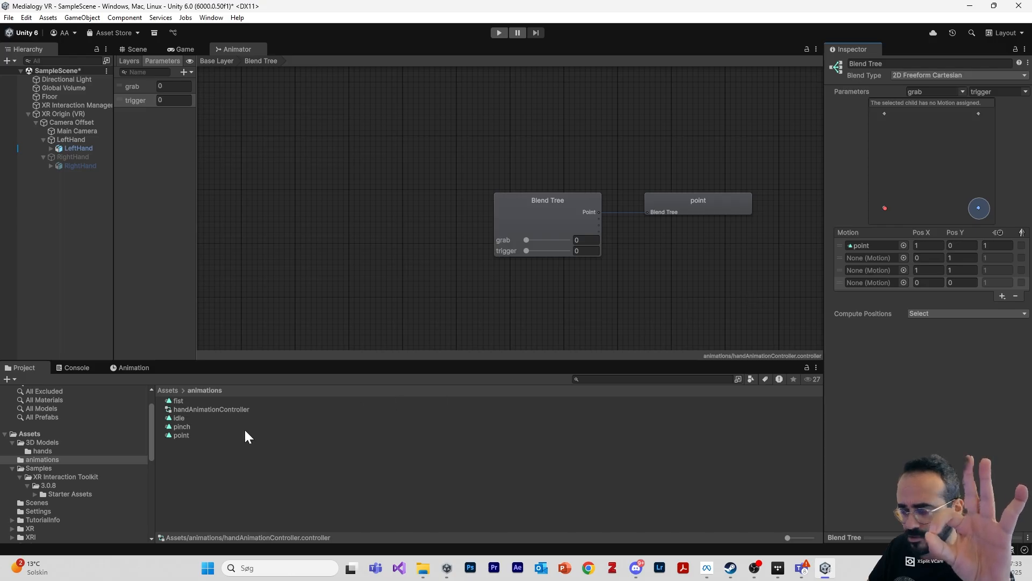
left_click_drag(181, 427, 858, 259)
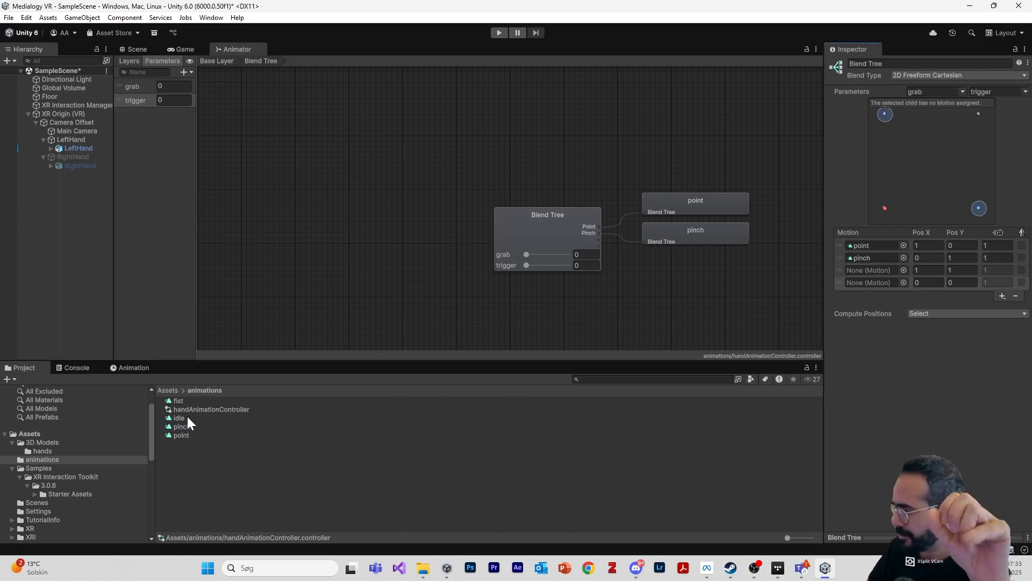
left_click_drag(176, 401, 867, 271)
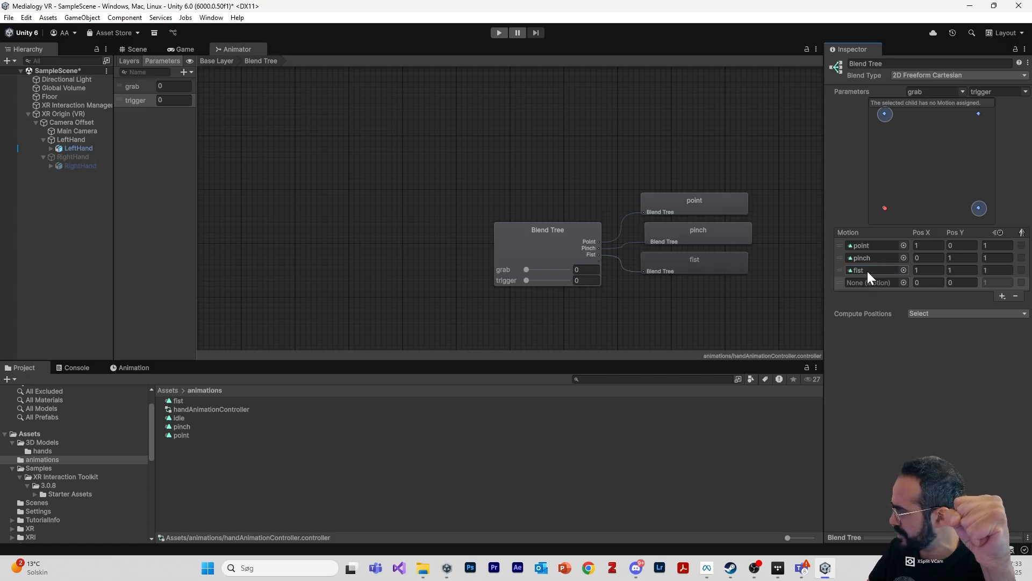
left_click_drag(182, 423, 864, 281)
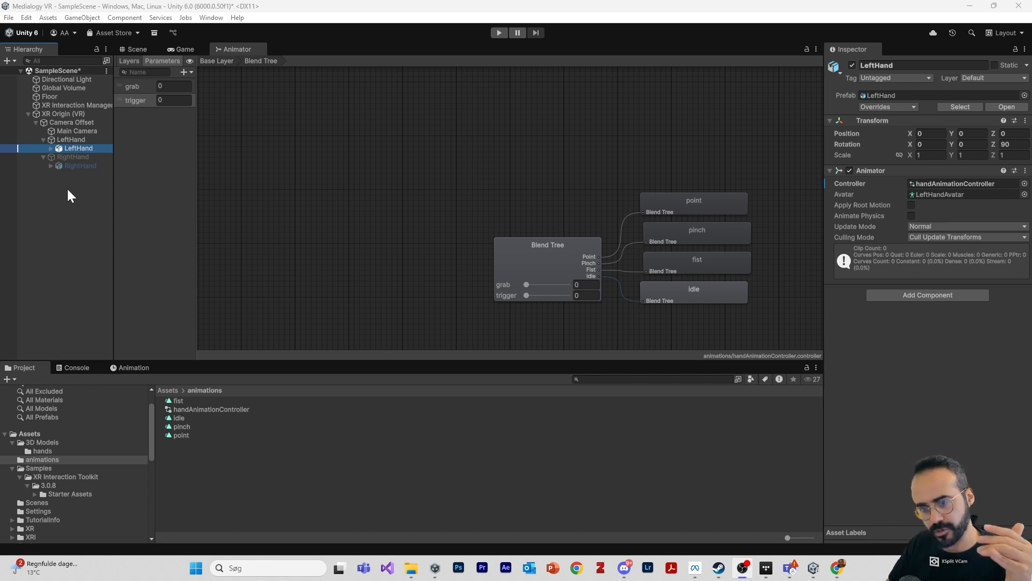
Return to the Scene view and create a MonoBehaviour script named animationController in the Assets folder.
left_click(137, 49)
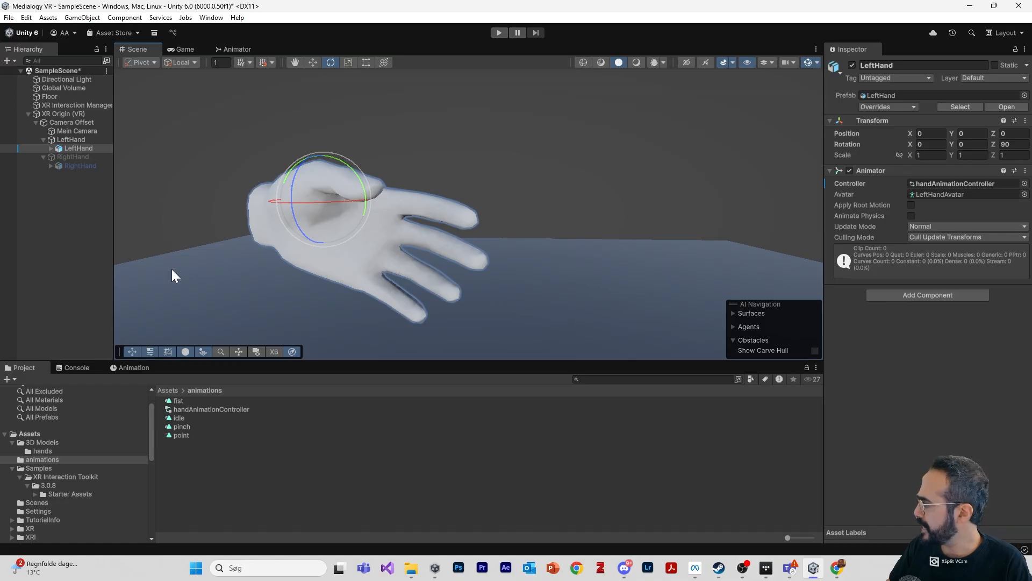
left_click(167, 391)
right_click(269, 498)
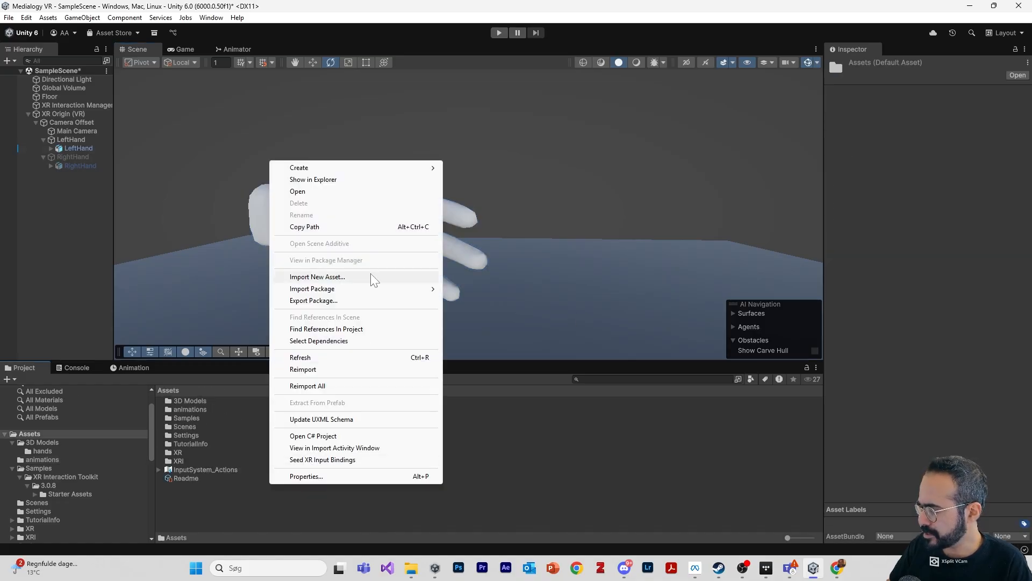
mouse_move(385, 166)
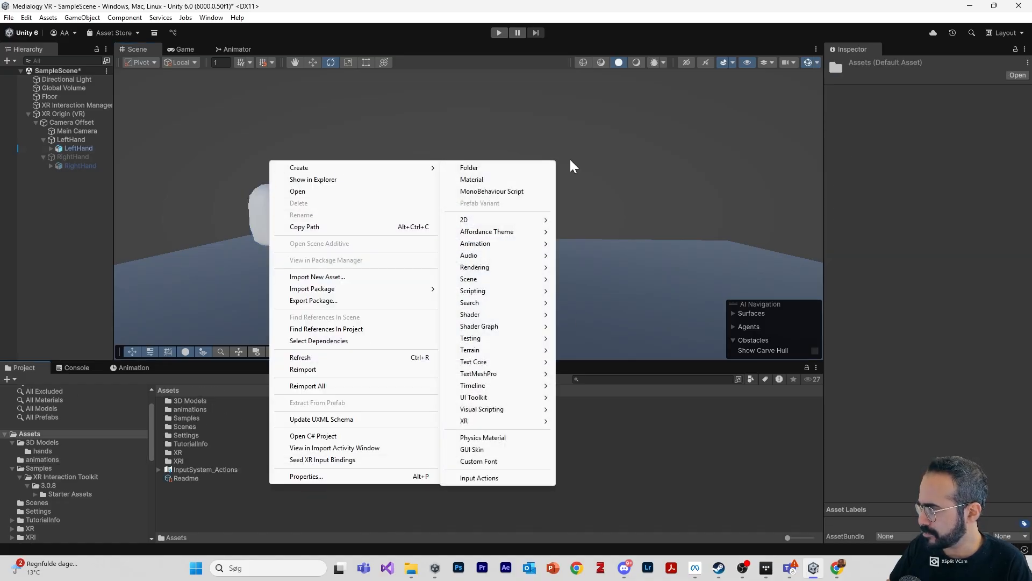
left_click(505, 191)
type("anima")
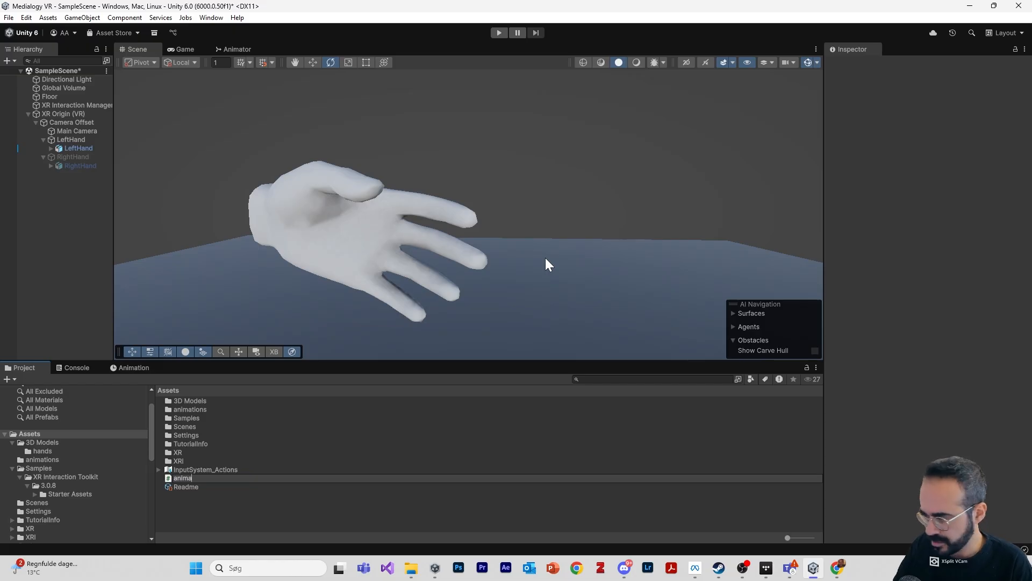
type("tionContro")
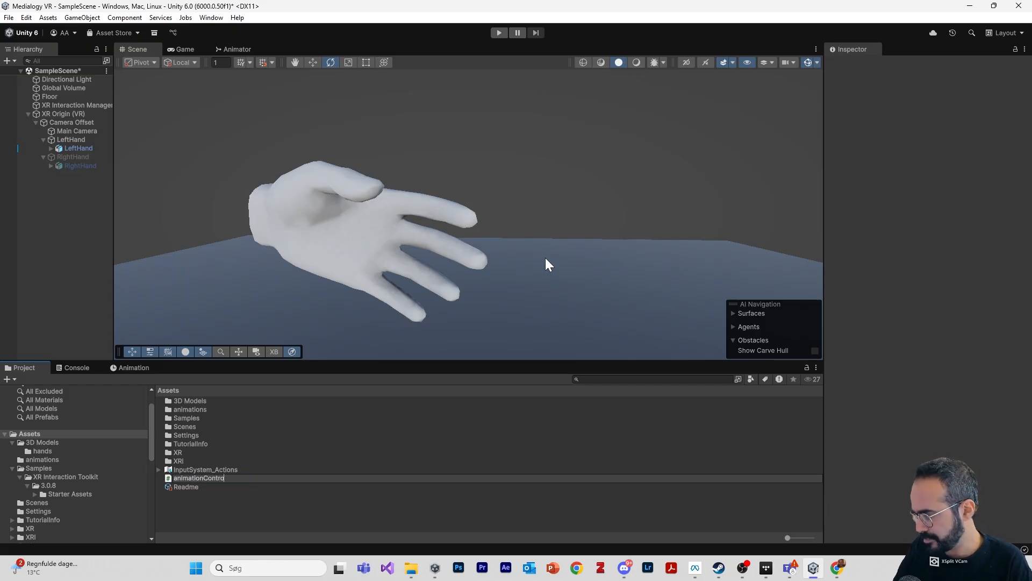
type("ller")
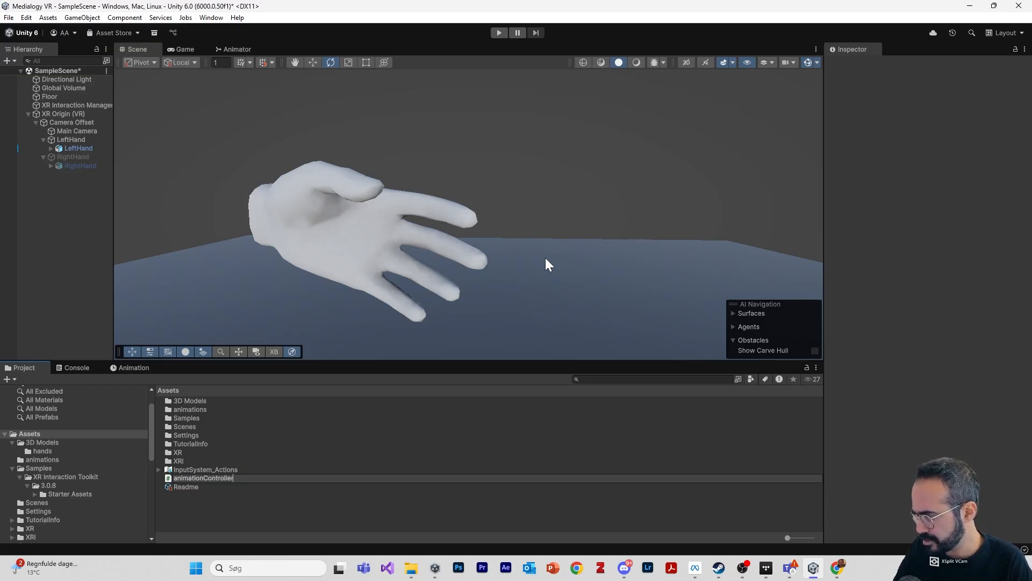
key("Return")
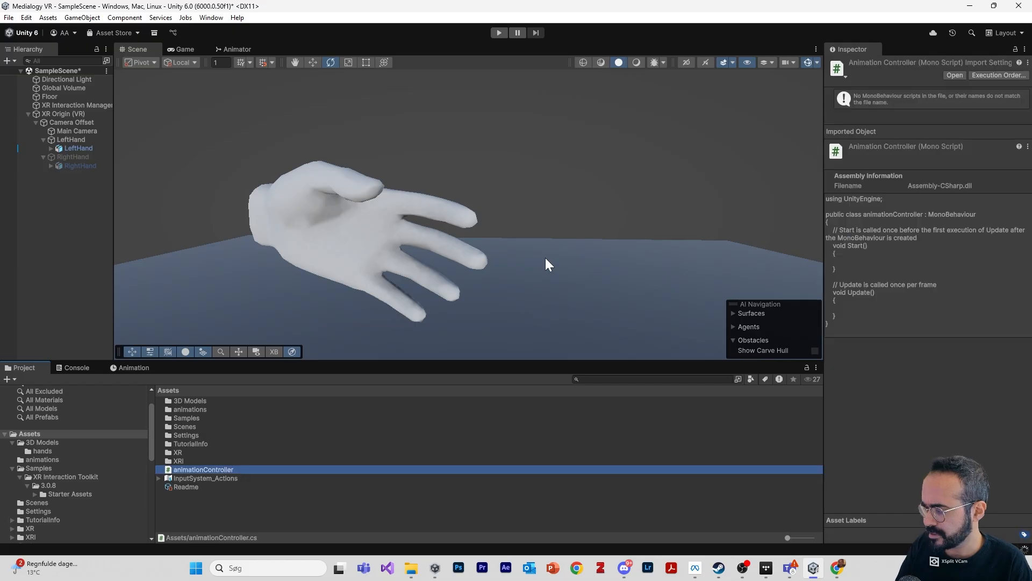
Create a folder named scripts in Assets, move the animationController script into it and open the folder.
right_click(200, 505)
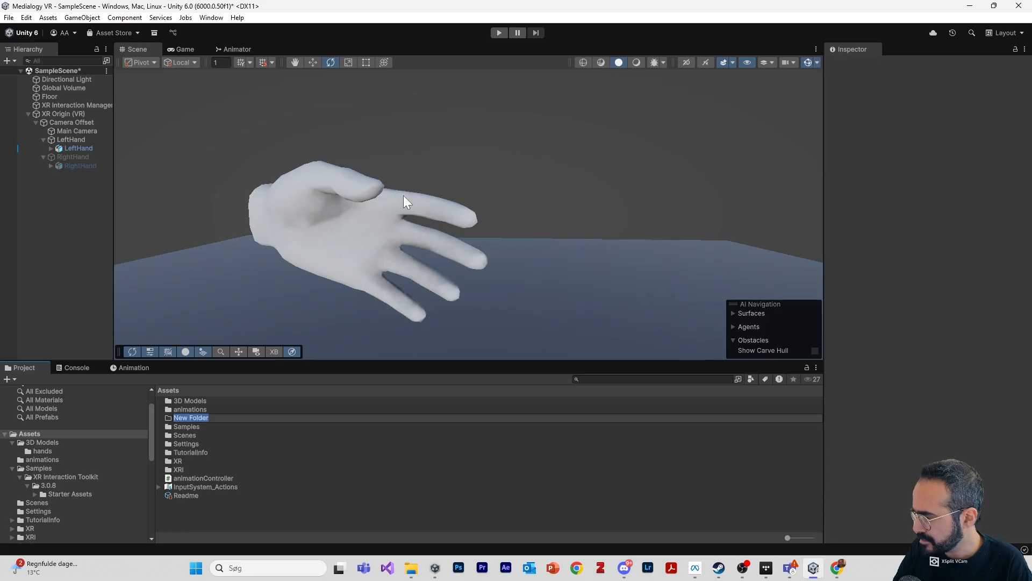
type("scripts")
key("Return")
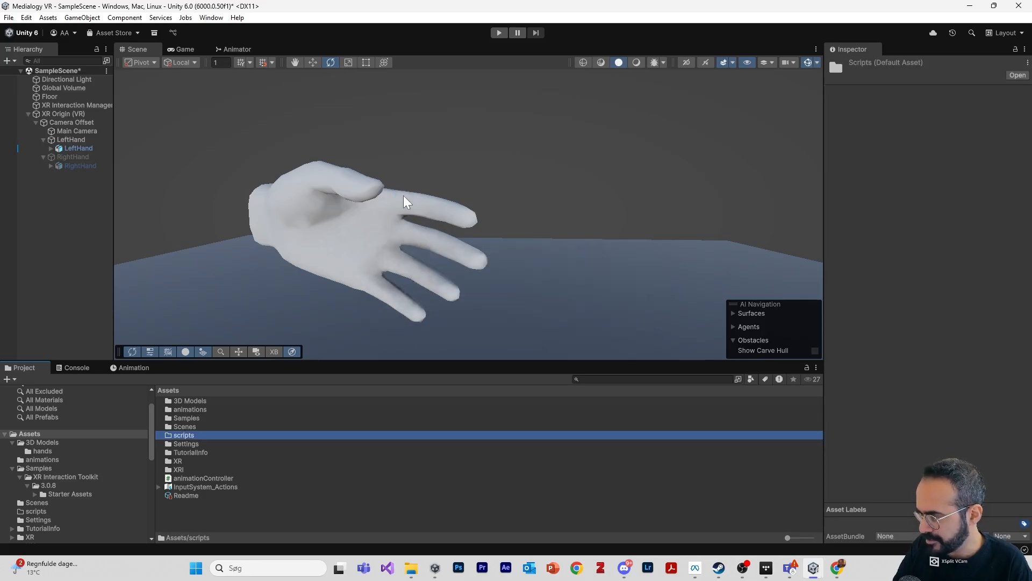
left_click_drag(193, 478, 208, 436)
double_click(207, 435)
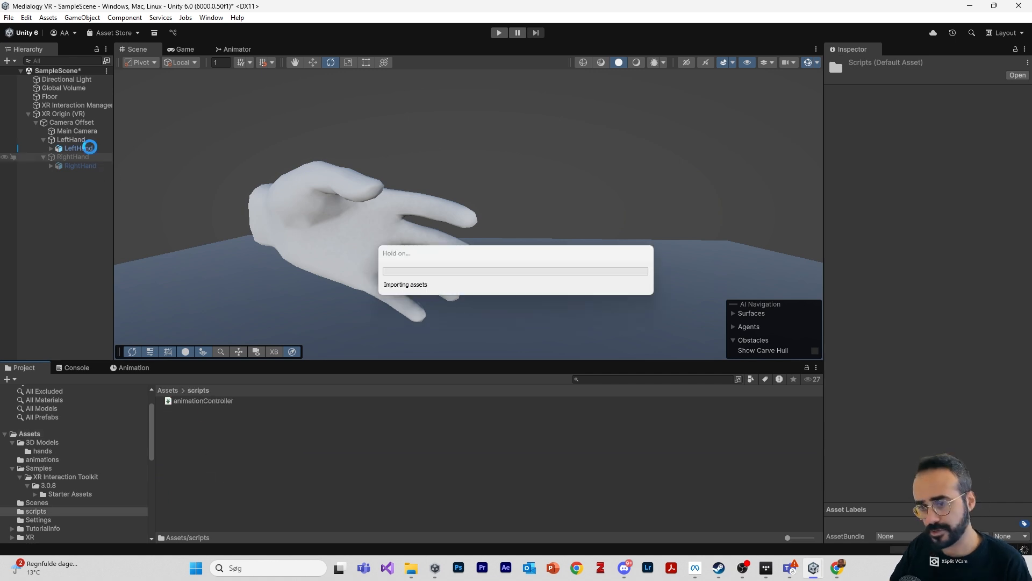
Attach the animationController script to the LeftHand model inside the LeftHand object and open the script in Visual Studio.
left_click(89, 148)
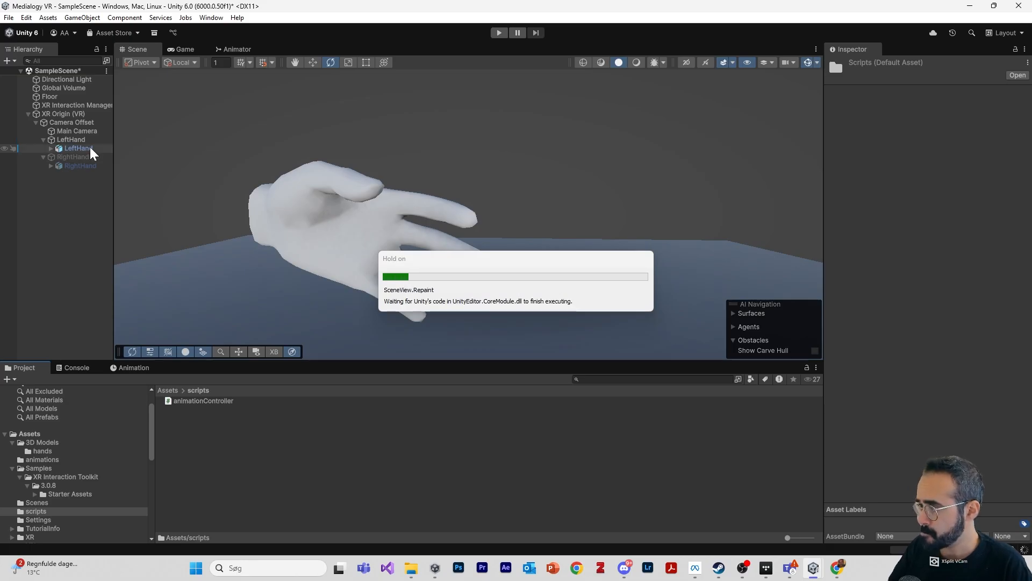
left_click_drag(198, 400, 924, 344)
left_click(932, 307)
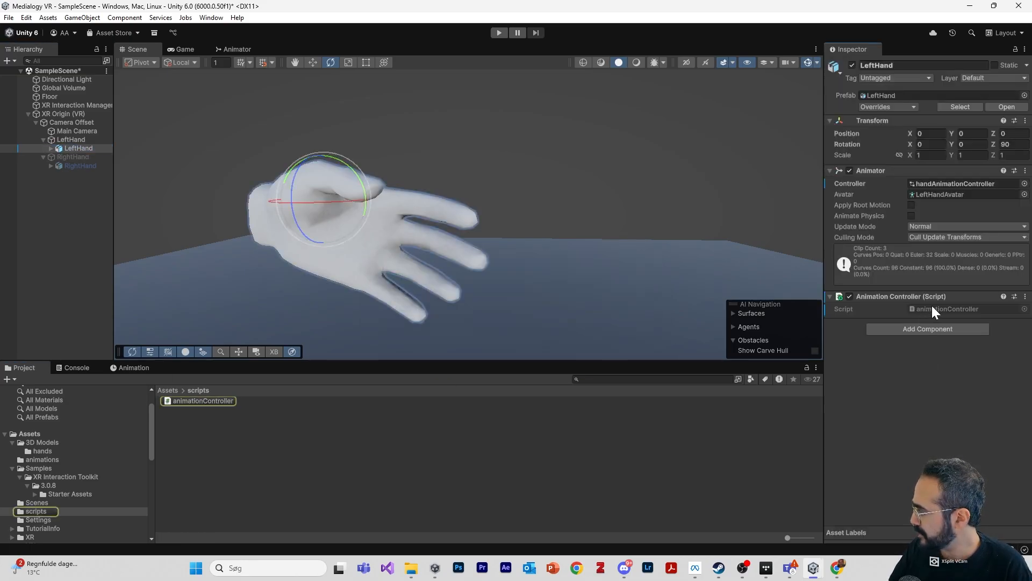
double_click(932, 308)
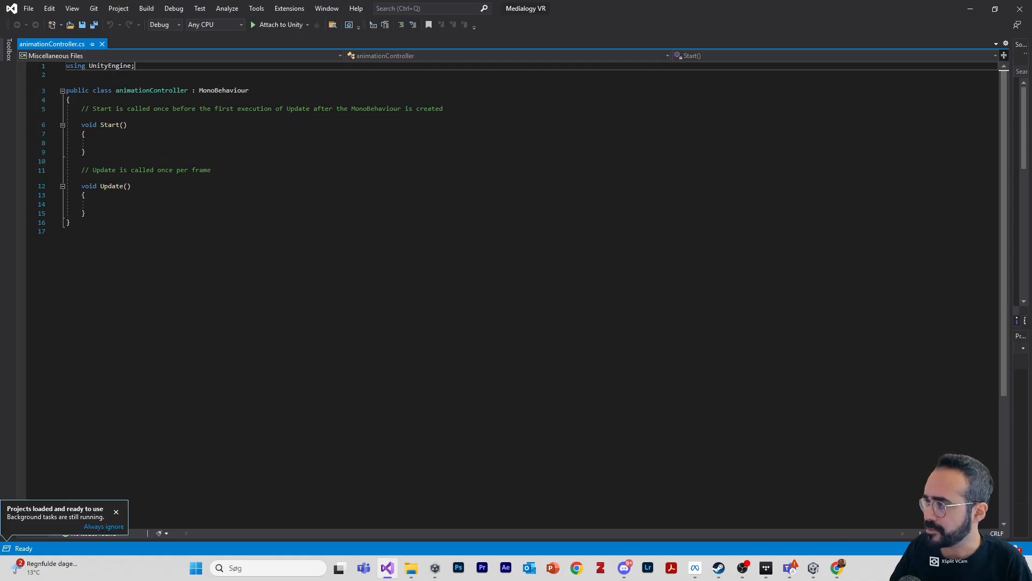
Add a using directive for UnityEngine.InputSystem below the existing UnityEngine directive.
key("Return")
type("us")
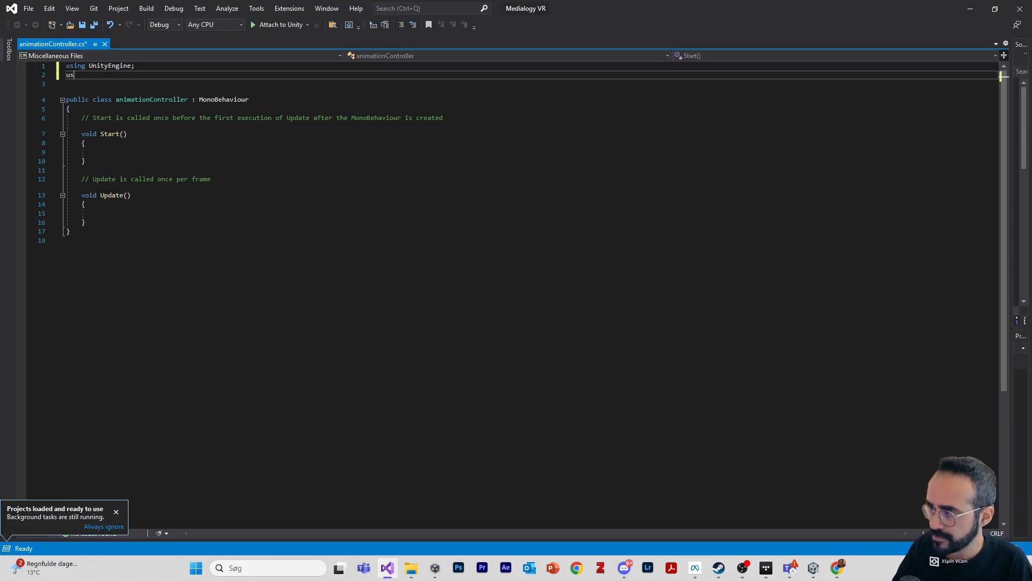
type("ing unityen")
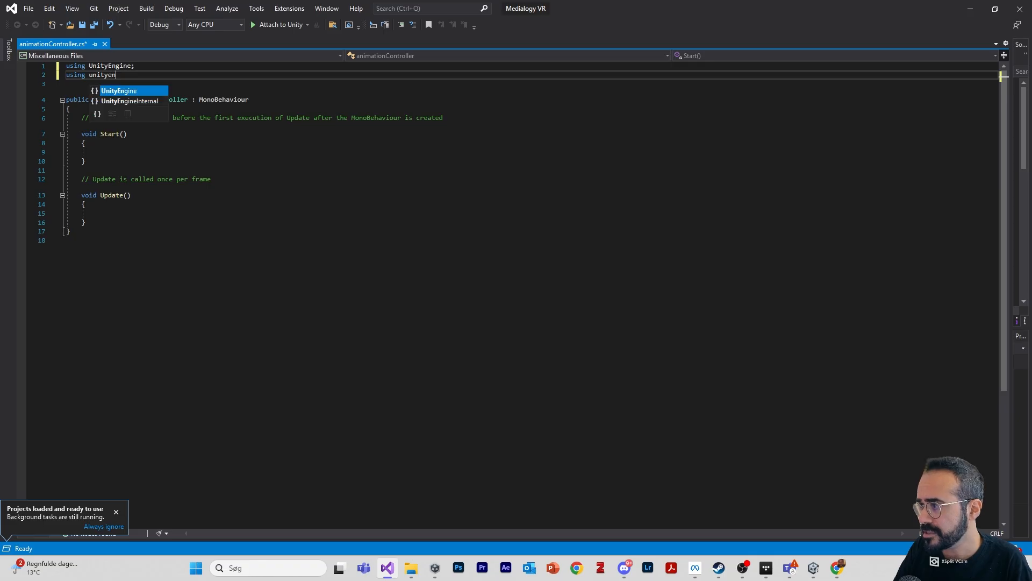
type(".inpo")
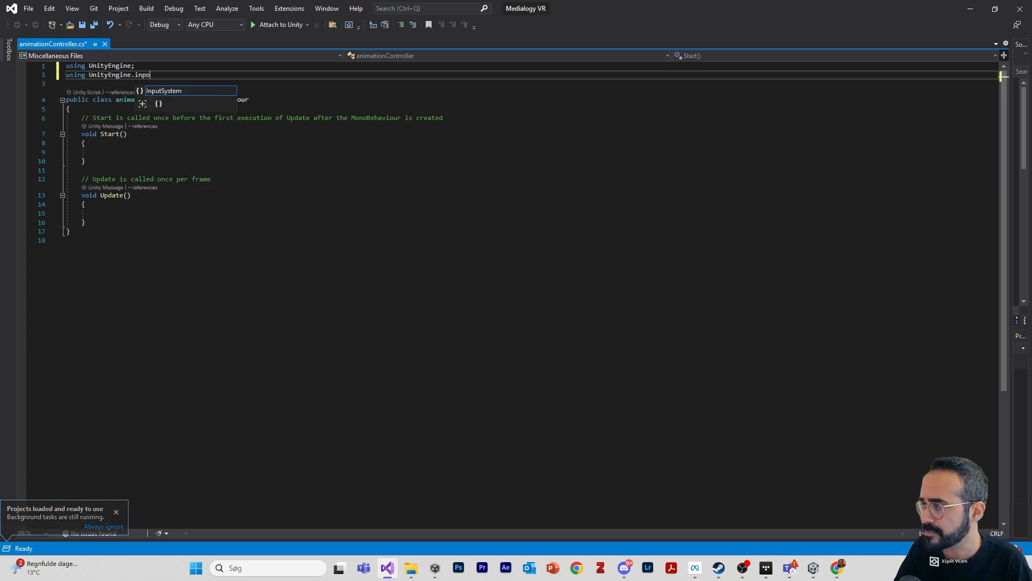
key("Tab")
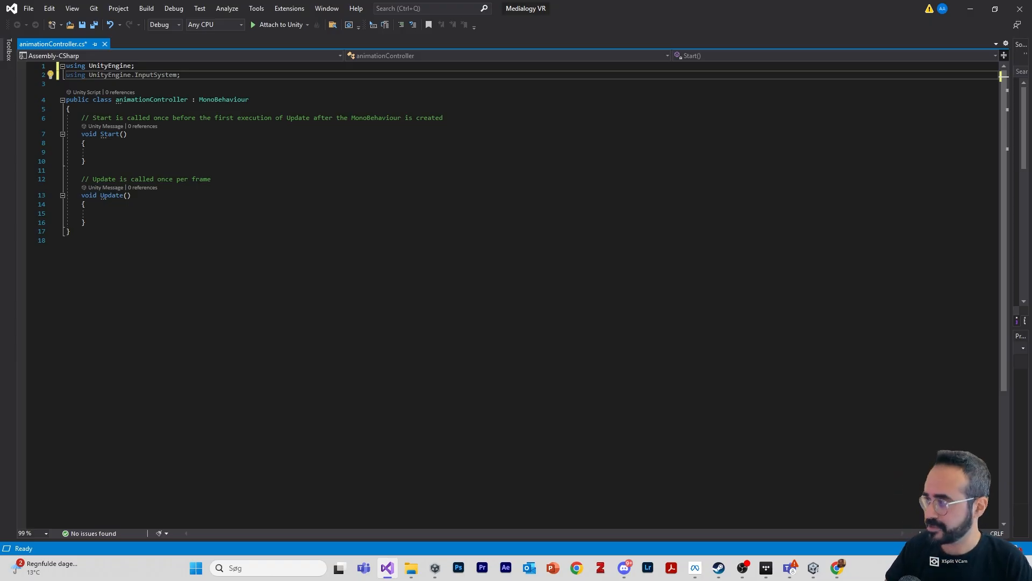
Declare a public InputActionProperty field named grabAction at the start of the animationController class.
mouse_move(223, 99)
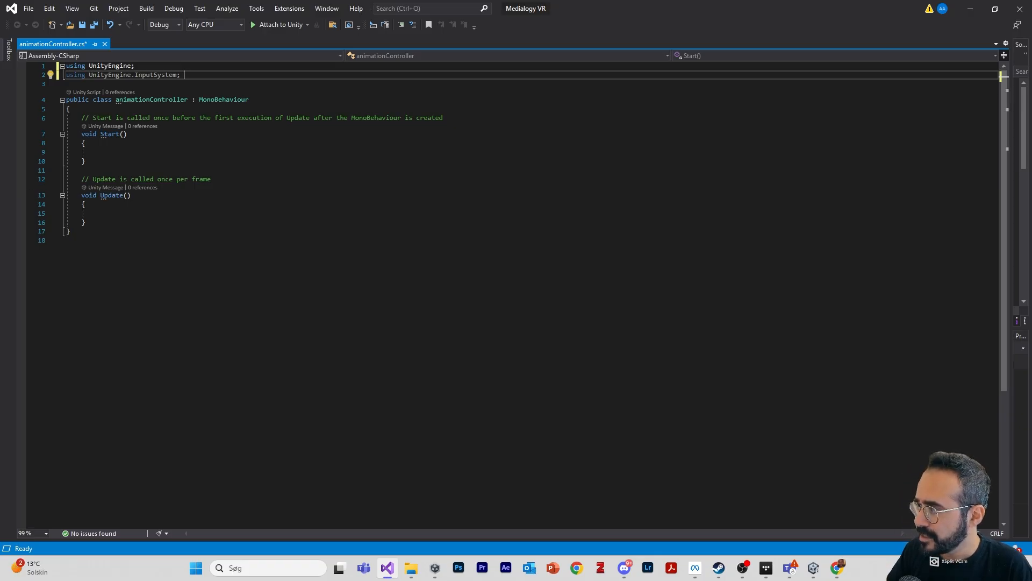
left_click(71, 109)
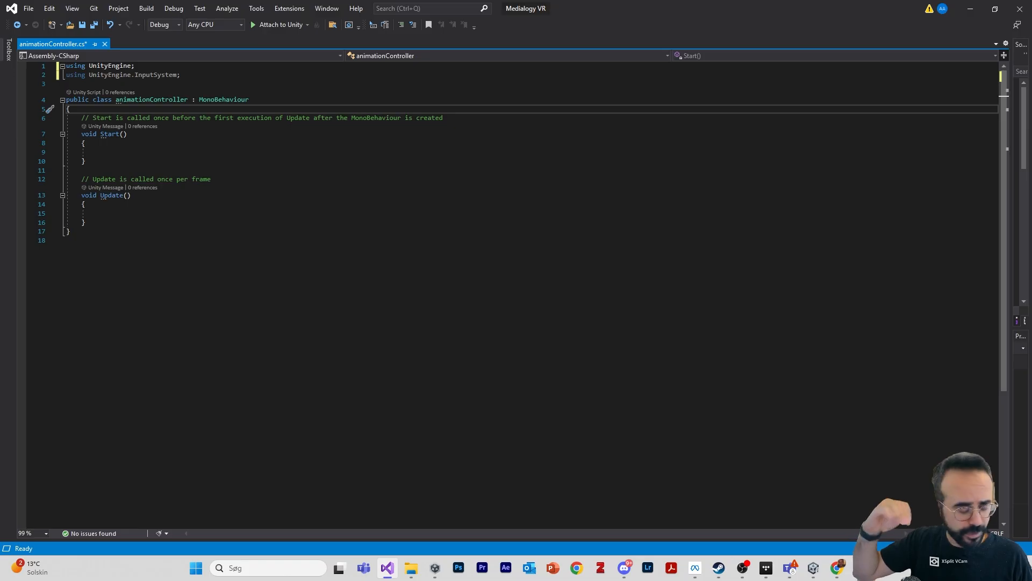
key("Return")
key("Return")
type("pub")
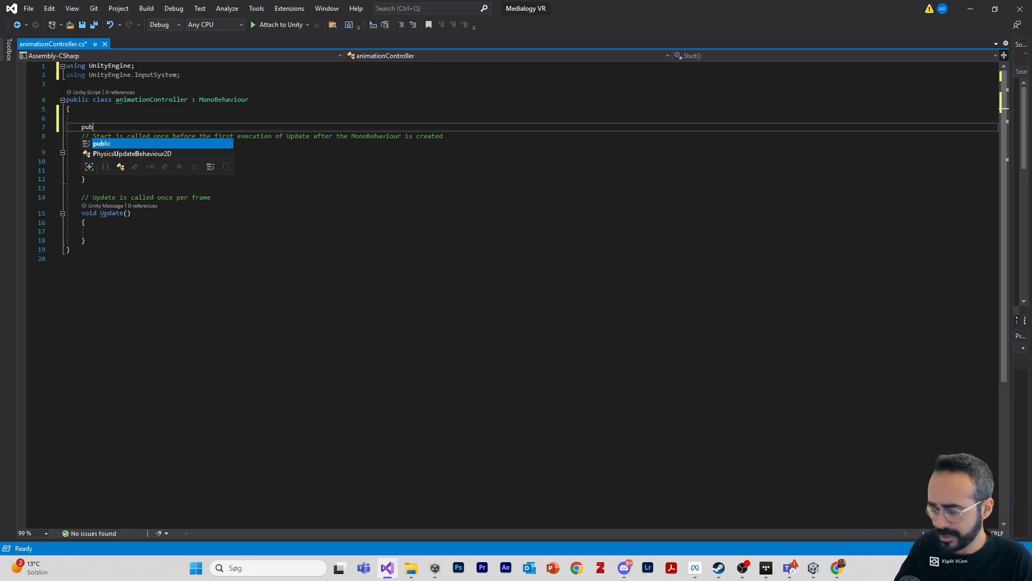
type("lic in")
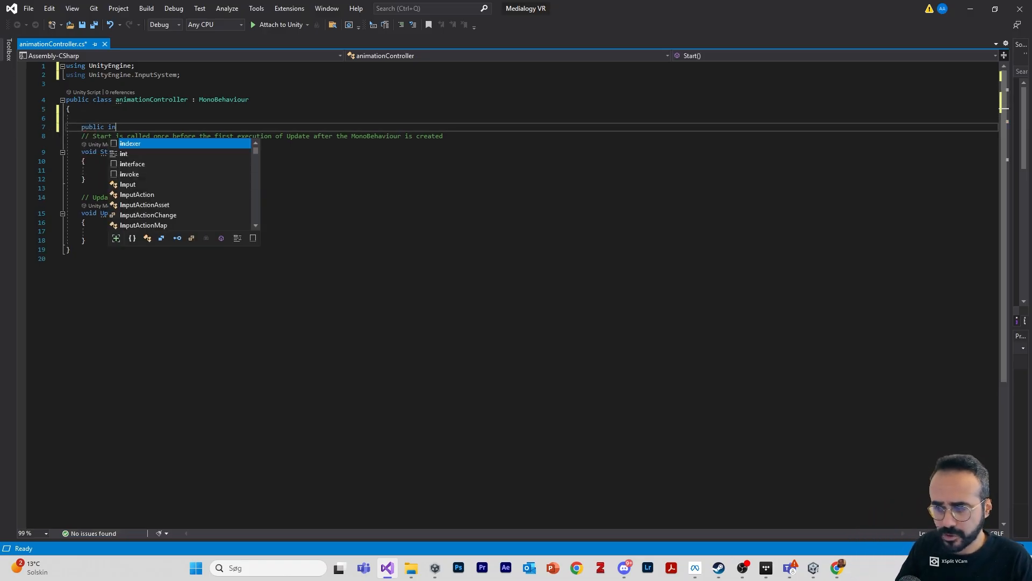
type("putactionpro")
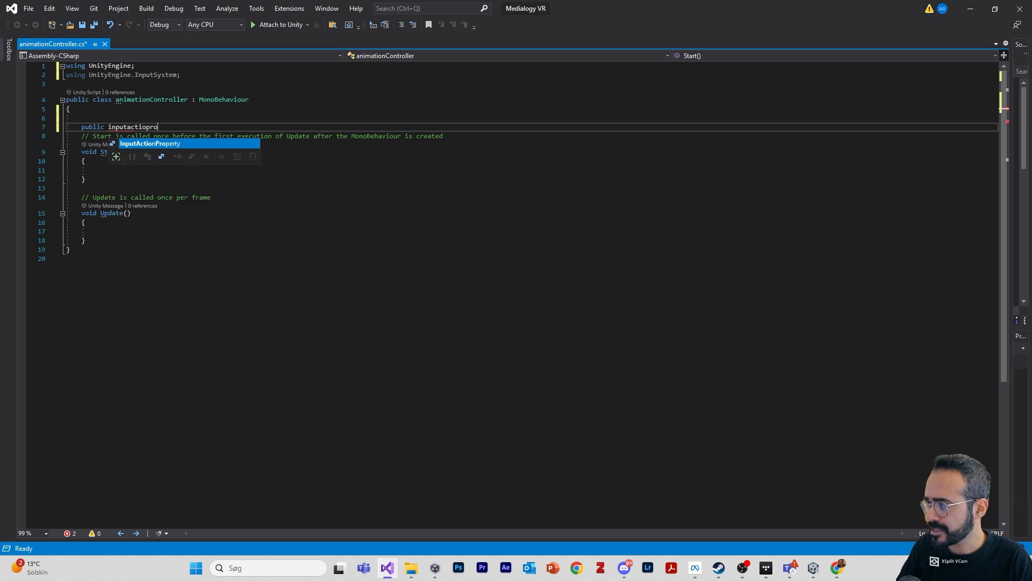
key("Tab")
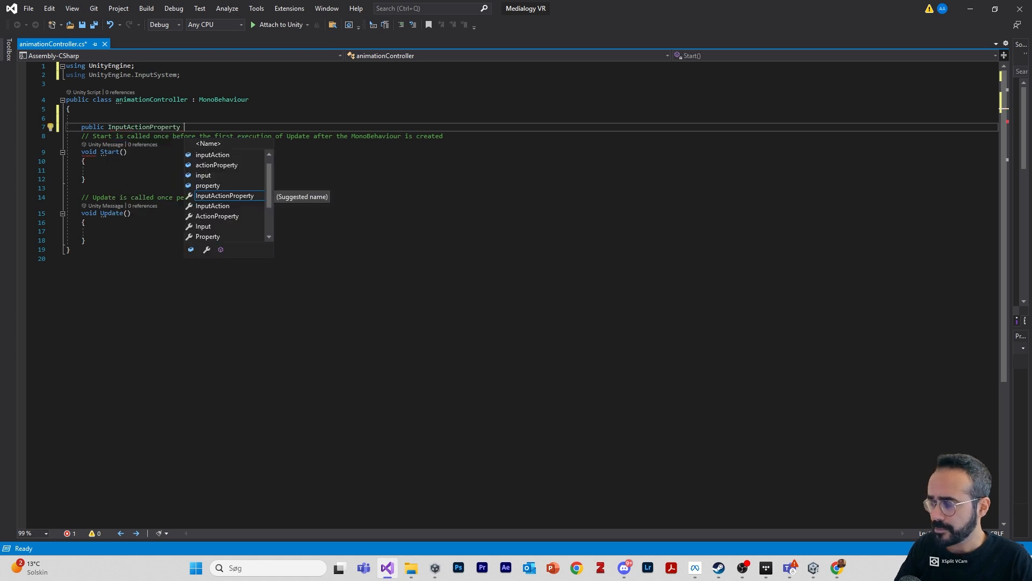
key("alt+Tab")
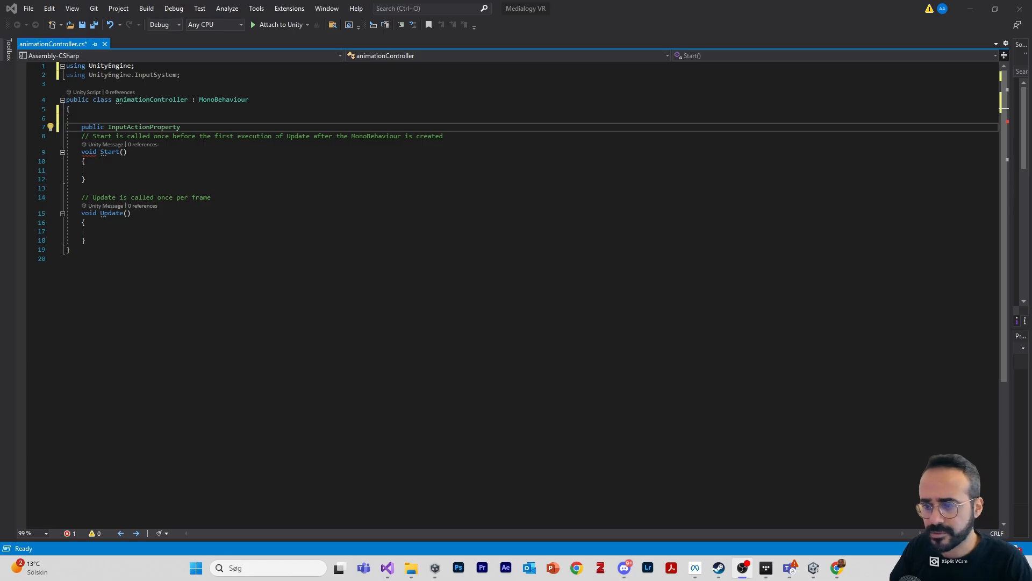
key("alt+Tab")
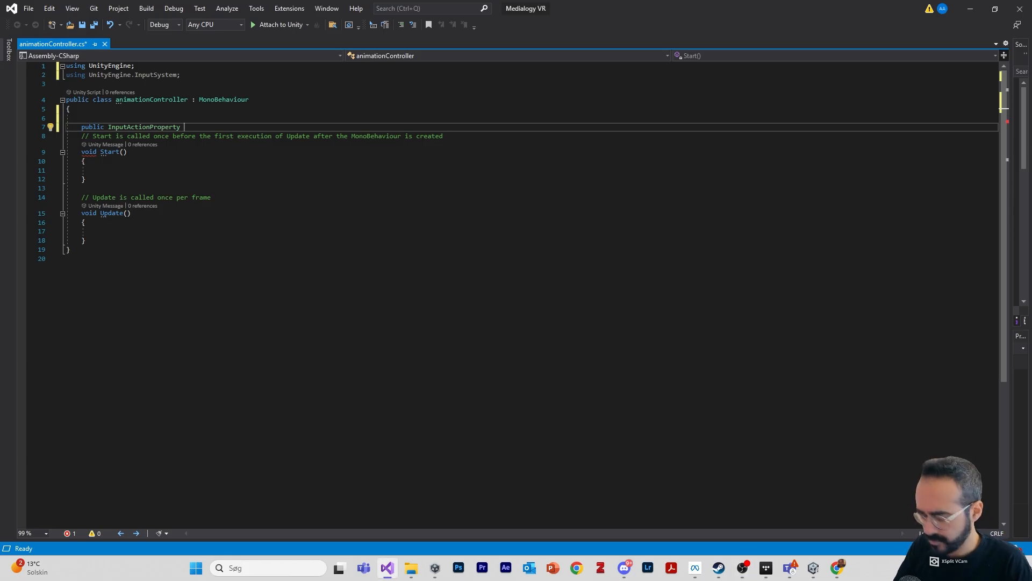
type("gra")
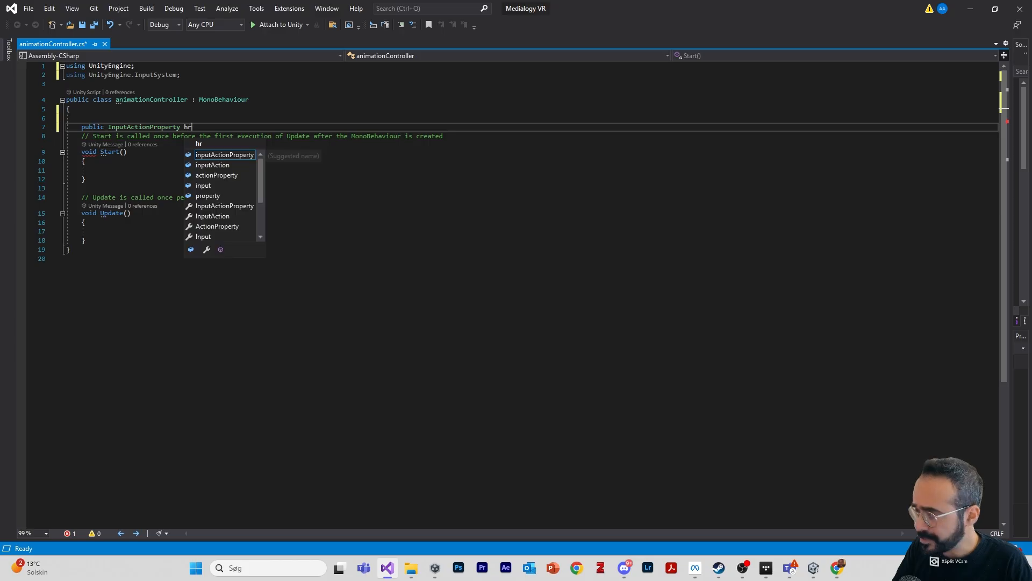
type("bAction;")
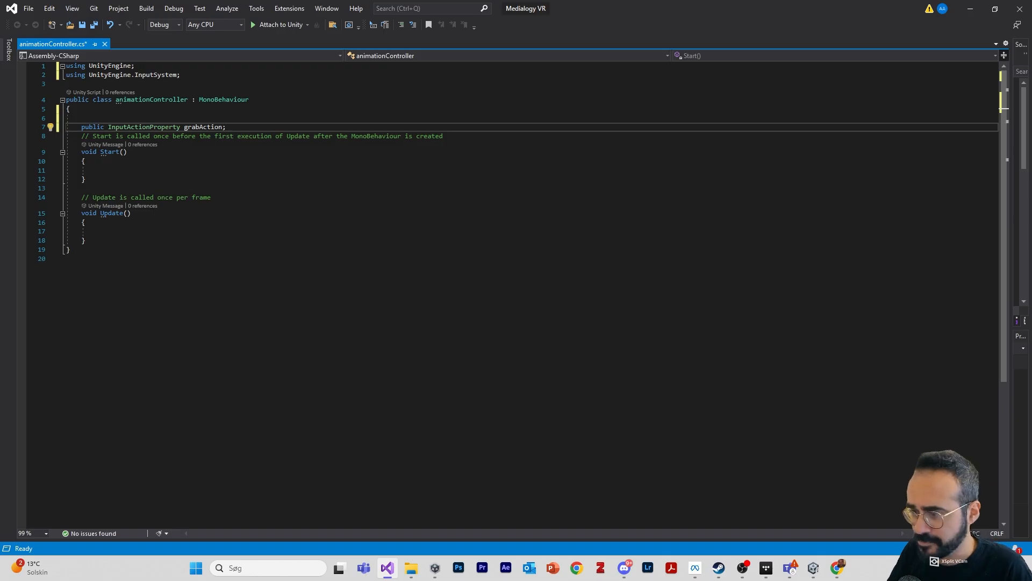
Declare a second public InputActionProperty field named triggerAction below grabAction.
key("Return")
type("public i")
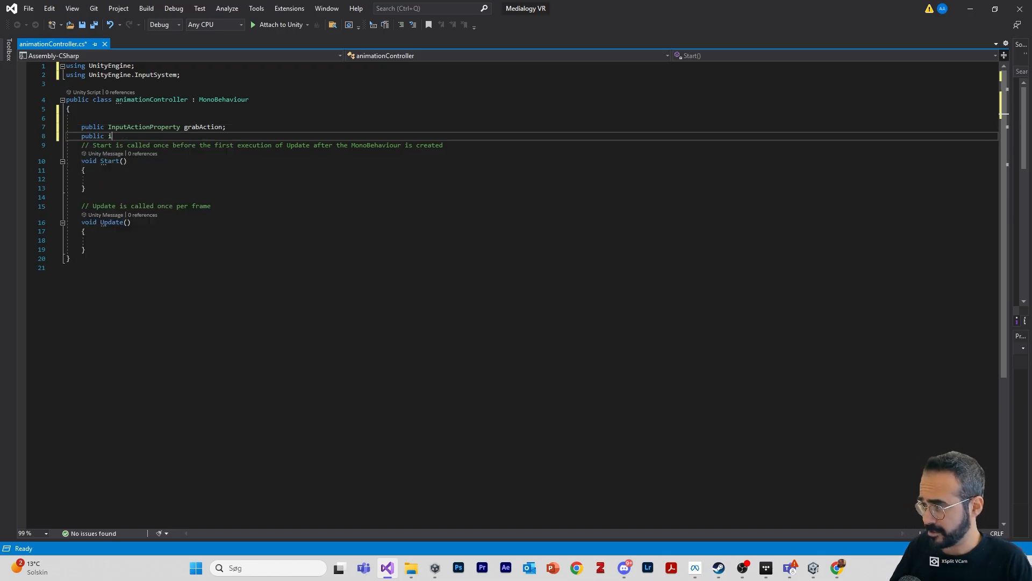
type("nputactionpro")
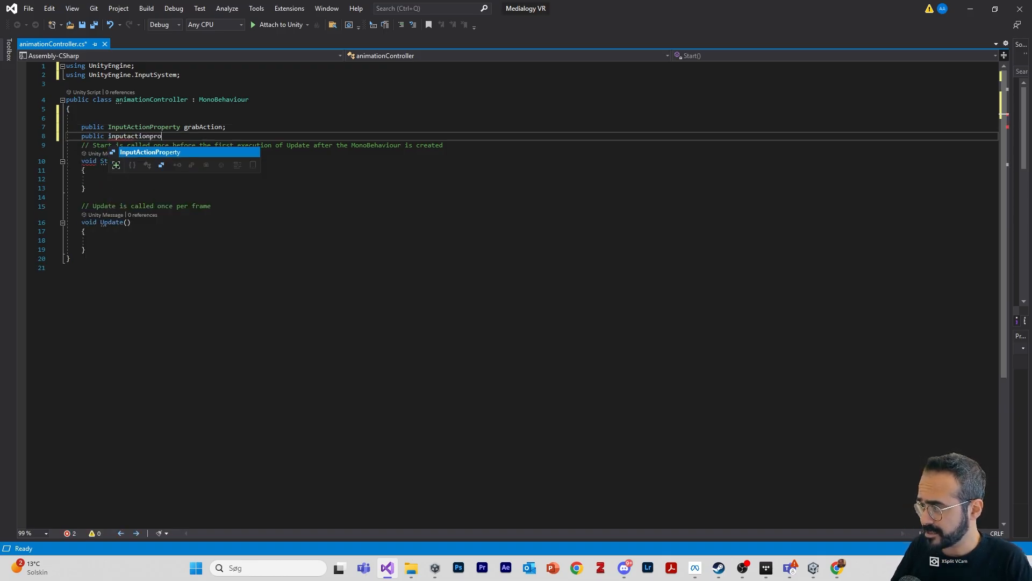
type(" triggerA")
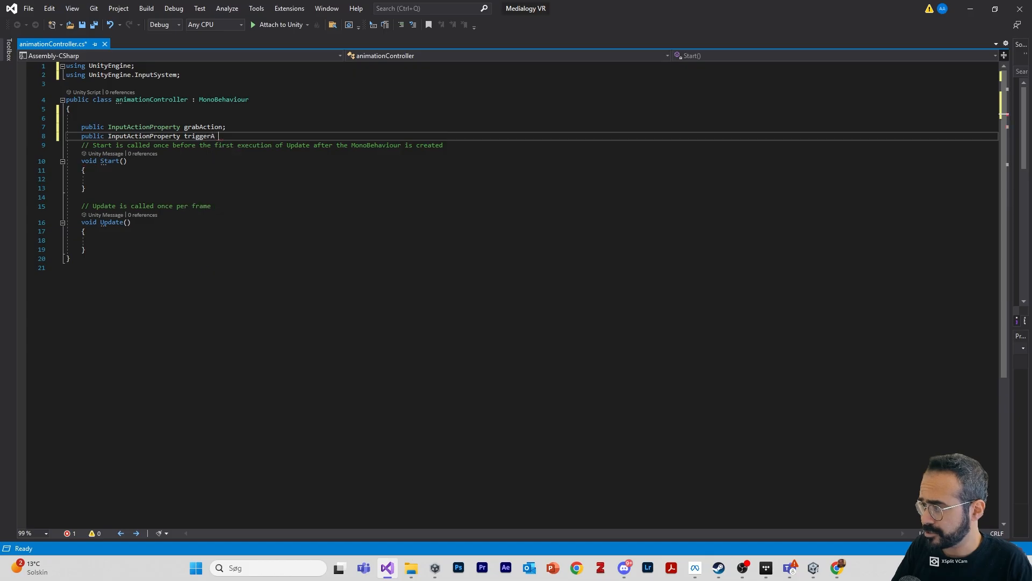
key("BackSpace")
type("ctoi")
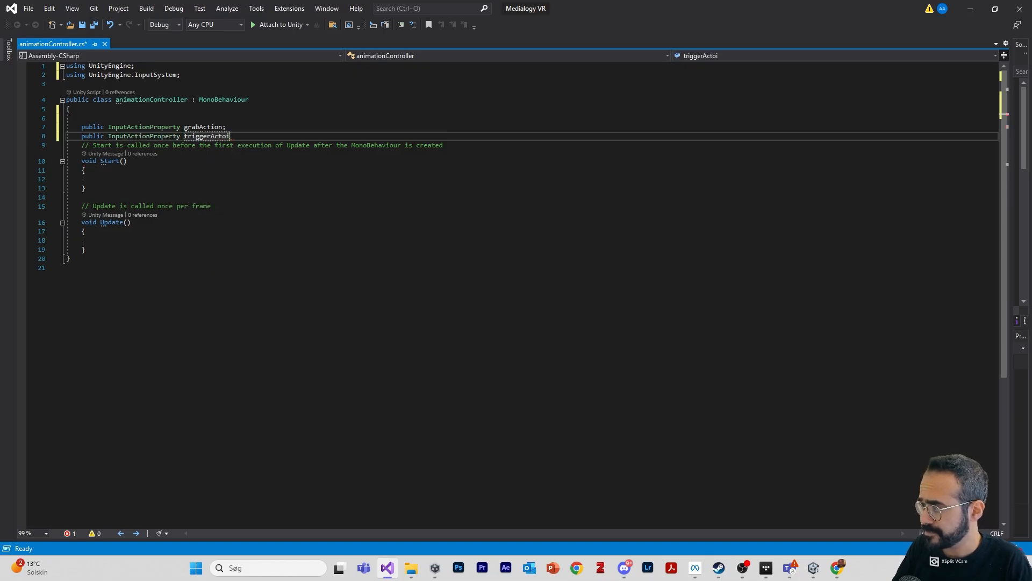
key("BackSpace")
key("BackSpace")
type("ion;")
Declare a public Animator field named myAnimator, separated by a blank line from the input action fields.
key("Return")
key("Return")
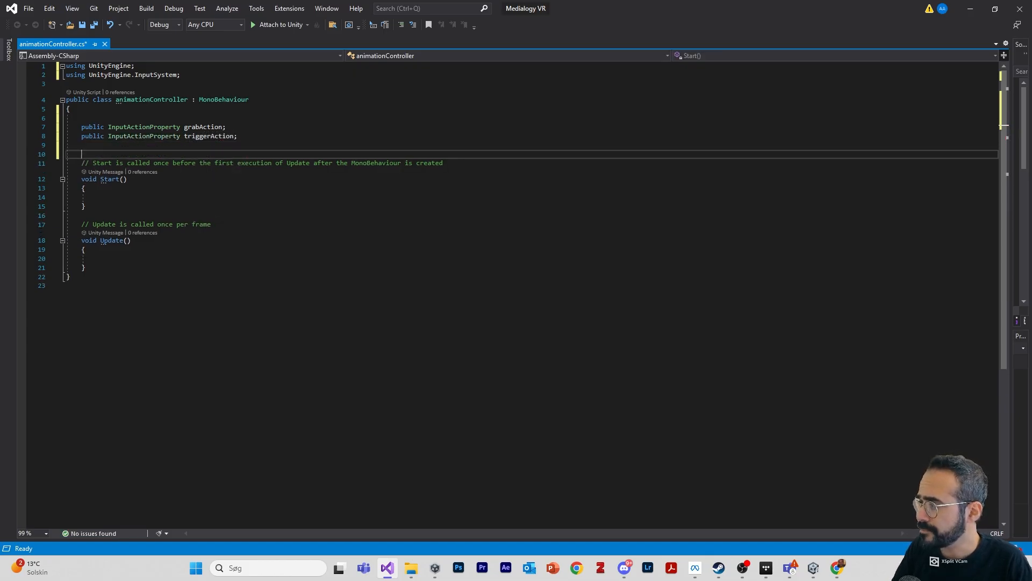
type("public ")
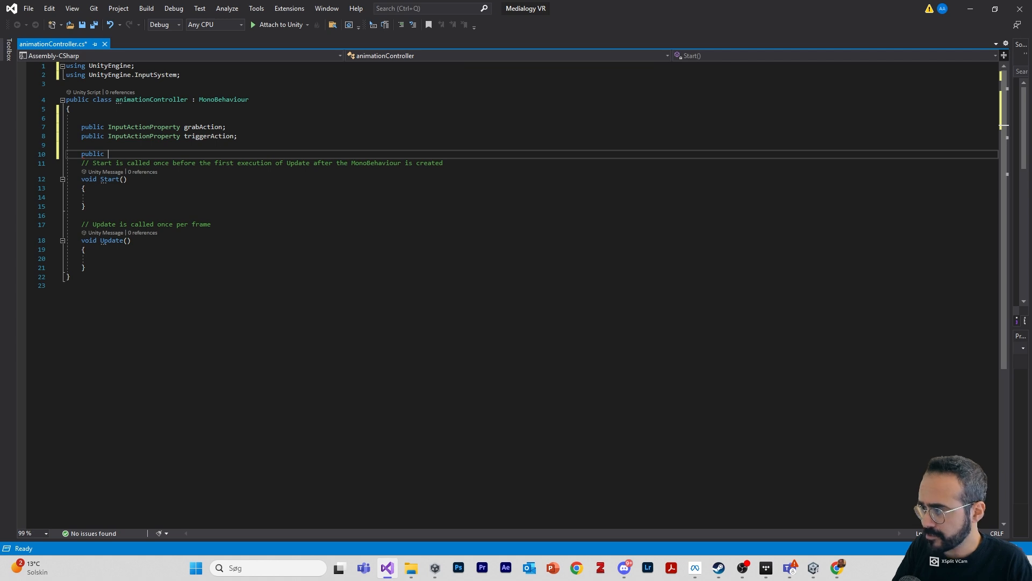
type("ani")
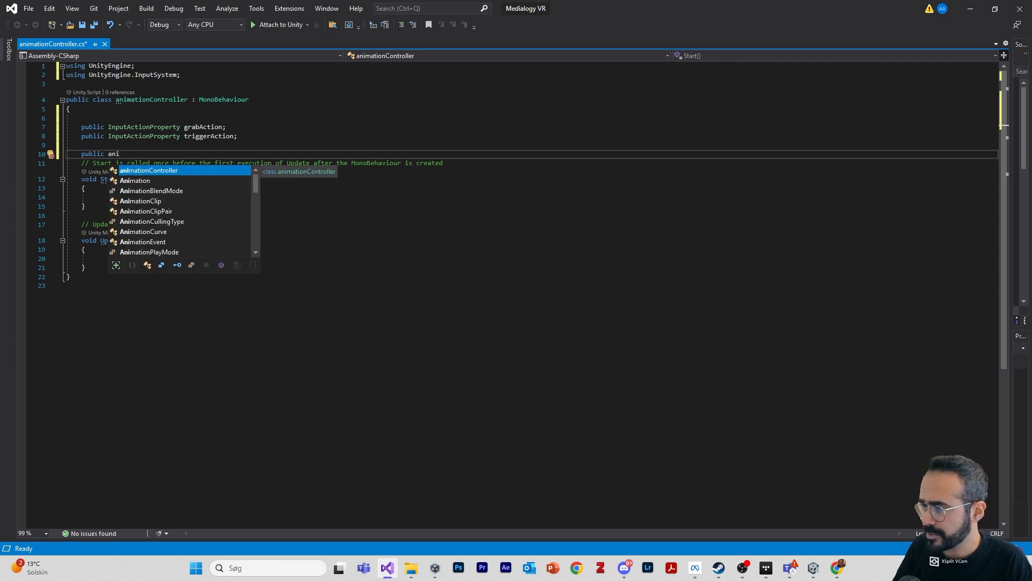
type("mator ")
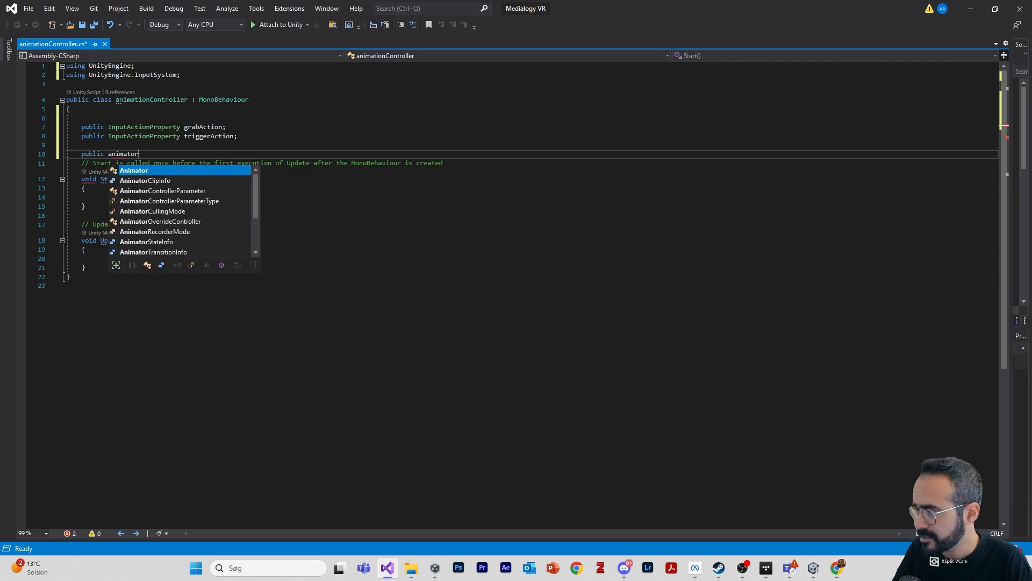
type("myAnimaty")
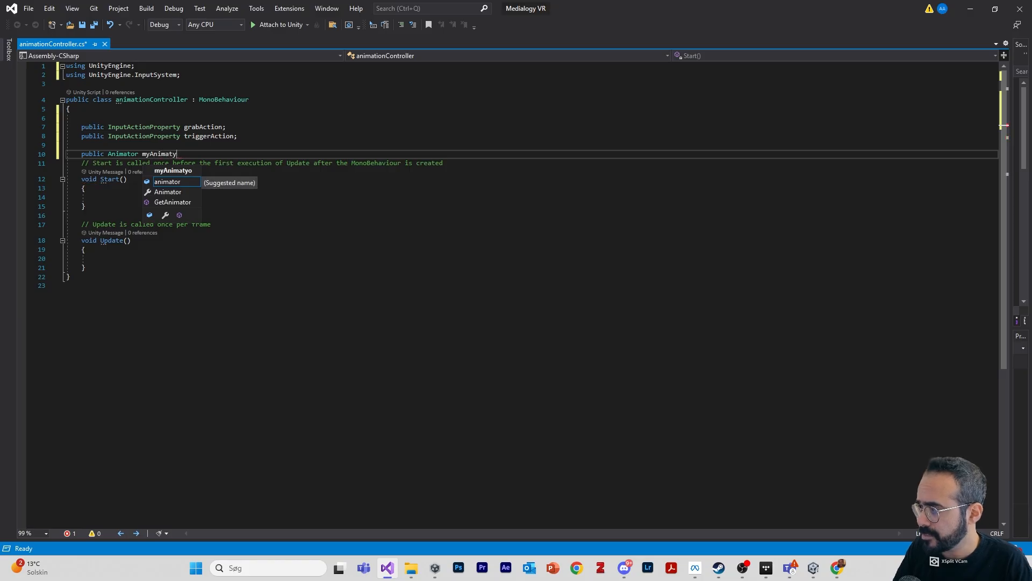
key("BackSpace")
type("or;")
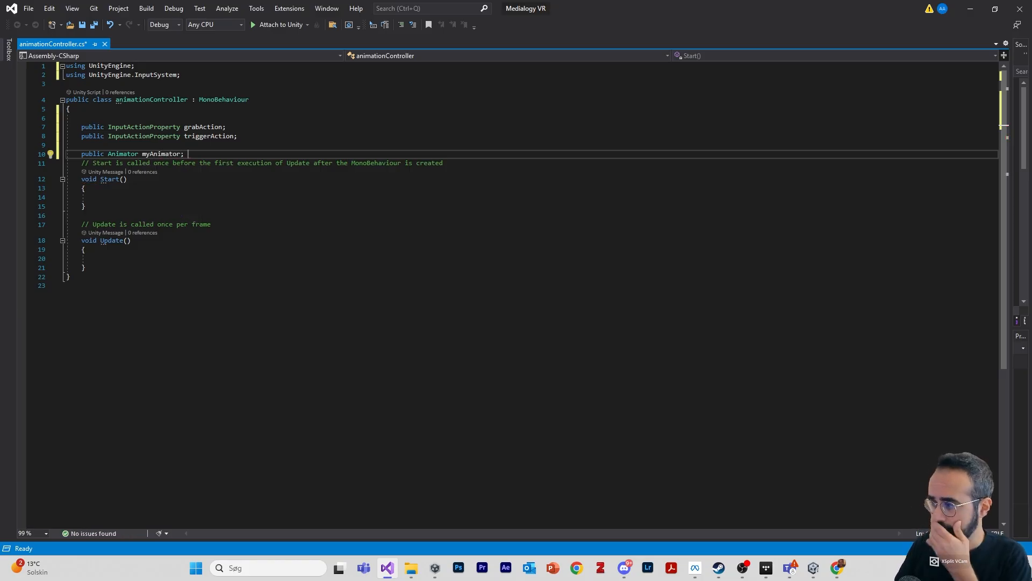
Delete the empty Start method and place the cursor inside the body of Update.
left_click(97, 258)
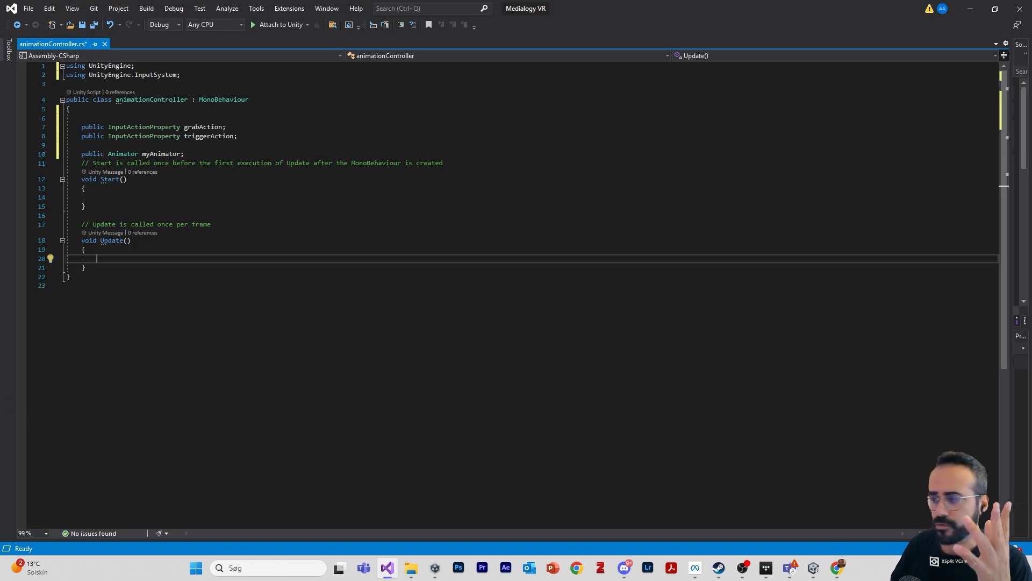
left_click_drag(86, 207, 74, 179)
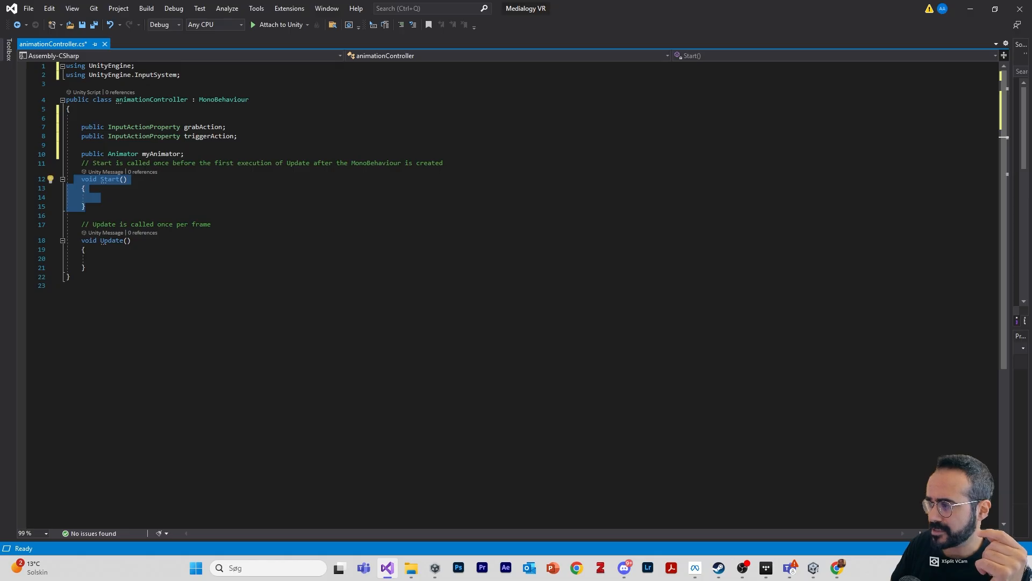
key("BackSpace")
left_click(97, 224)
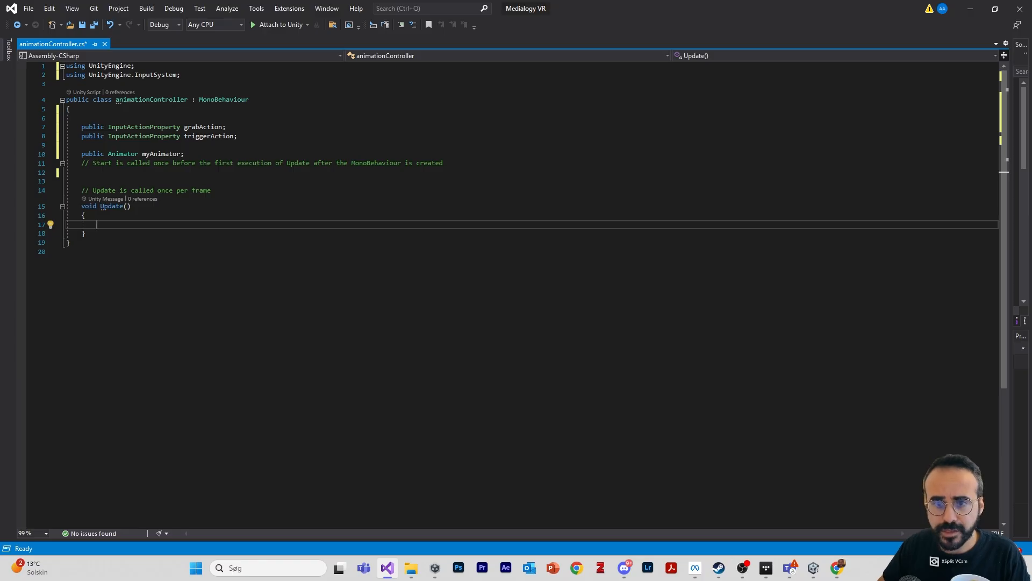
Shrink the code editor window, check the parameter names in Unity's Animator view and return to the script in Visual Studio.
key("alt+Tab")
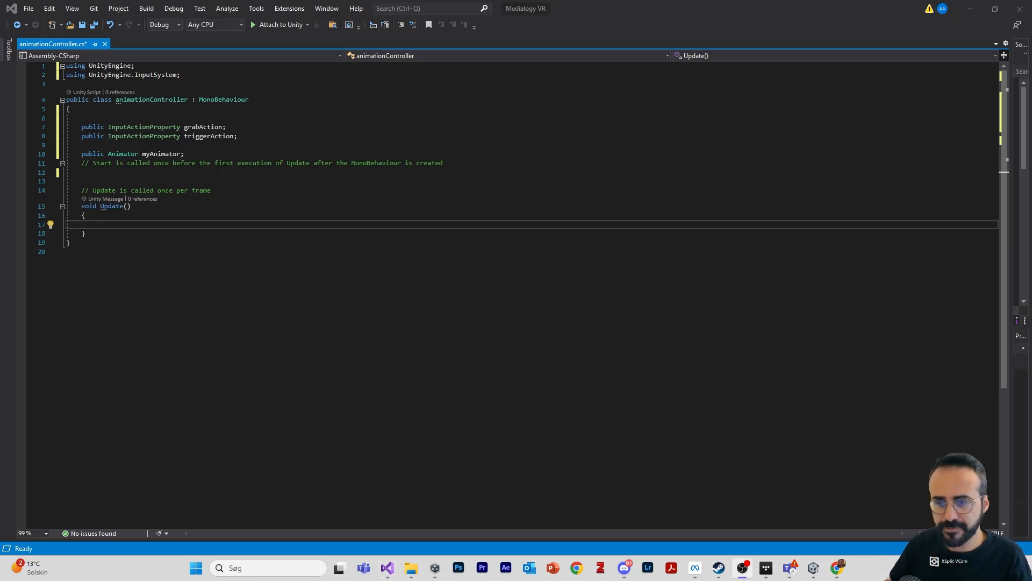
key("alt+Tab")
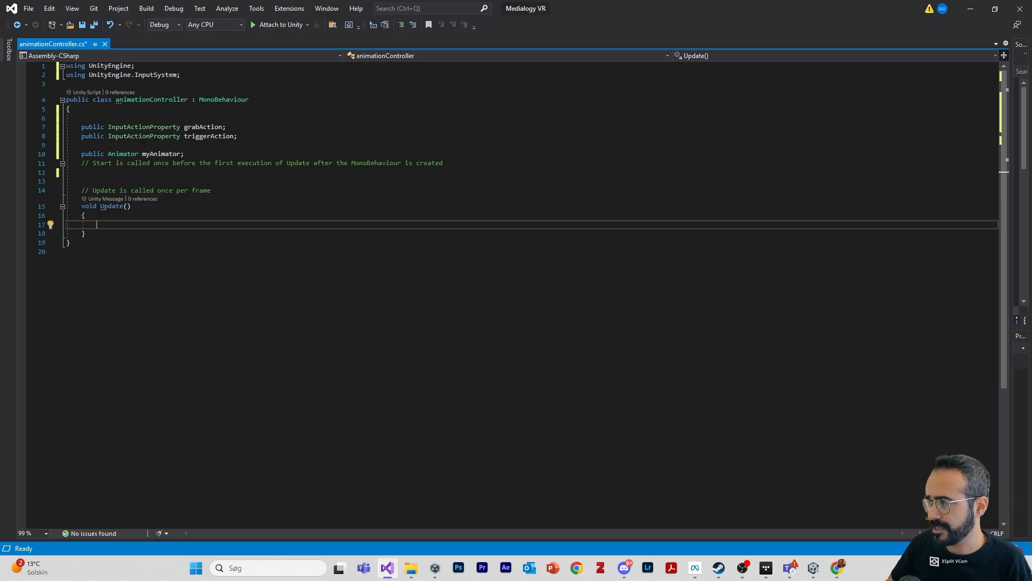
double_click(536, 13)
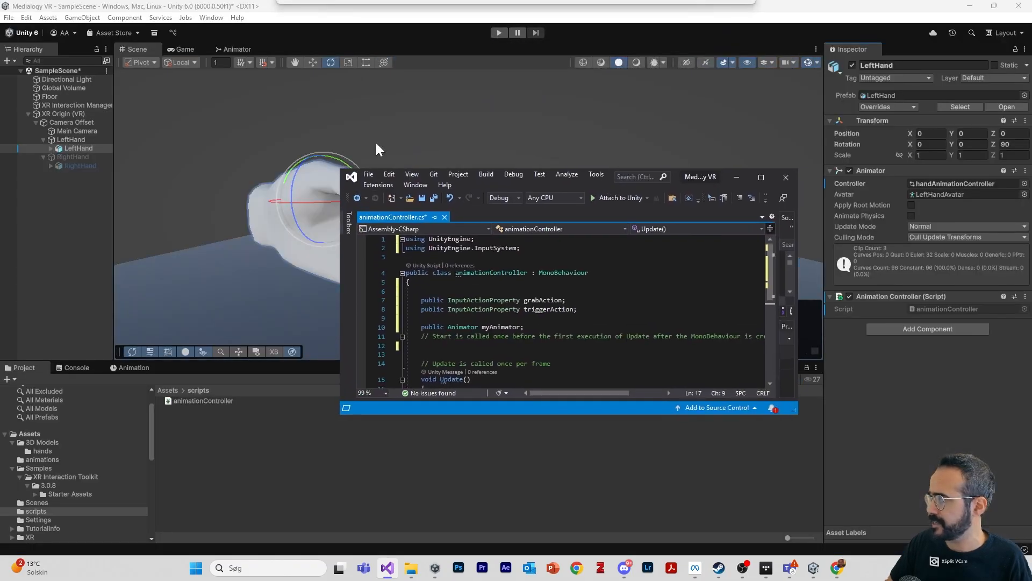
left_click(230, 50)
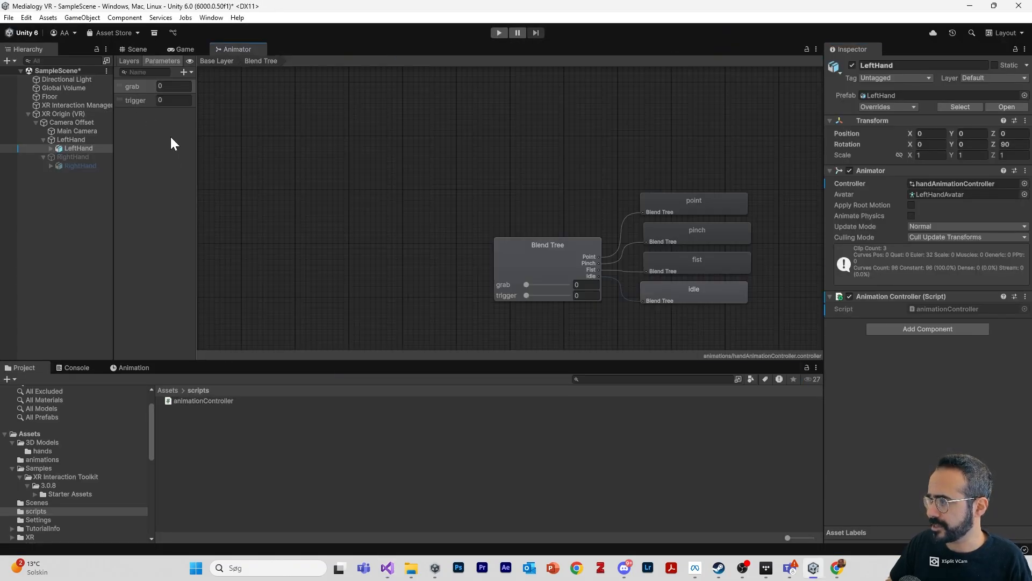
key("alt+Tab")
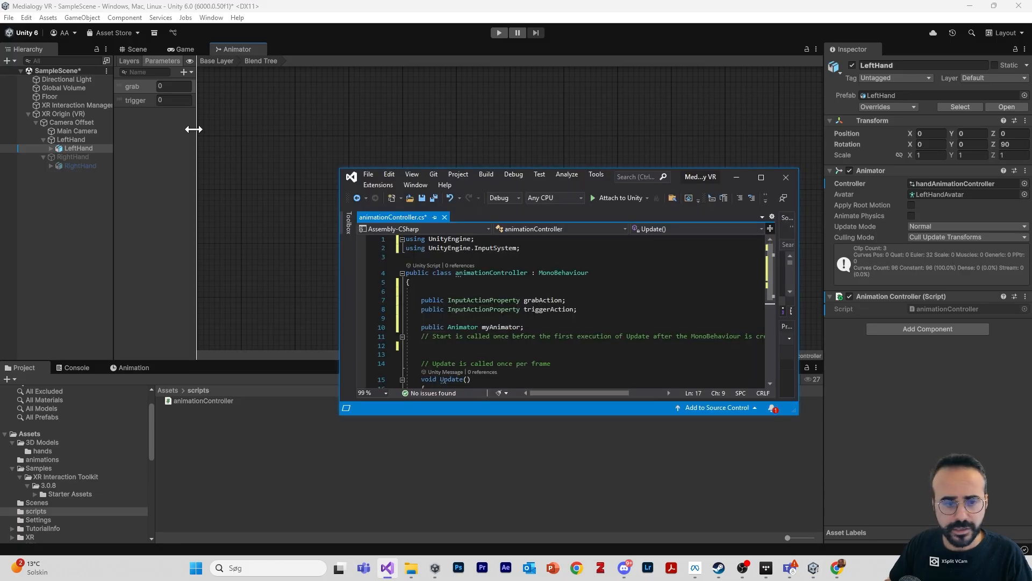
Maximize the code editor and begin declaring a float variable named grabValue with an assignment inside Update.
left_click(756, 175)
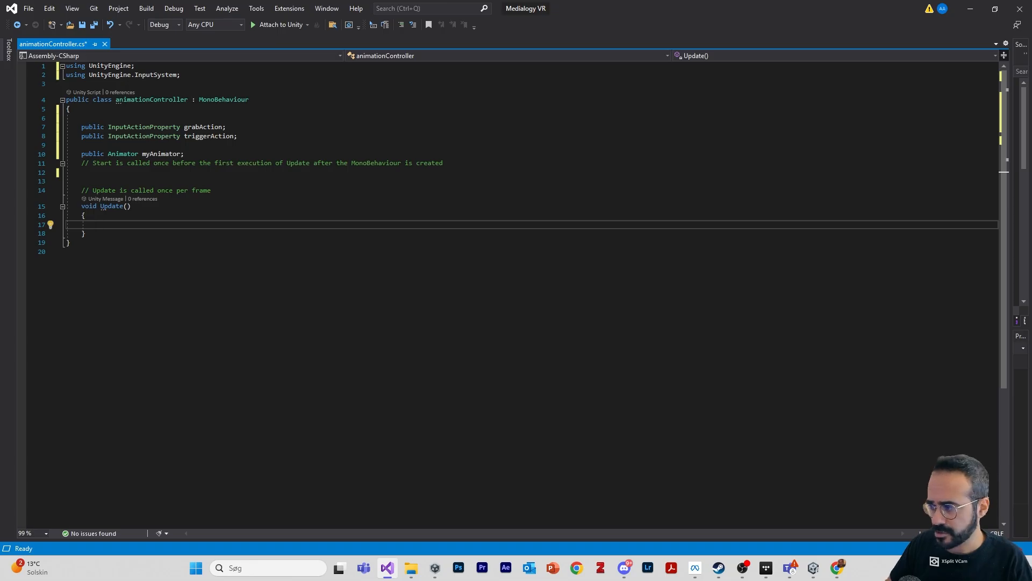
type("float ")
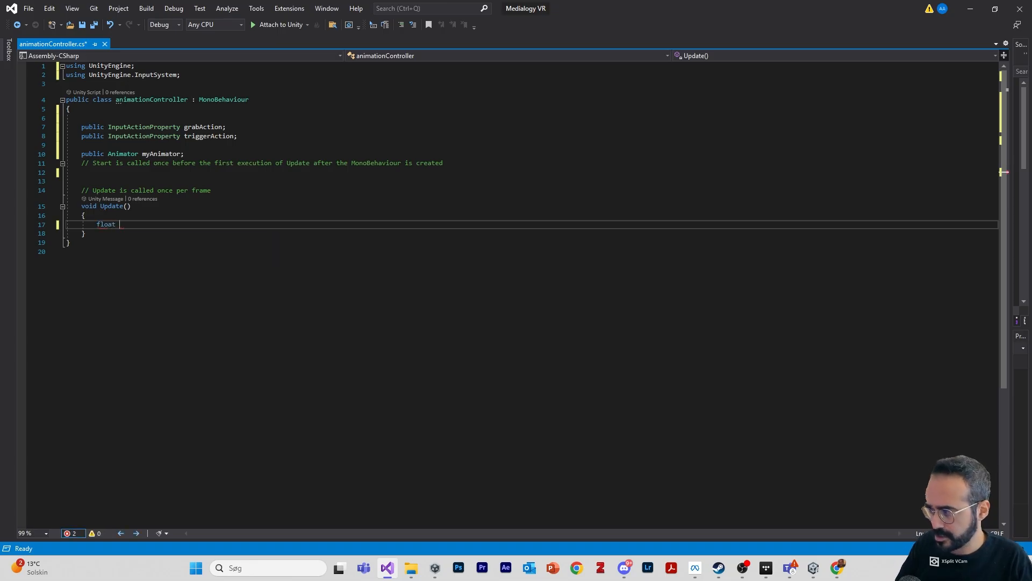
type("gra")
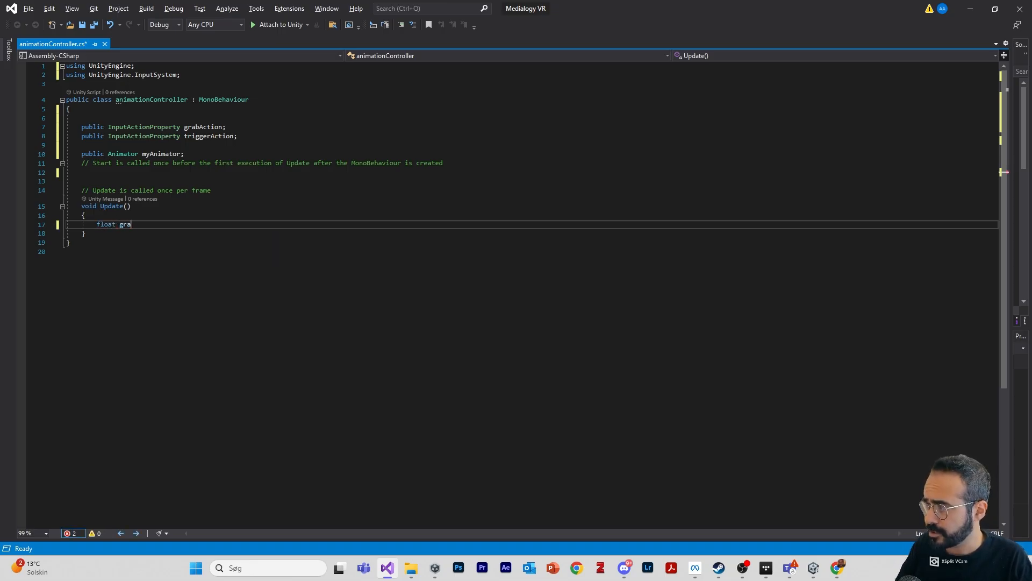
type("bValue = ")
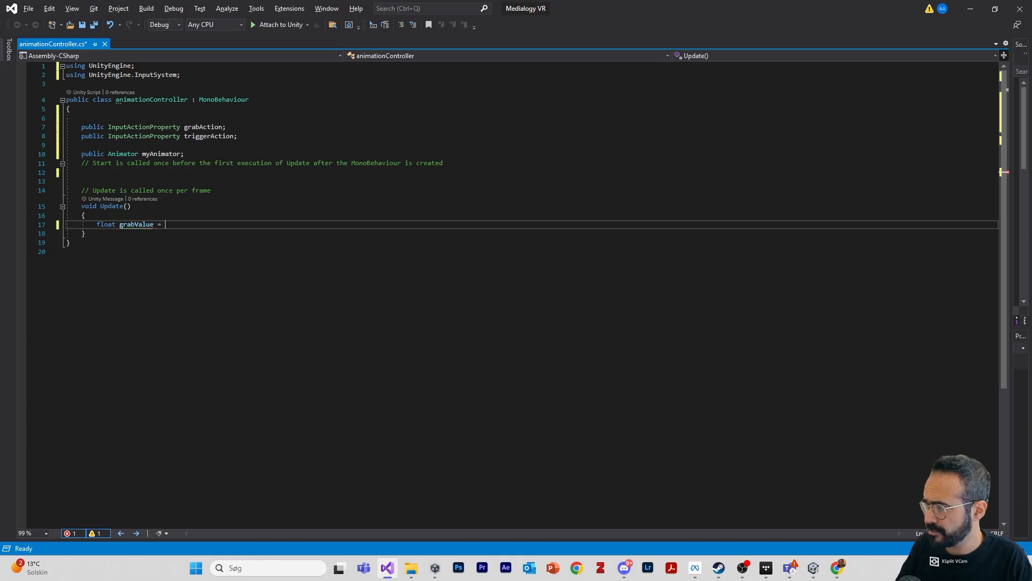
type("grabValue.")
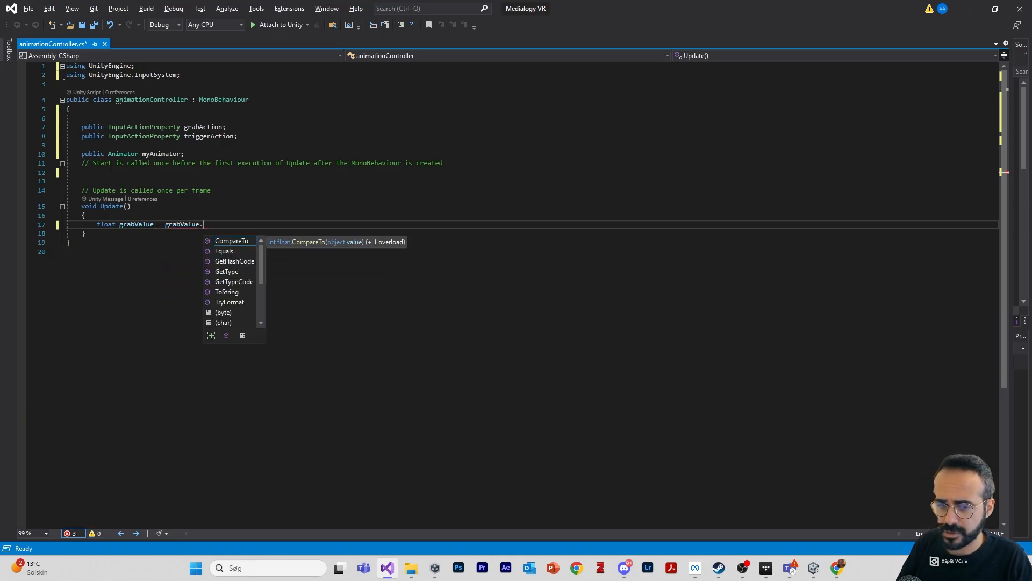
type("act")
key("Return")
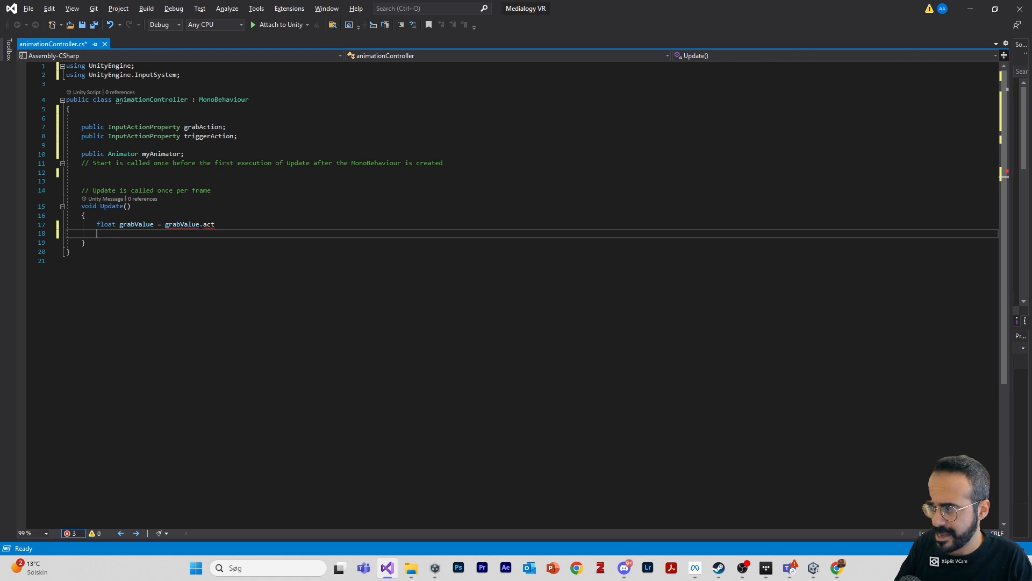
key("BackSpace")
key("BackSpace")
key("BackSpace")
key("BackSpace")
key("BackSpace")
key("BackSpace")
key("BackSpace")
type(".")
key("BackSpace")
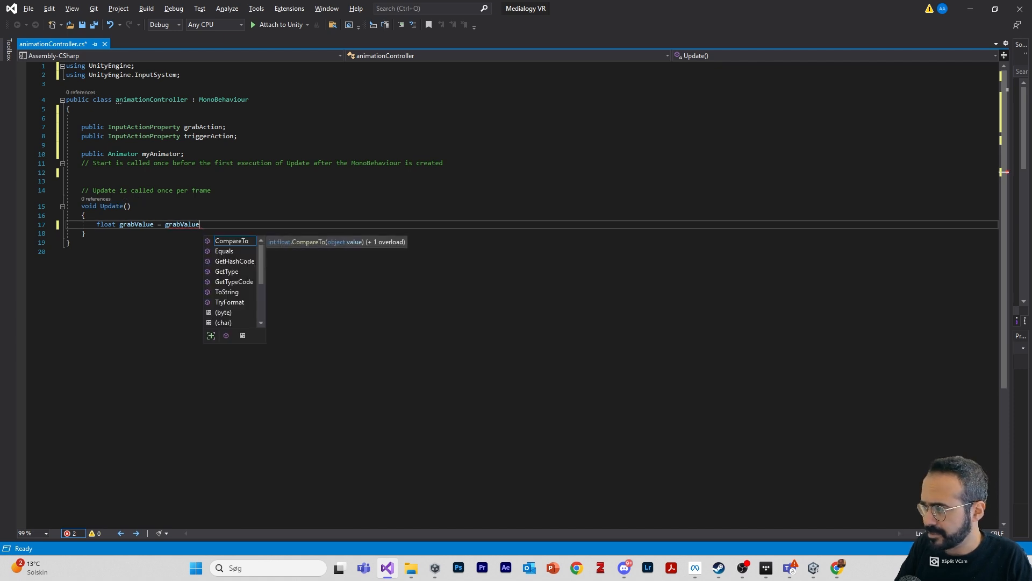
key("BackSpace")
key("BackSpace")
key("BackSpace")
key("BackSpace")
key("BackSpace")
type("acti")
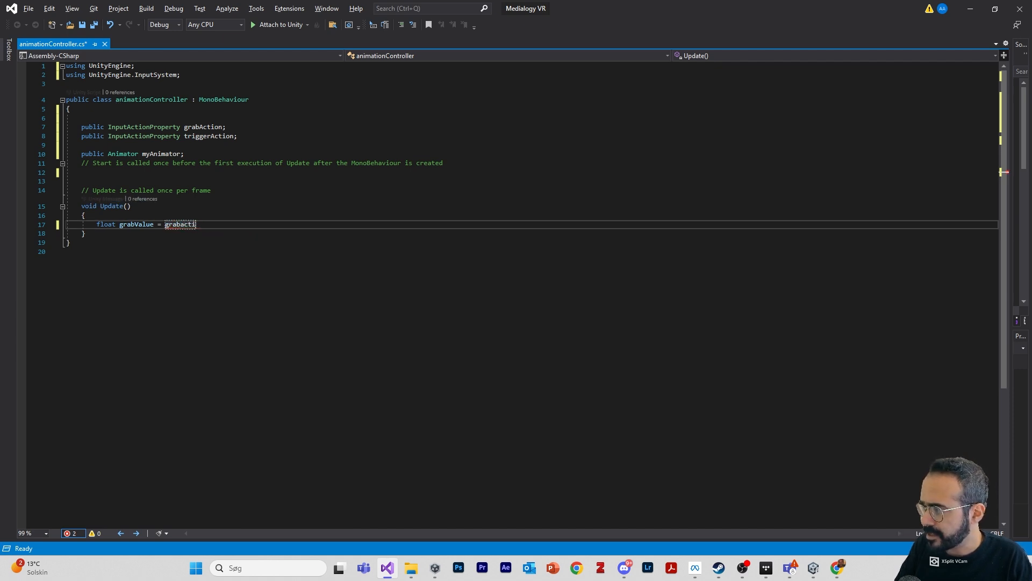
key("BackSpace")
key("BackSpace")
key("BackSpace")
key("BackSpace")
key("BackSpace")
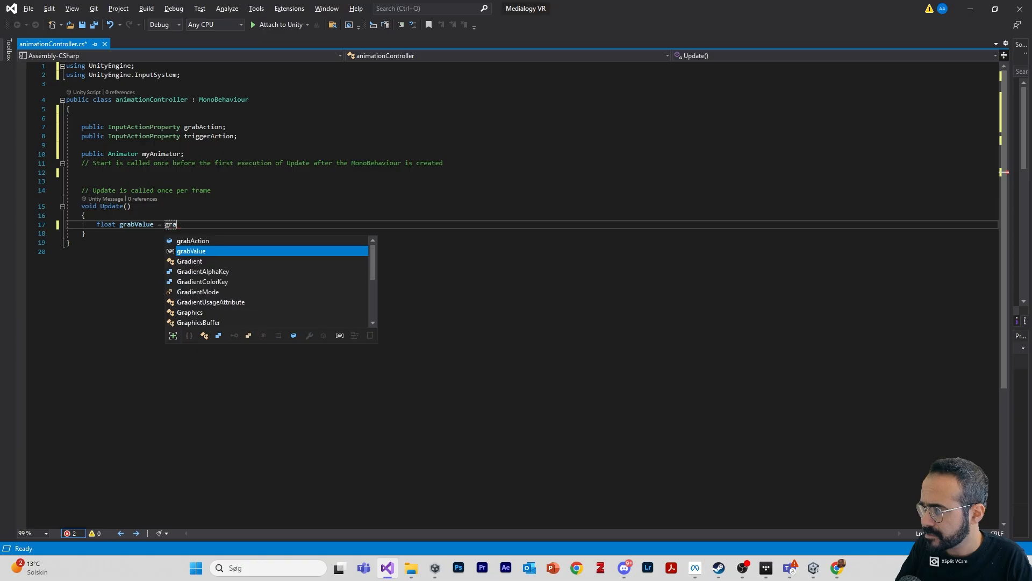
Assign grabValue from grabAction.action.ReadValue.
type("bAction.ac")
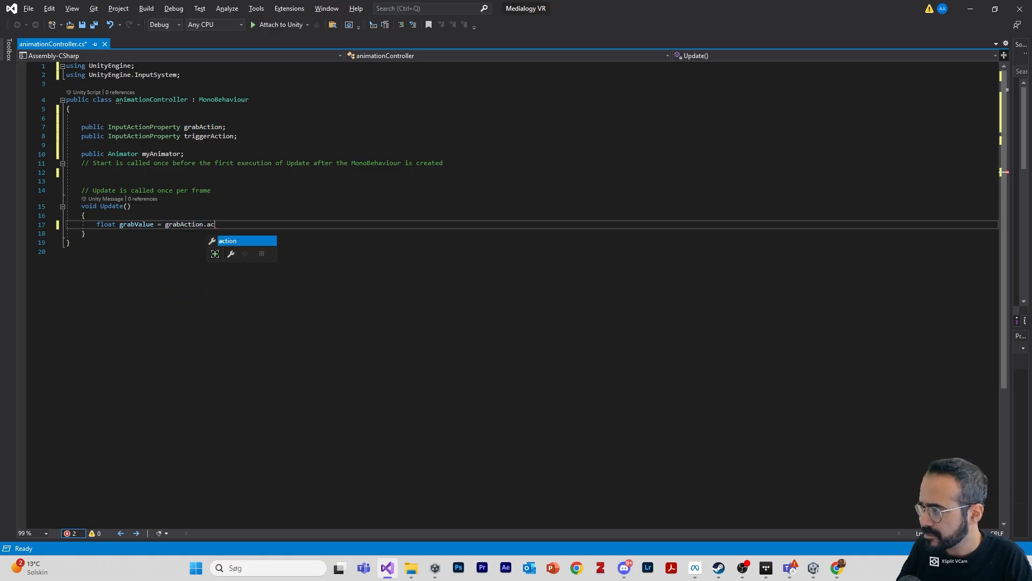
type("tion.get")
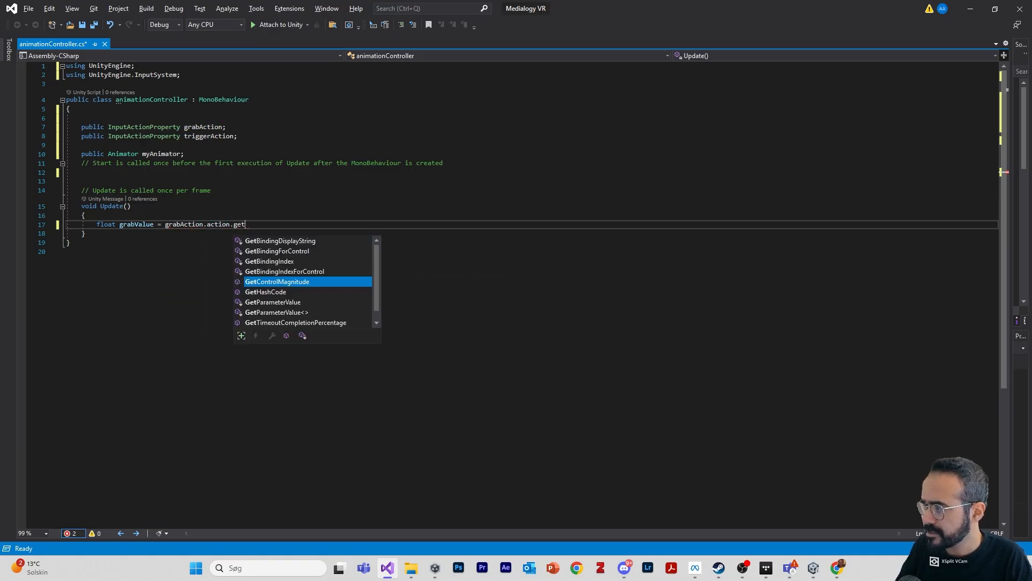
key("BackSpace")
key("BackSpace")
key("BackSpace")
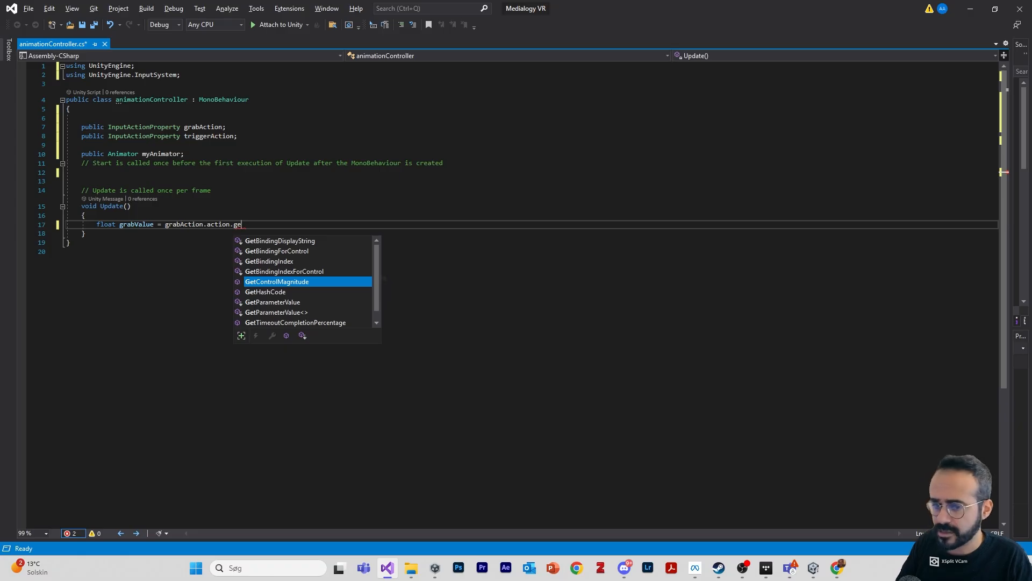
type("red")
key("BackSpace")
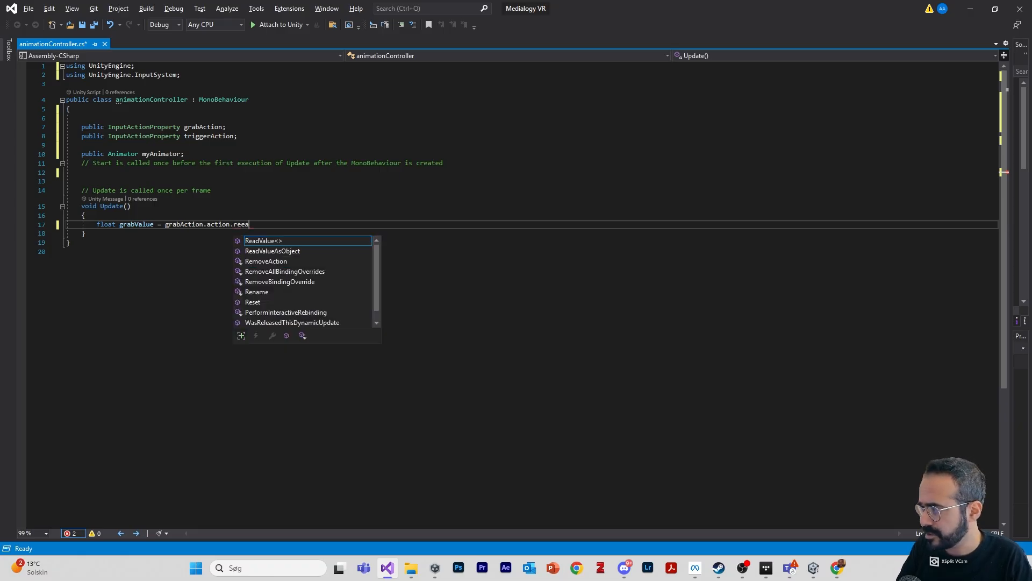
type("adva")
key("Tab")
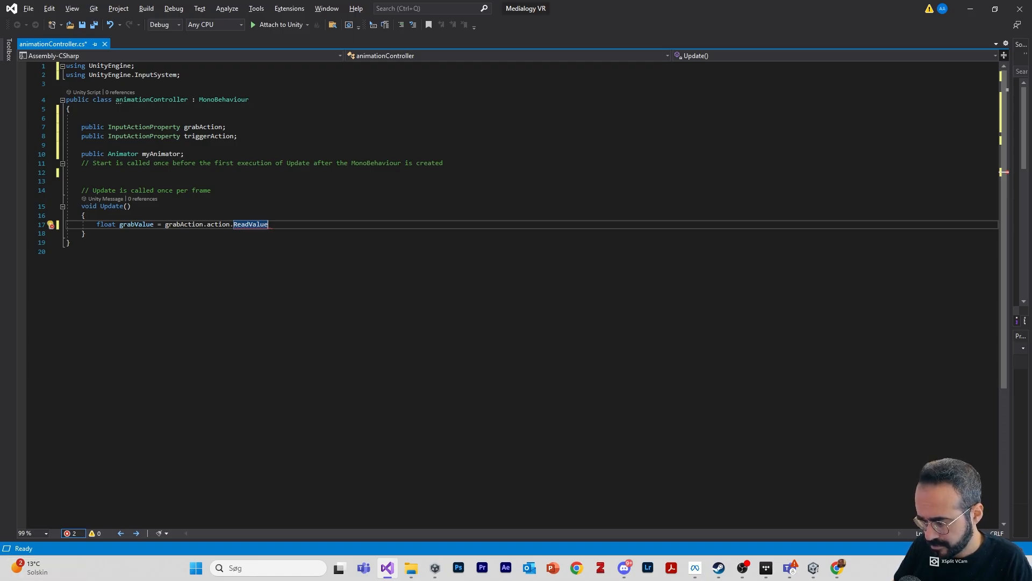
Complete the grabValue line's ReadValue call with the float type argument, empty parentheses and a semicolon.
type("<>")
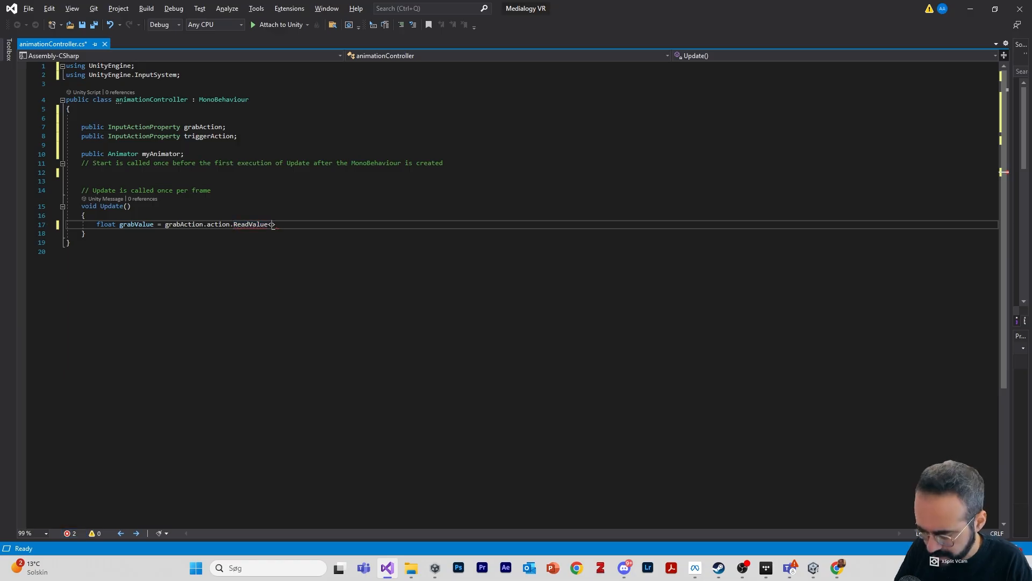
type("float>*(")
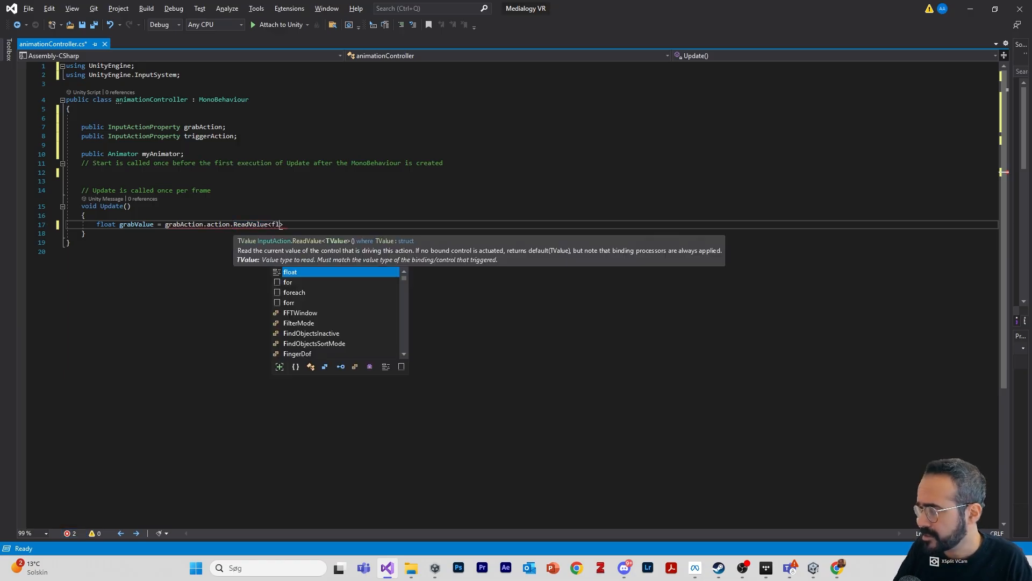
key("BackSpace")
key("BackSpace")
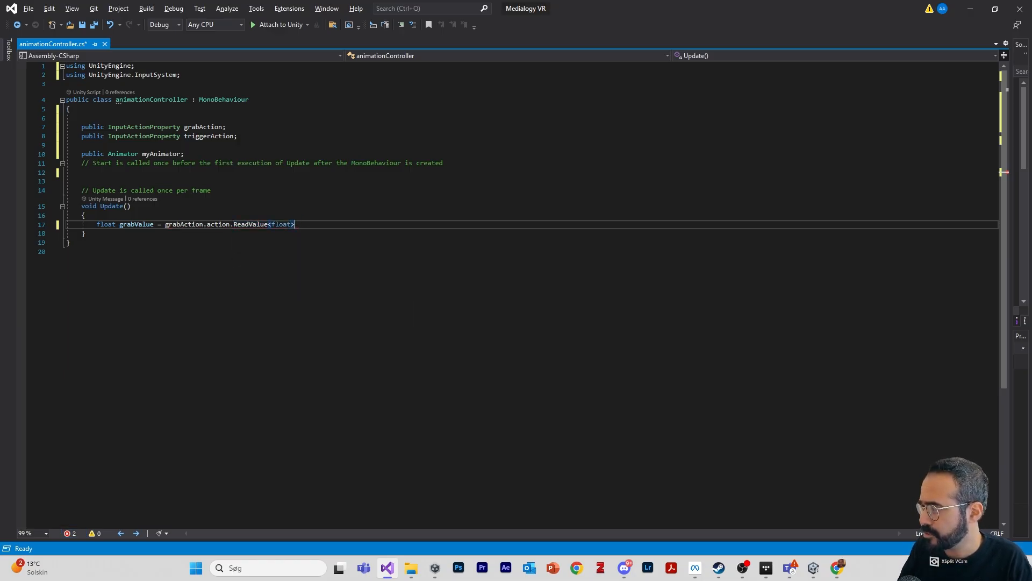
type("();")
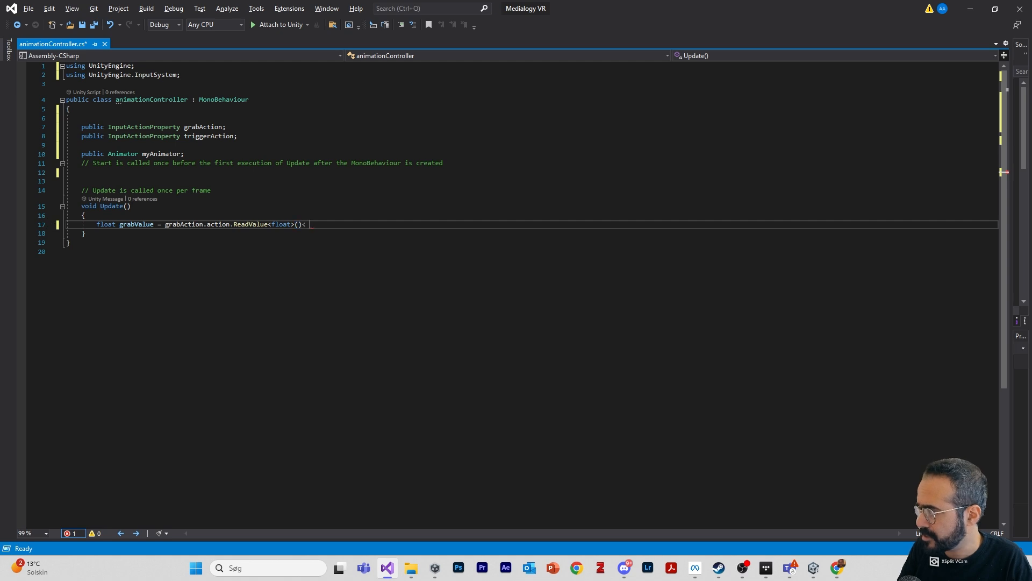
key("Return")
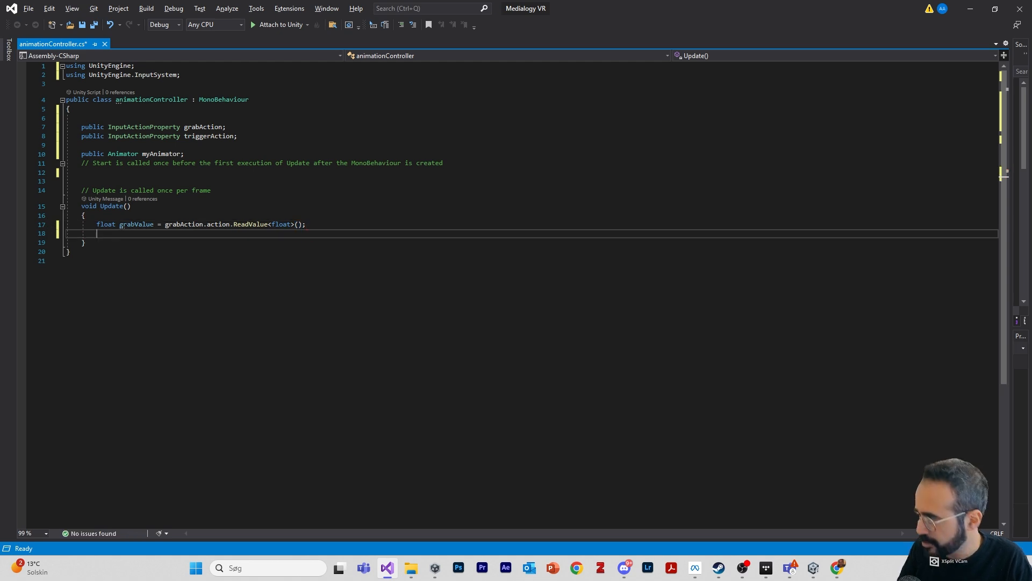
Begin declaring a float variable named triggerValue with an assignment, separated by a blank line from the grabValue declaration.
key("Return")
type("float")
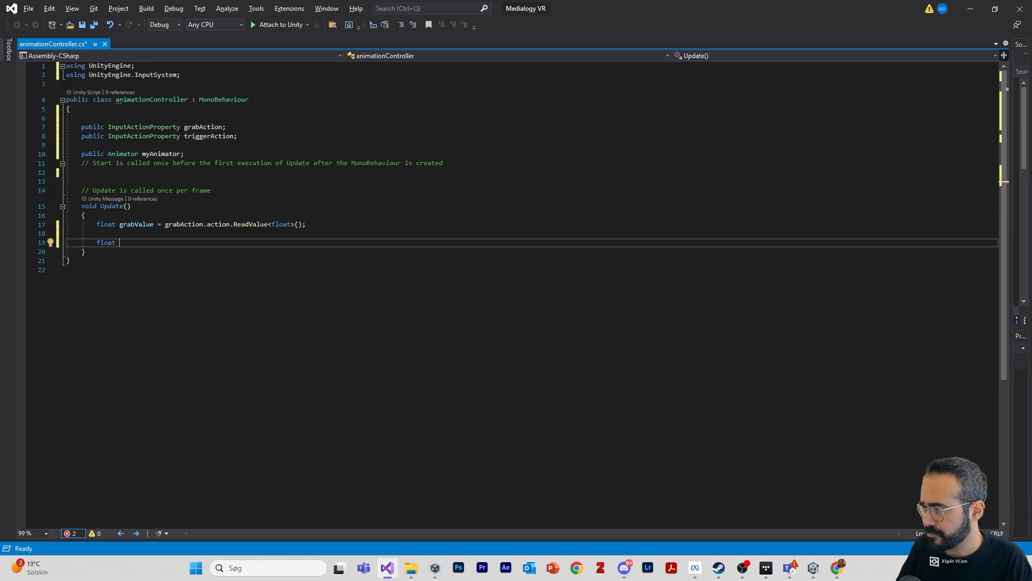
type("trig")
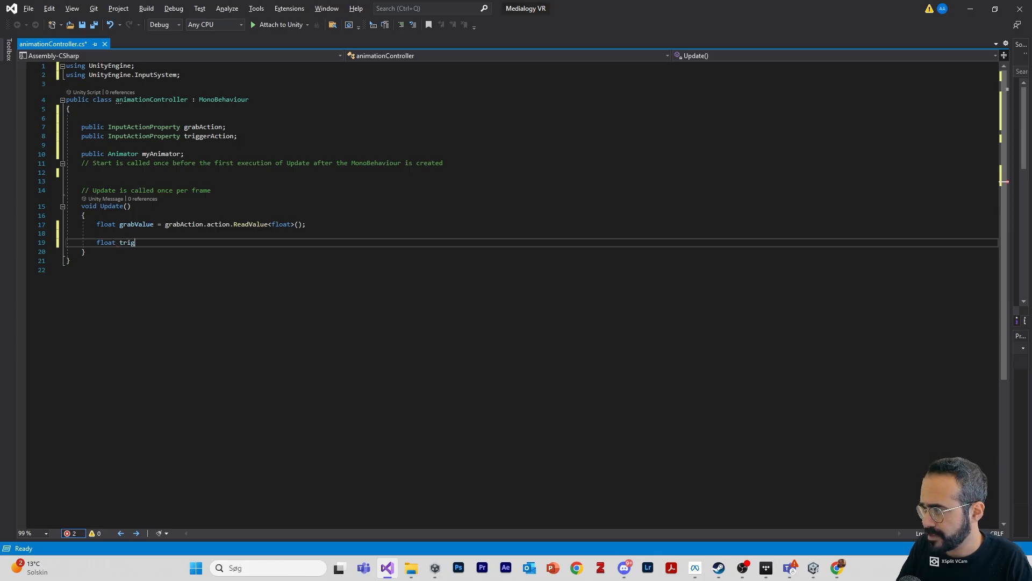
type("gerValue")
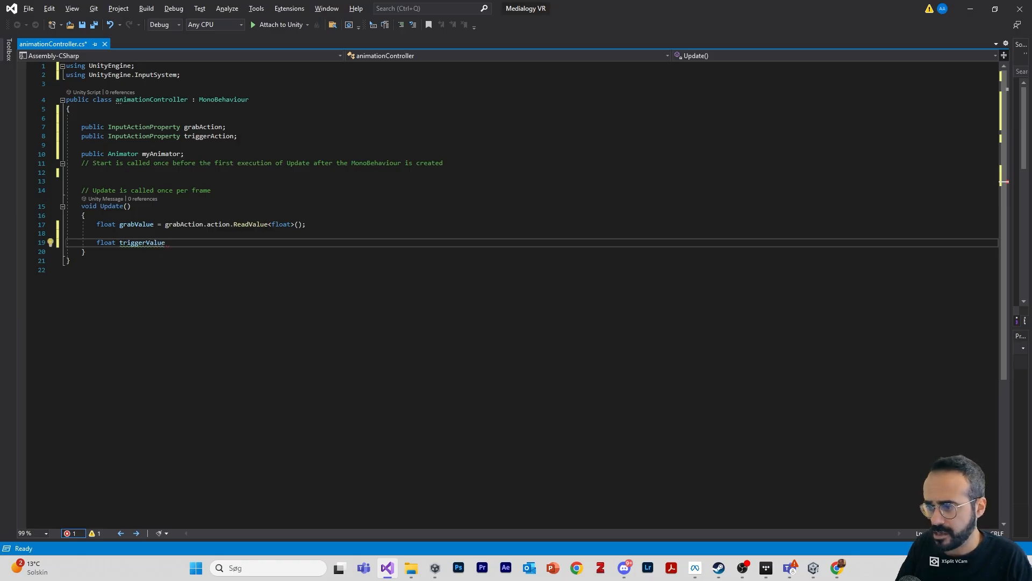
type(" =")
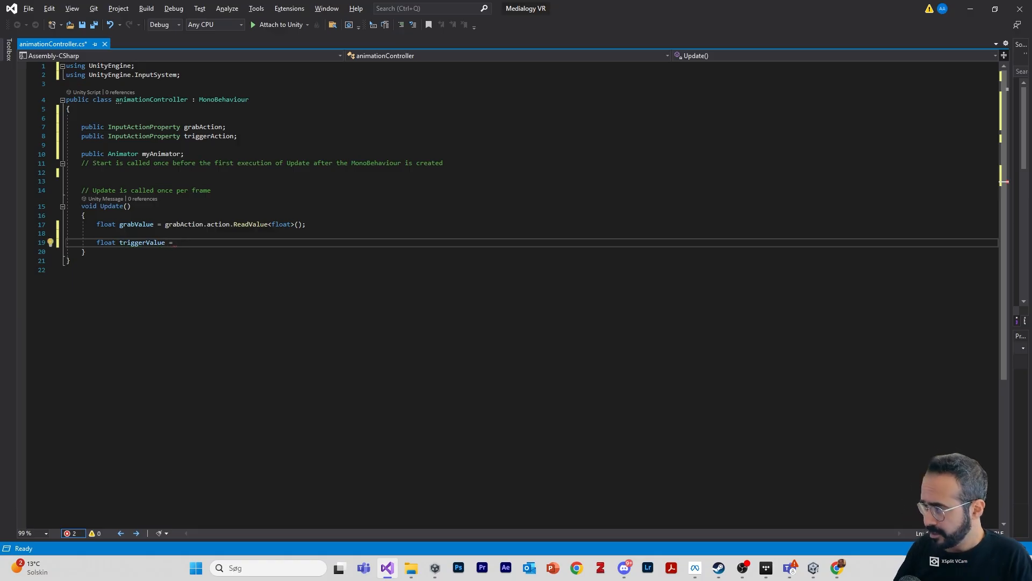
Complete the triggerValue assignment with triggerAction.action.ReadValue<float>();.
type("trigger")
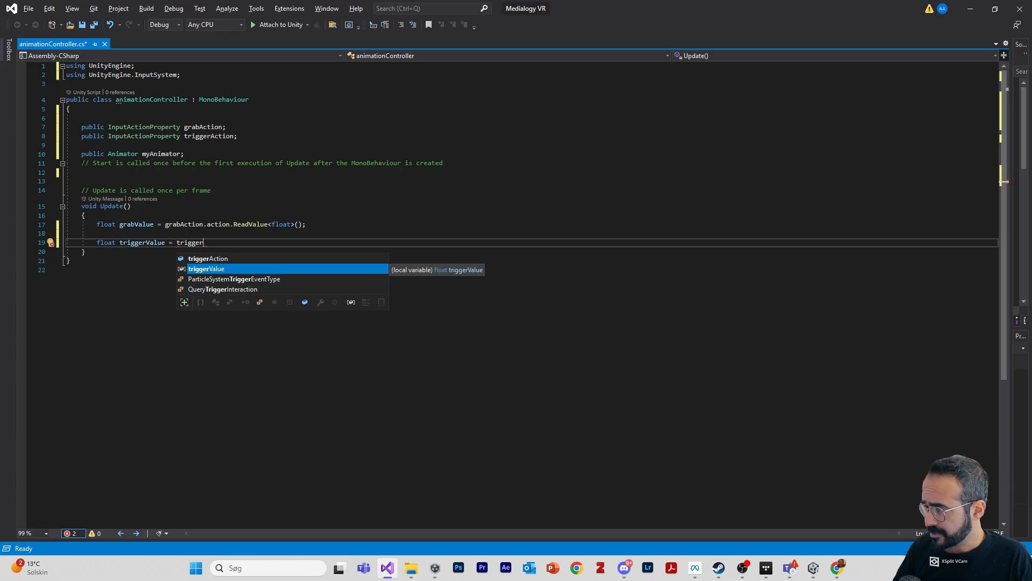
key("Up")
type("Action.")
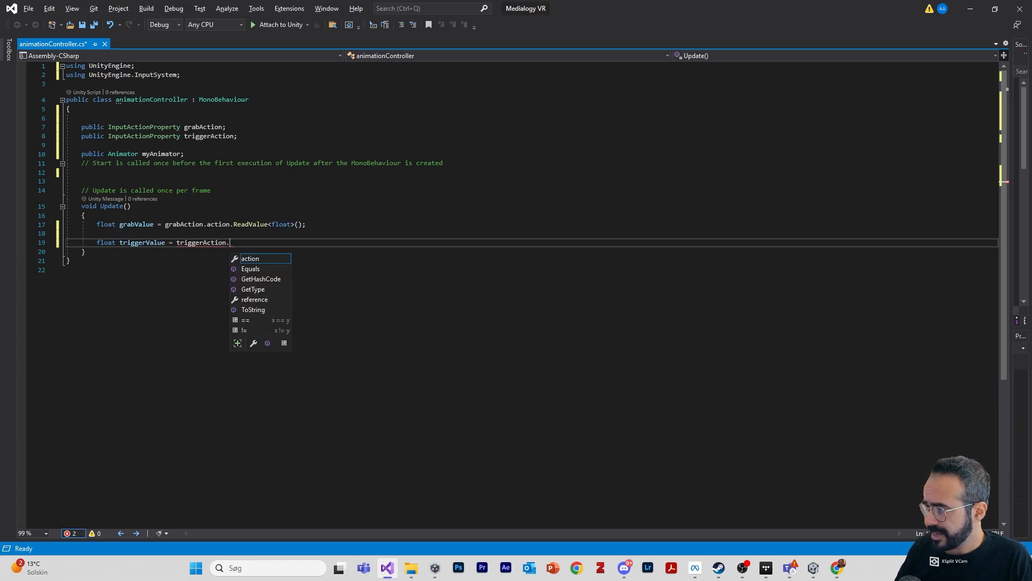
type("action")
key("Tab")
type(".ReadValue")
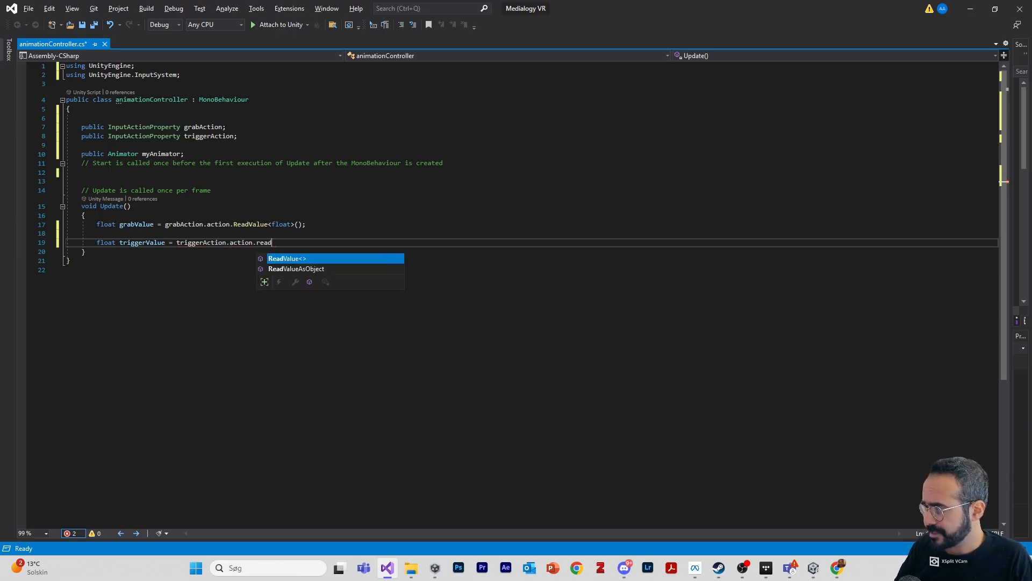
key("Tab")
type("<")
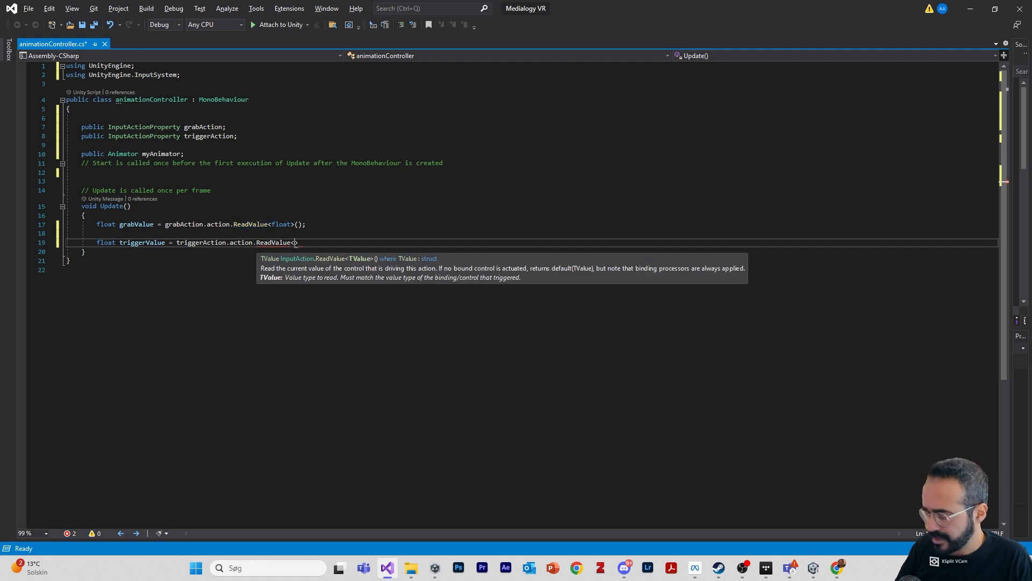
type("float")
type("()<>")
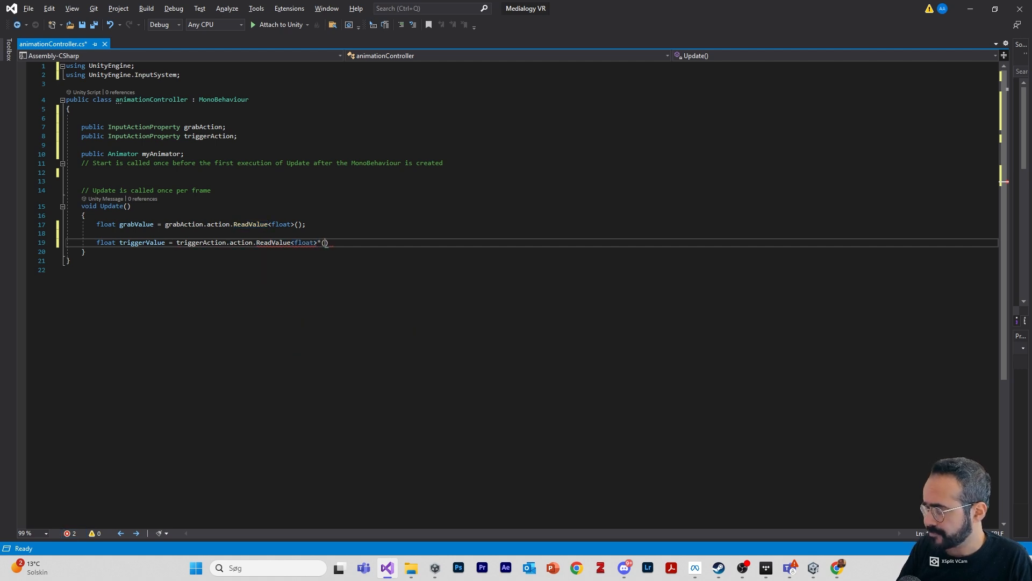
key("BackSpace")
key("BackSpace")
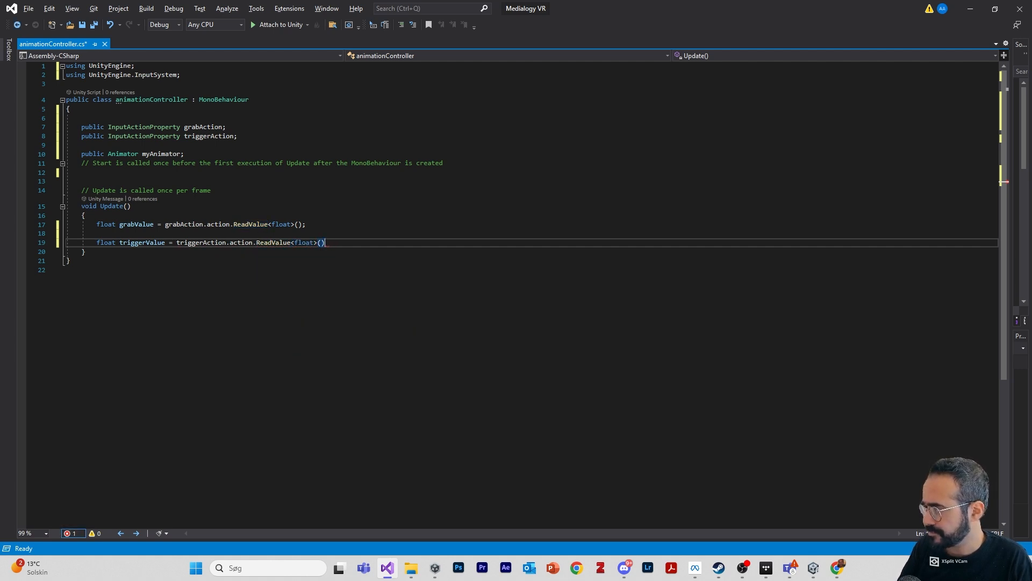
type(";")
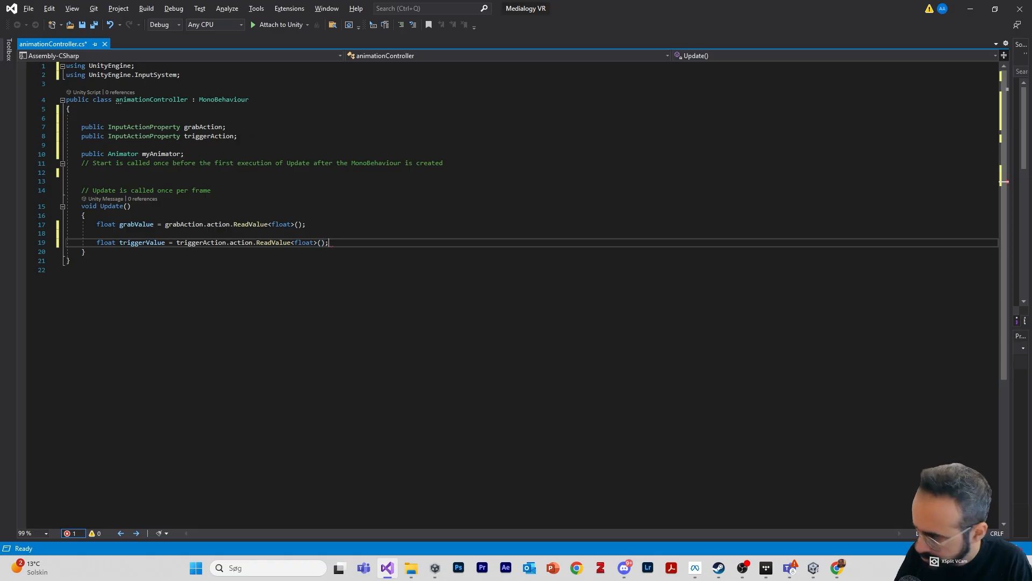
Check the Animator's parameters in Unity and start a myAnimator.SetFloat call in the script, directly below the grabValue declaration.
key("Up")
key("Up")
key("Return")
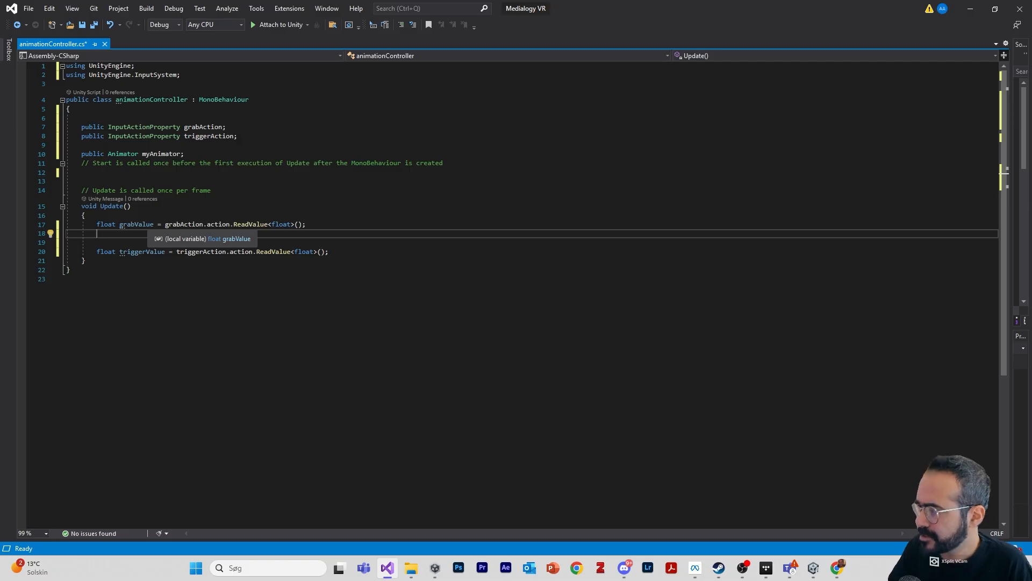
key("alt+Tab")
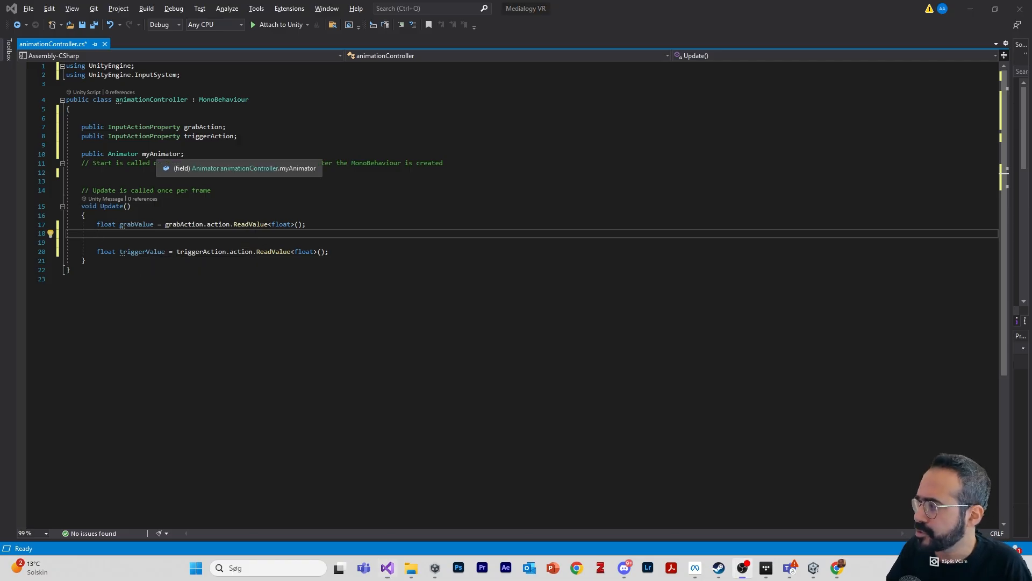
key("alt+Tab")
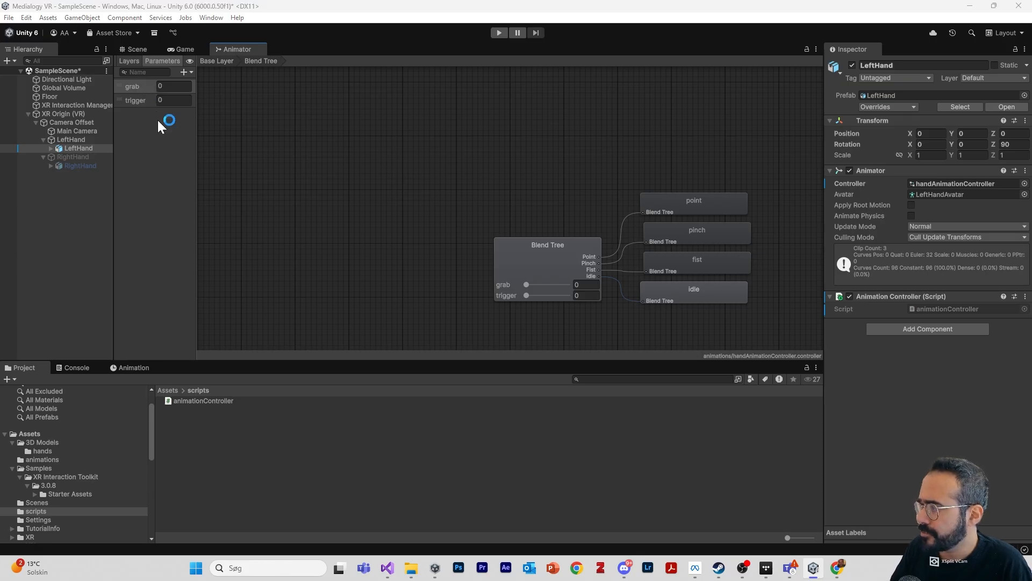
key("alt+Tab")
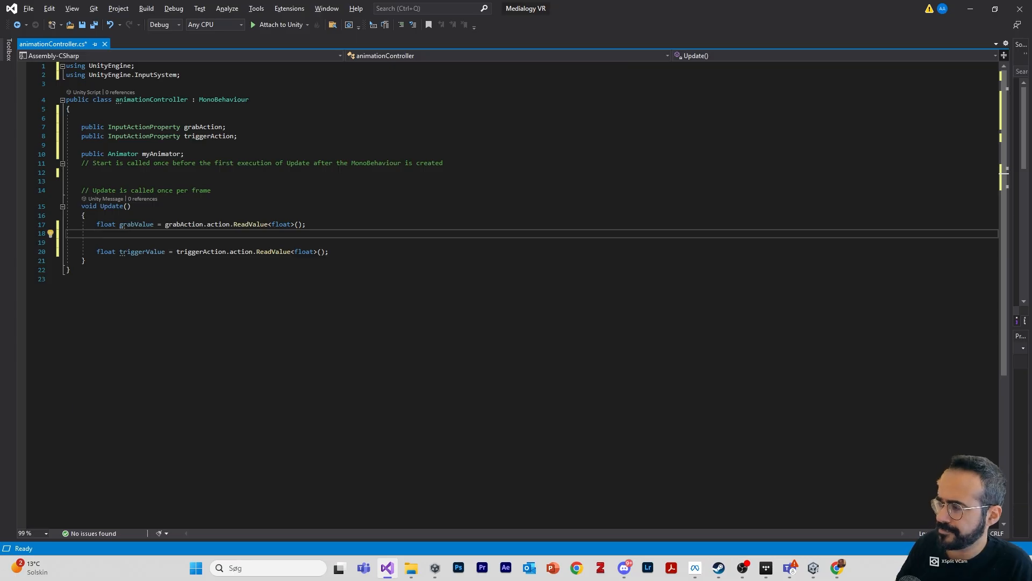
type("myAnimator.")
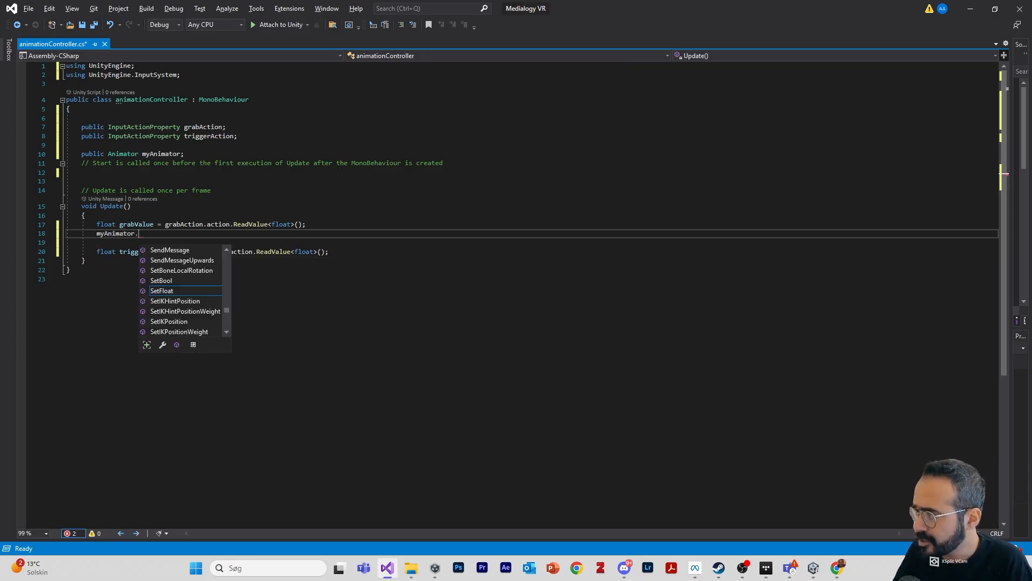
type("SetF")
key("Tab")
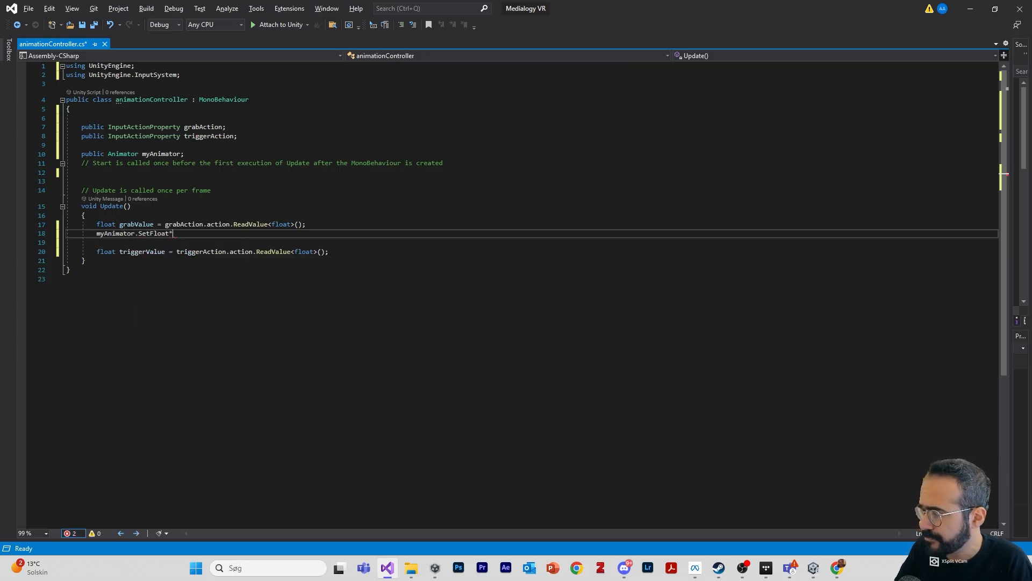
type("(")
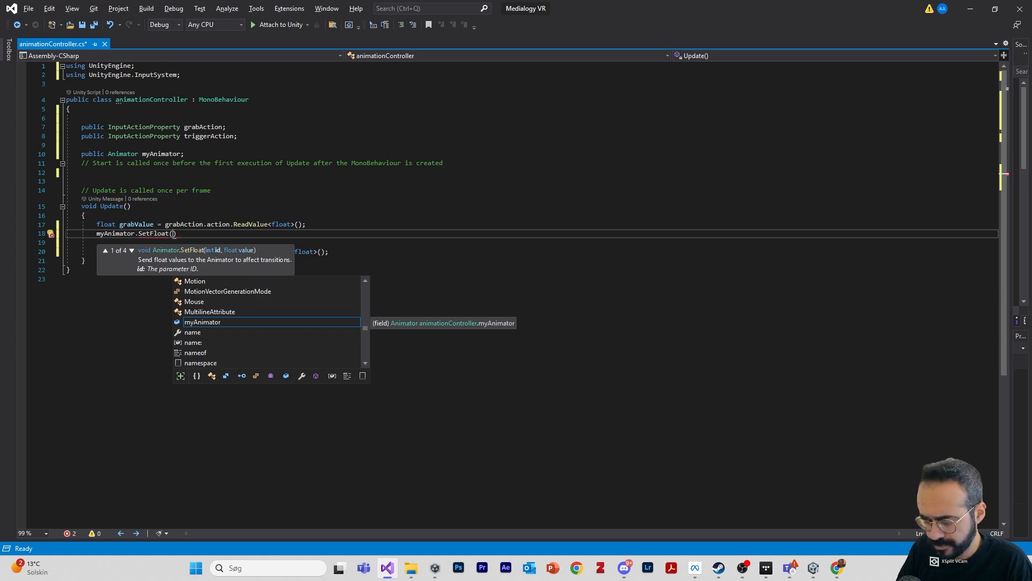
Complete the SetFloat call with the arguments "grab" and grabValue, matching the Animator parameter's name, and end it with a semicolon.
type("\"")
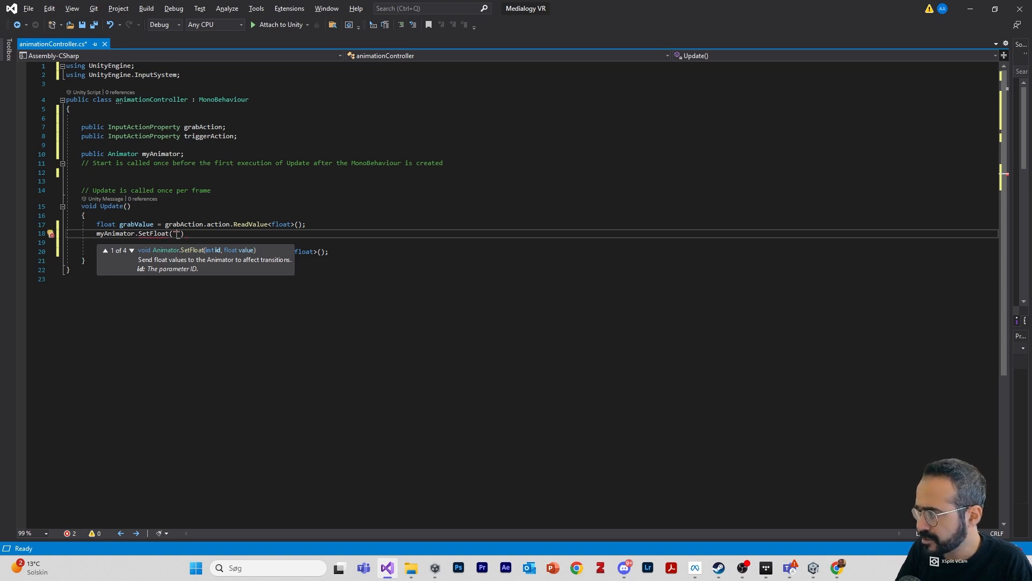
type("grab")
key("alt+Tab")
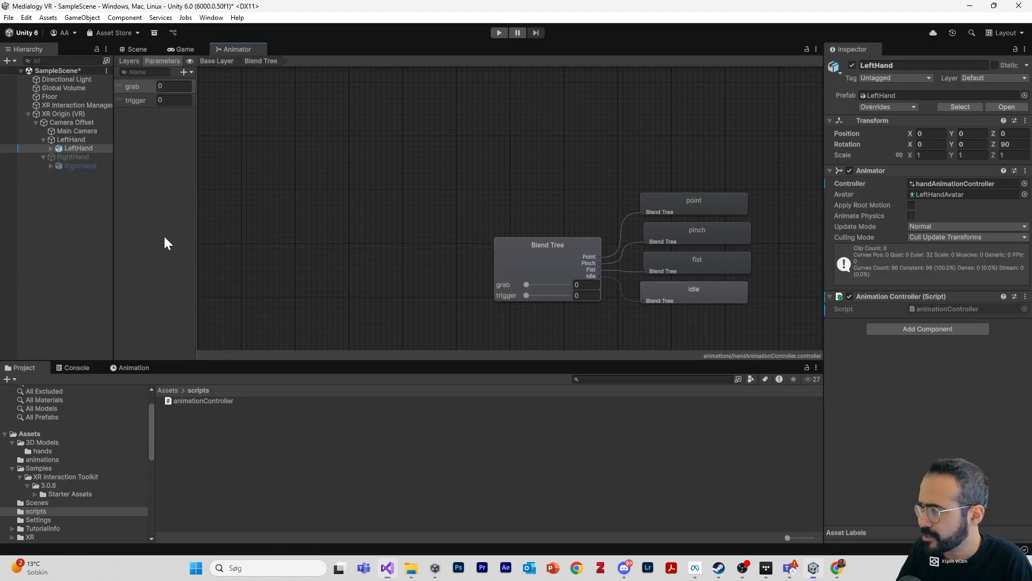
key("alt+Tab")
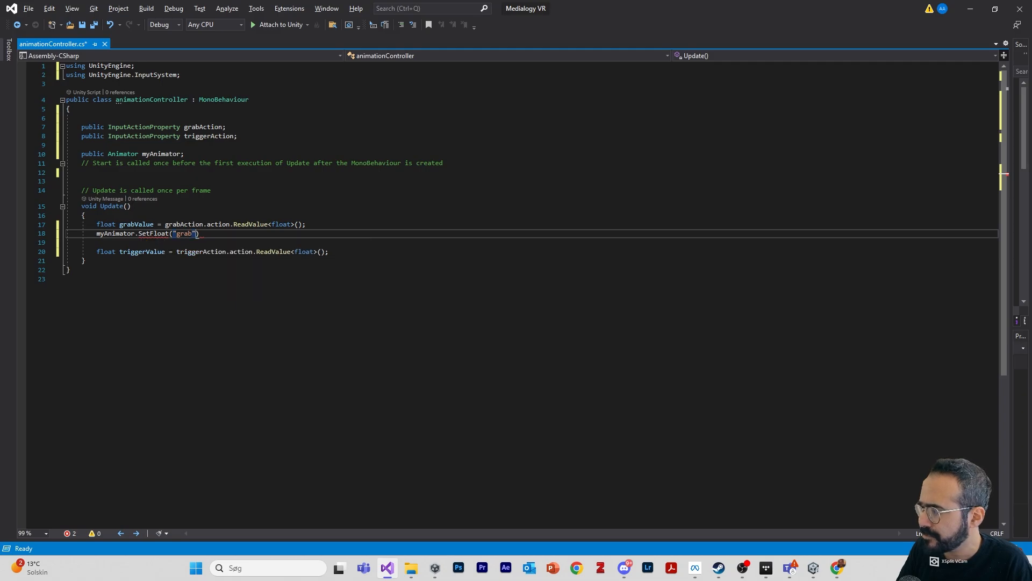
type(", grab")
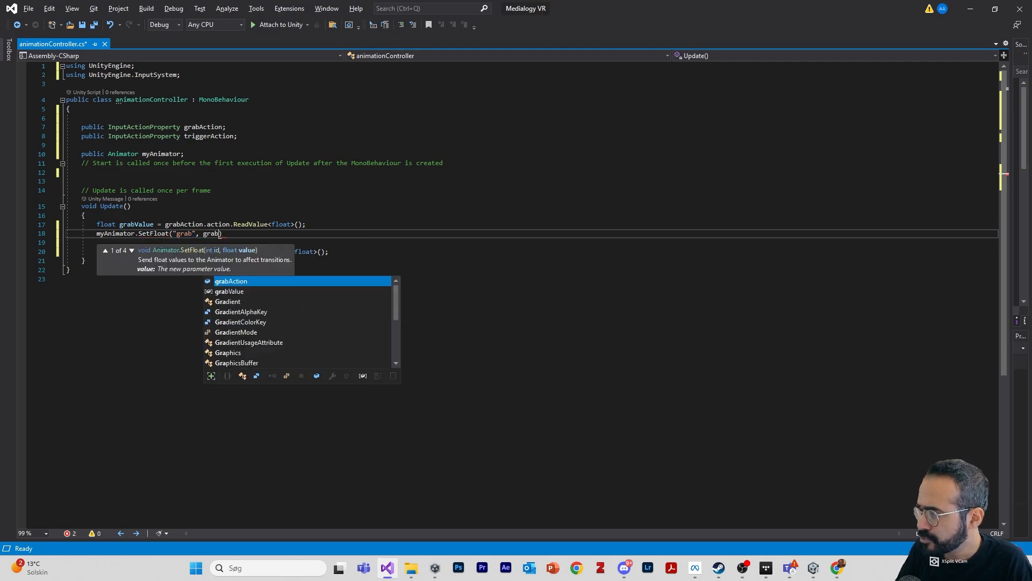
type("V")
key("Tab")
type(")")
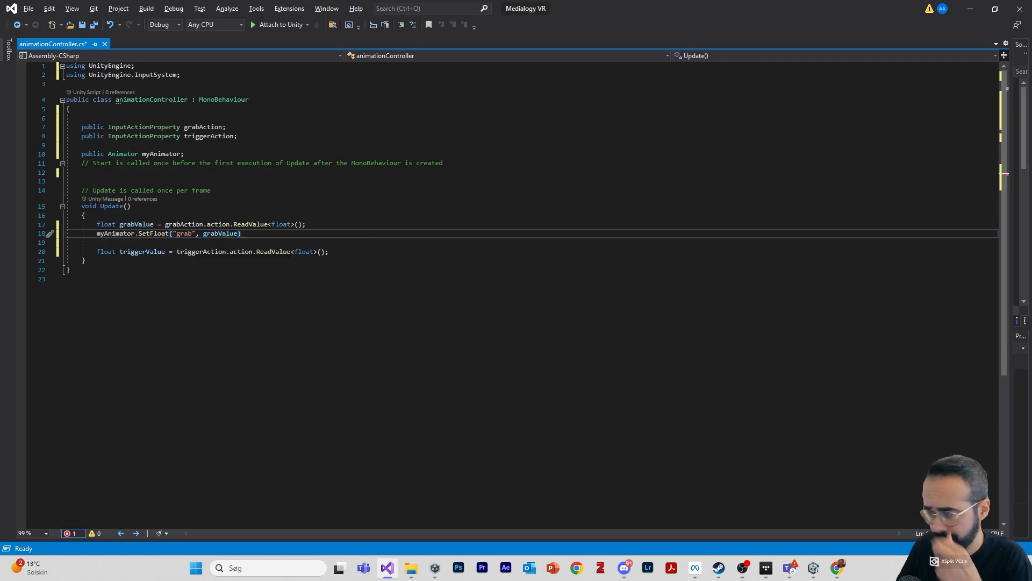
type(";")
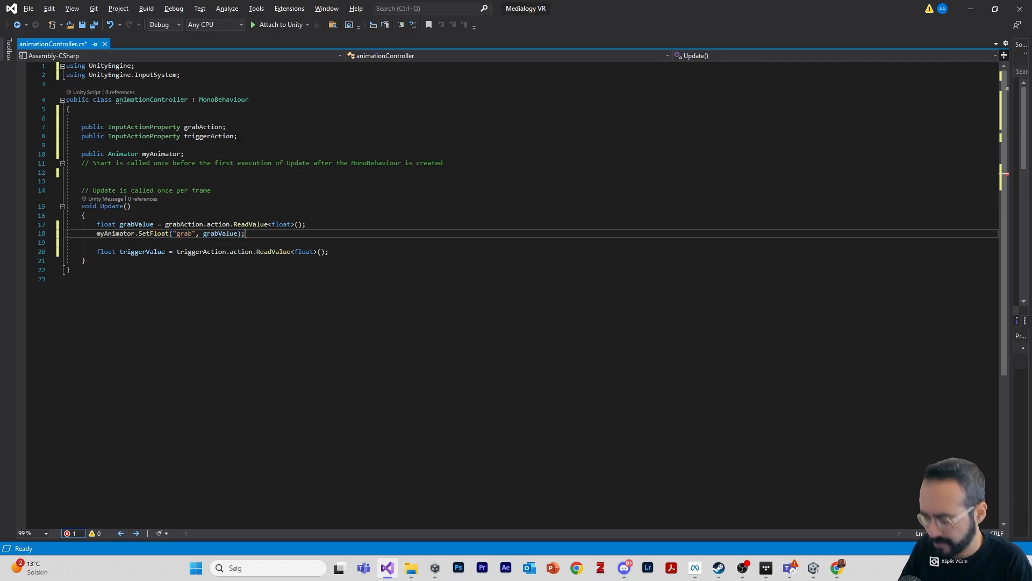
Begin a second myAnimator.SetFloat call with an opening string argument on a new line below the triggerValue declaration.
left_click(329, 252)
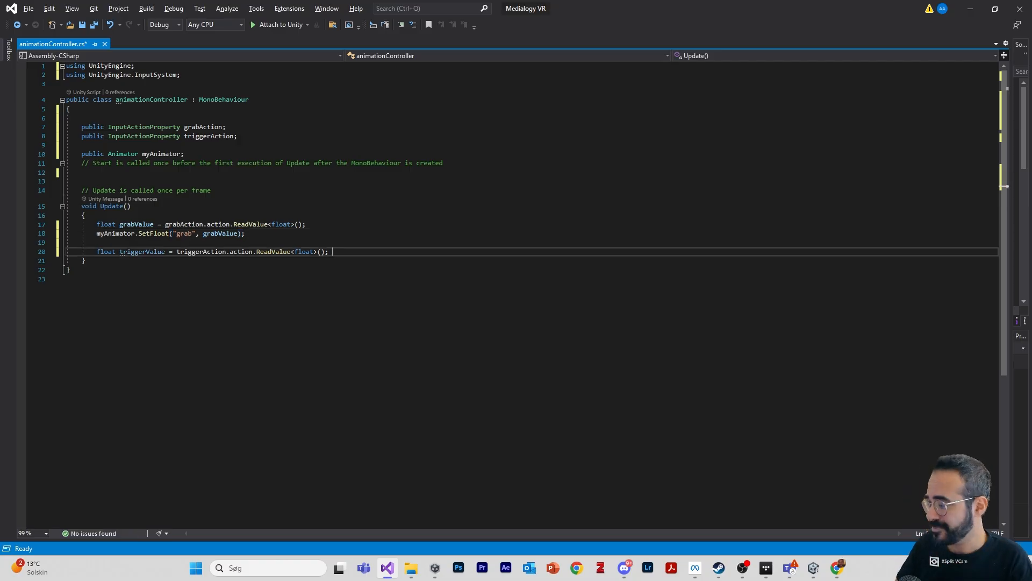
key("Return")
type("my")
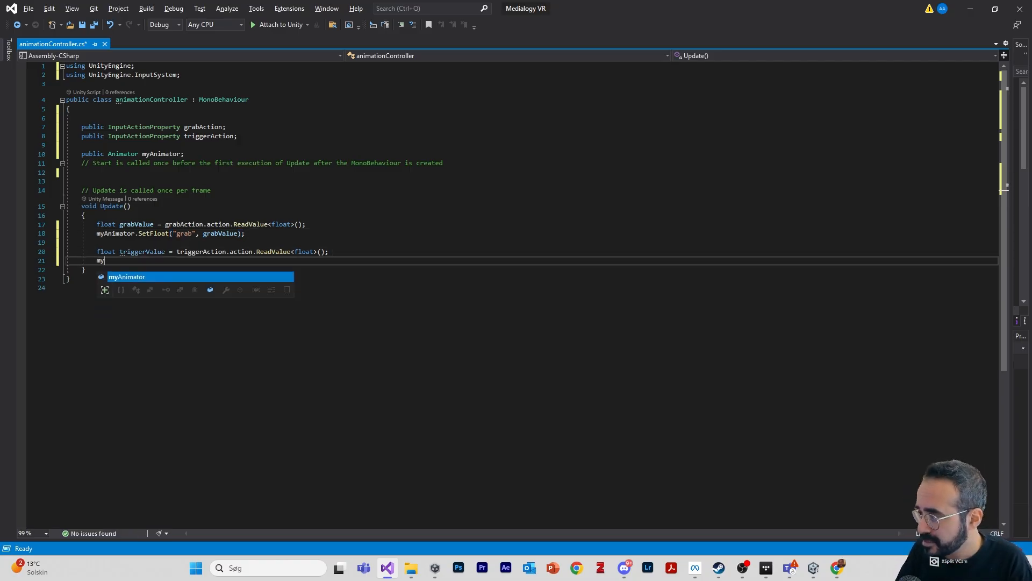
type("Animator.SetFloat")
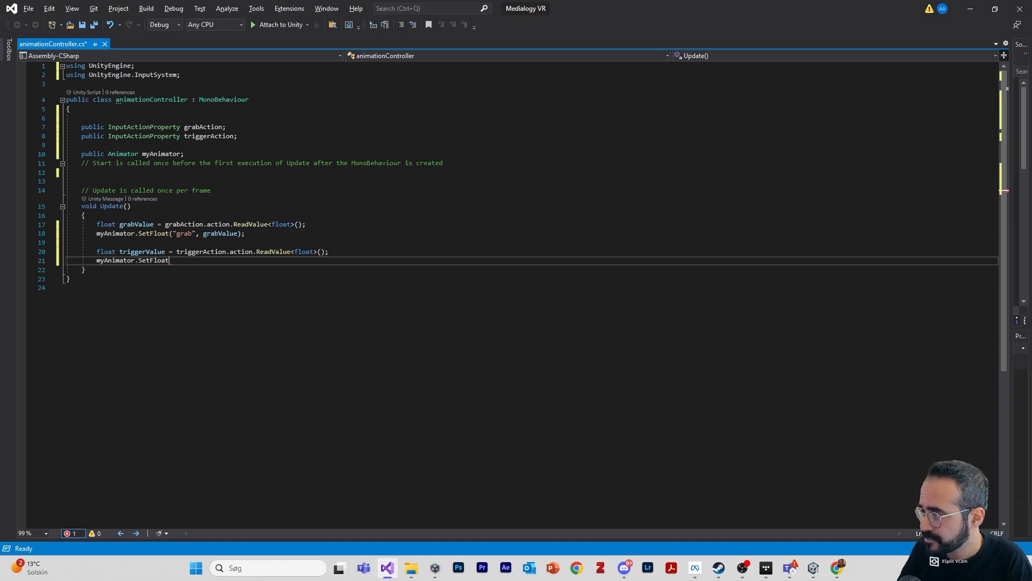
type("(@")
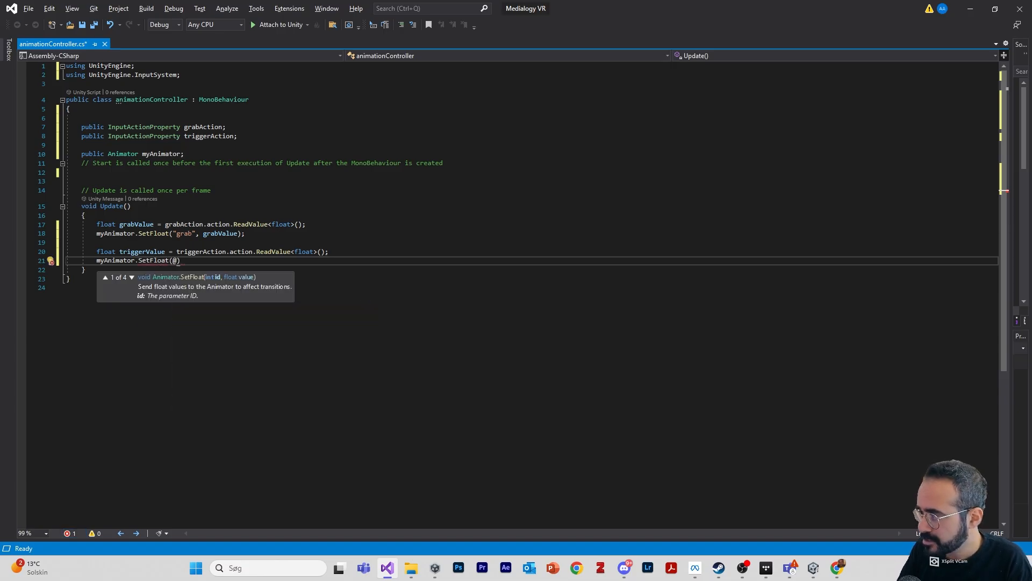
key("BackSpace")
type("\"")
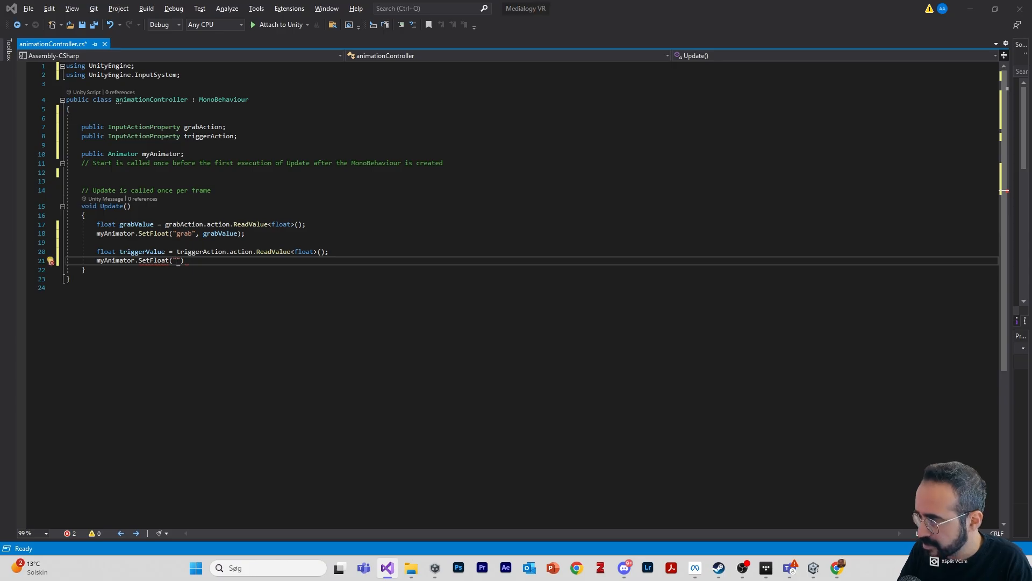
Complete the second SetFloat call with the arguments "trigger" and triggerValue plus a semicolon, and save the script.
key("alt+Tab")
key("alt+Tab")
type("trigge")
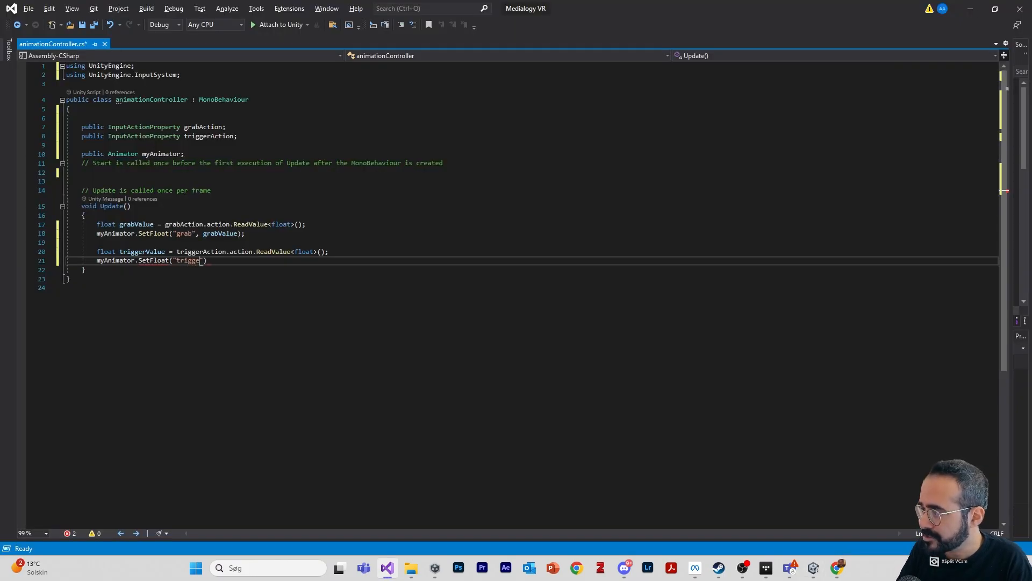
type("r\", tri")
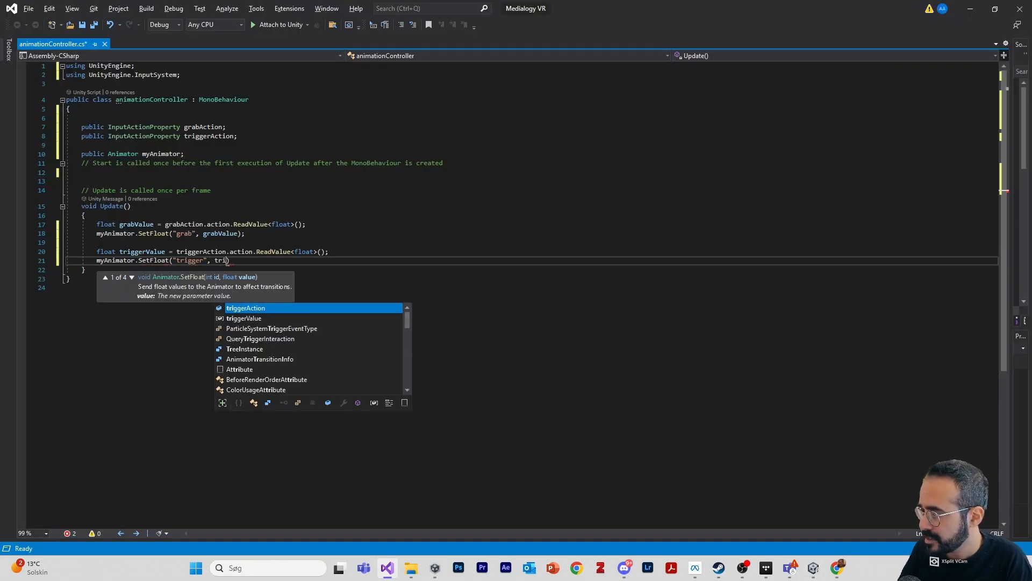
type("ggerValue")
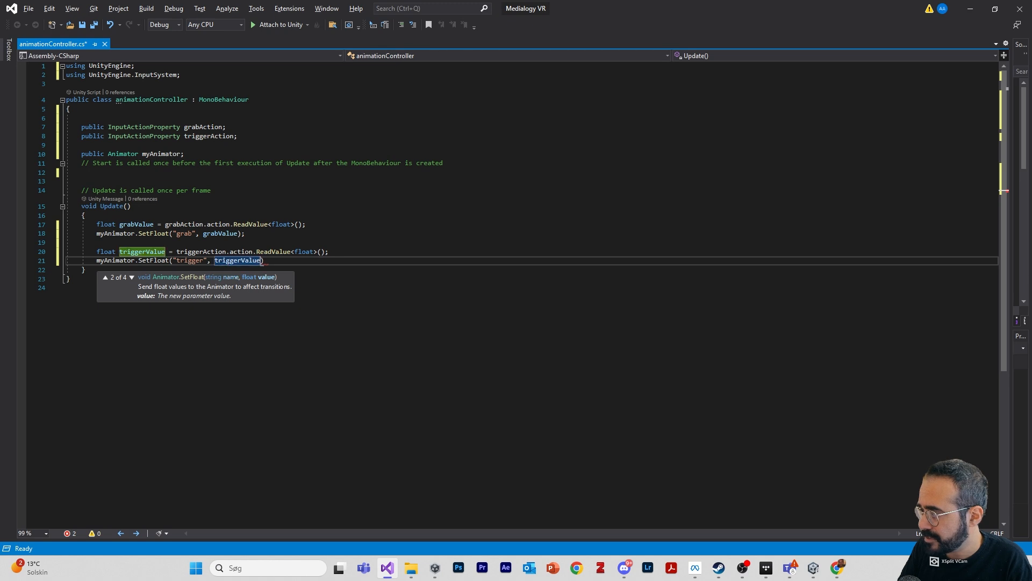
type(")")
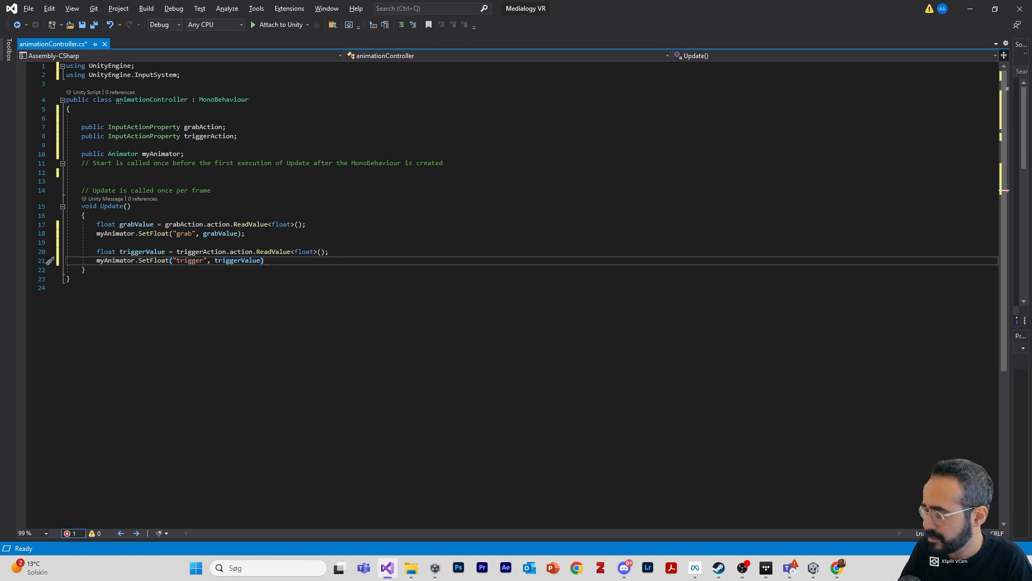
type(";")
key("ctrl+s")
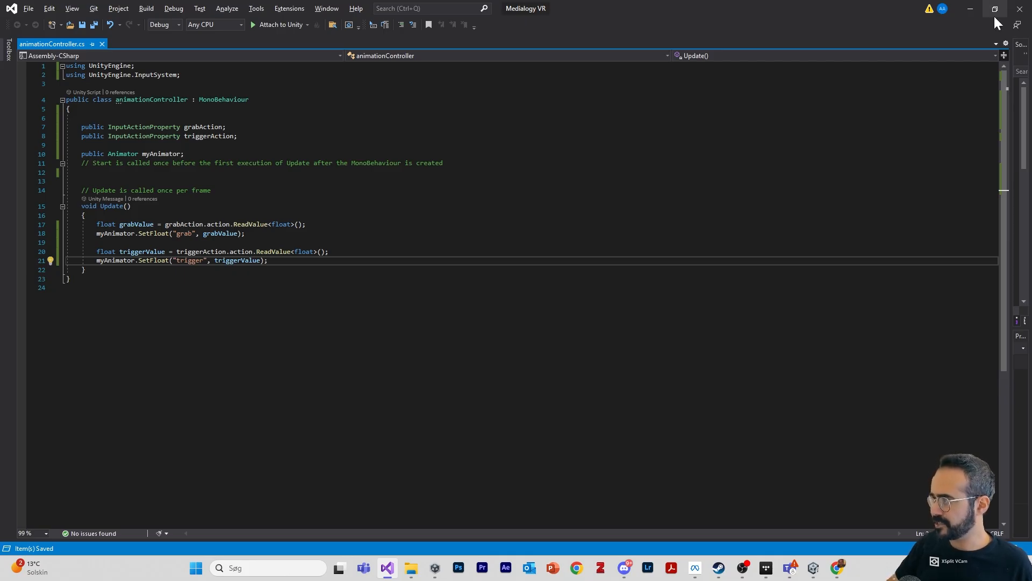
Switch back to Unity and set both Grab Action and Trigger Action of LeftHand's Animation Controller script to use an input action reference.
left_click(969, 9)
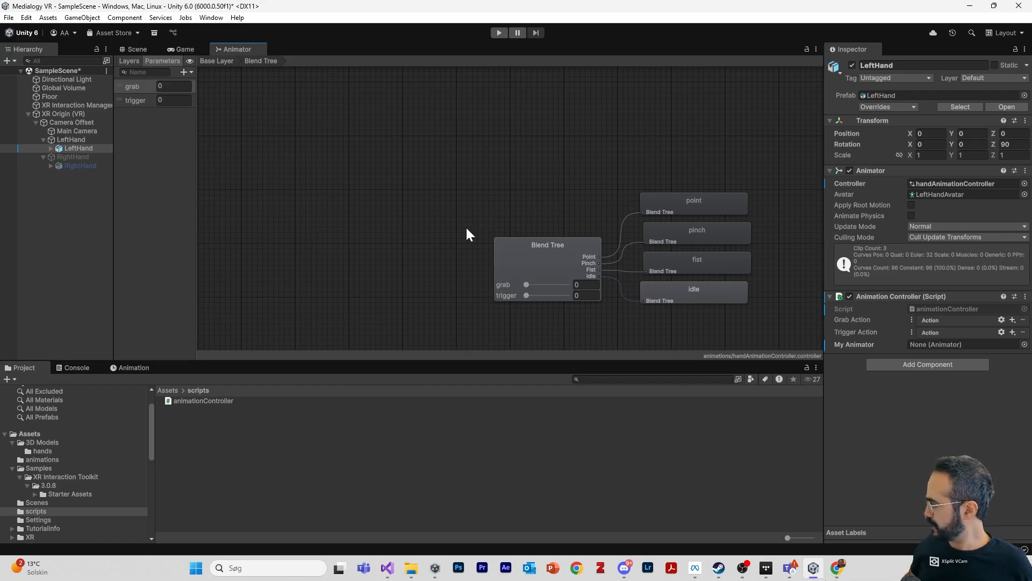
left_click(911, 320)
left_click(927, 330)
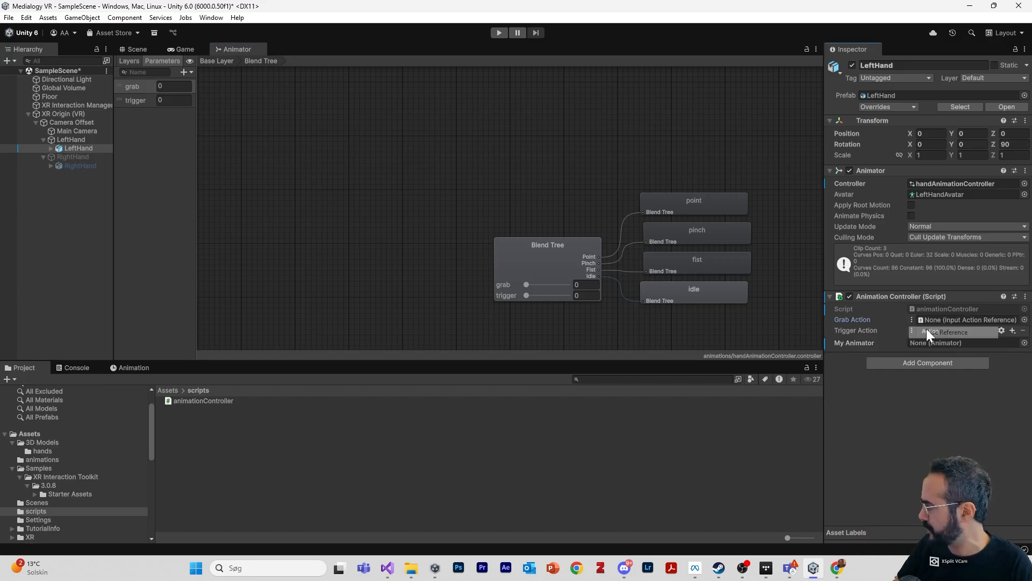
left_click(910, 330)
left_click(921, 341)
Search the project assets for "Left action" and assign XRI Left Interaction/Activate Value to Trigger Action.
left_click(704, 379)
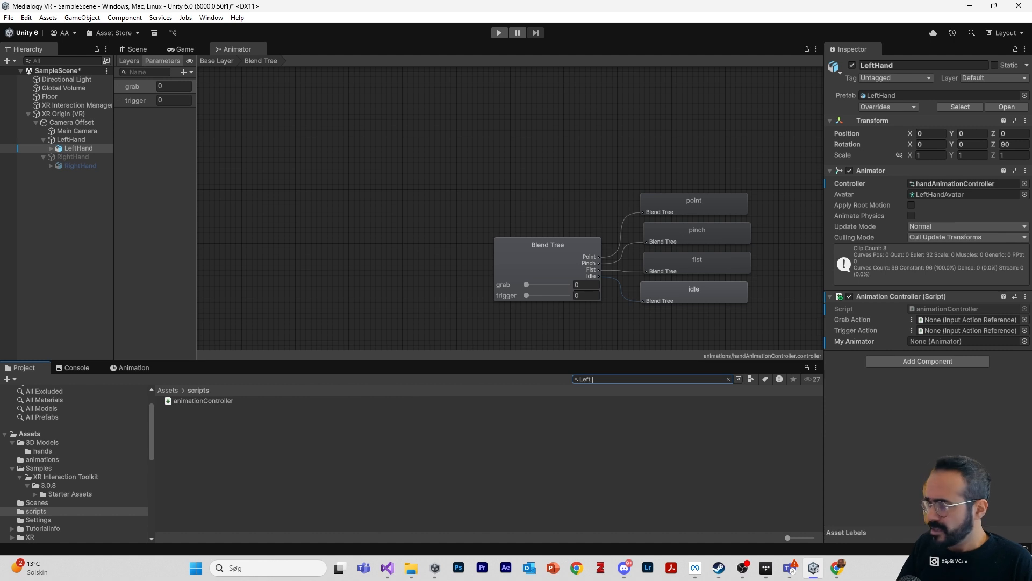
type("Left action")
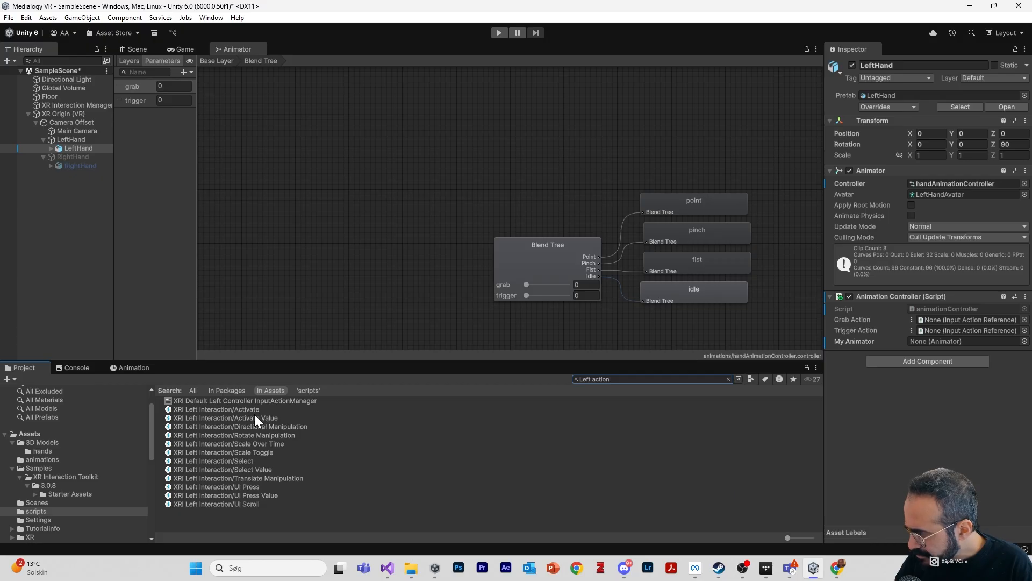
left_click_drag(254, 419, 933, 334)
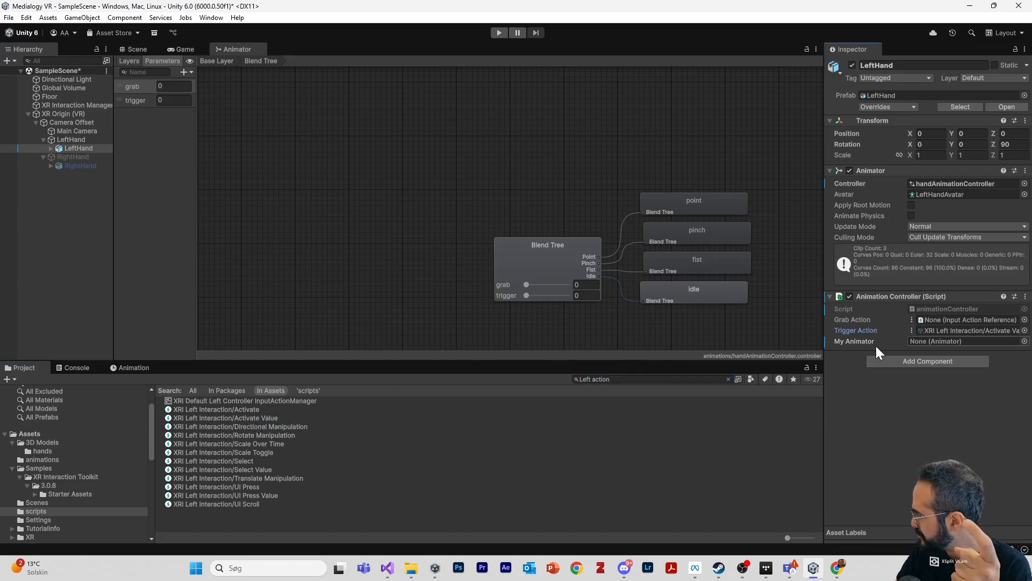
Change the asset search to "Left select" and assign XRI Left Interaction/Select Value to Grab Action.
left_click(645, 379)
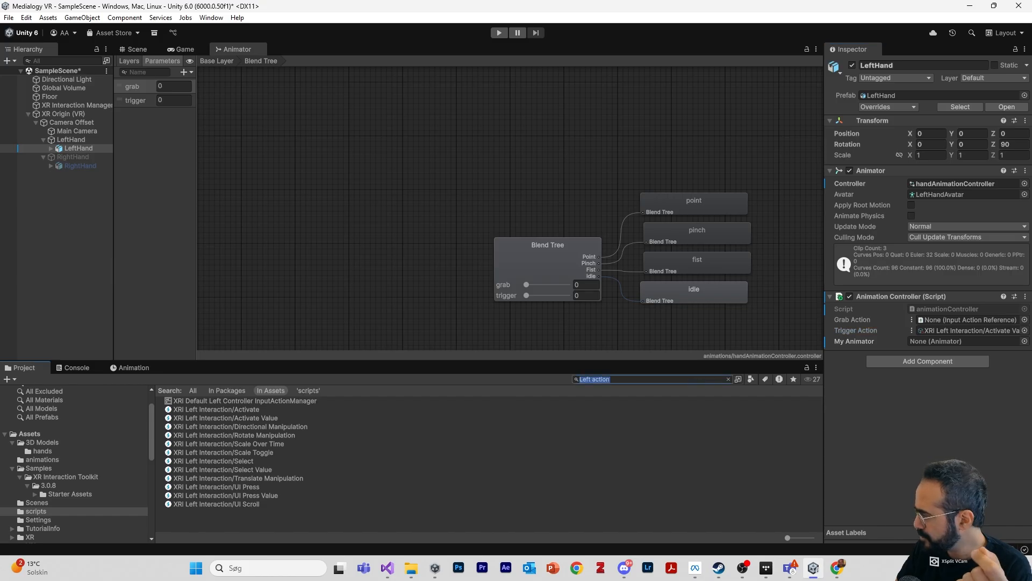
key("Right")
key("BackSpace")
key("BackSpace")
key("BackSpace")
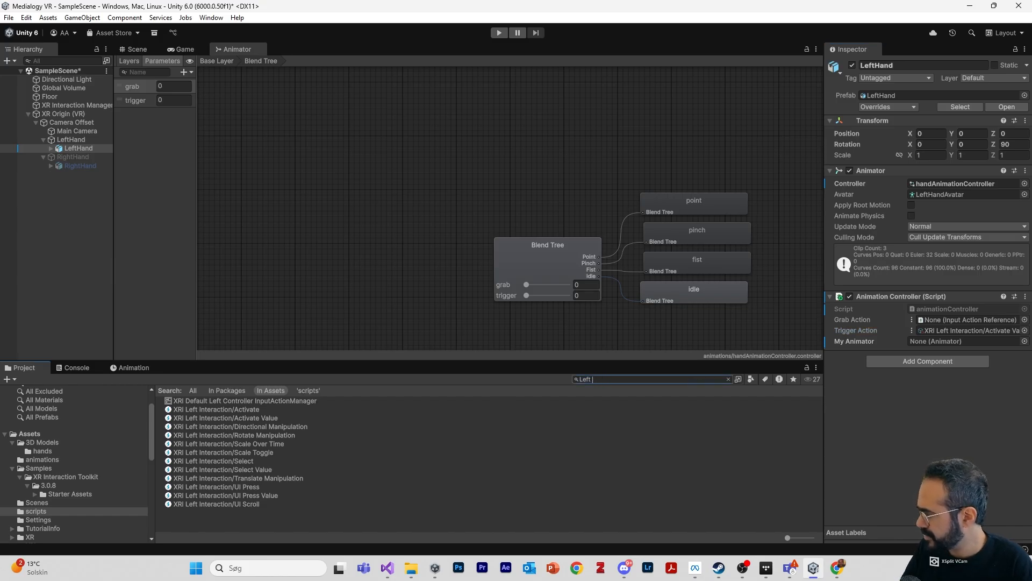
type("select")
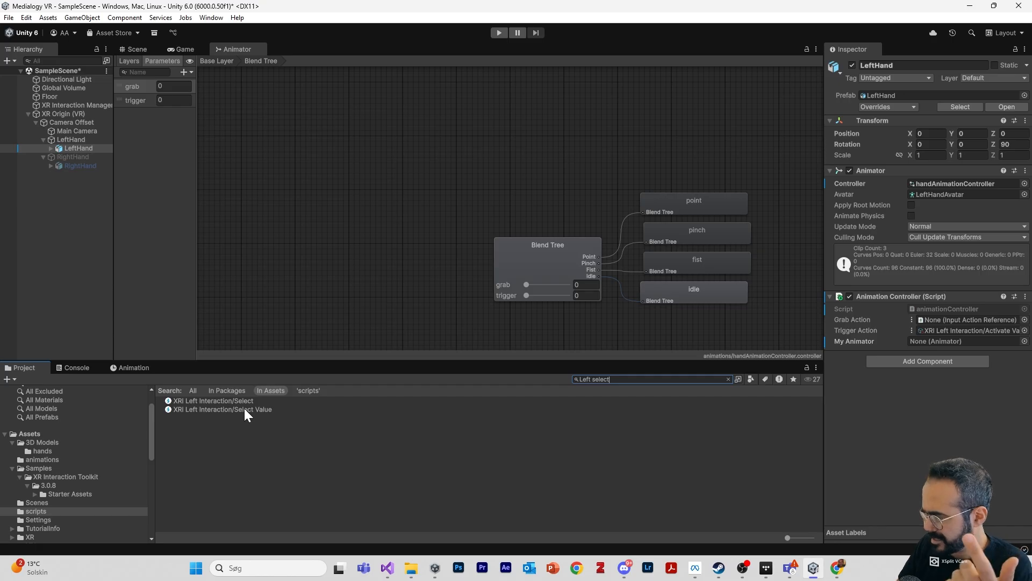
left_click_drag(244, 408, 957, 319)
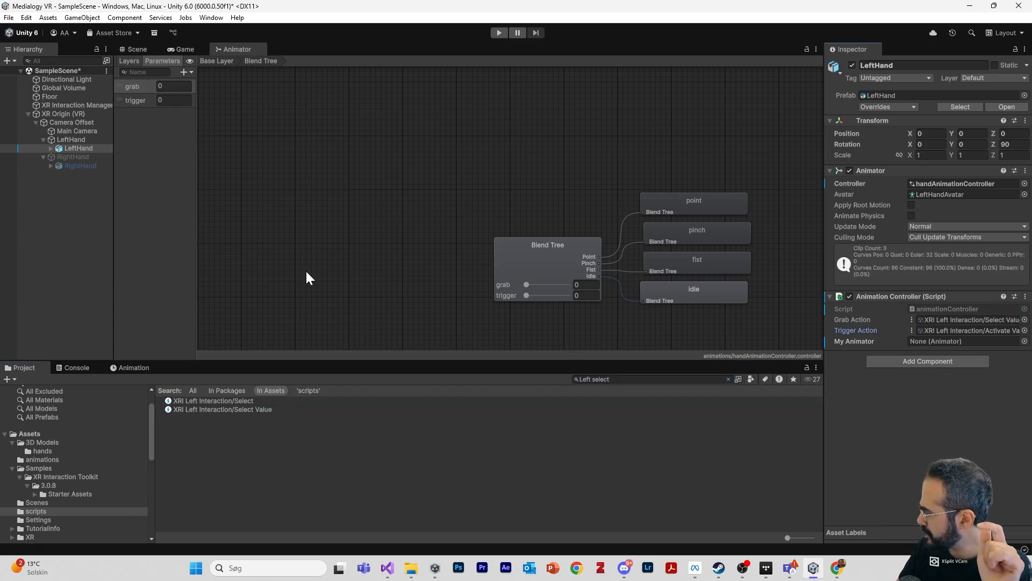
Run the scene in play mode, check the Animator's blend tree parameters while it runs, and stop playback.
left_click(499, 33)
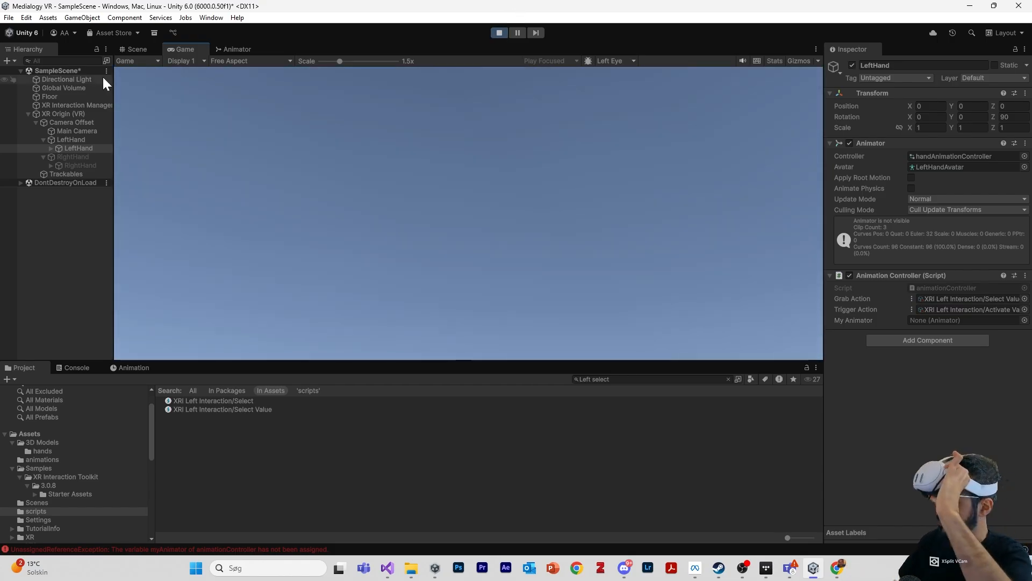
left_click(230, 49)
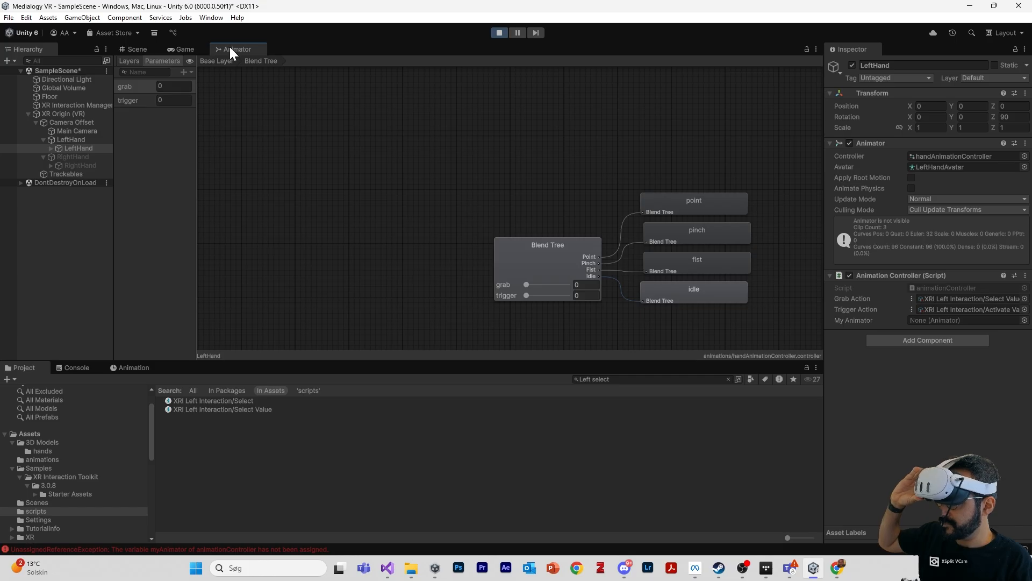
left_click(500, 33)
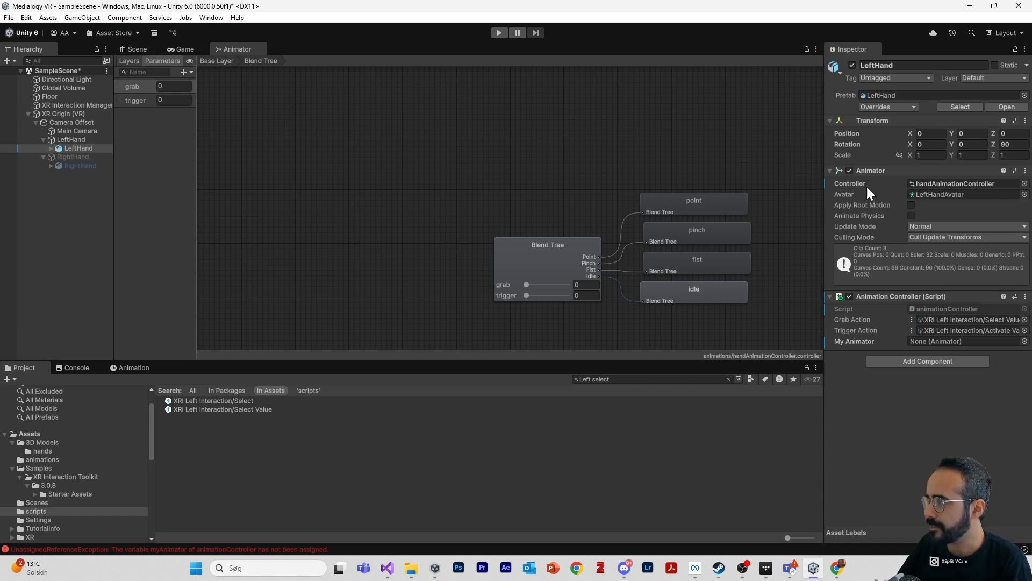
Assign LeftHand's Animator component to the script's My Animator reference, then test the hand in play mode and stop playback.
left_click_drag(875, 172, 941, 342)
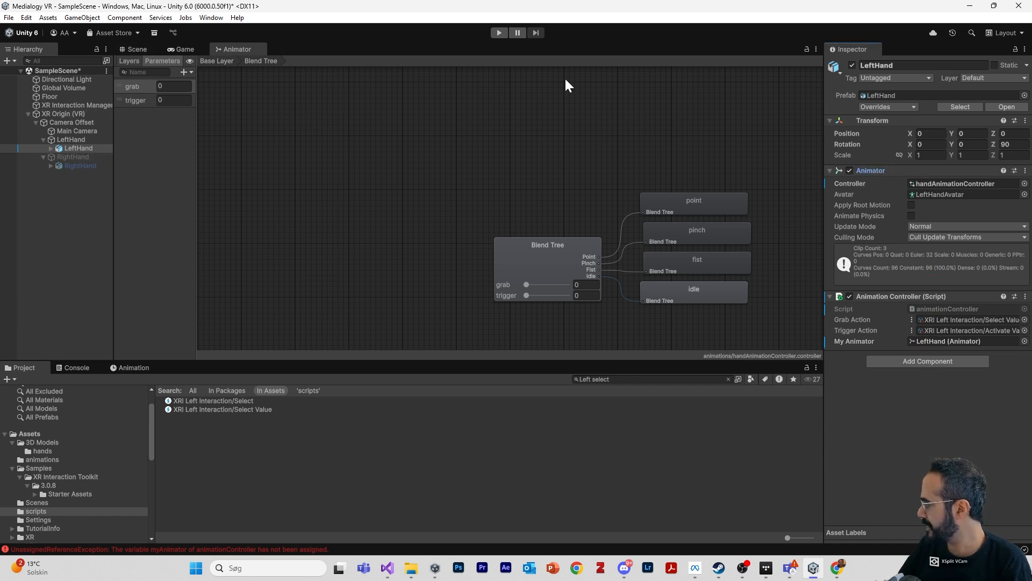
left_click(497, 30)
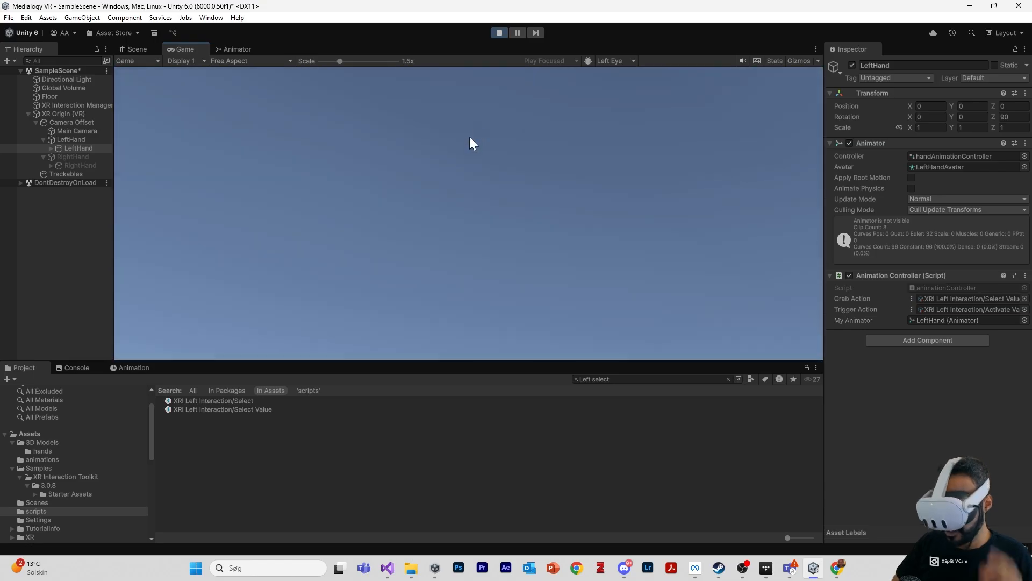
left_click(500, 32)
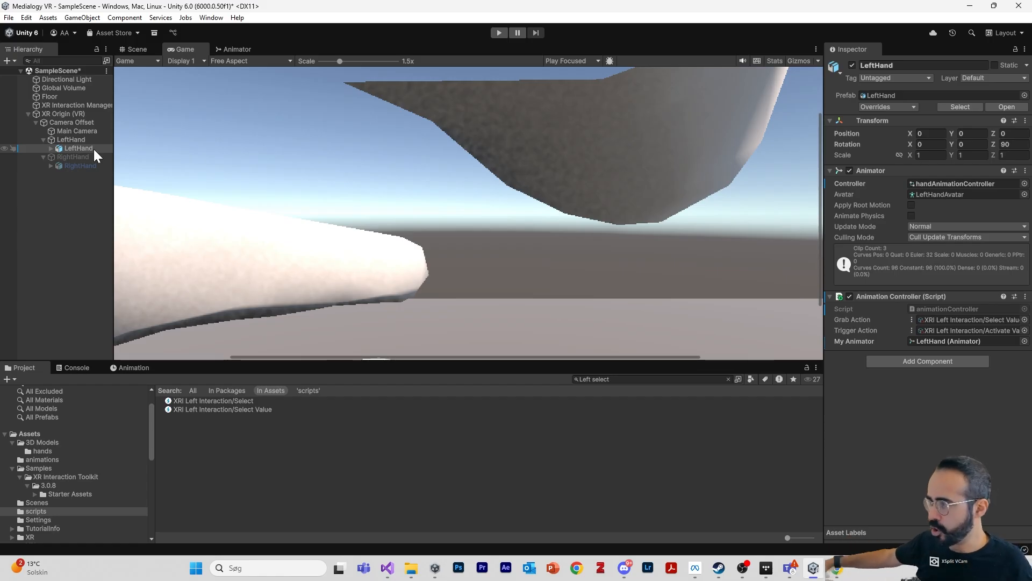
Duplicate the parent LeftHand object under Camera Offset and expand the copy in the hierarchy.
left_click(76, 140)
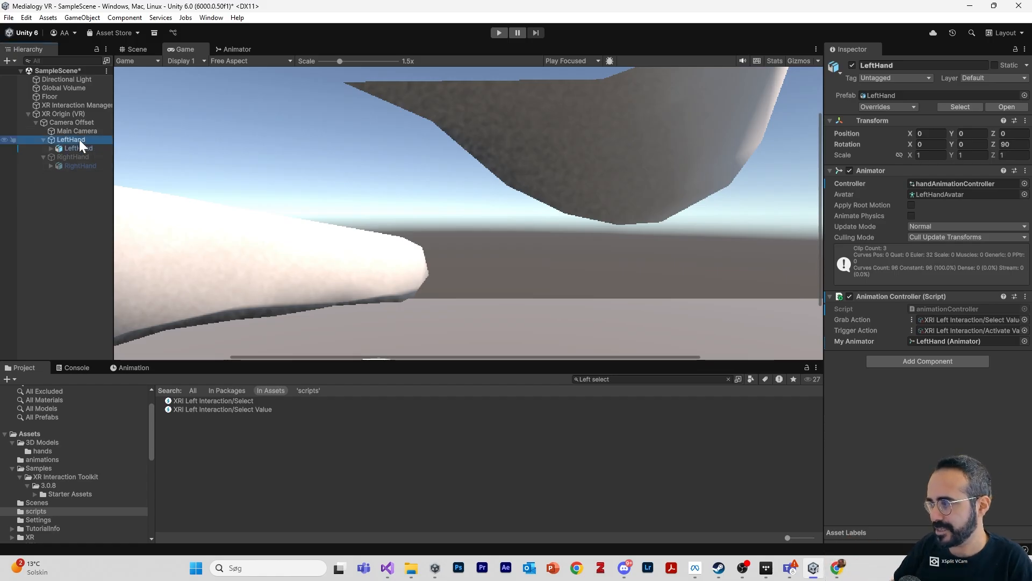
left_click(130, 50)
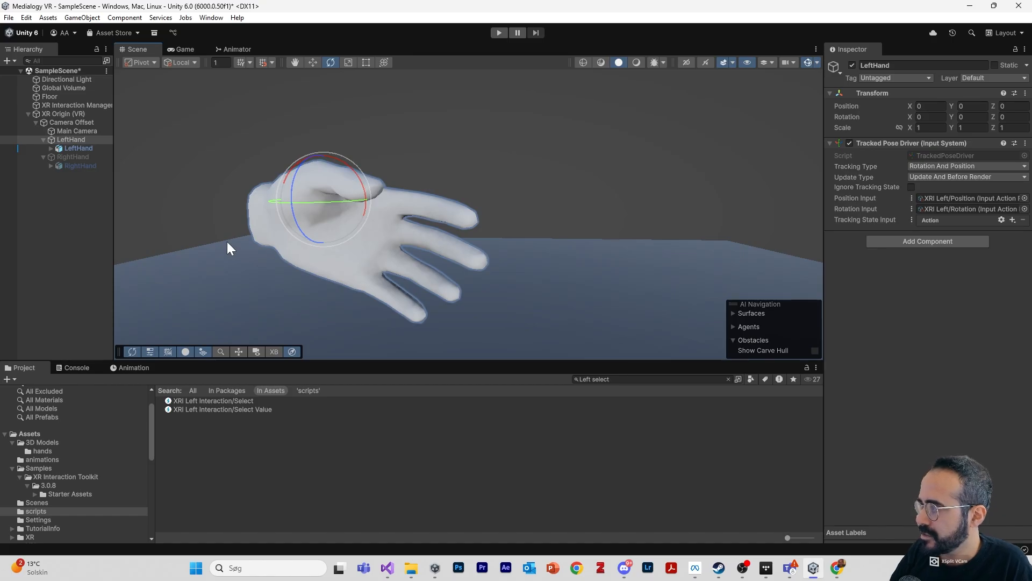
left_click(187, 49)
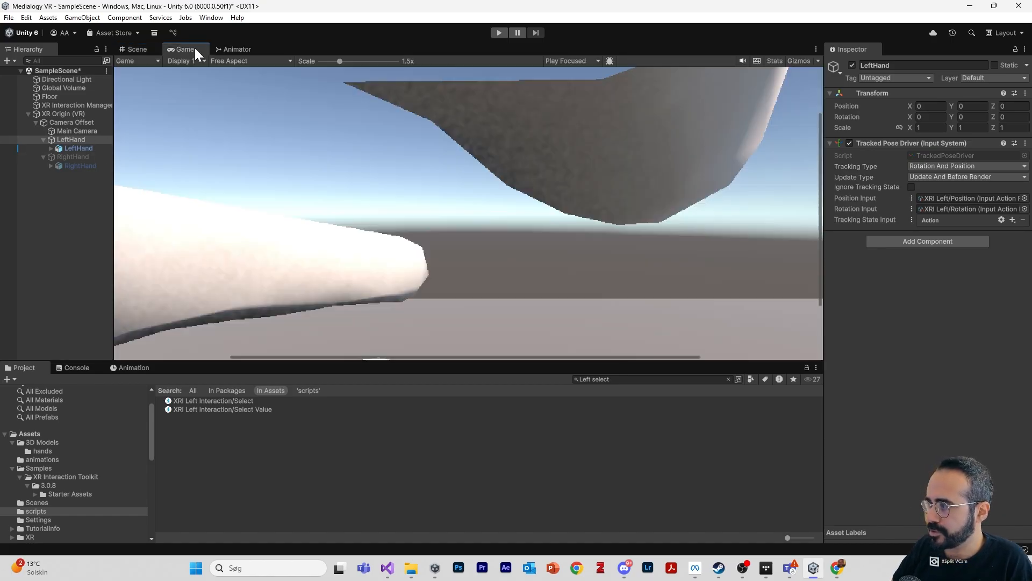
left_click(87, 139)
key("ctrl+d")
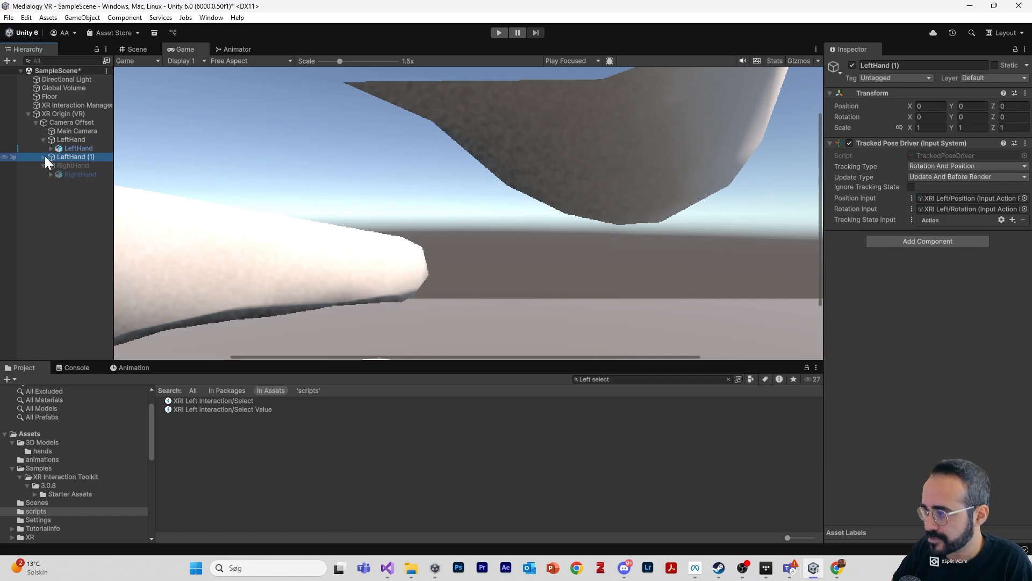
left_click(43, 157)
left_click(66, 156)
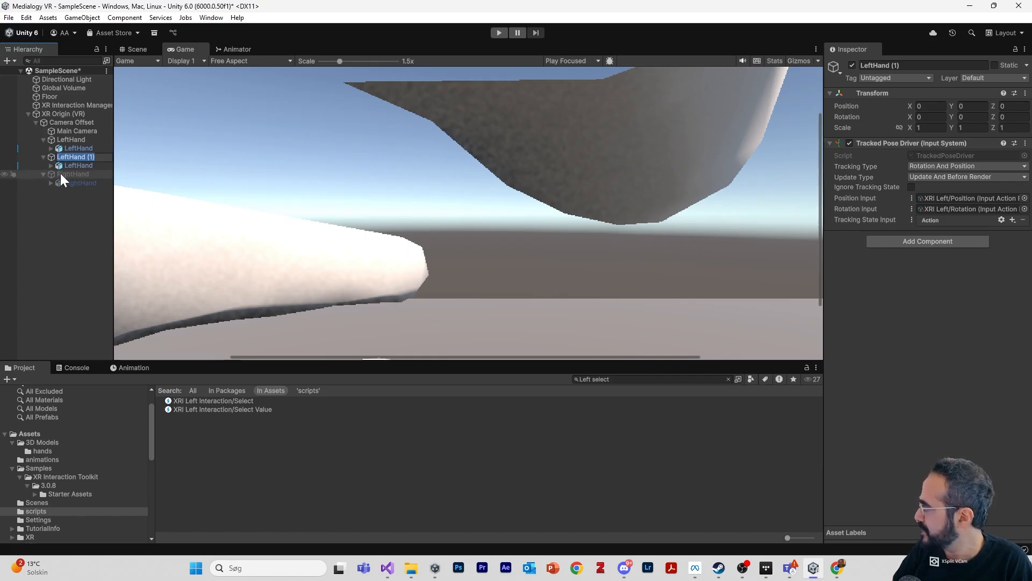
Set the Z rotation of the LeftHand model inside LeftHand (1) to -90.
left_click(70, 166)
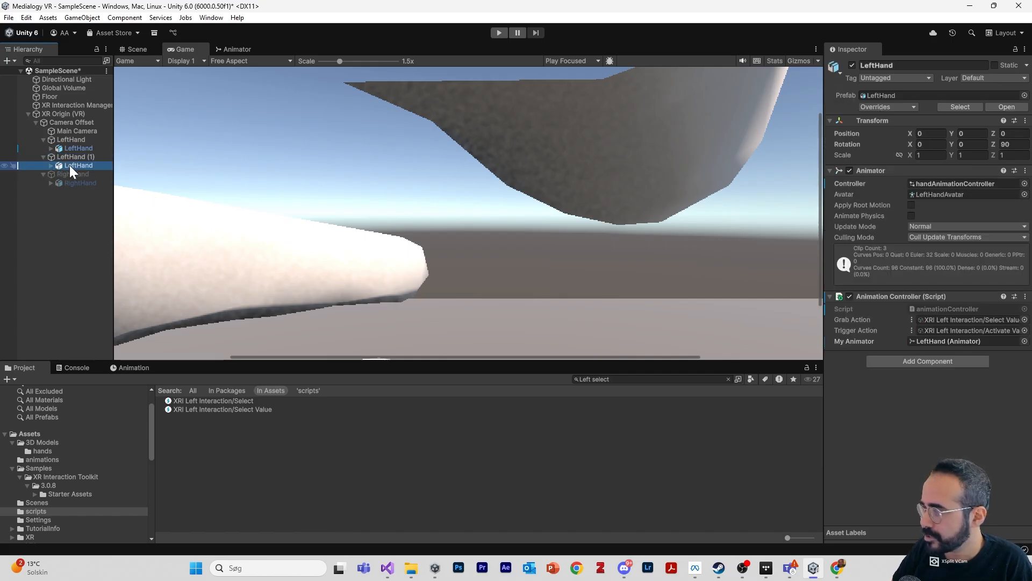
left_click(1007, 144)
type("90")
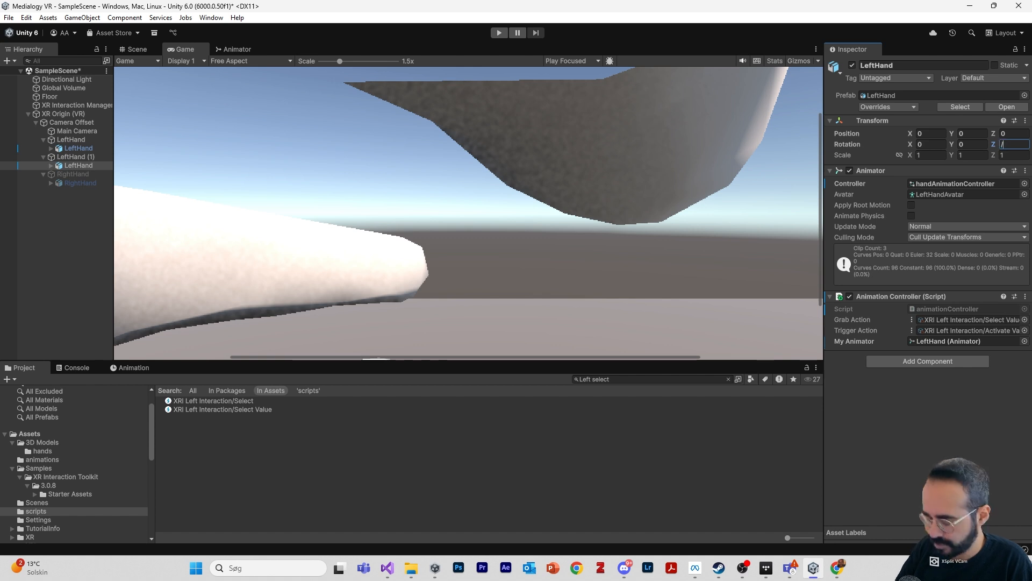
key("BackSpace")
key("BackSpace")
key("BackSpace")
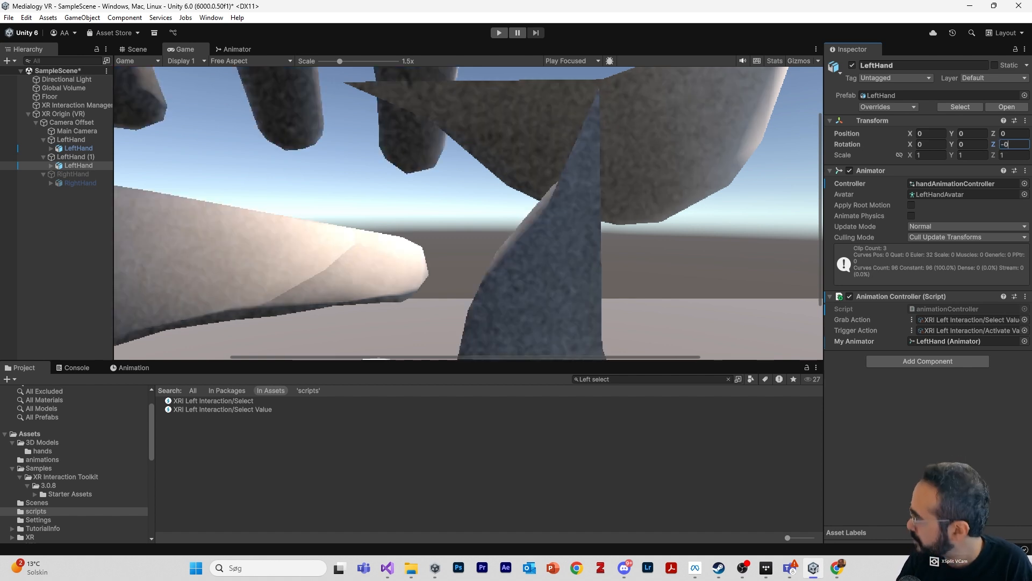
type("-90")
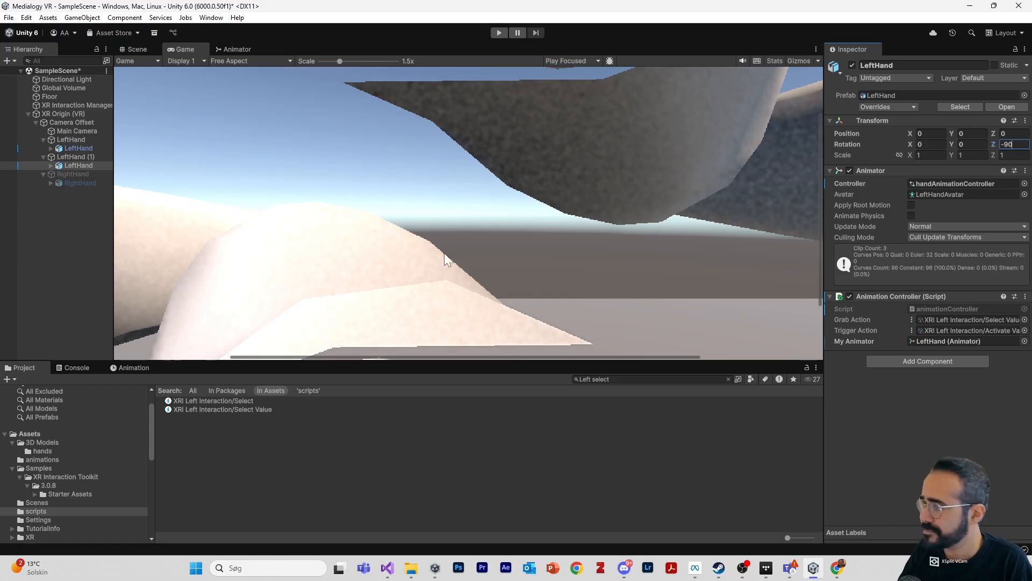
Search the assets for "Right select" and assign XRI Right Interaction/Select Value to the duplicated hand model's Grab Action.
left_click(710, 379)
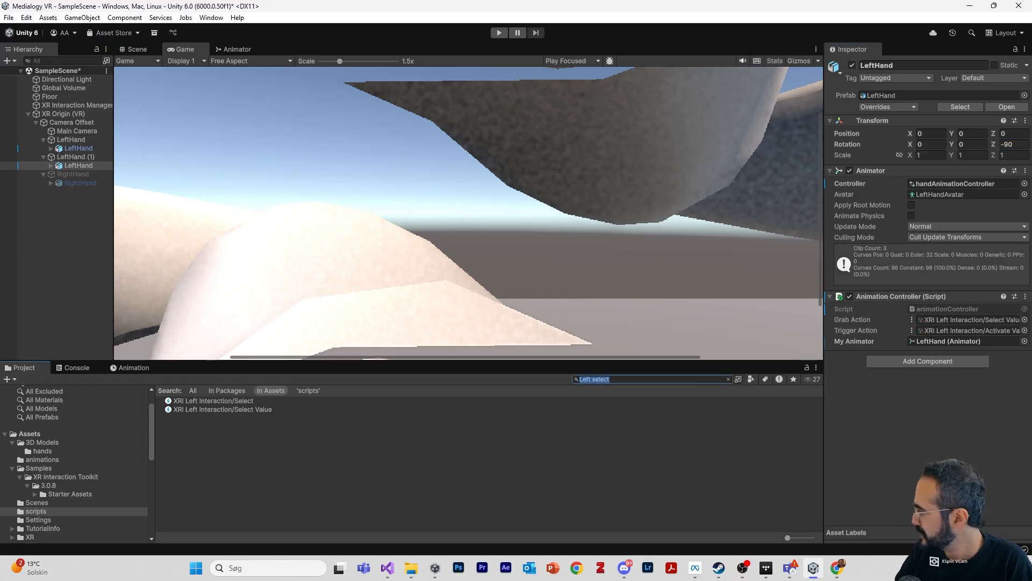
type("Right ")
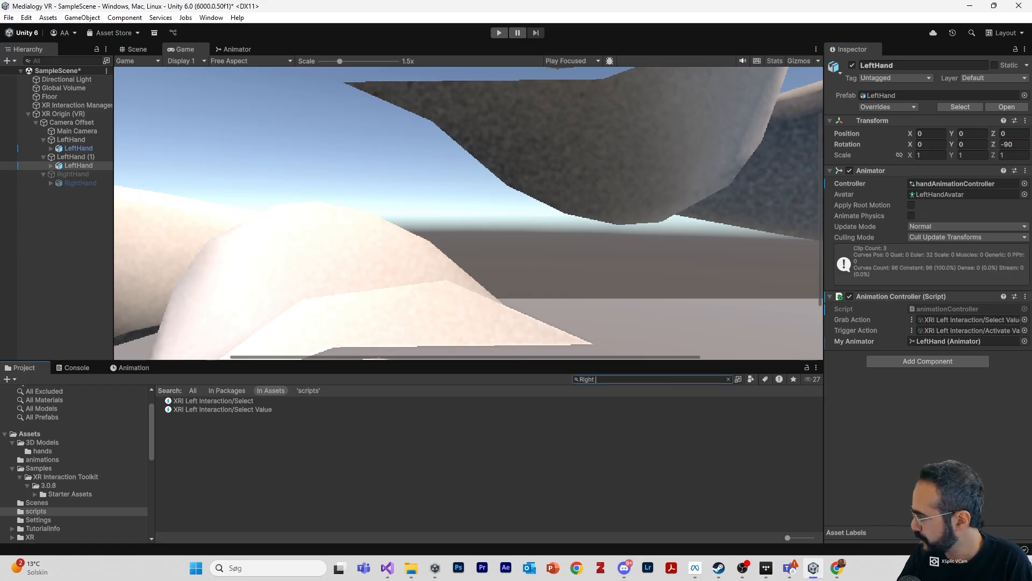
type("select")
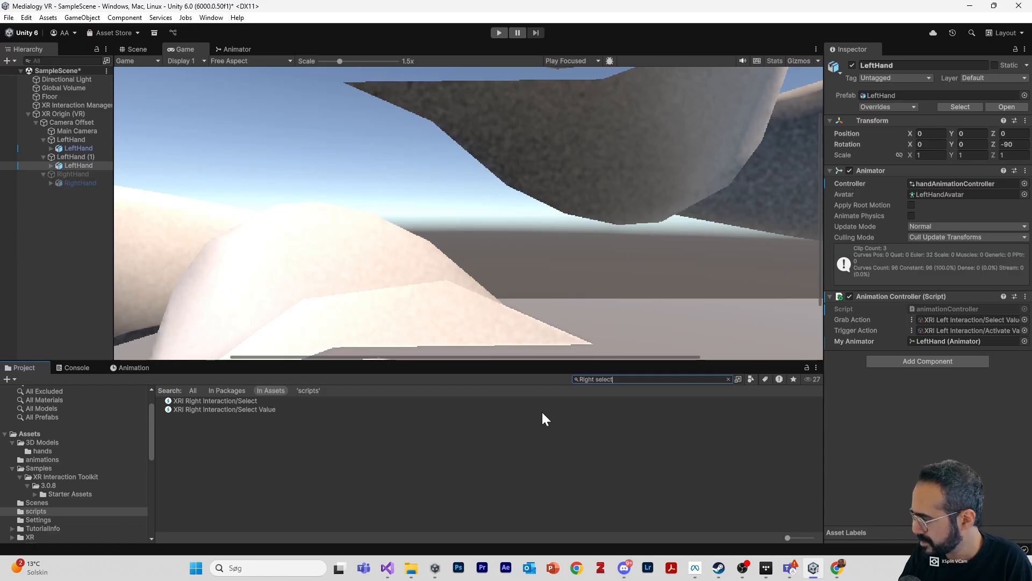
left_click_drag(294, 411, 991, 319)
Search for "Right activate", assign XRI Right Interaction/Activate Value to Trigger Action, and test both hands in a play mode run.
left_click(672, 380)
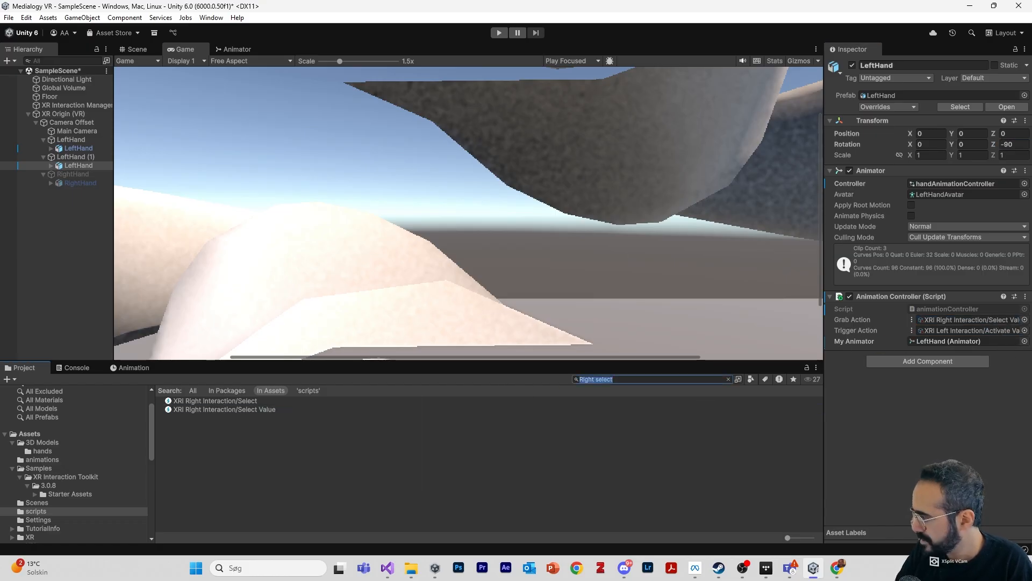
type("ac")
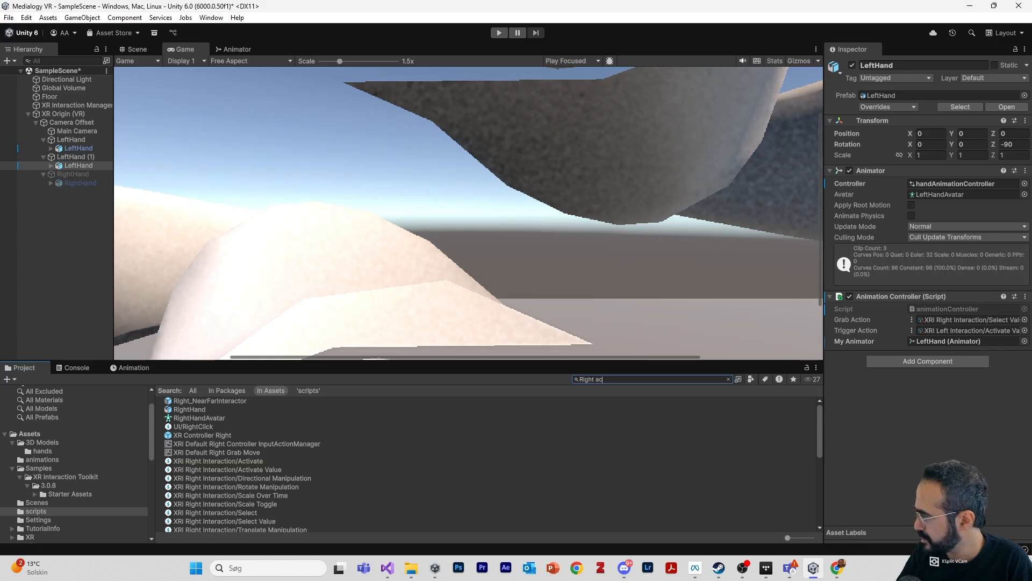
type("tivat")
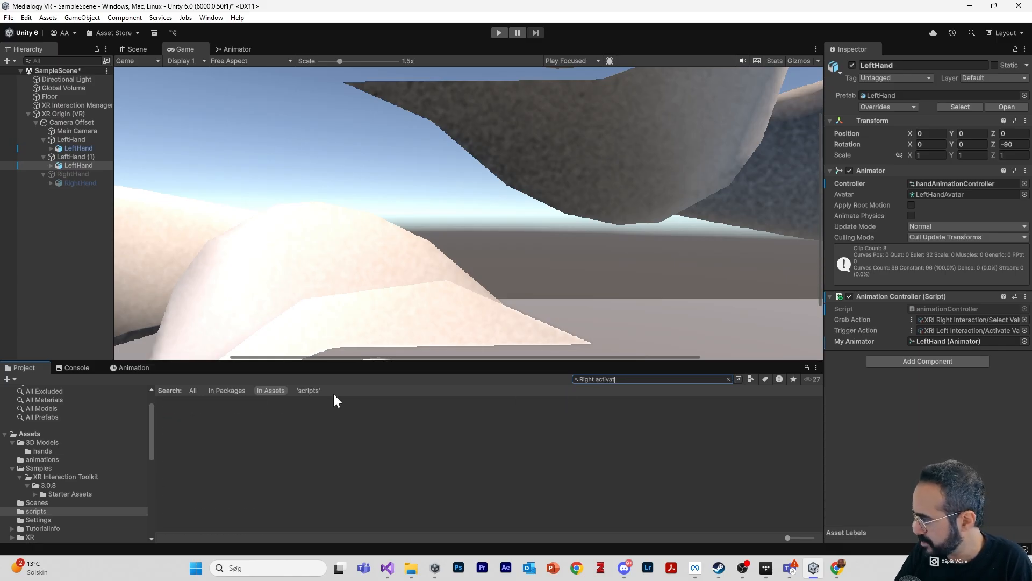
type("ree")
left_click_drag(277, 409, 954, 331)
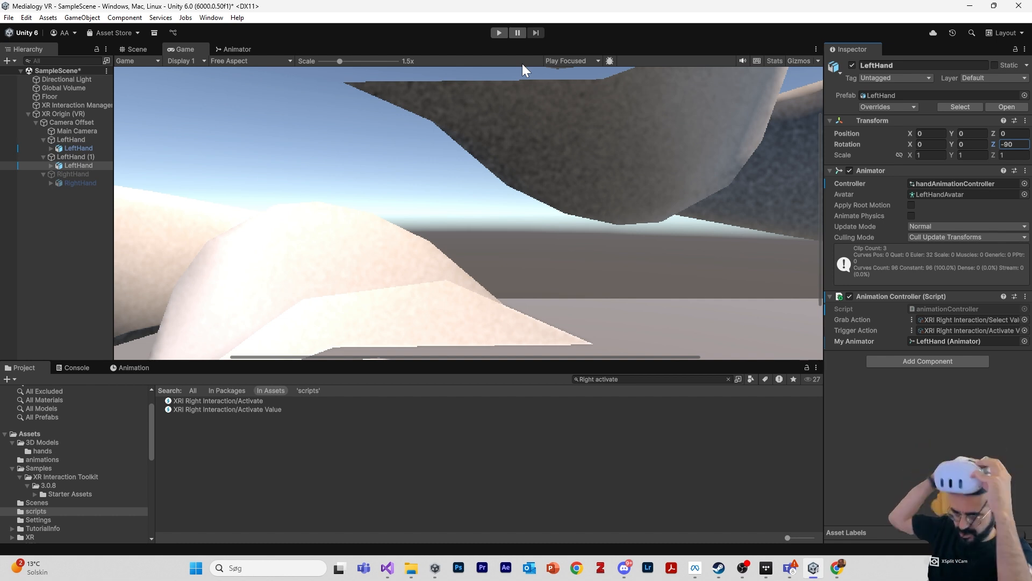
left_click(498, 33)
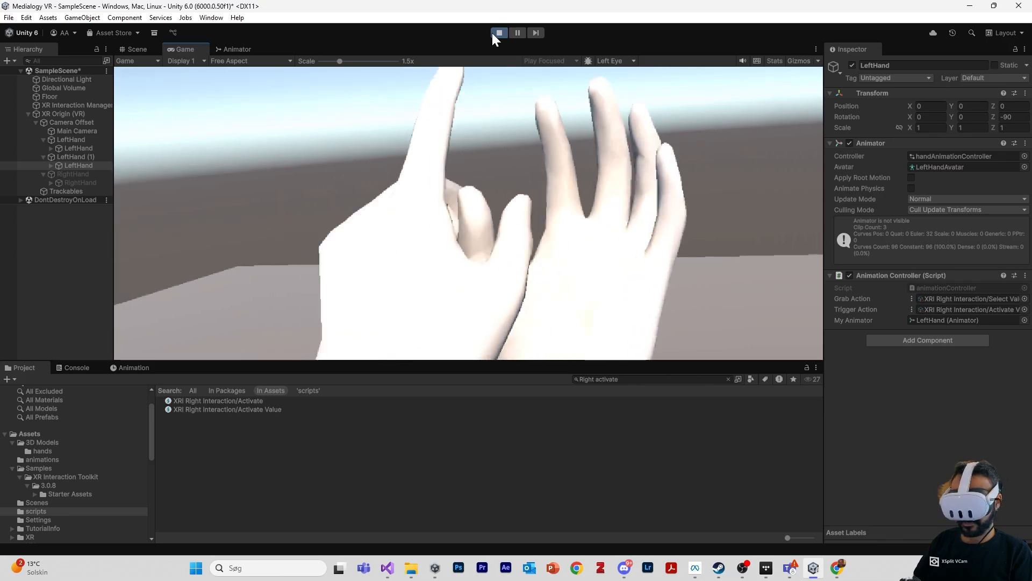
left_click(498, 33)
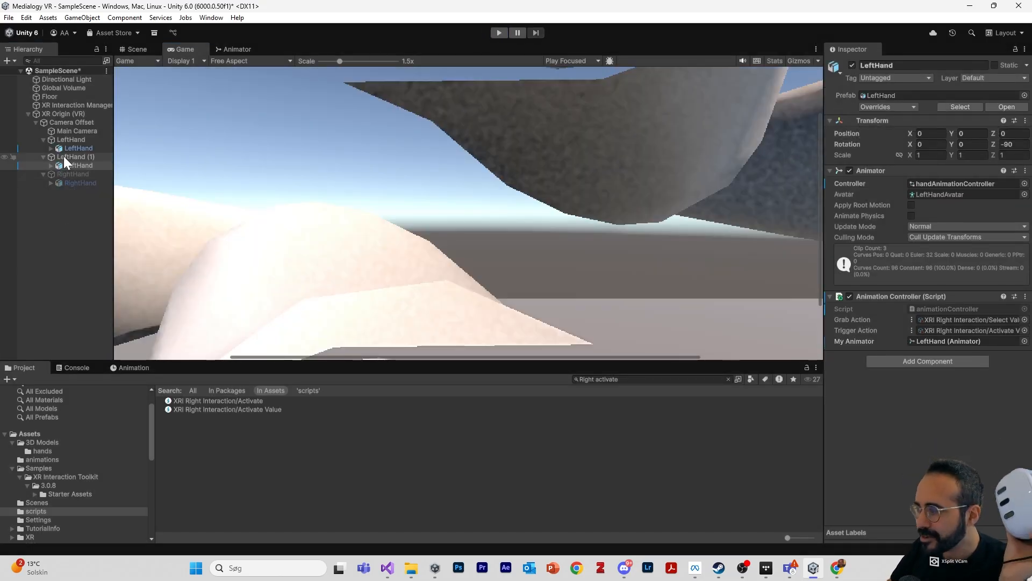
Search the assets for the right position action and assign XRI Right/Position to LeftHand (1)'s Tracked Pose Driver Position Input.
left_click(63, 156)
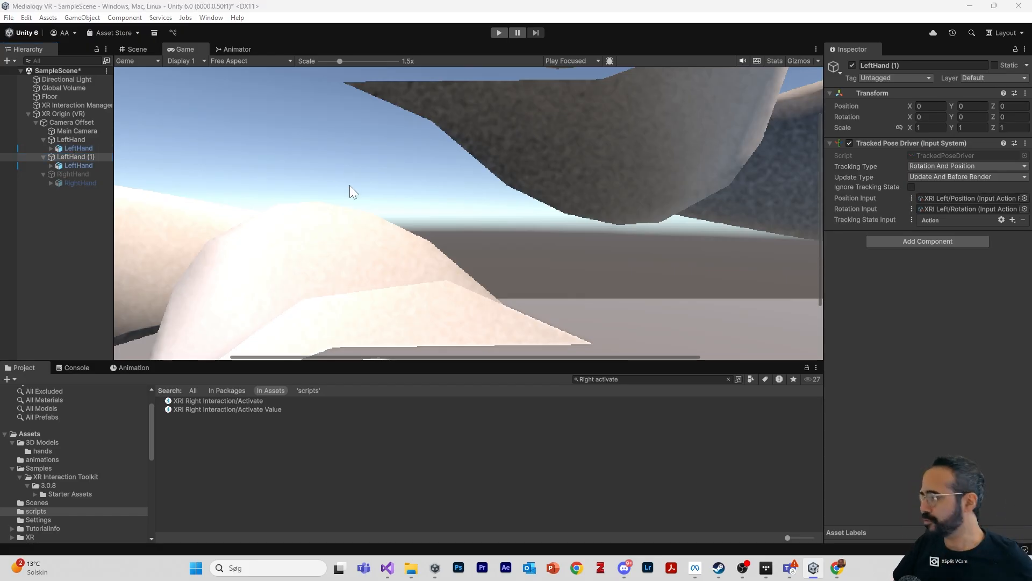
left_click(651, 379)
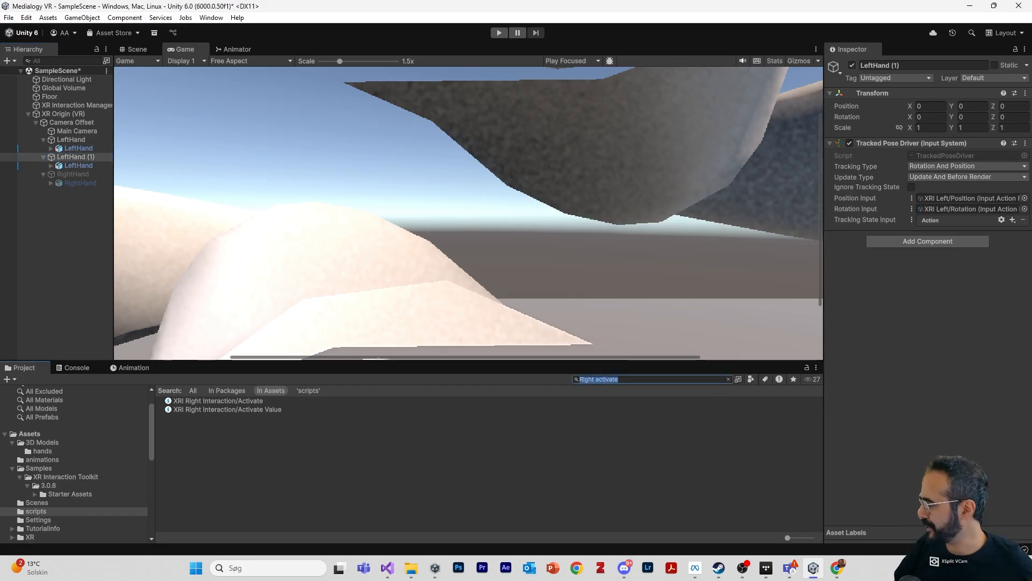
type("righ")
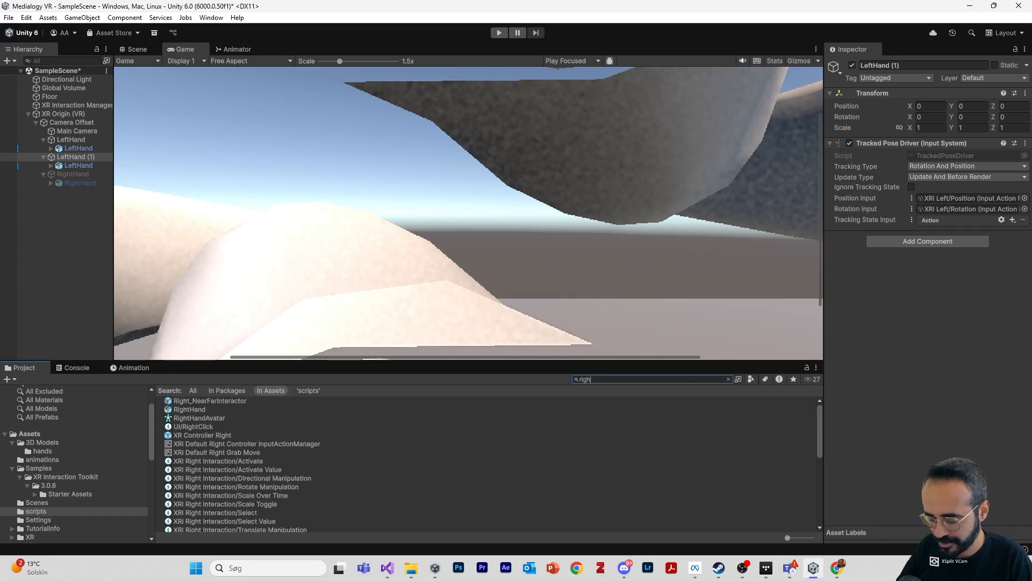
type(" position")
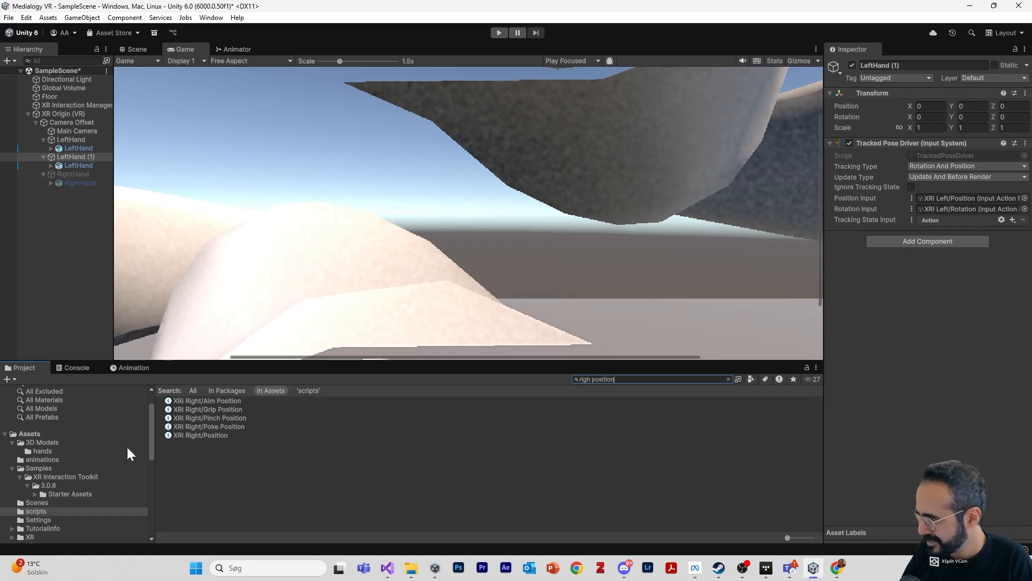
left_click_drag(240, 435, 956, 199)
Change the asset search to "right rotation" and assign XRI Right/Rotation to the Tracked Pose Driver's Rotation Input.
left_click(597, 379)
type("ri")
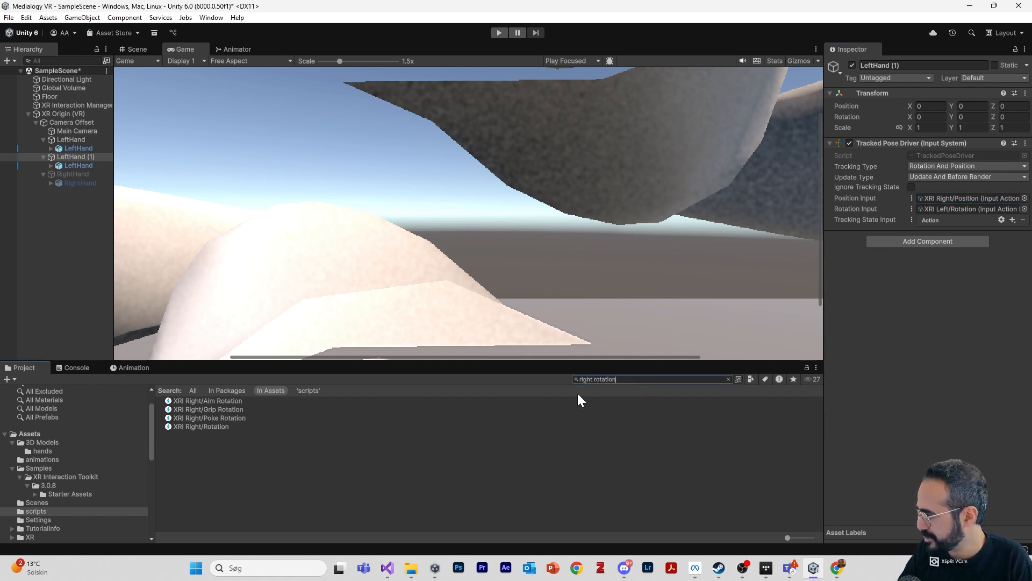
left_click_drag(213, 427, 934, 208)
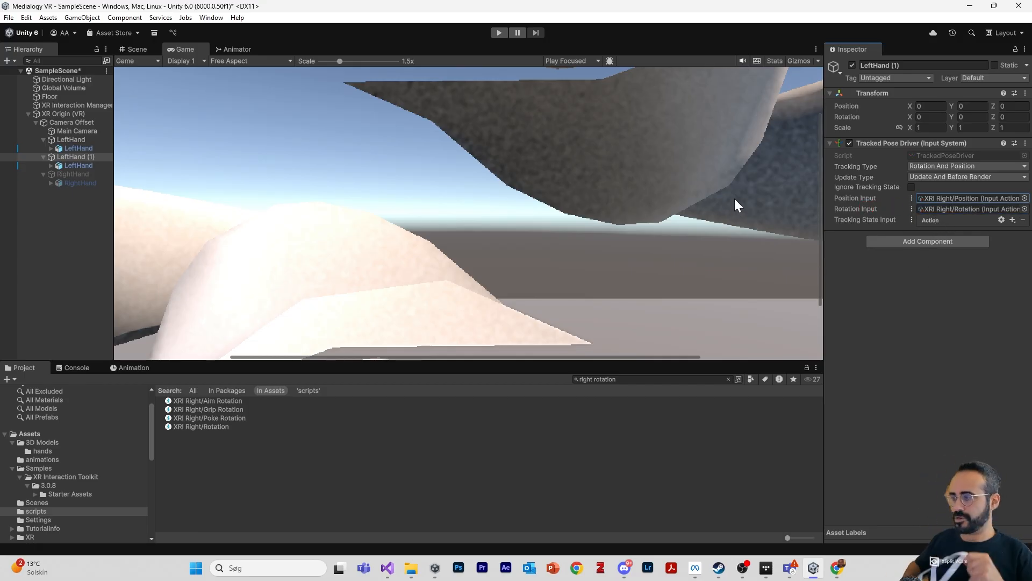
Rename both LeftHand (1) and the LeftHand model nested inside it as RightHand.
left_click(86, 157)
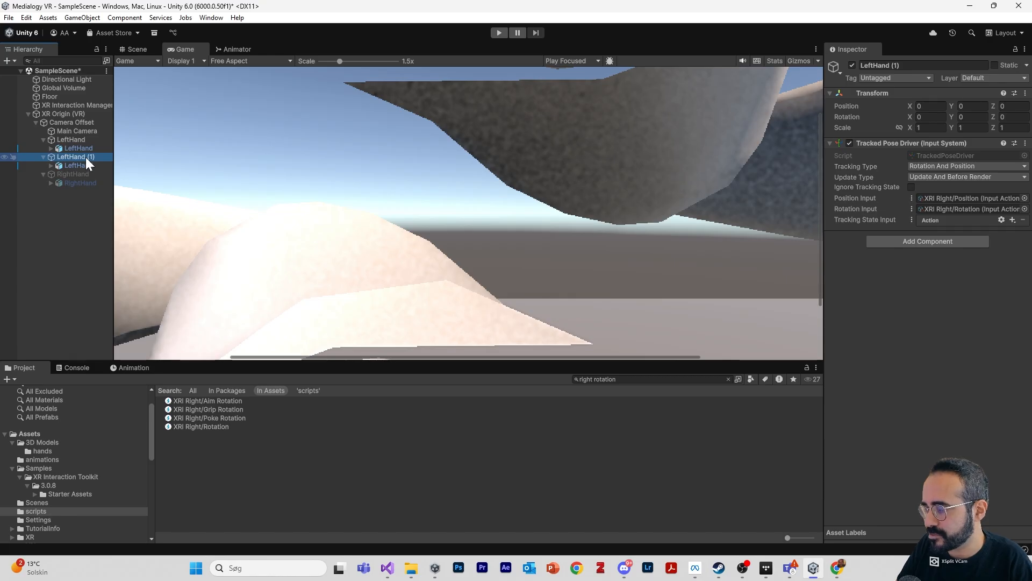
type("RightHand")
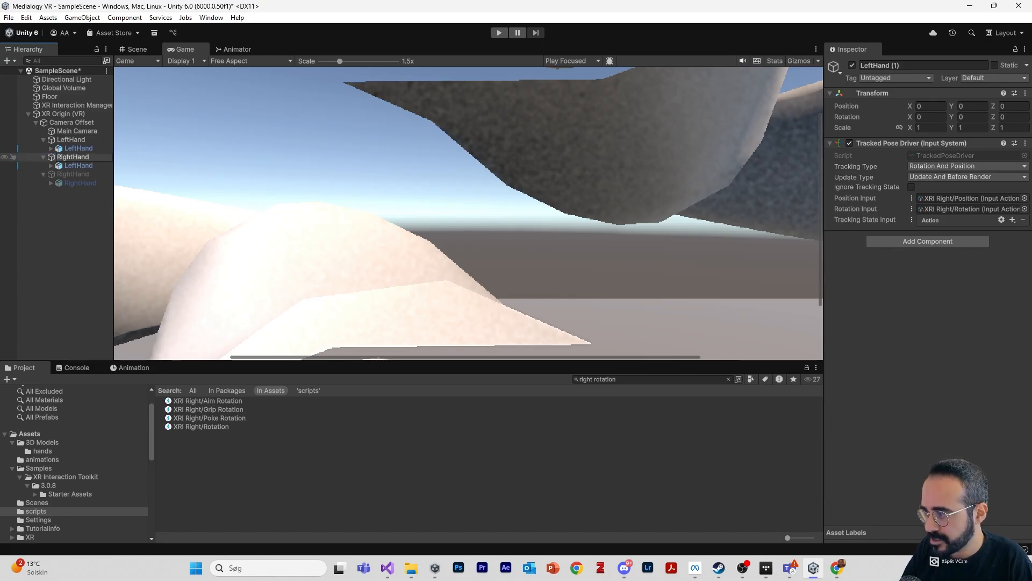
key("Return")
left_click(86, 163)
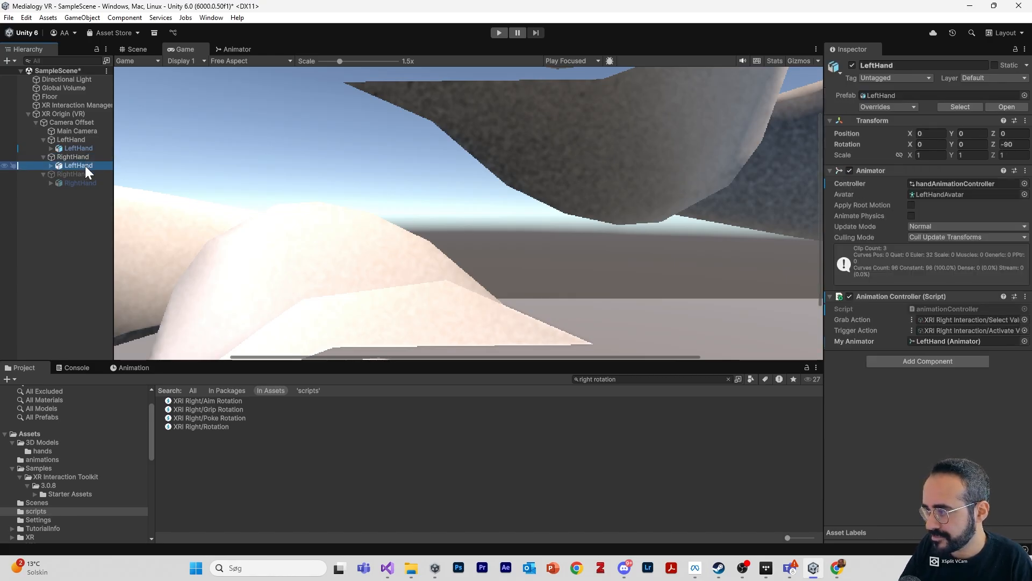
left_click(85, 166)
type("RightHa")
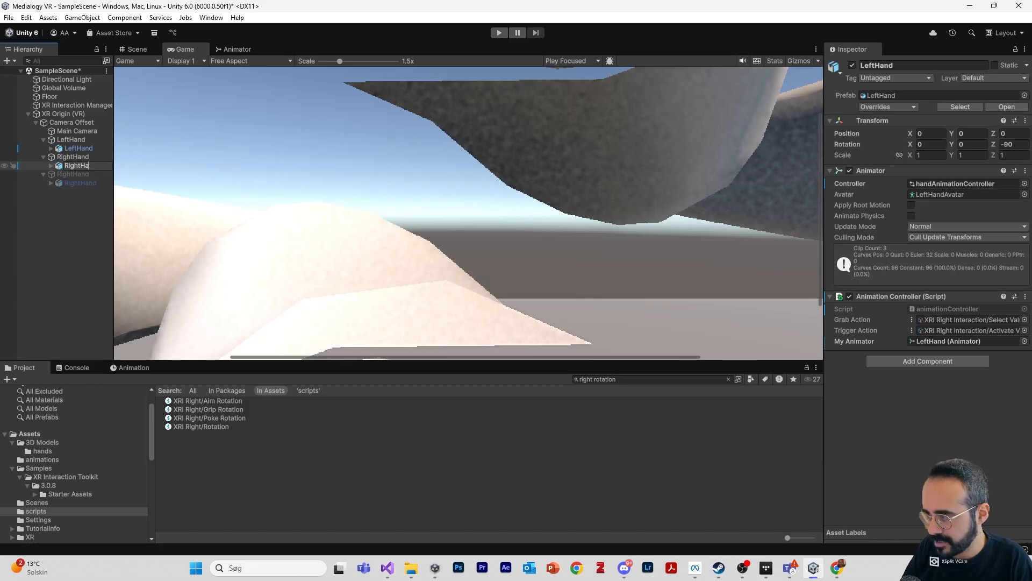
type("nd")
key("Return")
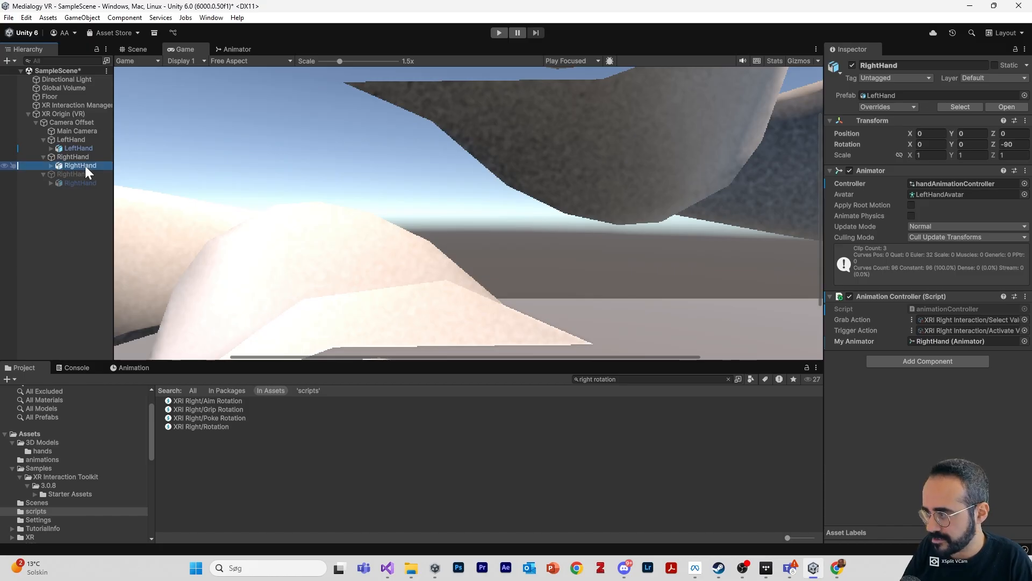
Run the scene in play mode to test the left and right hands.
left_click(500, 32)
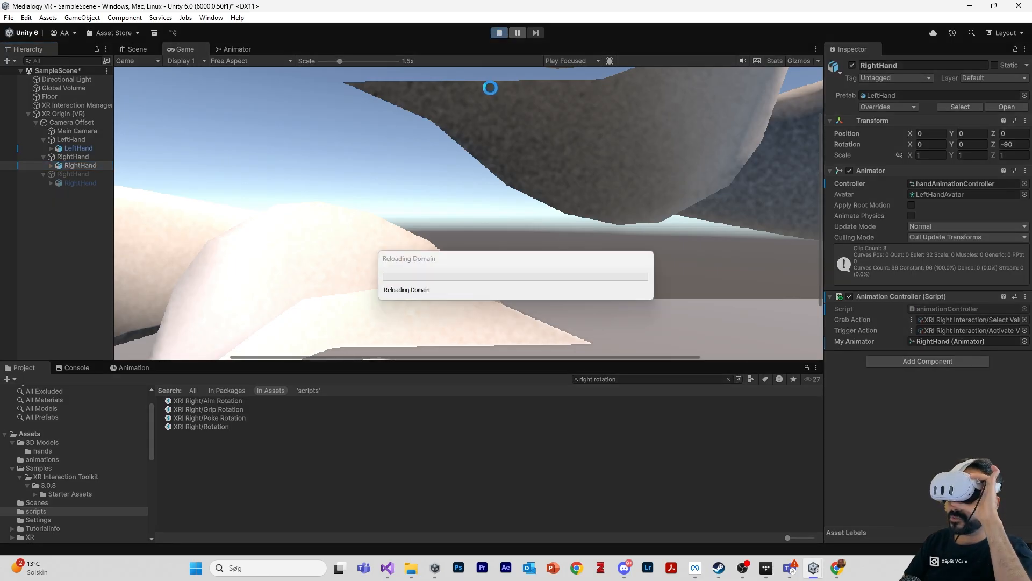